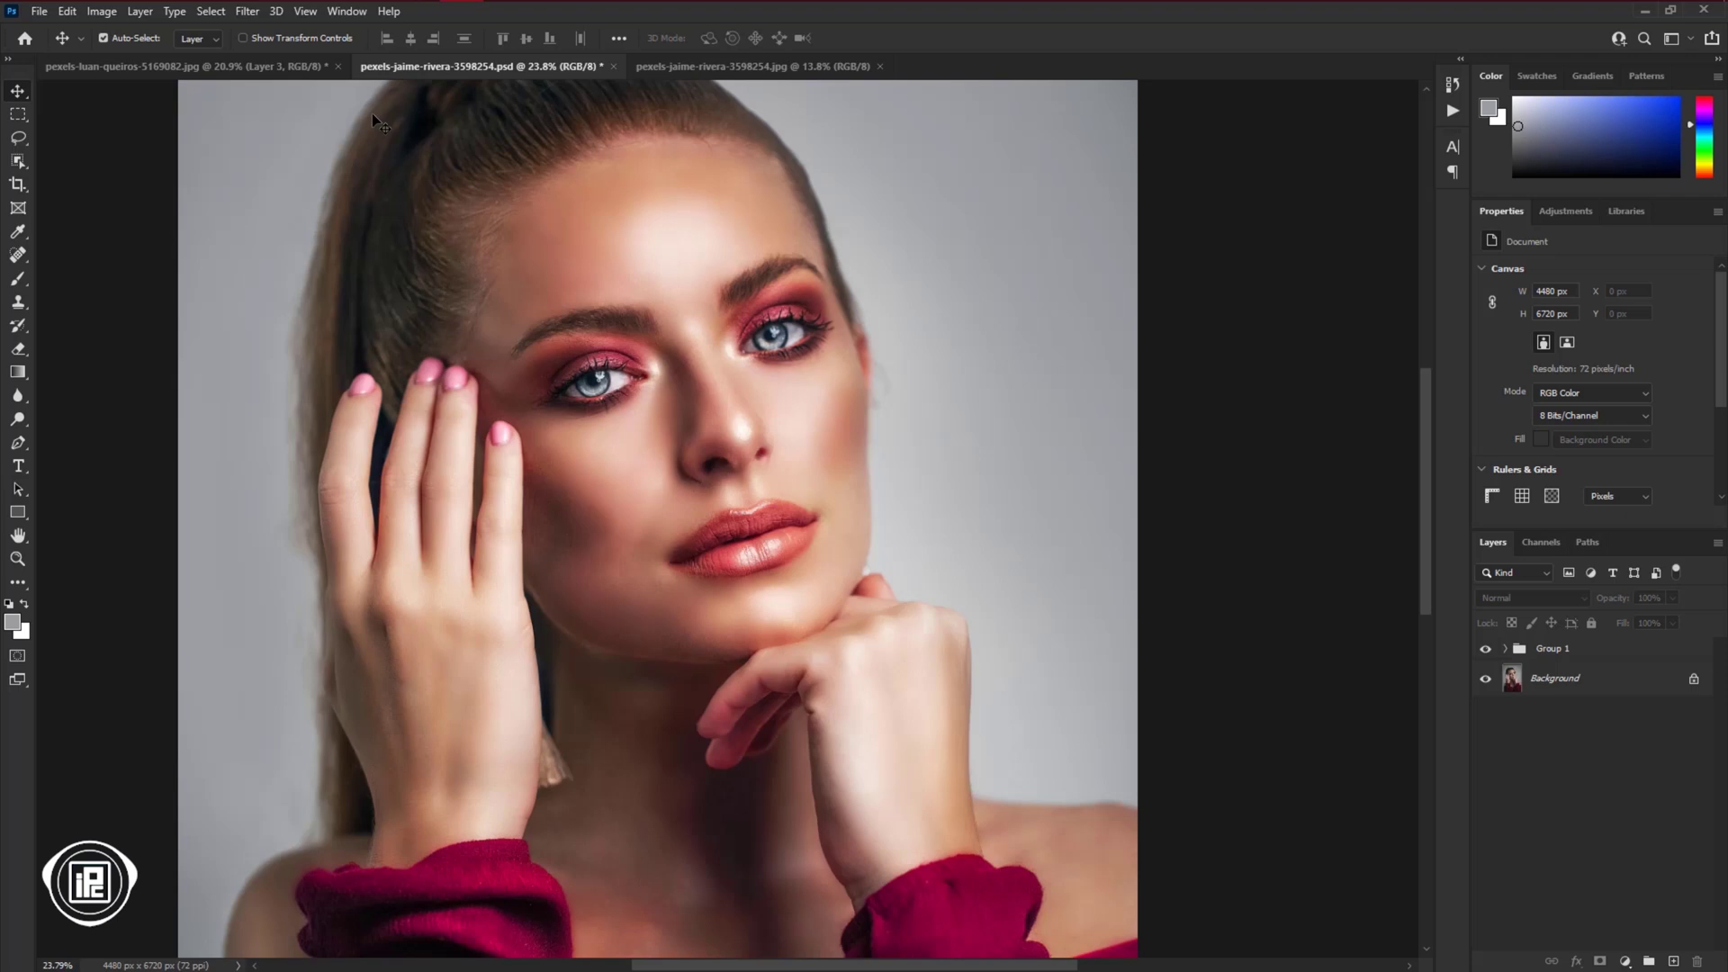
Look through the two retouched portrait documents and switch to the unedited portrait JPG
{"action": "left_click", "coordinate": [316, 67]}
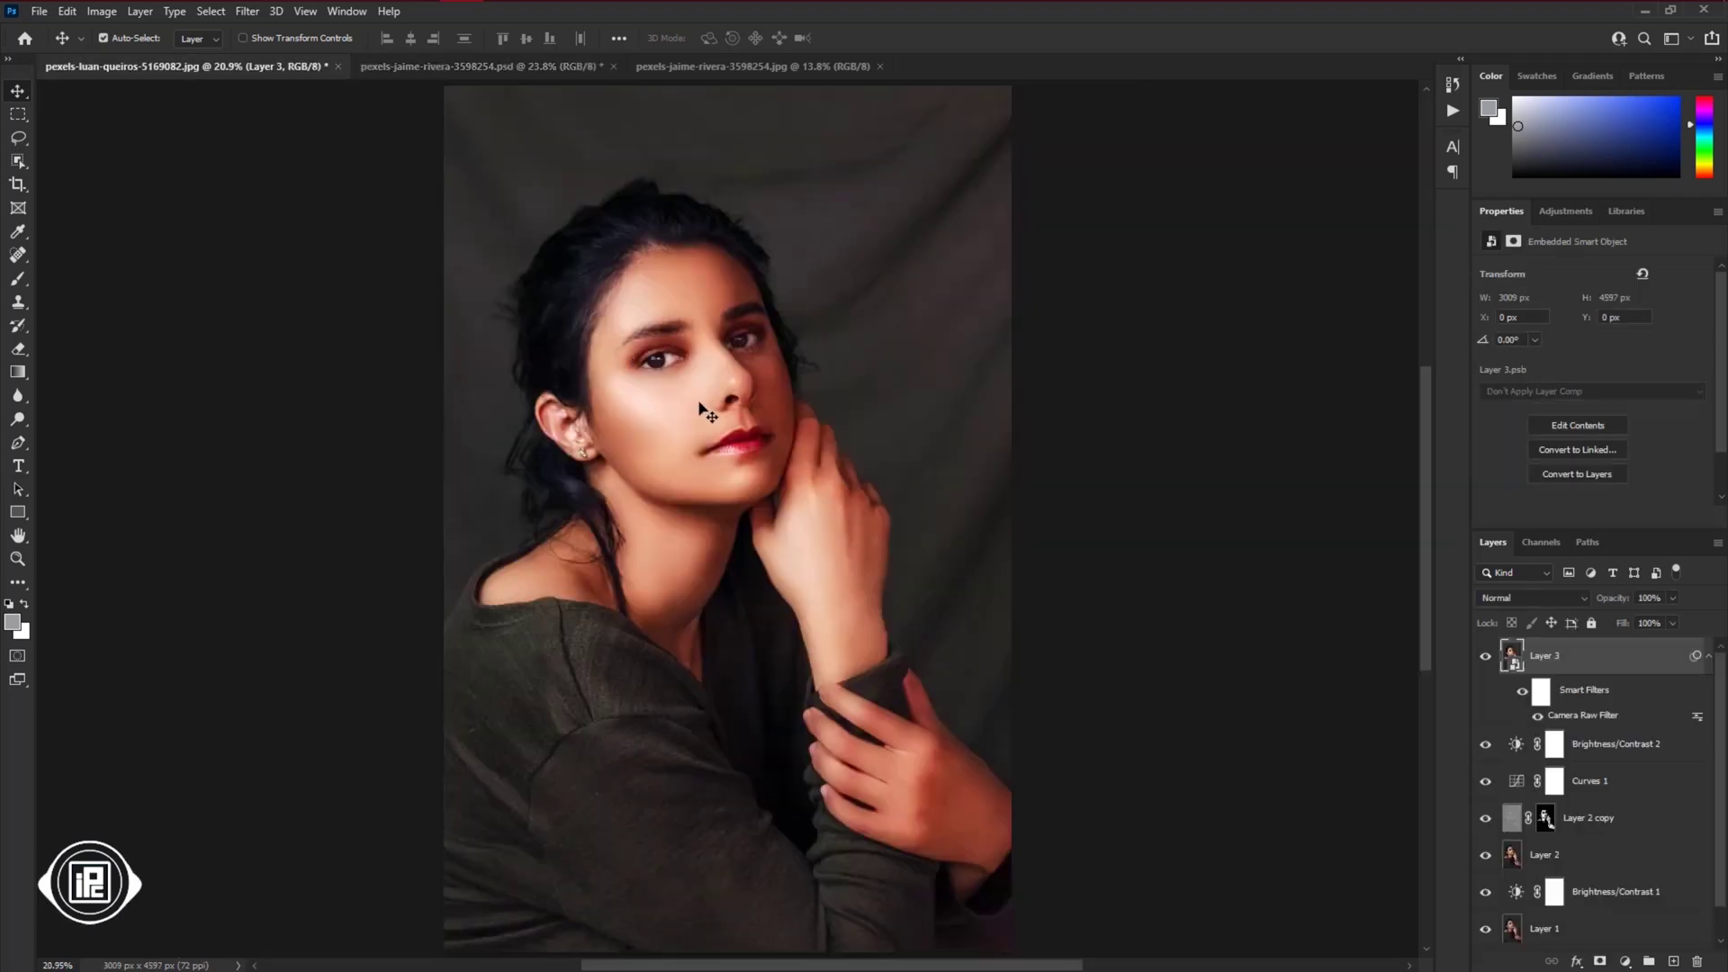
{"action": "left_click", "coordinate": [560, 65]}
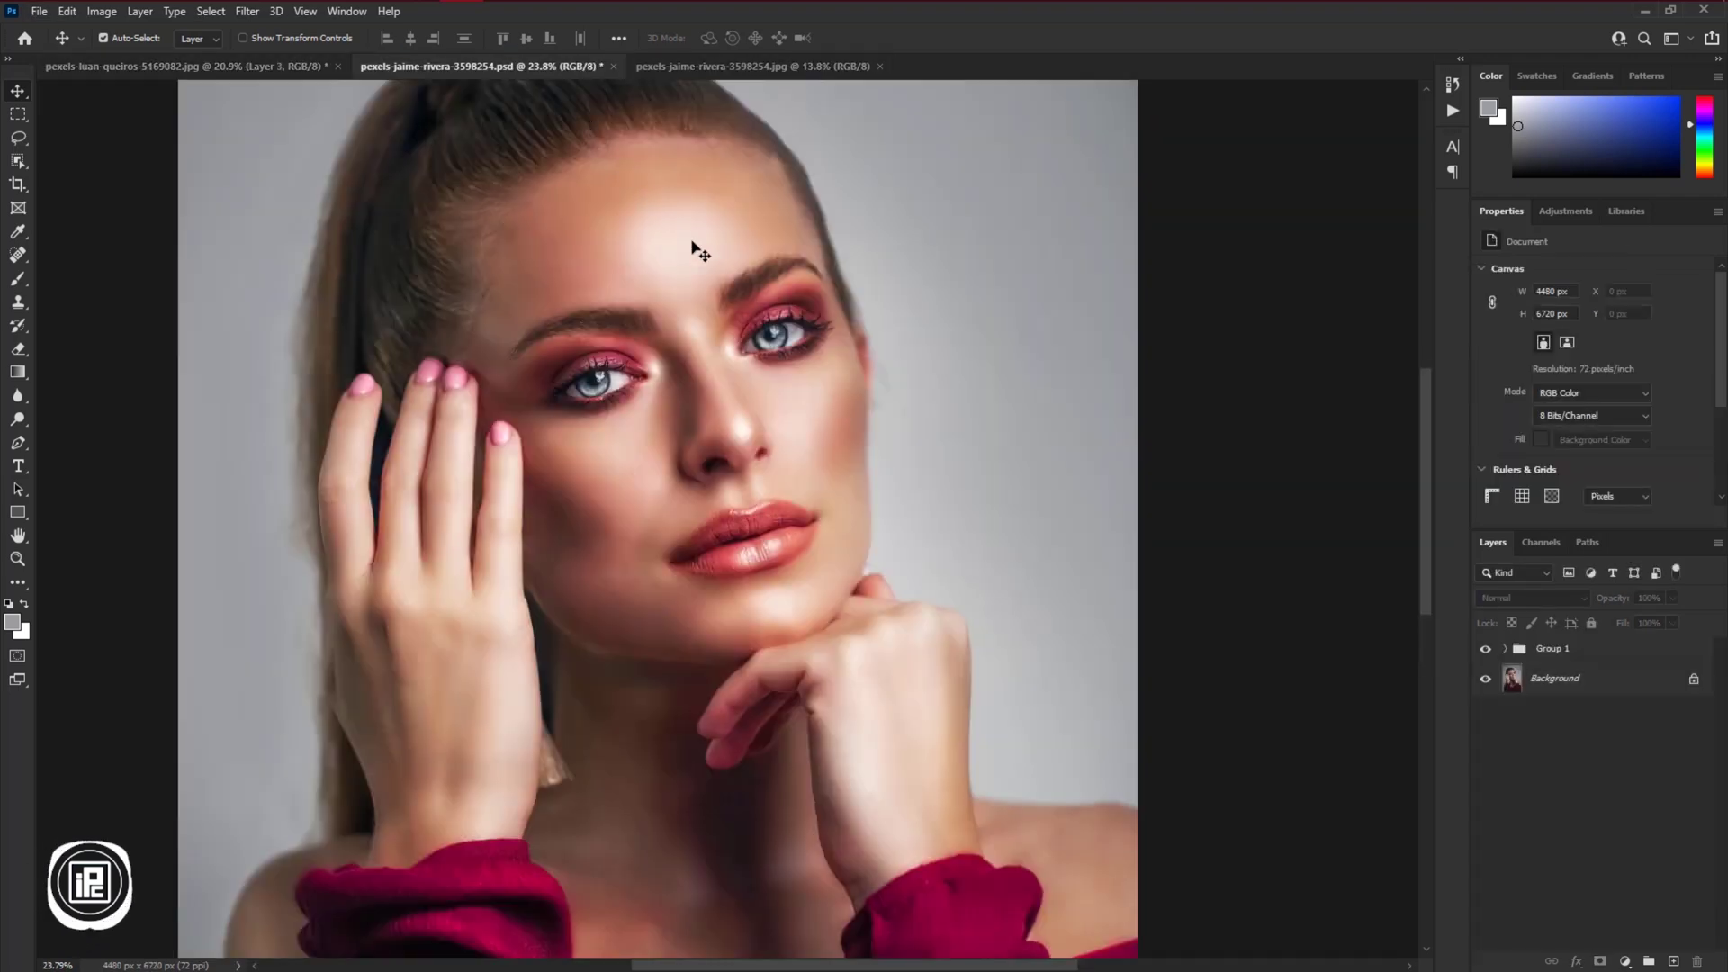
{"action": "left_click", "coordinate": [704, 67]}
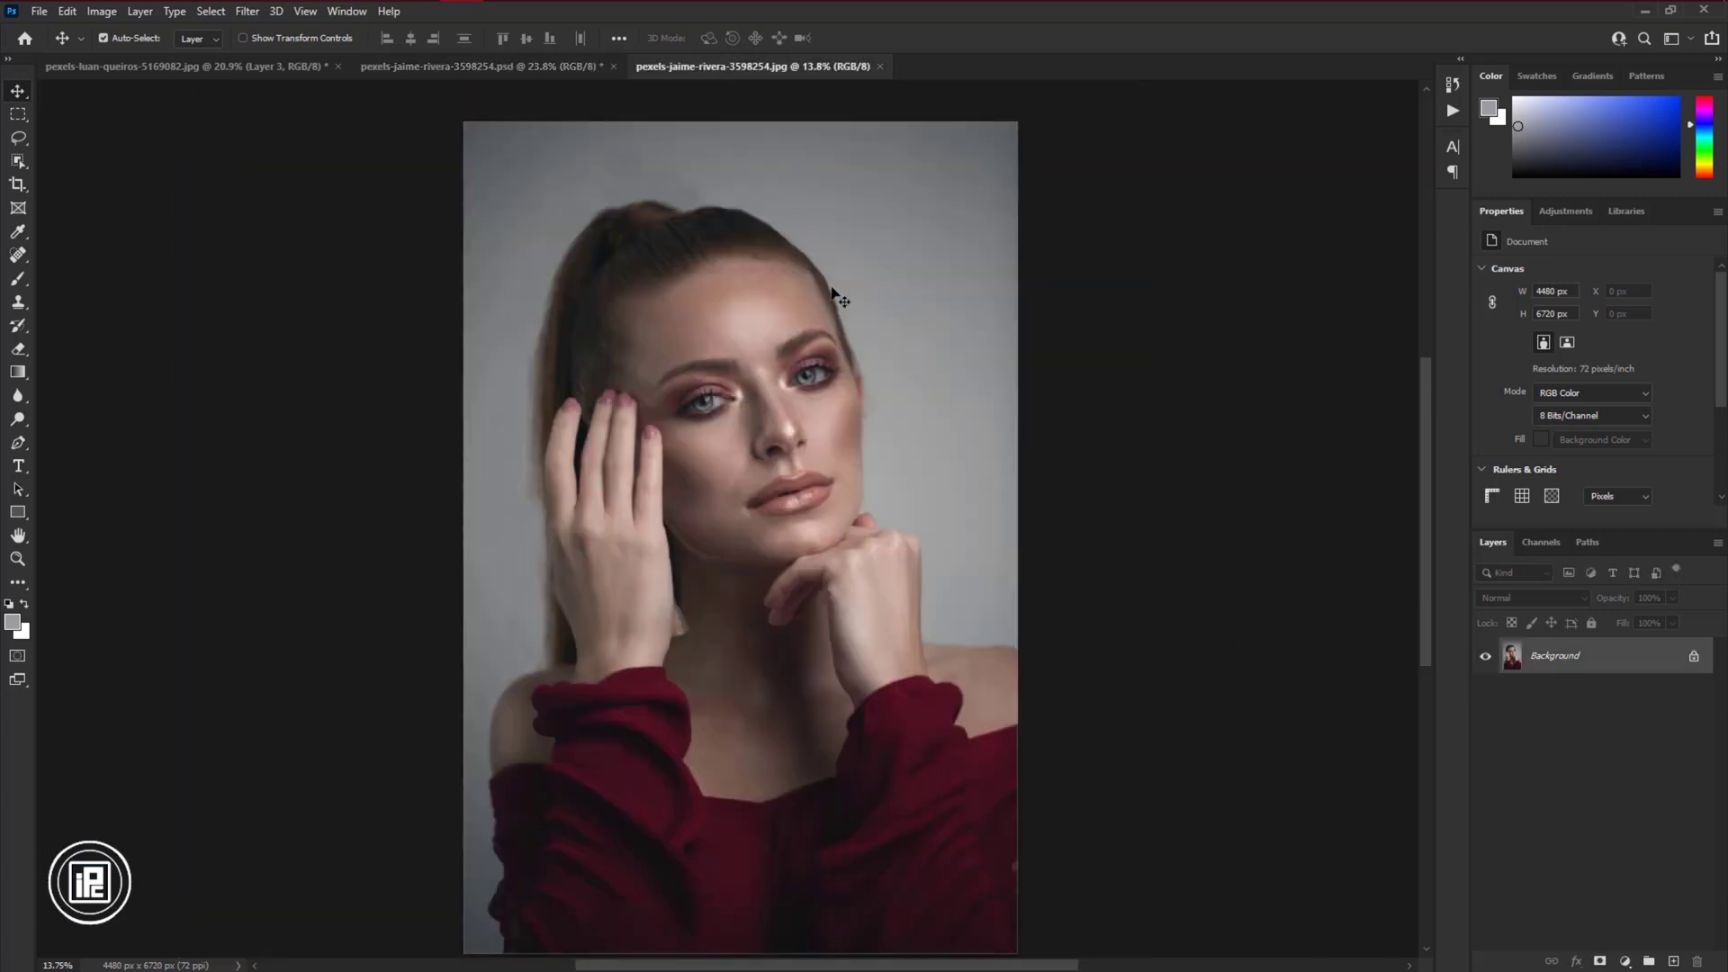
Examine the skin on the woman's face and hands in the unedited portrait up close for blemishes
{"action": "scroll", "coordinate": [789, 412], "scroll_direction": "up", "scroll_amount": 4}
{"action": "scroll", "coordinate": [788, 412], "scroll_direction": "up", "scroll_amount": 2}
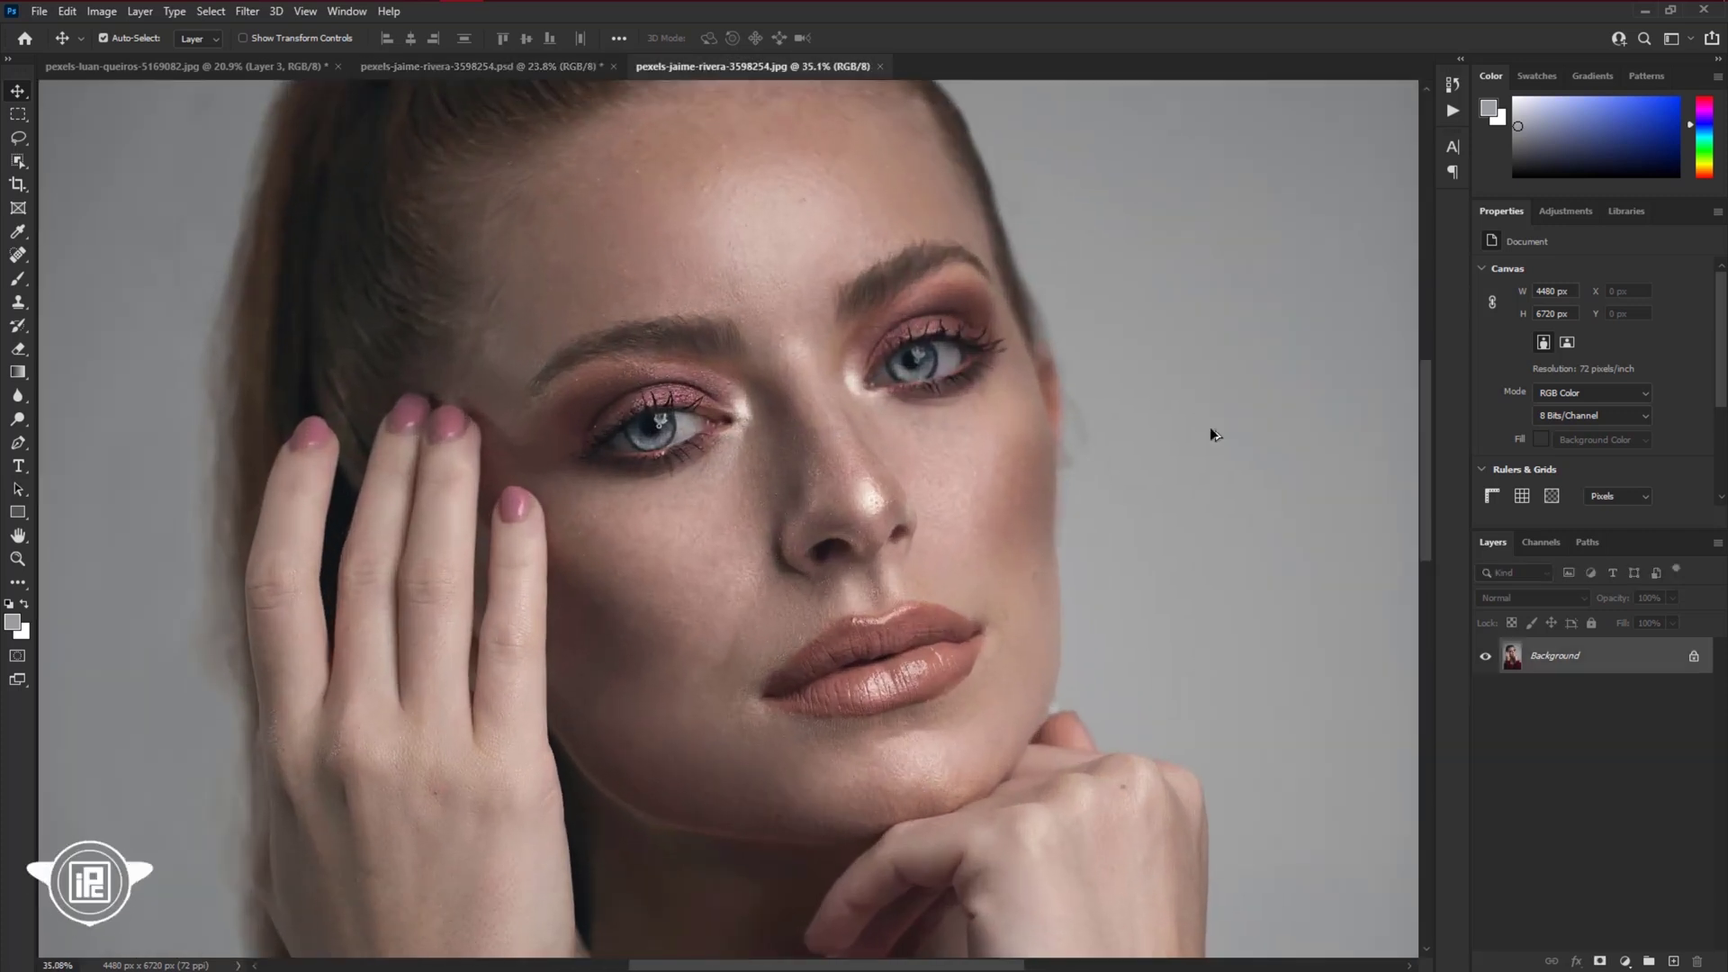
{"action": "scroll", "coordinate": [1210, 427], "scroll_direction": "down", "scroll_amount": 3}
{"action": "scroll", "coordinate": [1218, 439], "scroll_direction": "right", "scroll_amount": 2}
{"action": "scroll", "coordinate": [1218, 438], "scroll_direction": "right", "scroll_amount": 2}
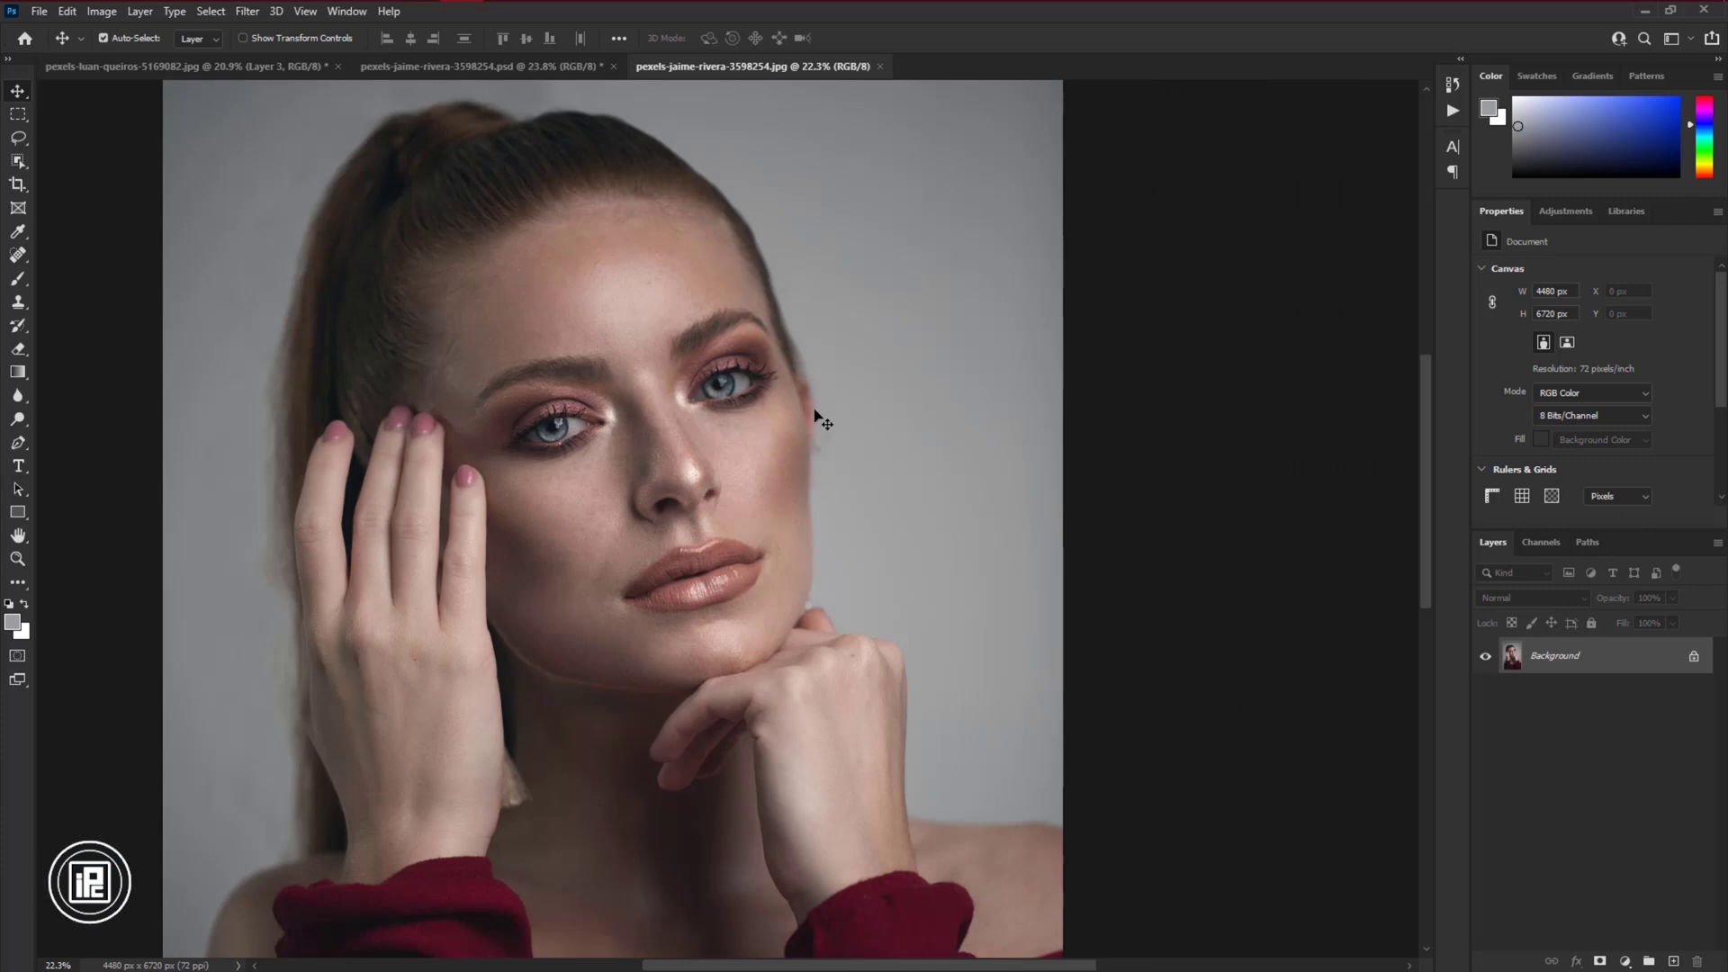
{"action": "scroll", "coordinate": [817, 414], "scroll_direction": "left", "scroll_amount": 1}
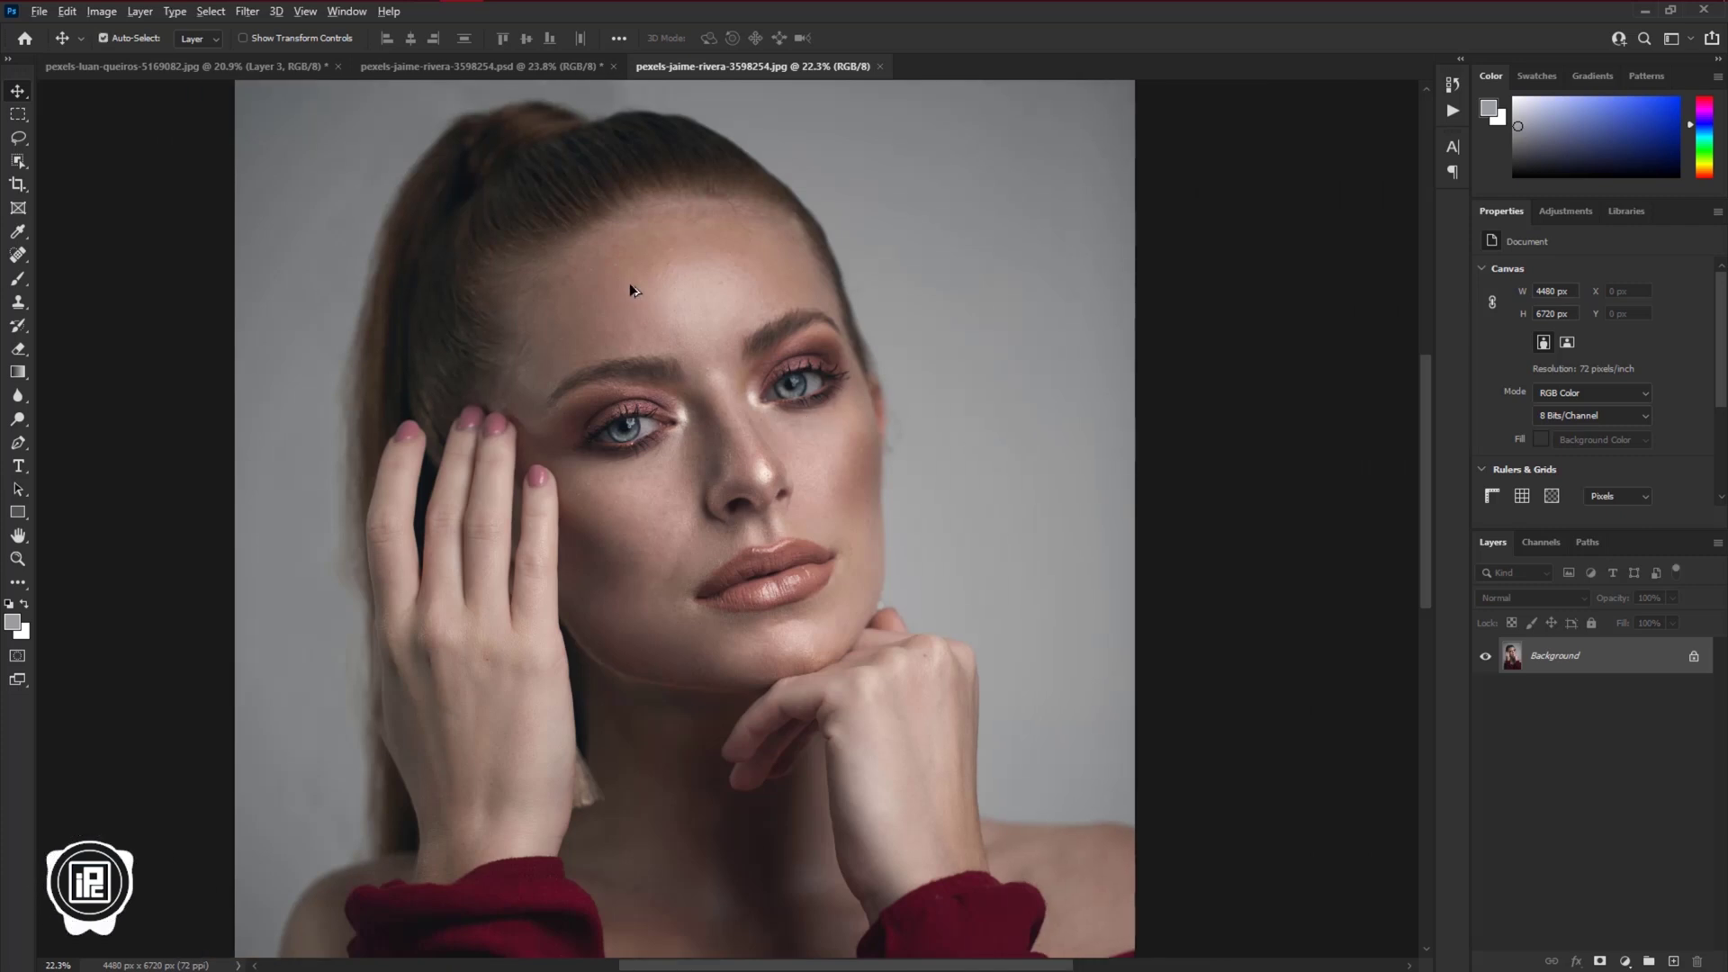
{"action": "scroll", "coordinate": [628, 286], "scroll_direction": "up", "scroll_amount": 2}
{"action": "scroll", "coordinate": [675, 297], "scroll_direction": "up", "scroll_amount": 1}
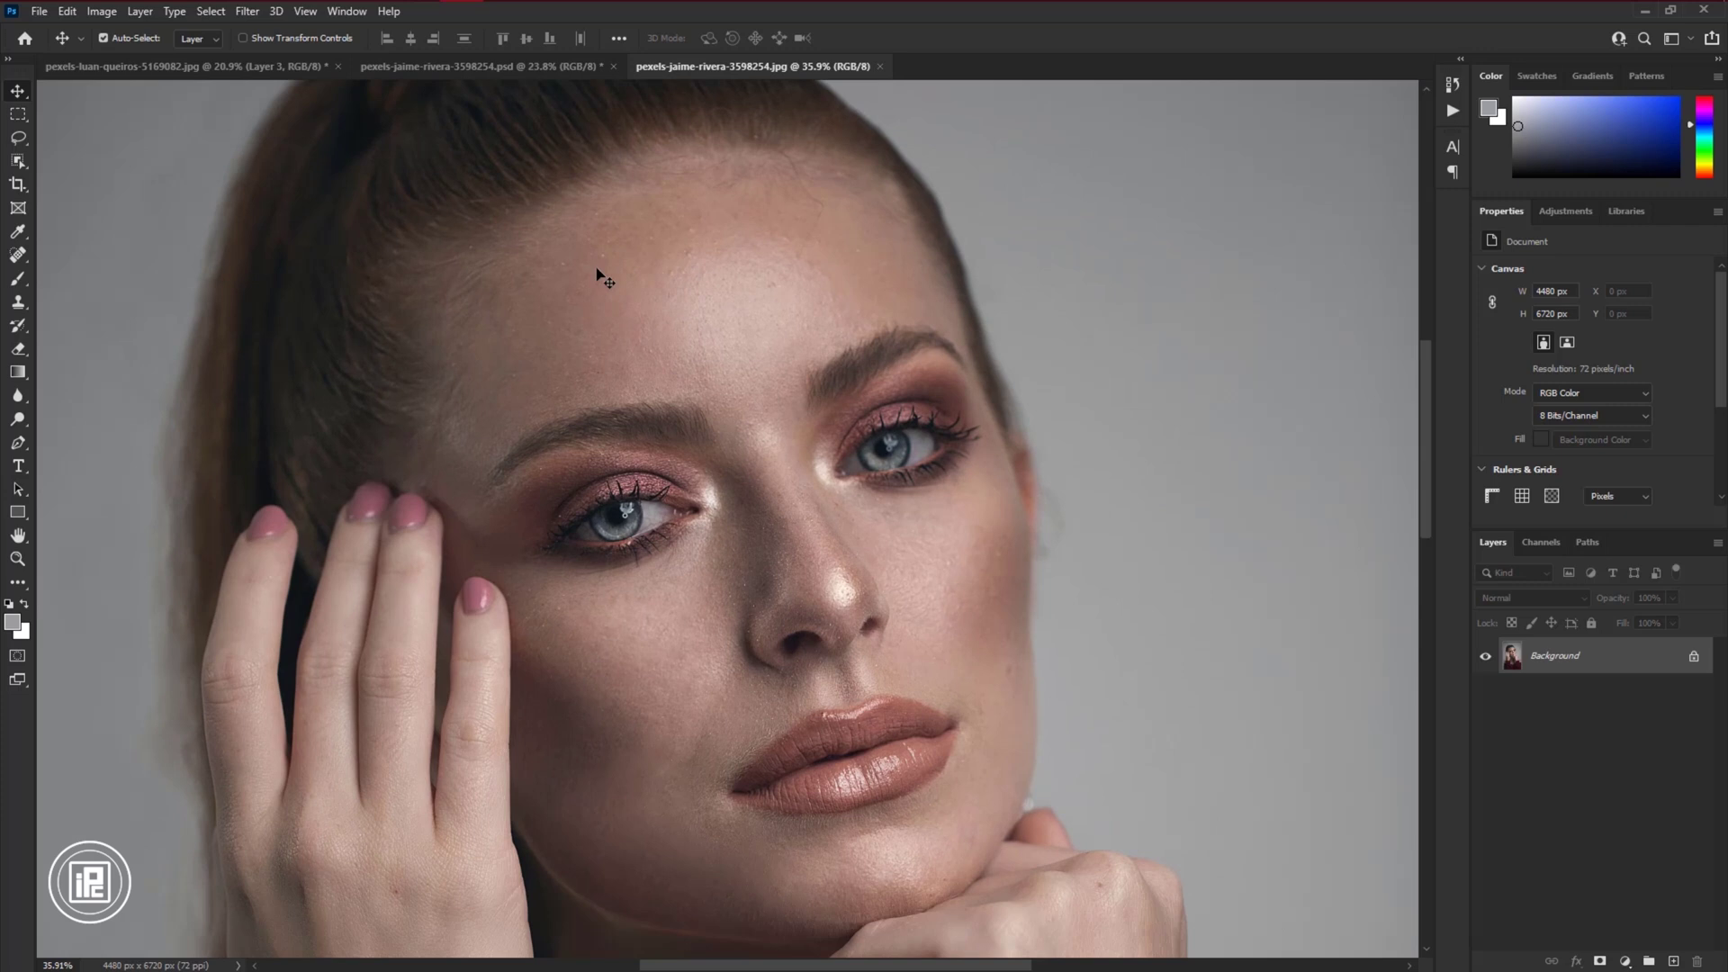
{"action": "scroll", "coordinate": [648, 329], "scroll_direction": "down", "scroll_amount": 1}
{"action": "scroll", "coordinate": [1008, 686], "scroll_direction": "down", "scroll_amount": 2}
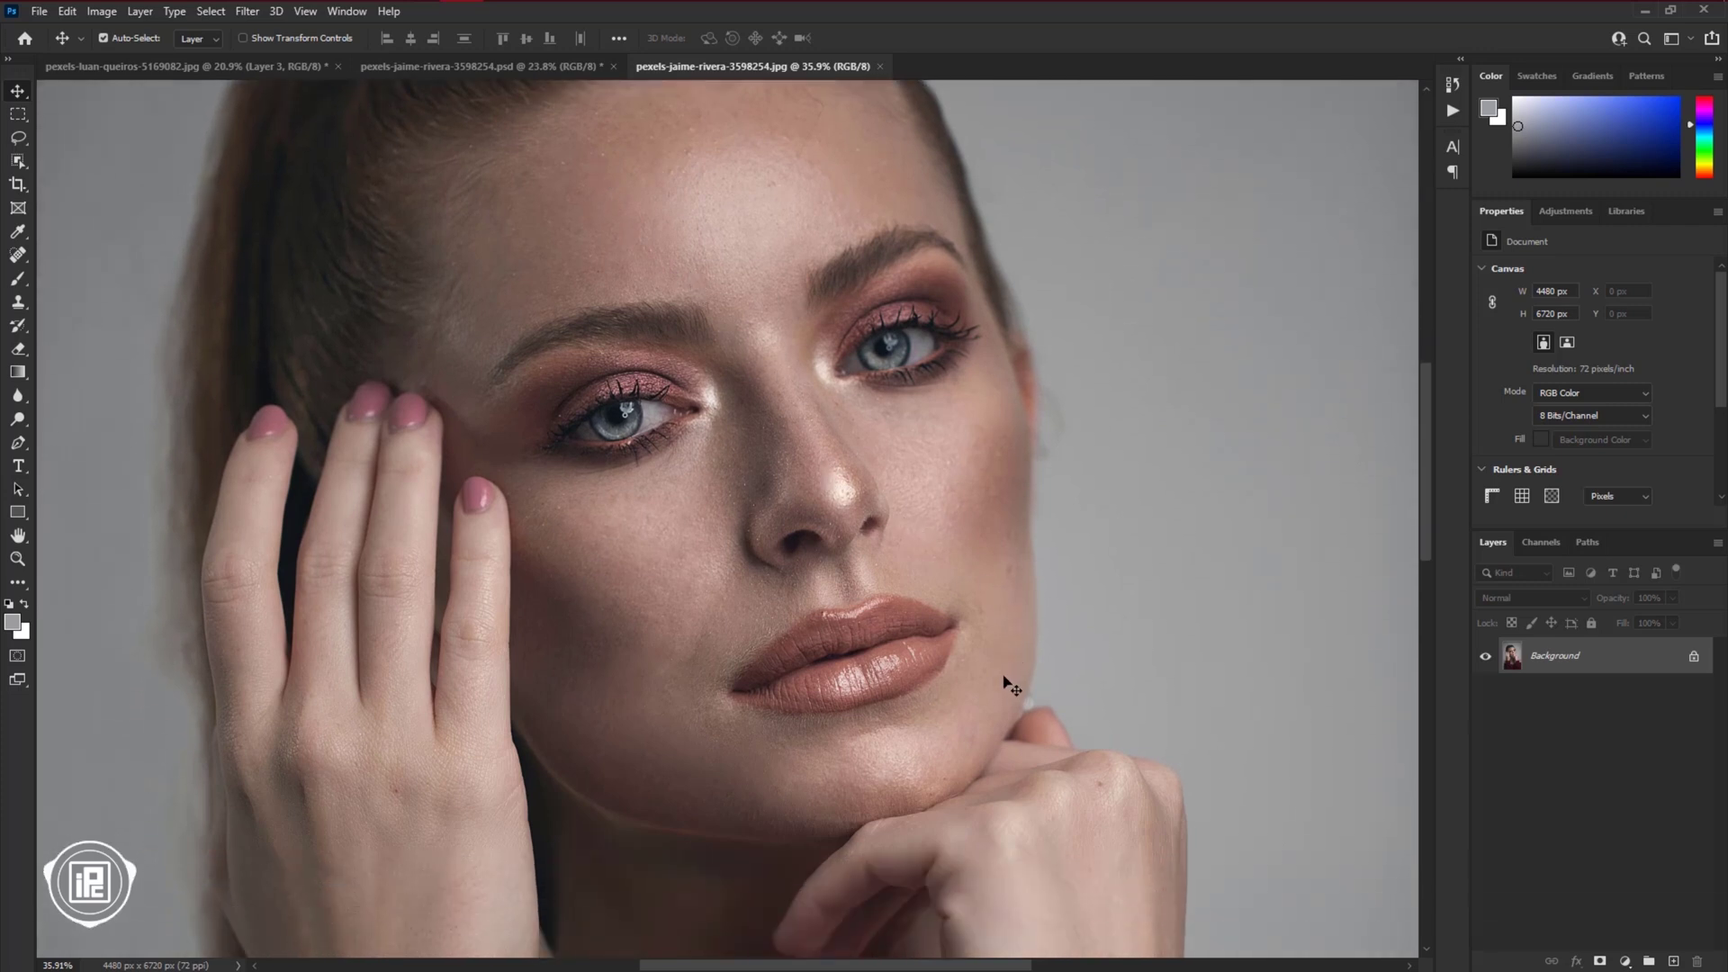
{"action": "scroll", "coordinate": [1010, 686], "scroll_direction": "up", "scroll_amount": 1}
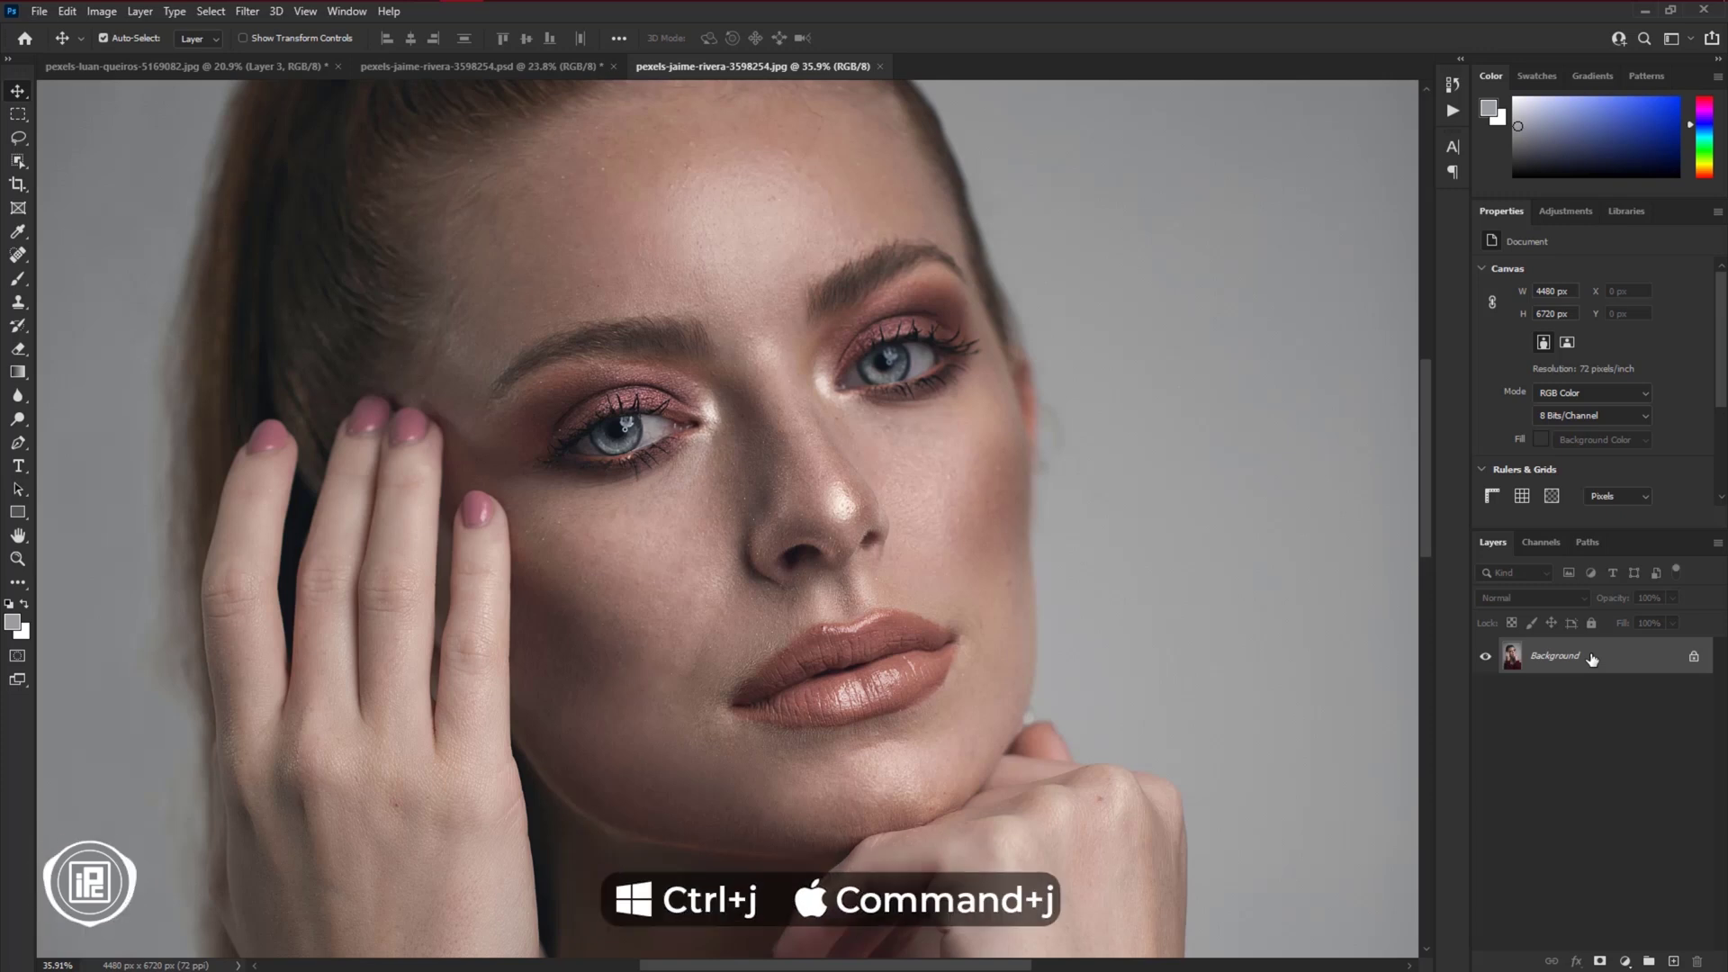
Duplicate the Background layer and remove forehead blemishes on the copy with the Spot Healing Brush at size 40
{"action": "key", "text": "ctrl+j"}
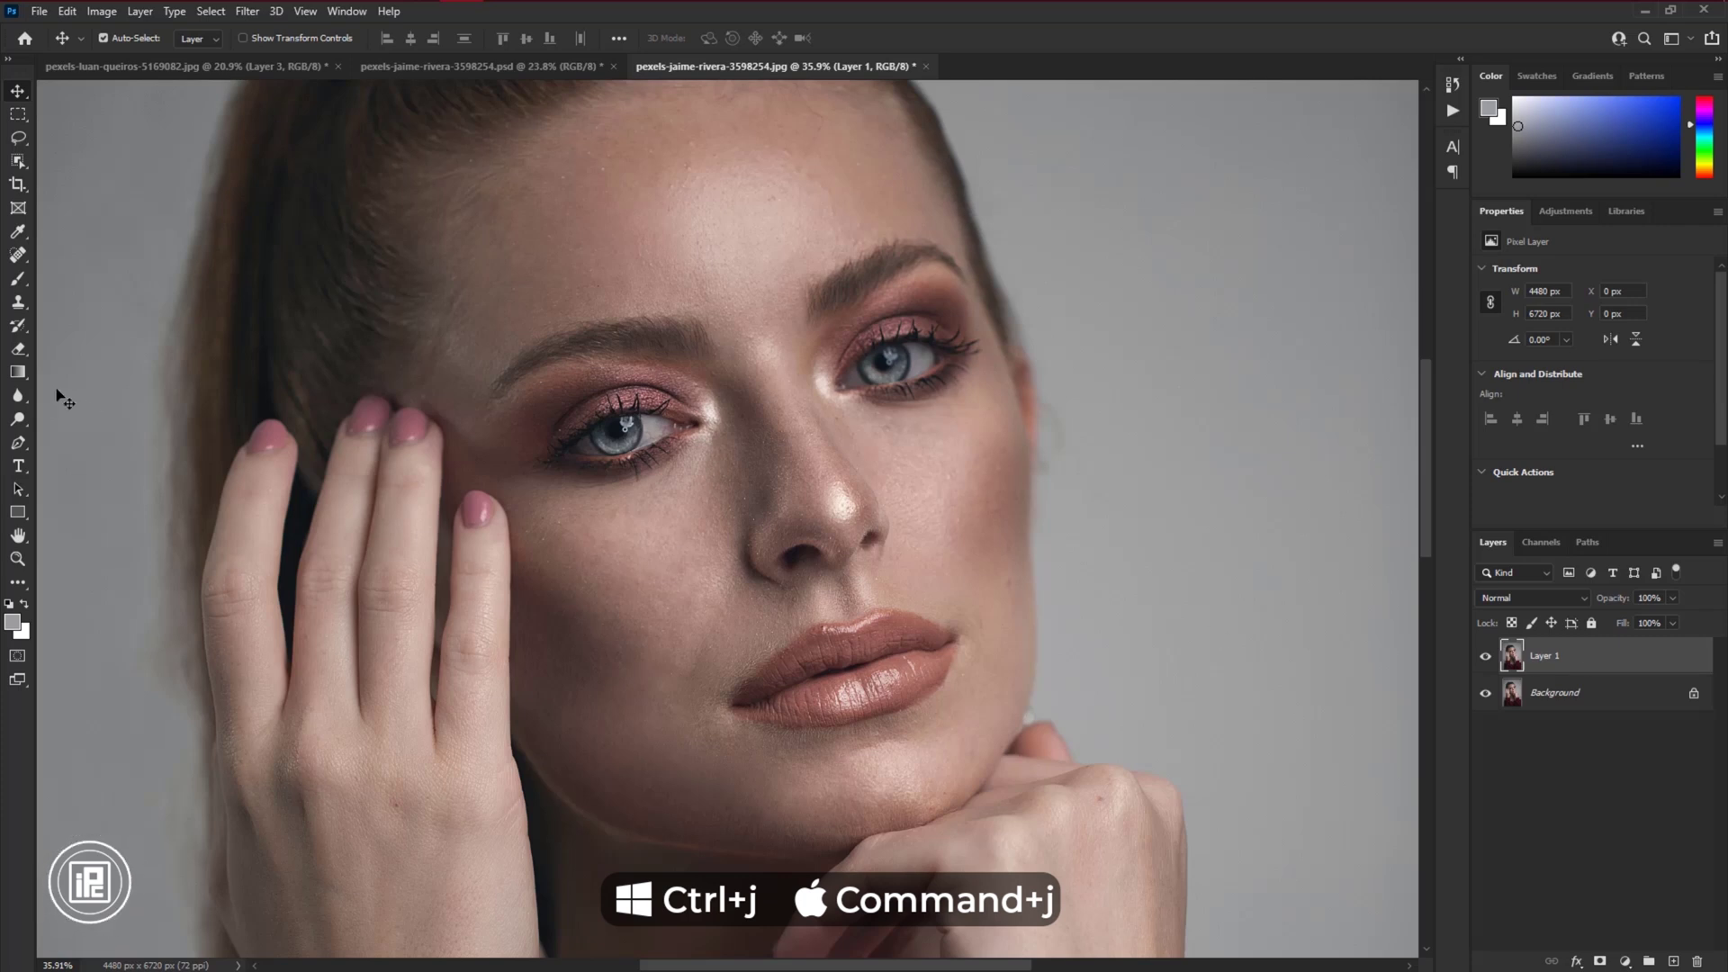
{"action": "left_click", "coordinate": [17, 257]}
{"action": "left_click_drag", "start_coordinate": [144, 274], "coordinate": [117, 255]}
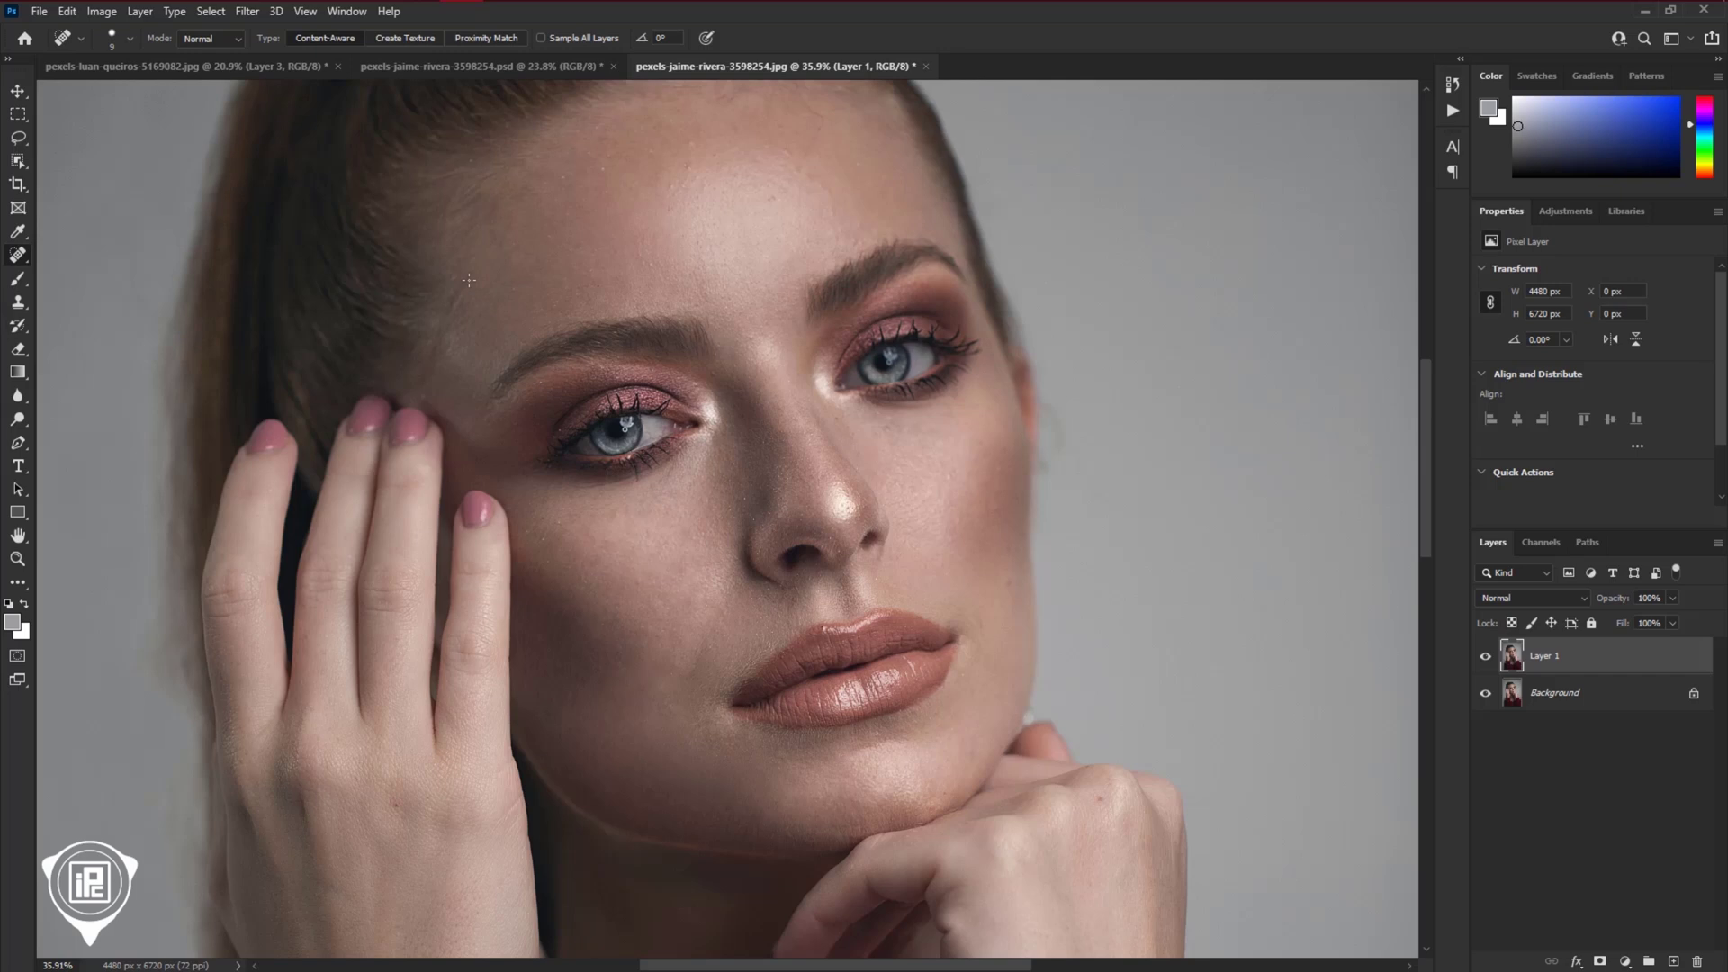
{"action": "left_click", "coordinate": [752, 346]}
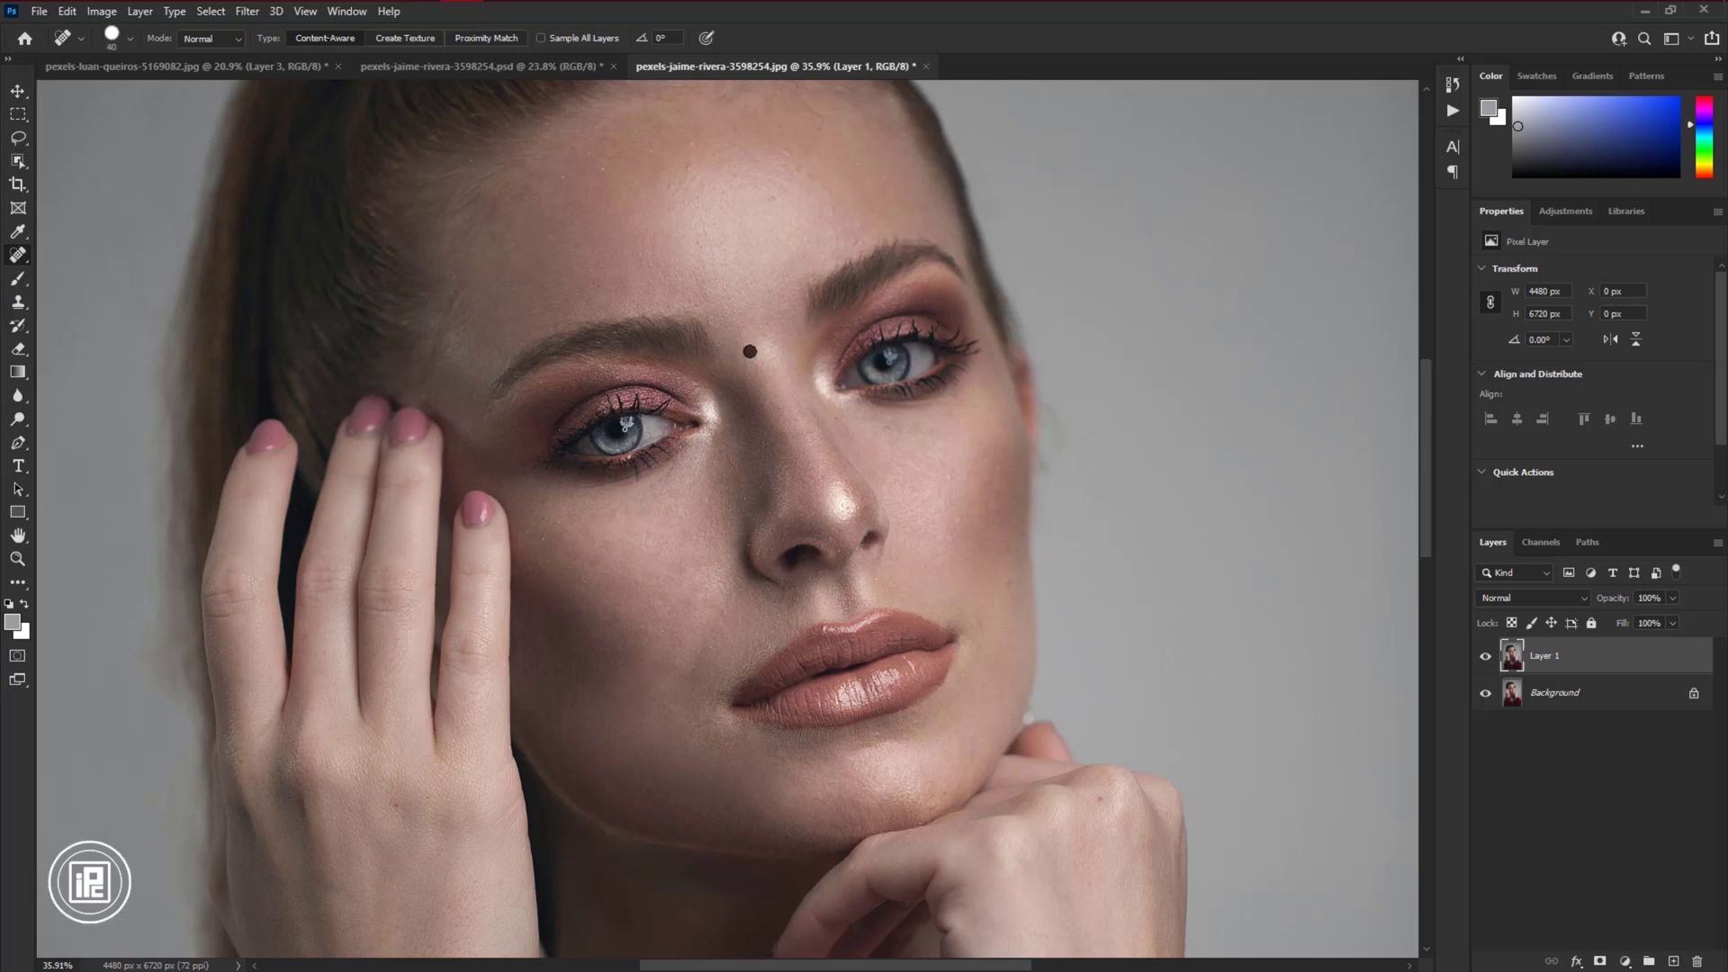
{"action": "key", "text": "bracketleft"}
{"action": "left_click", "coordinate": [691, 148]}
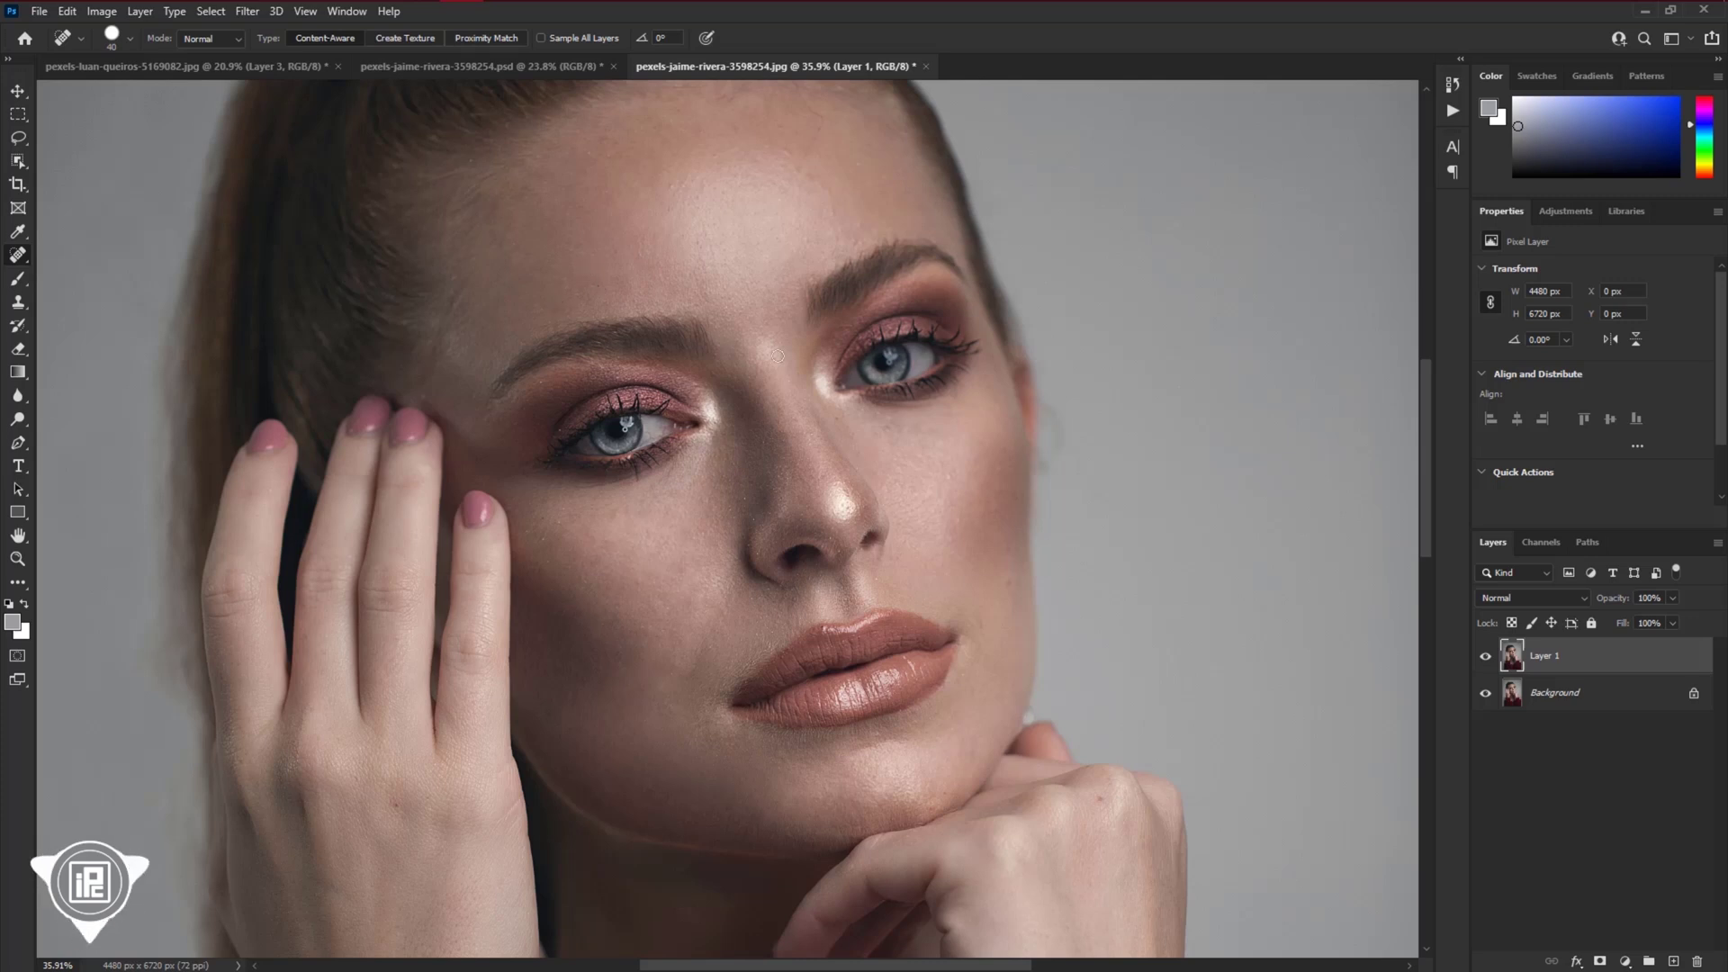
Heal the remaining spots on the face and both hands with a slightly smaller Spot Healing Brush
{"action": "scroll", "coordinate": [776, 355], "scroll_direction": "down", "scroll_amount": 2}
{"action": "key", "text": "bracketleft"}
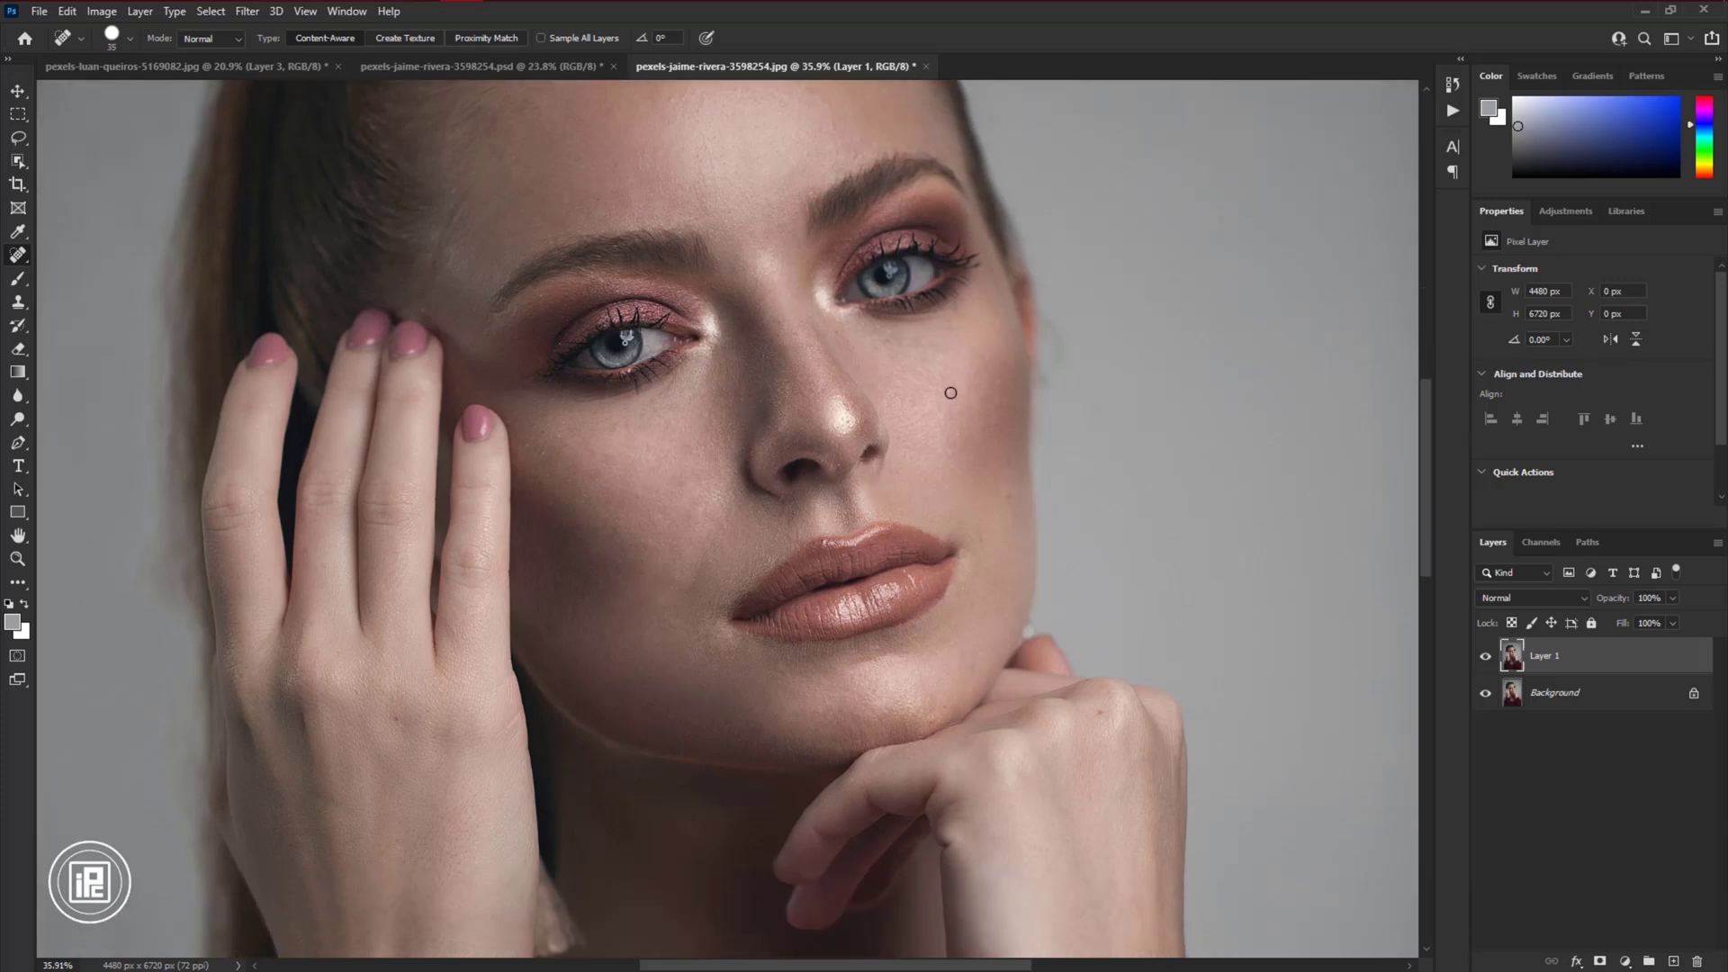
{"action": "scroll", "coordinate": [547, 468], "scroll_direction": "down", "scroll_amount": 2}
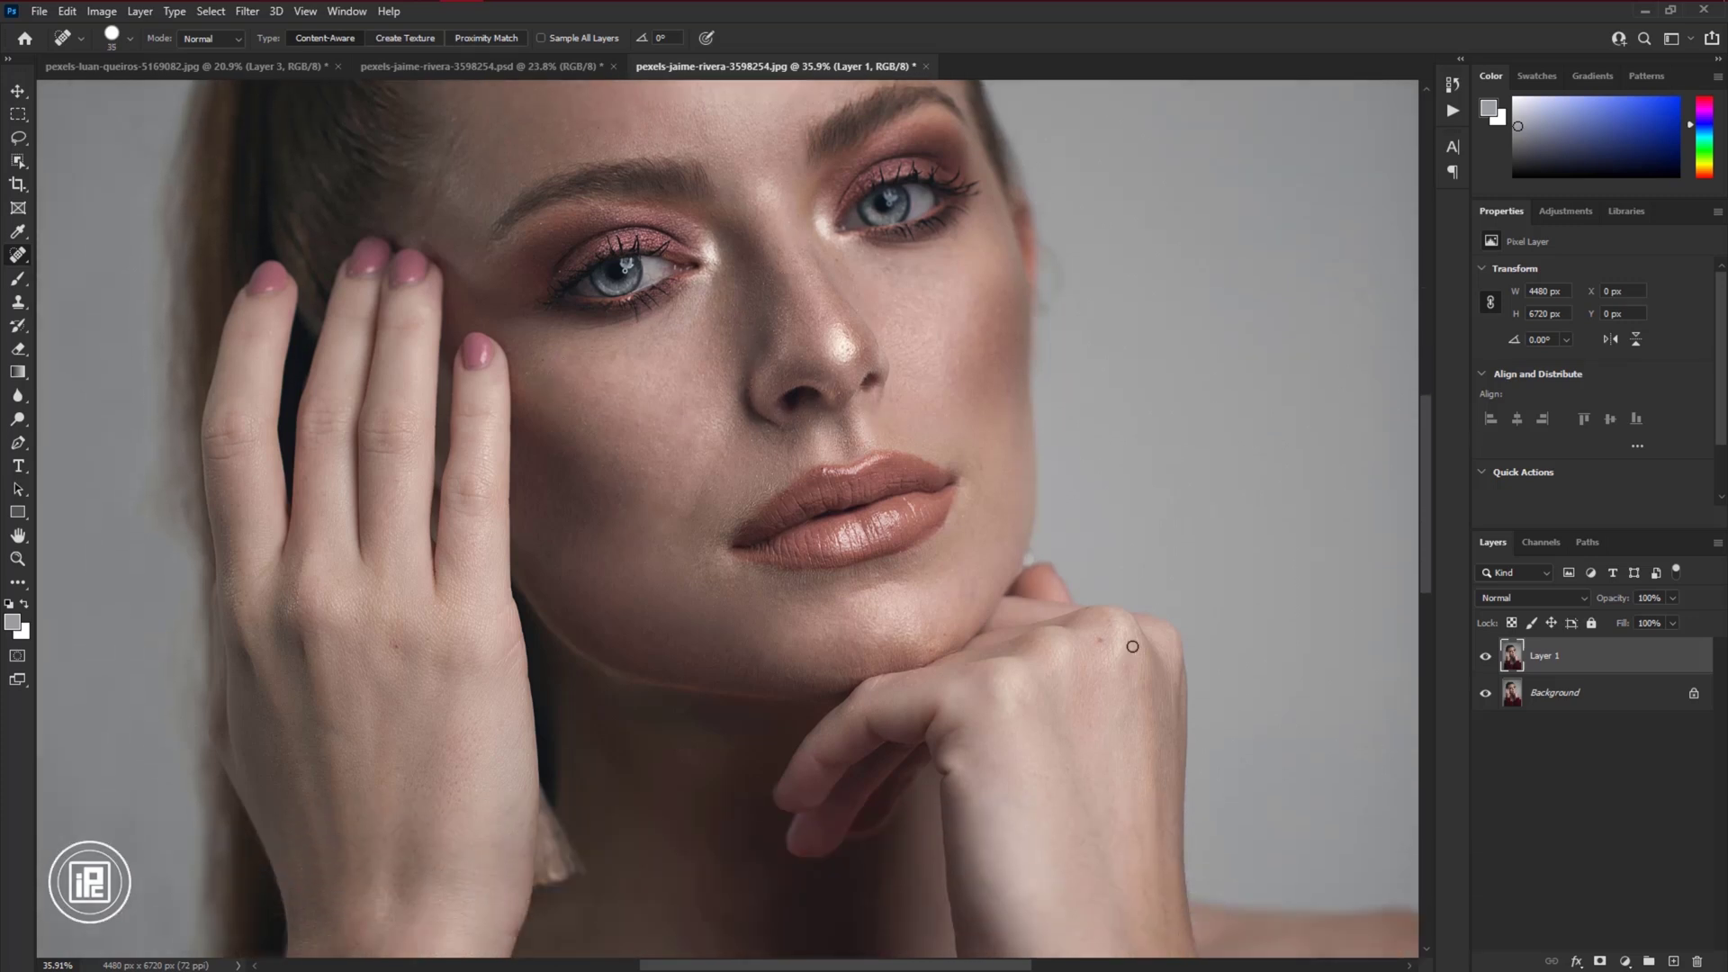
{"action": "scroll", "coordinate": [954, 419], "scroll_direction": "up", "scroll_amount": 5}
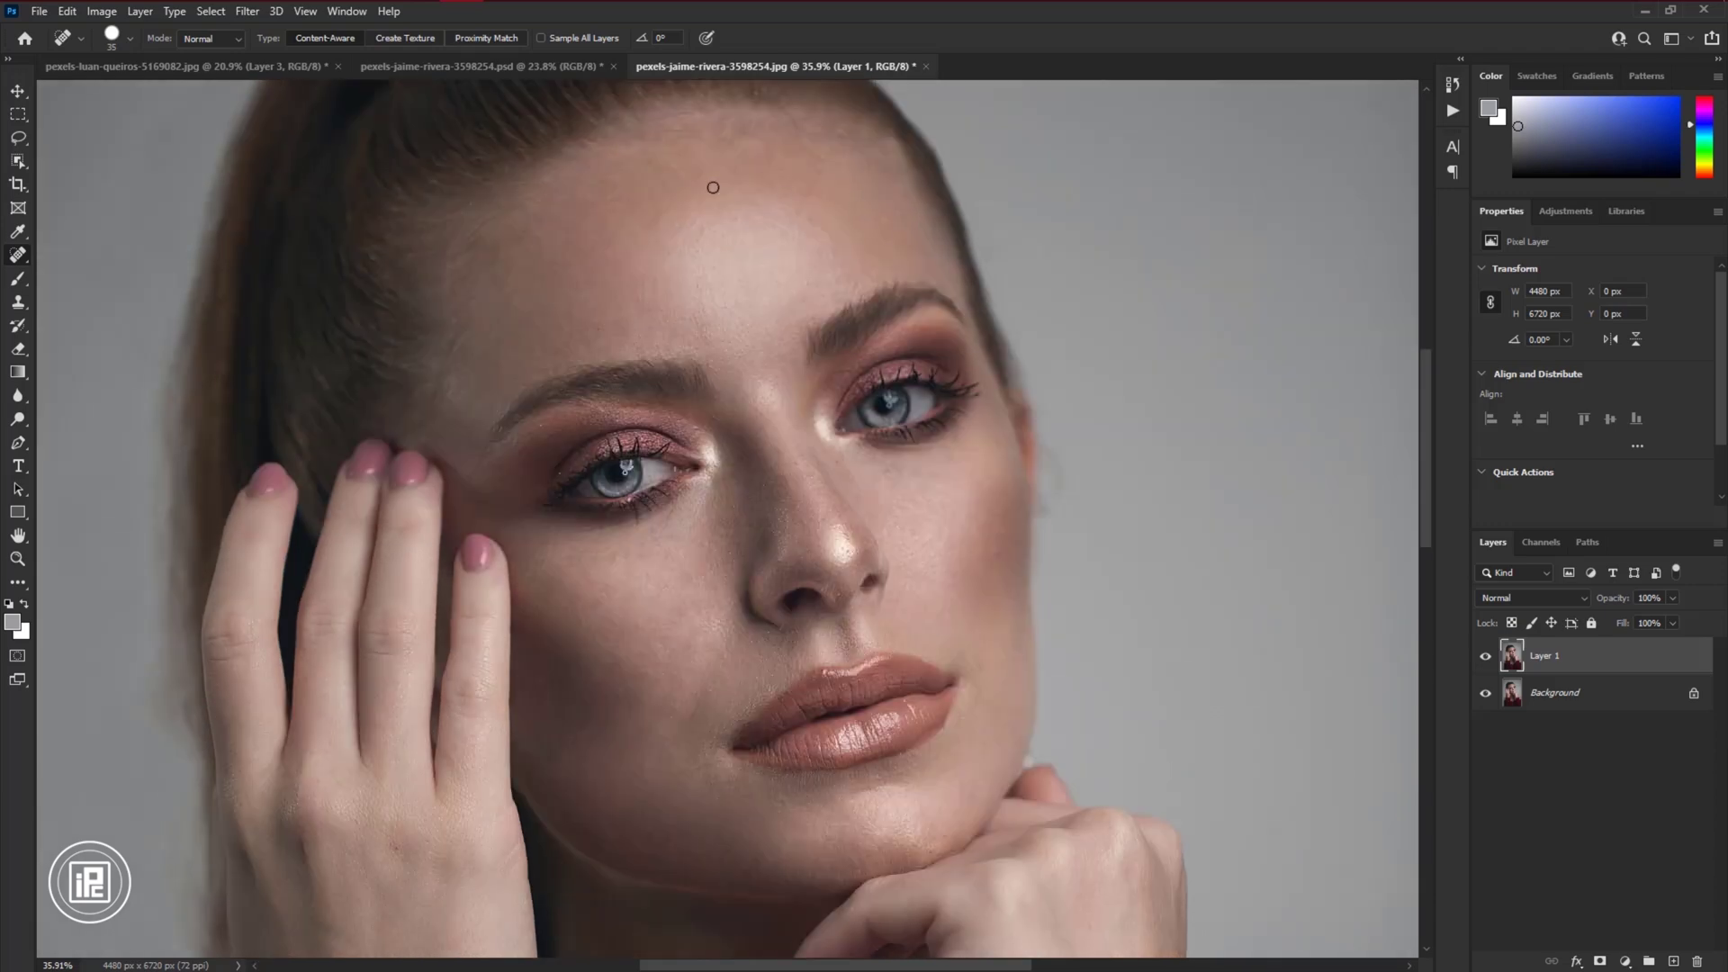
{"action": "scroll", "coordinate": [522, 522], "scroll_direction": "down", "scroll_amount": 5}
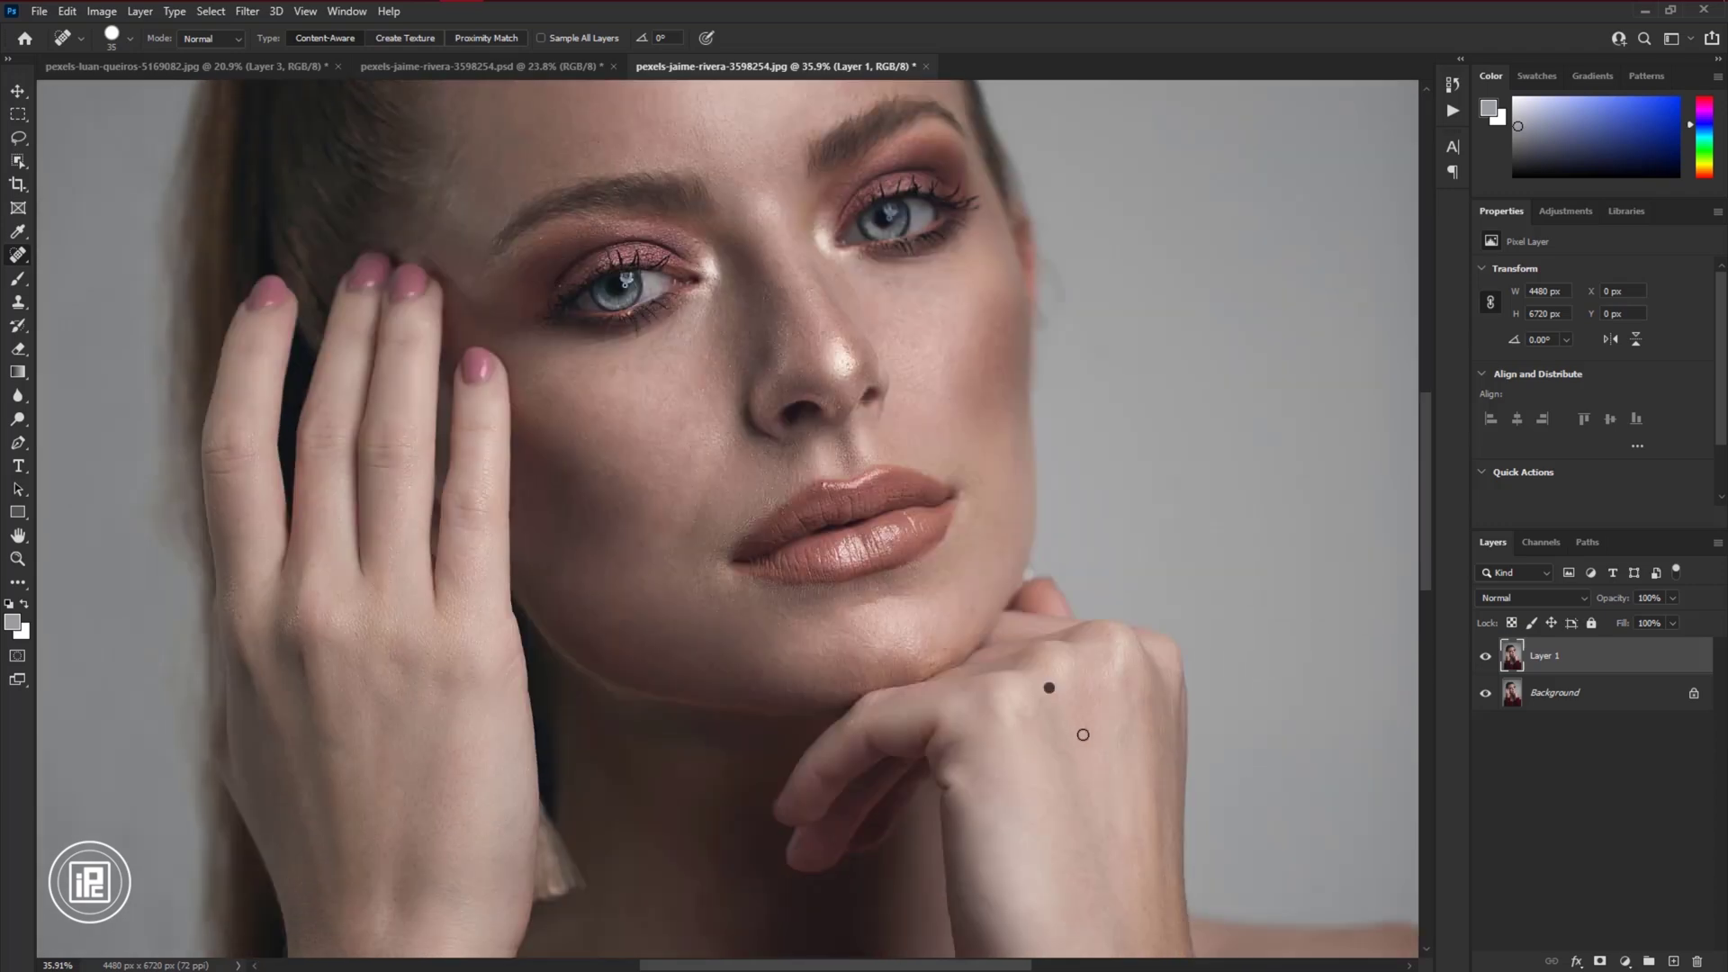
{"action": "scroll", "coordinate": [900, 675], "scroll_direction": "up", "scroll_amount": 5}
{"action": "scroll", "coordinate": [754, 621], "scroll_direction": "down", "scroll_amount": 3}
{"action": "scroll", "coordinate": [765, 576], "scroll_direction": "up", "scroll_amount": 1}
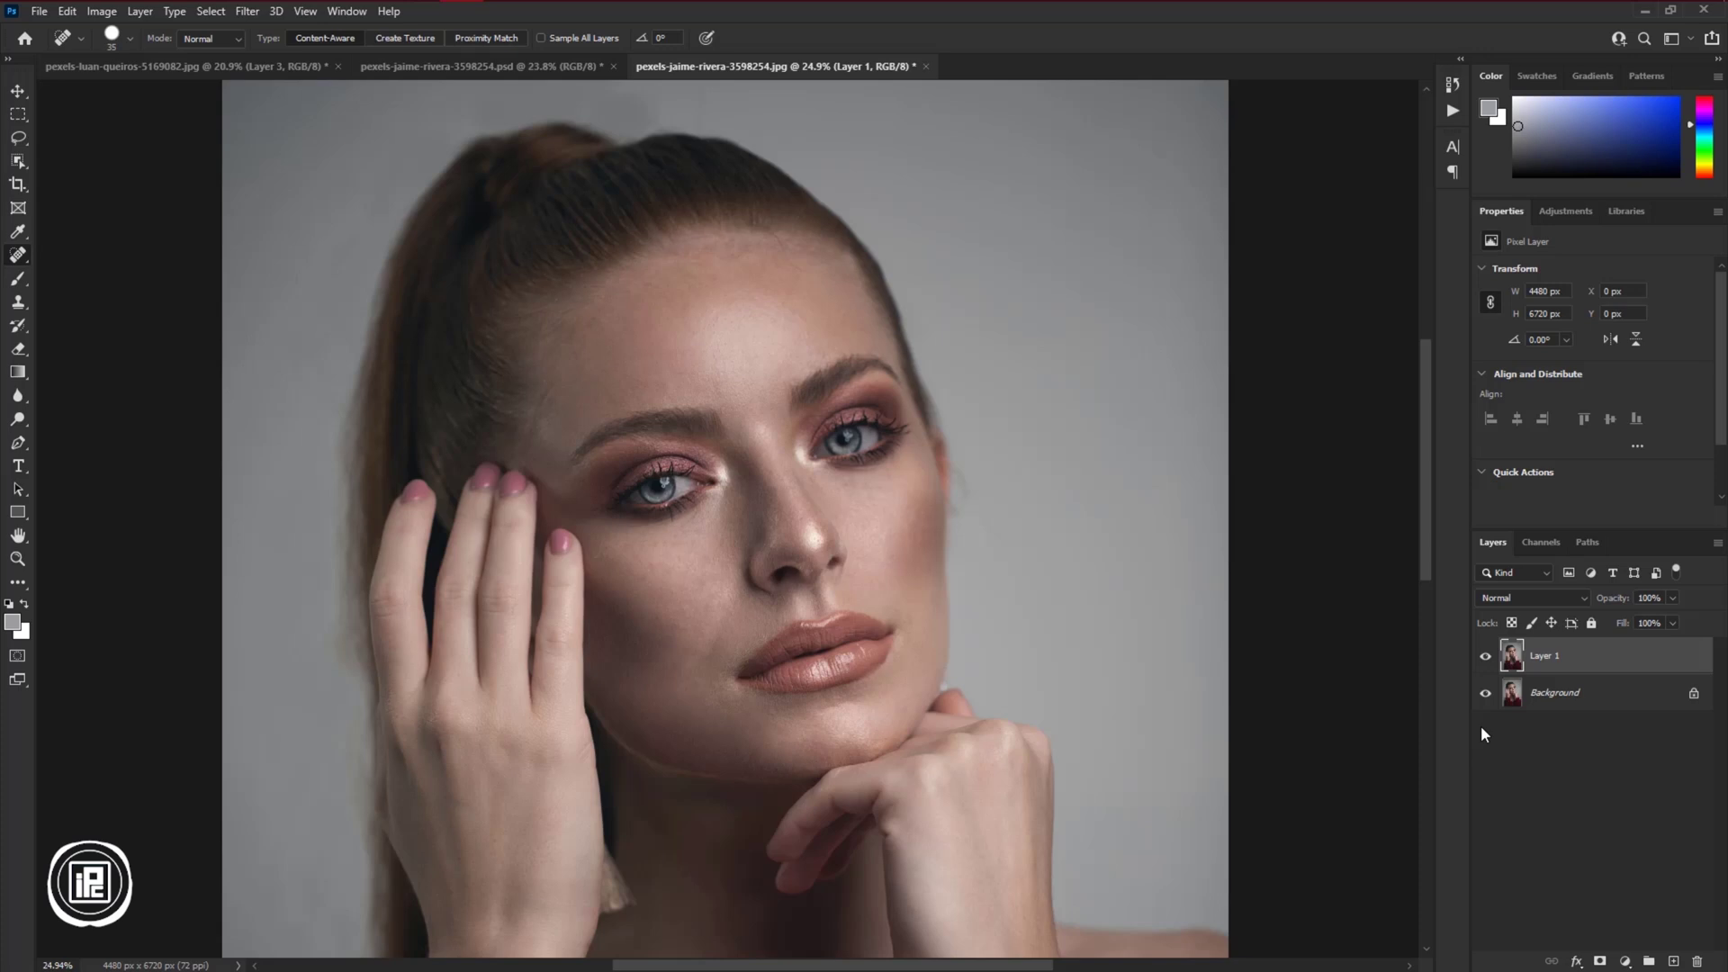
Add a Brightness/Contrast adjustment layer above the healed layer with brightness 10 and contrast 23
{"action": "left_click", "coordinate": [1625, 961]}
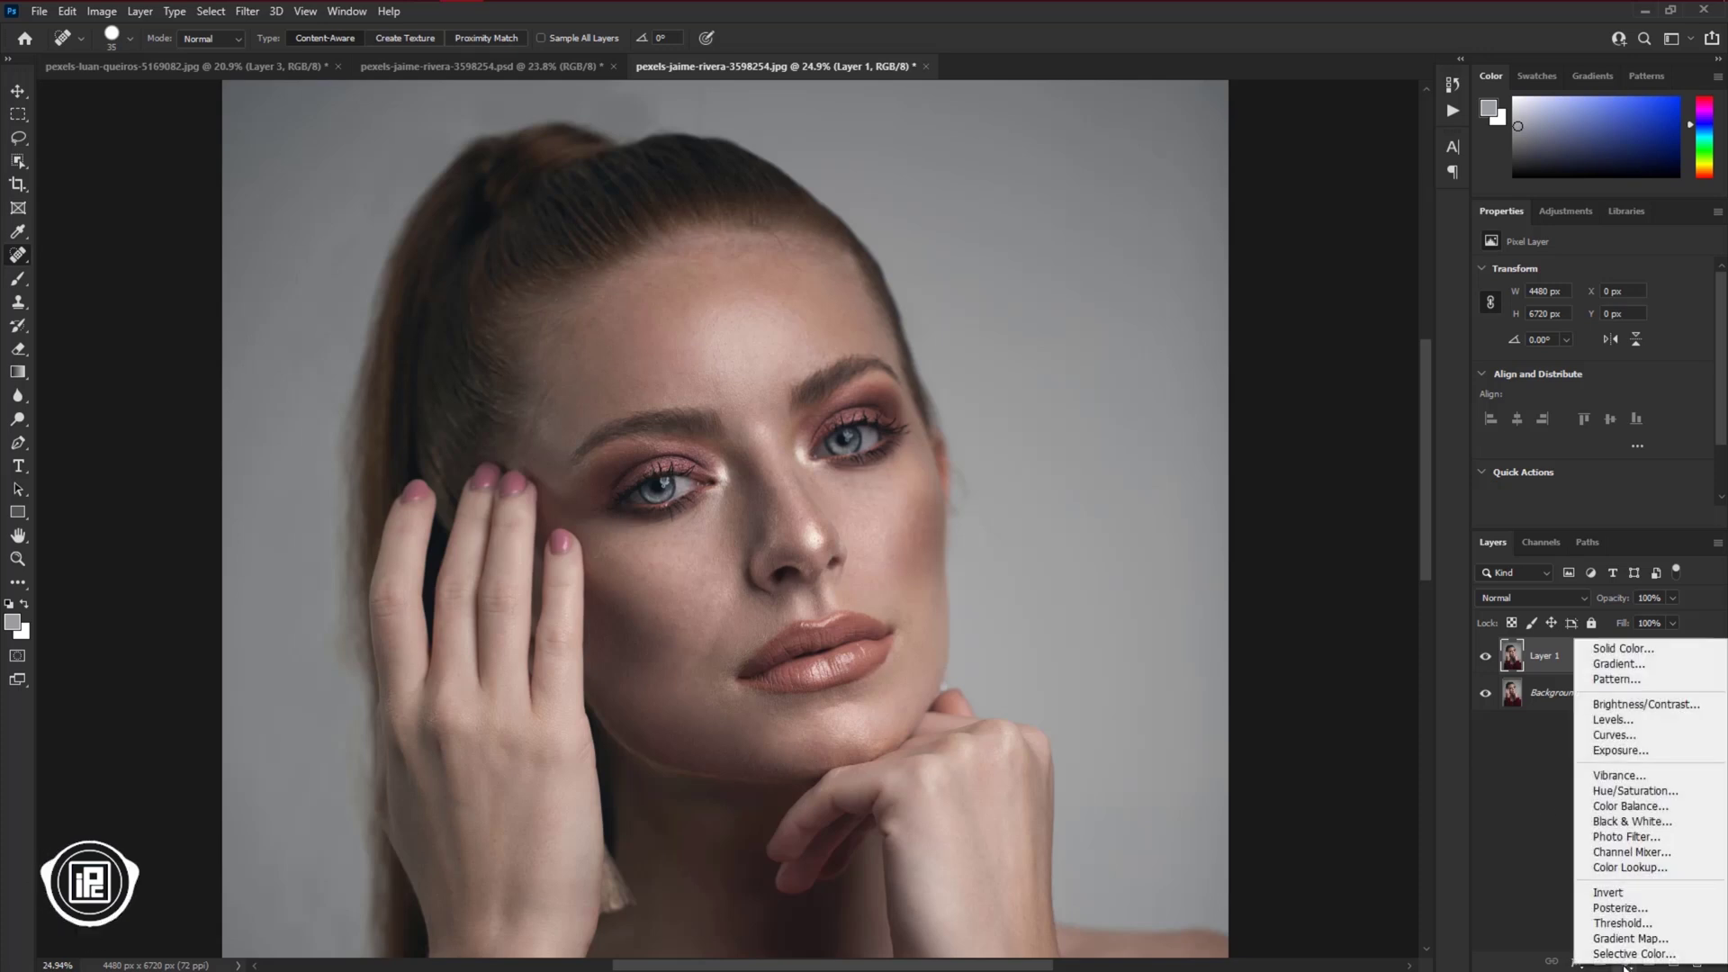
{"action": "left_click", "coordinate": [1613, 705]}
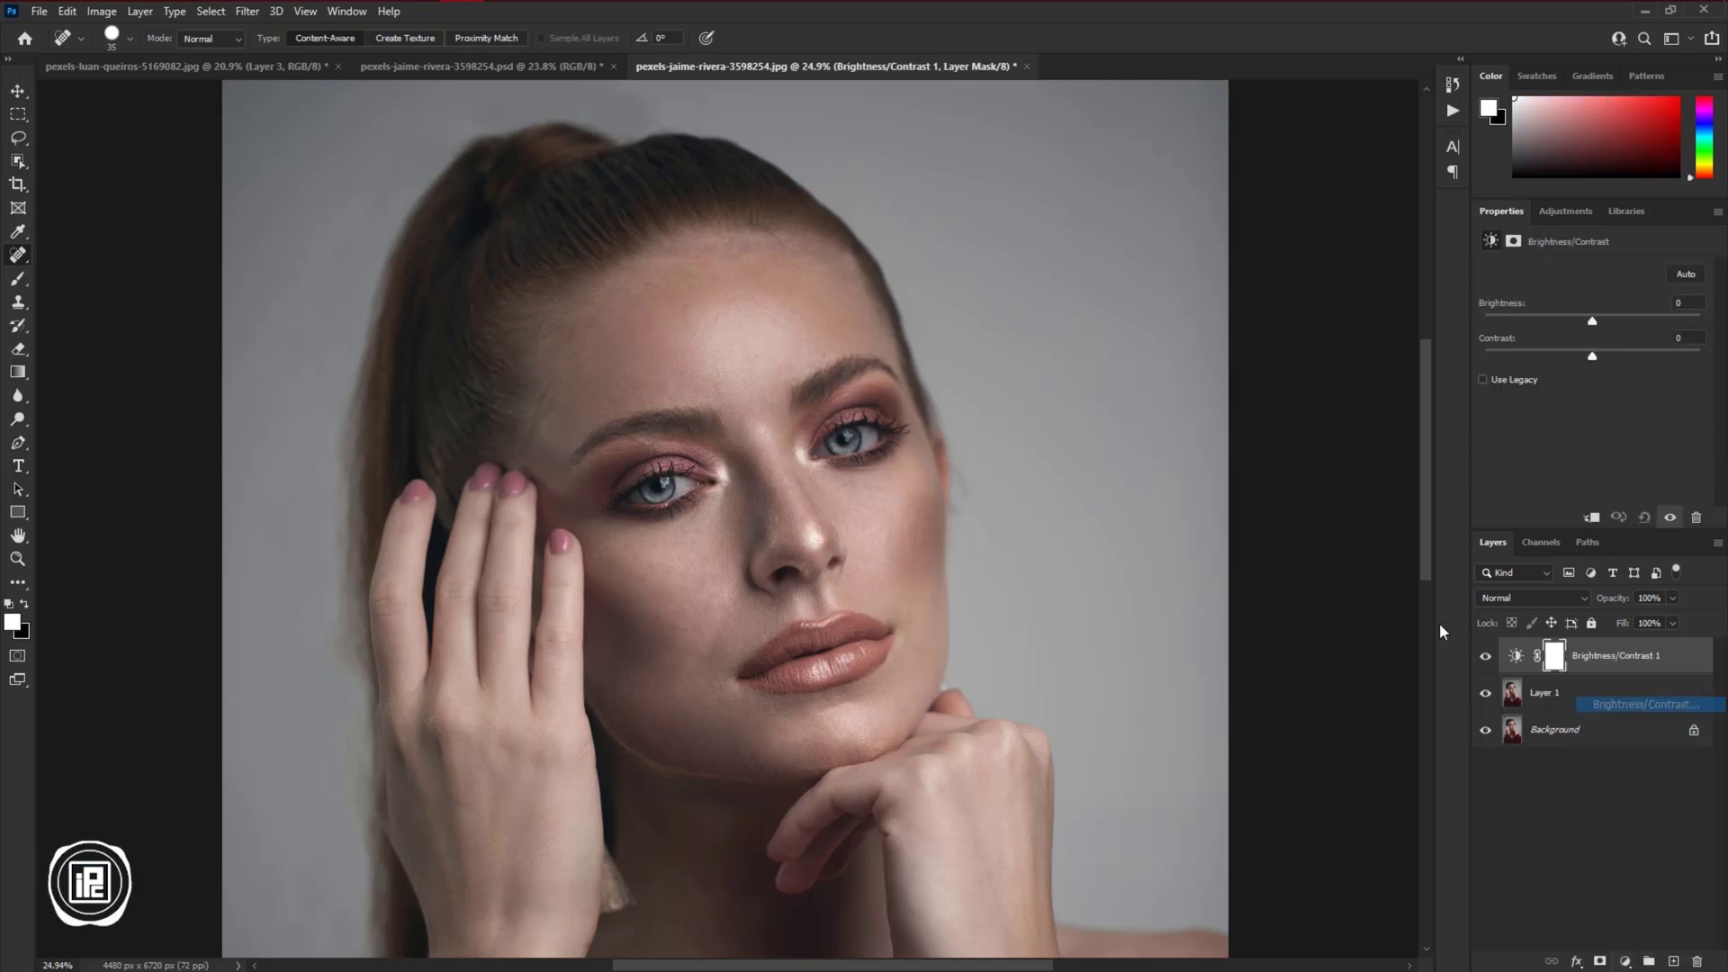
{"action": "left_click_drag", "start_coordinate": [1593, 360], "coordinate": [1599, 318]}
{"action": "scroll", "coordinate": [867, 467], "scroll_direction": "down", "scroll_amount": 5}
{"action": "scroll", "coordinate": [868, 467], "scroll_direction": "up", "scroll_amount": 2}
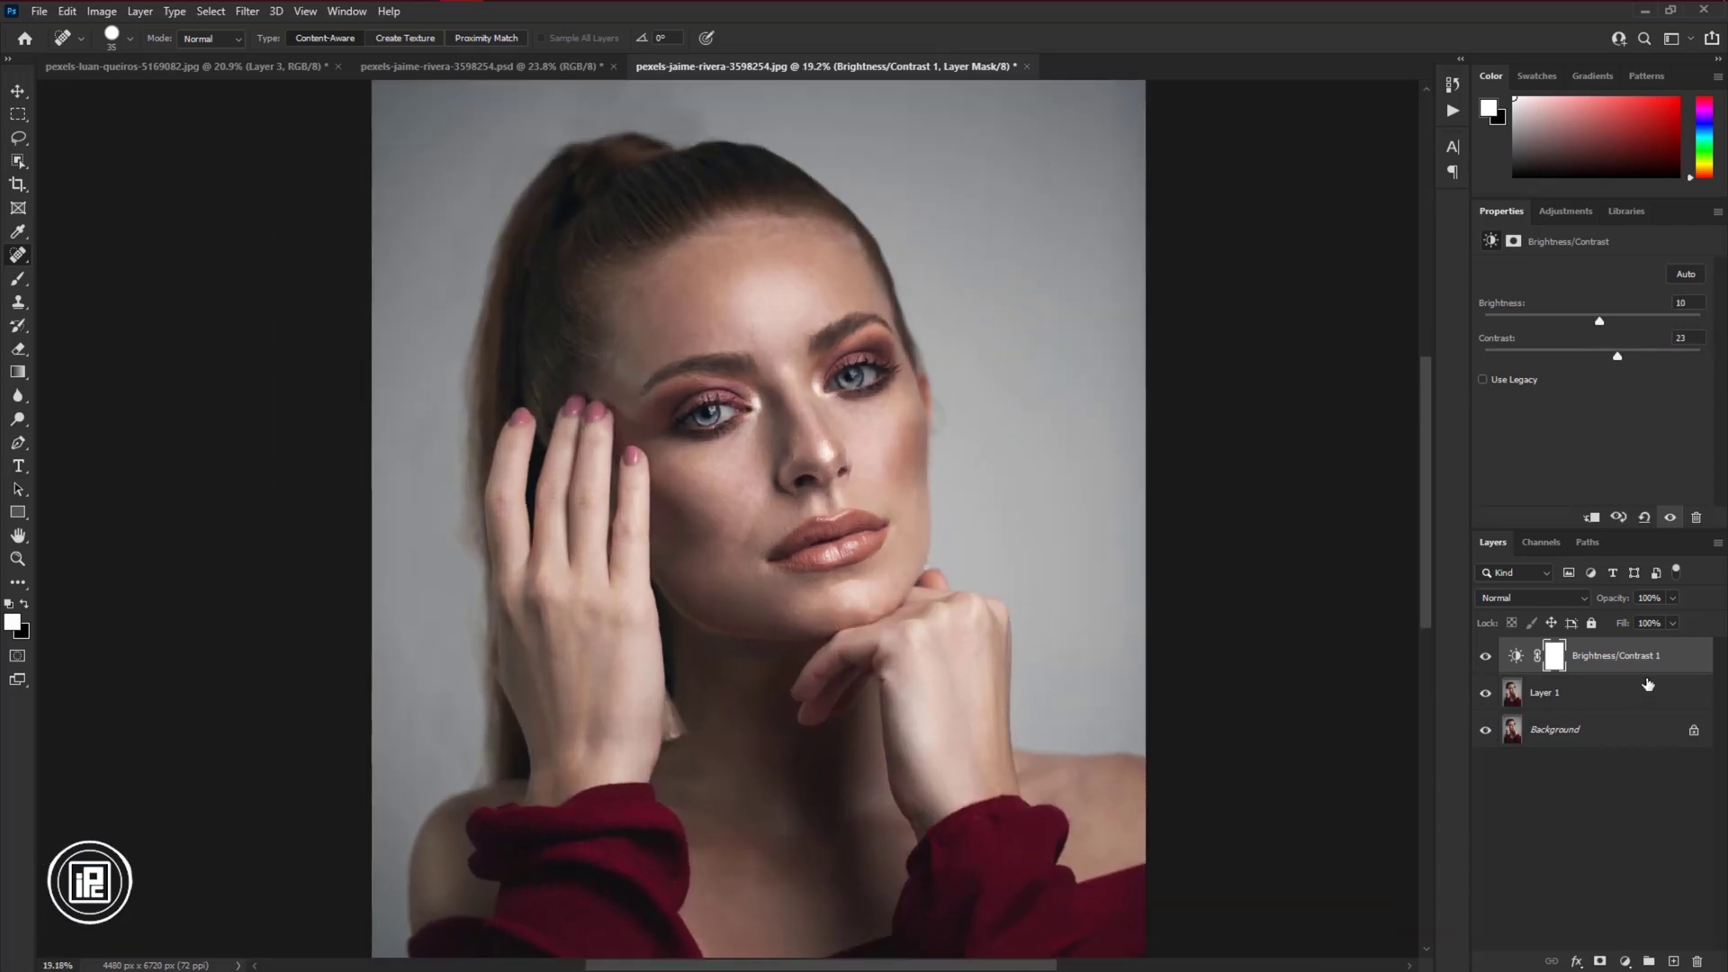
Stamp all visible layers into a new layer above Brightness/Contrast 1 and duplicate it as Layer 2 copy
{"action": "left_click", "coordinate": [1684, 669]}
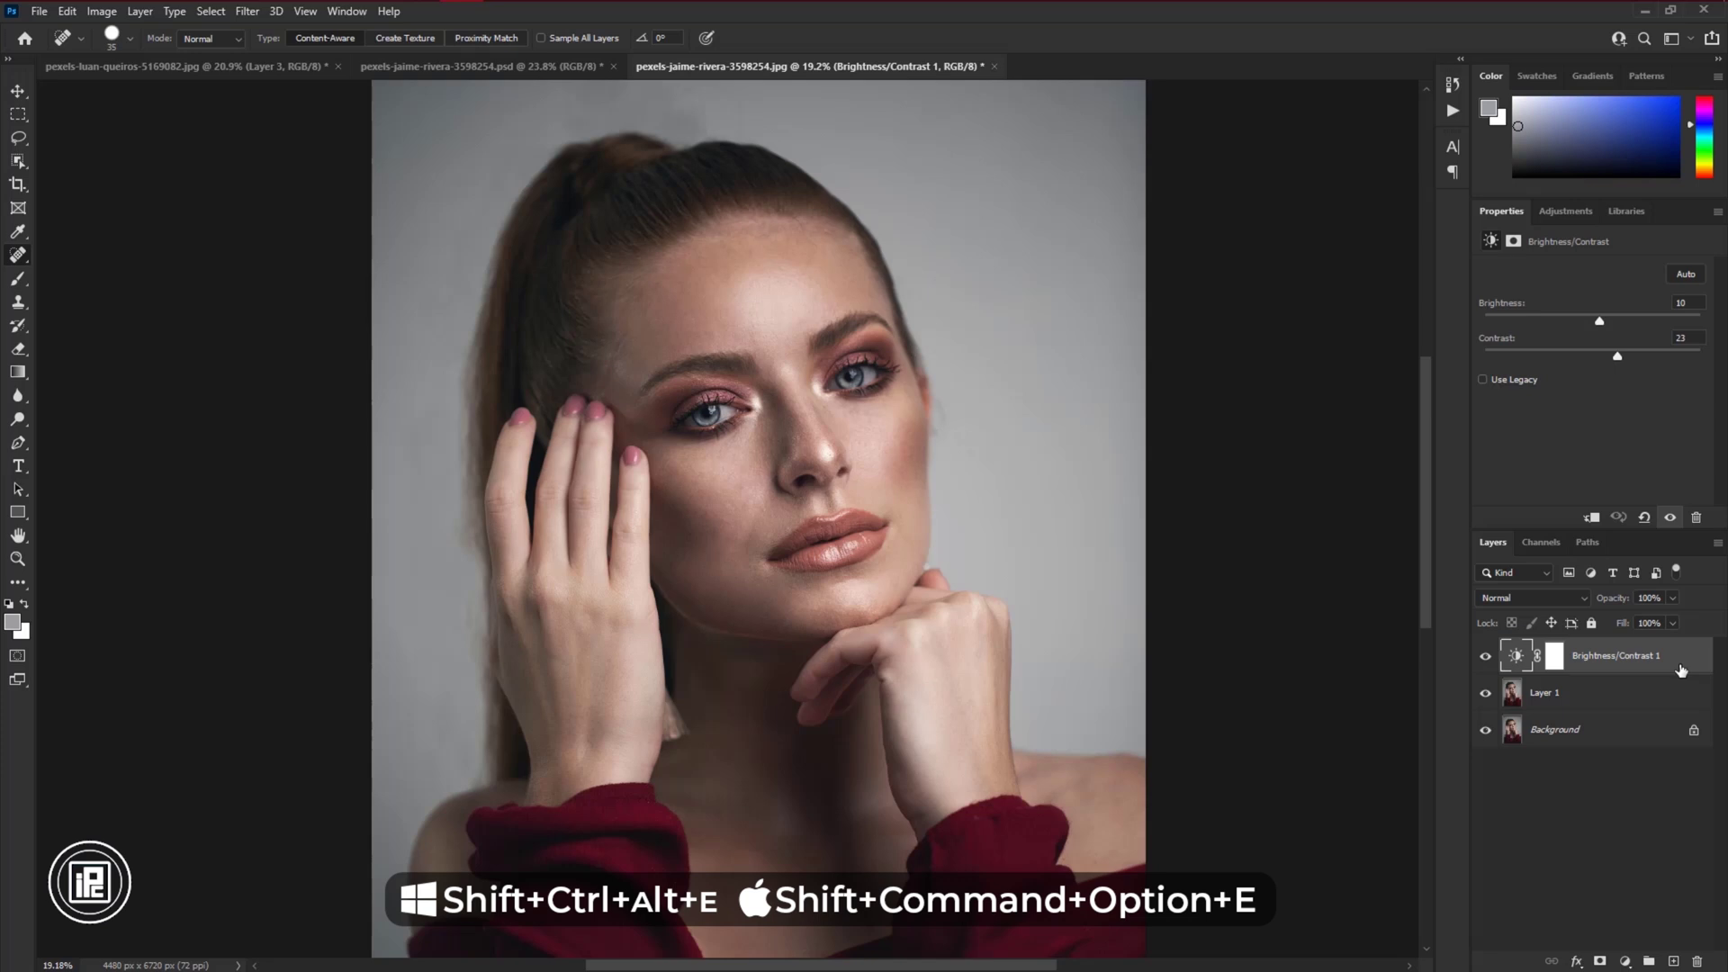
{"action": "key", "text": "shift+ctrl+alt+e"}
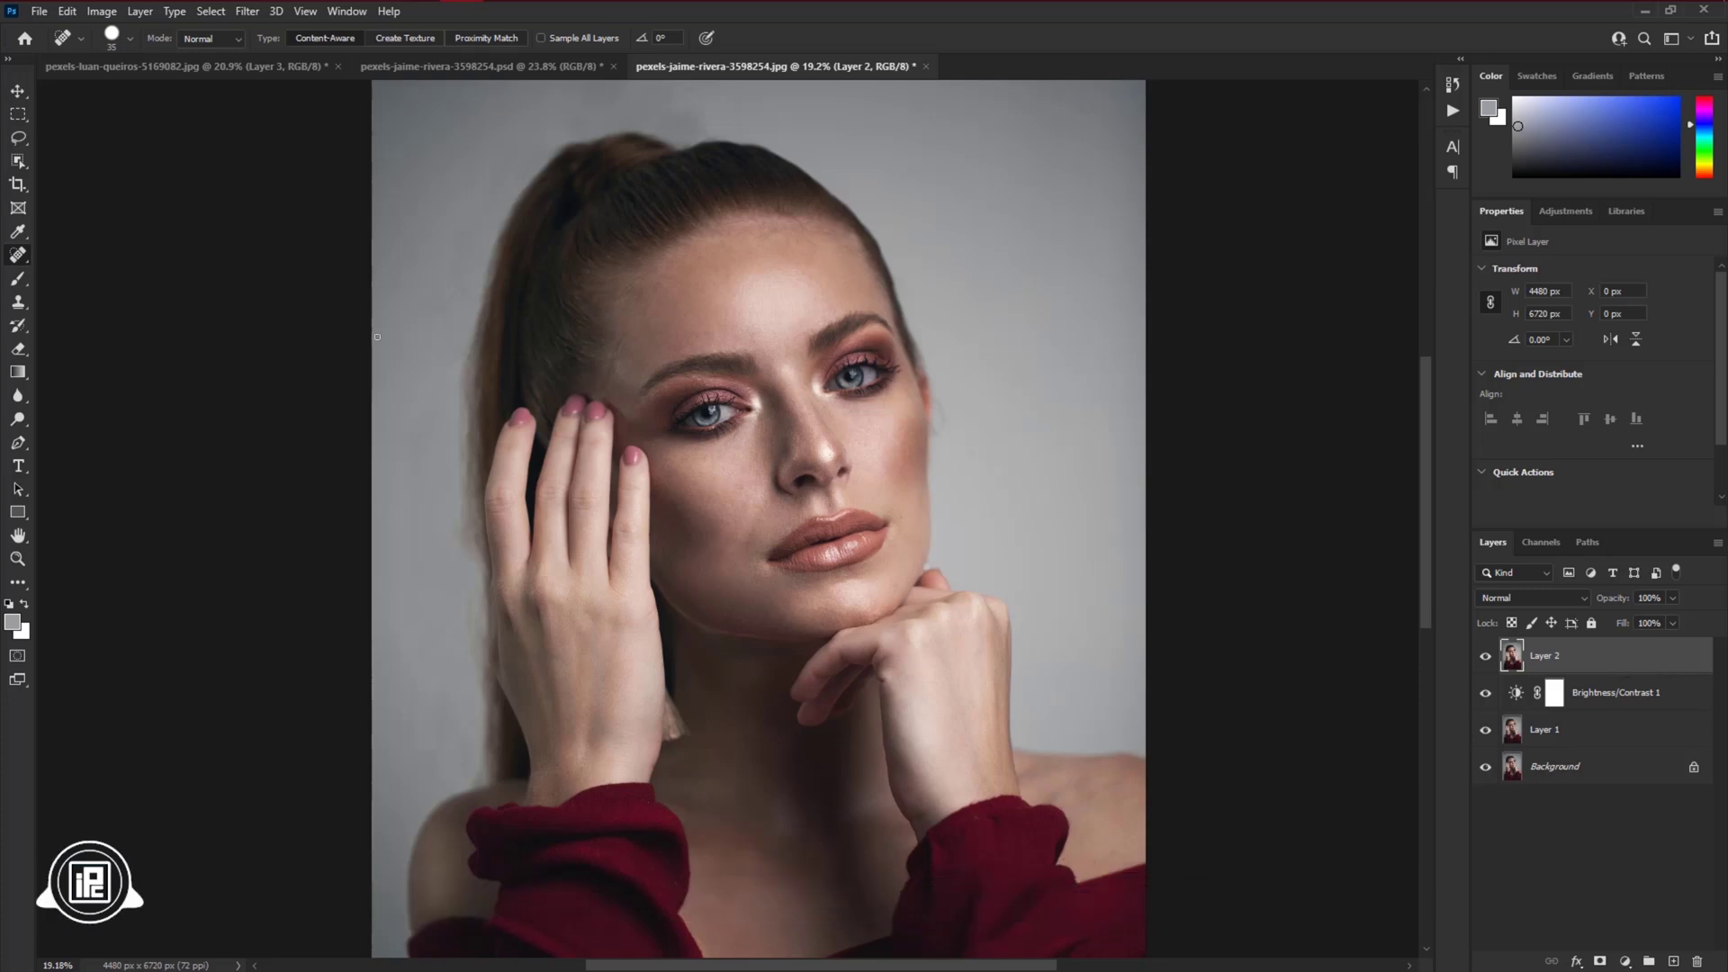
{"action": "left_click", "coordinate": [140, 11]}
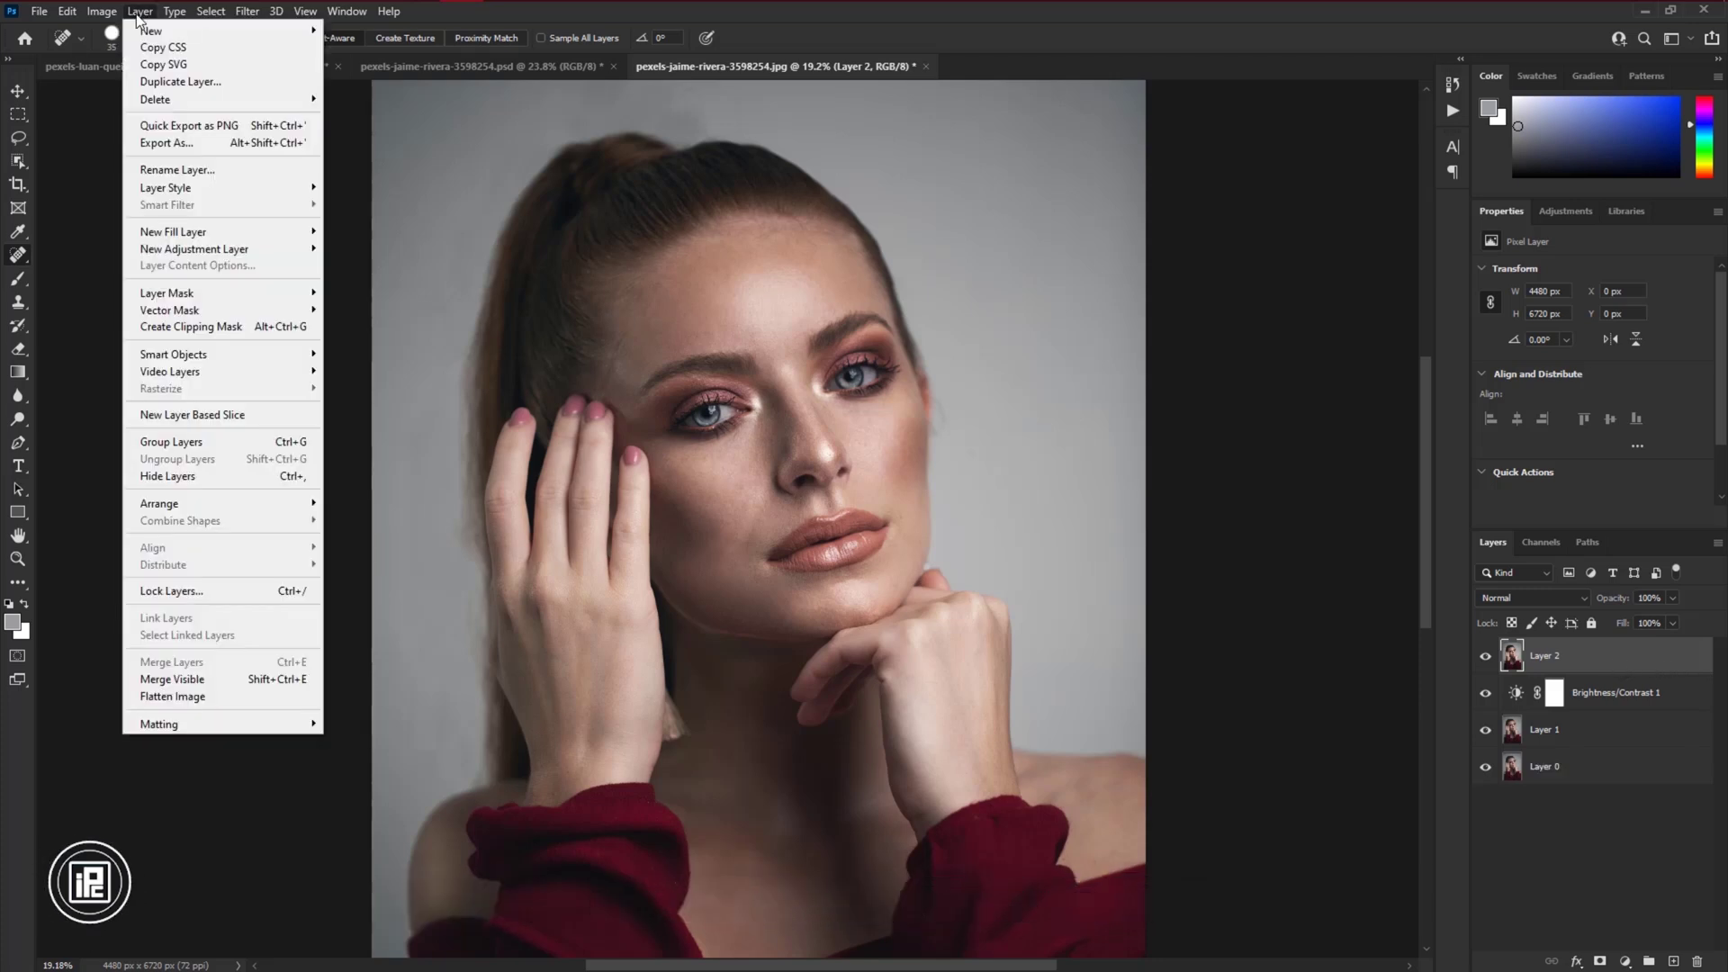
{"action": "left_click", "coordinate": [174, 81]}
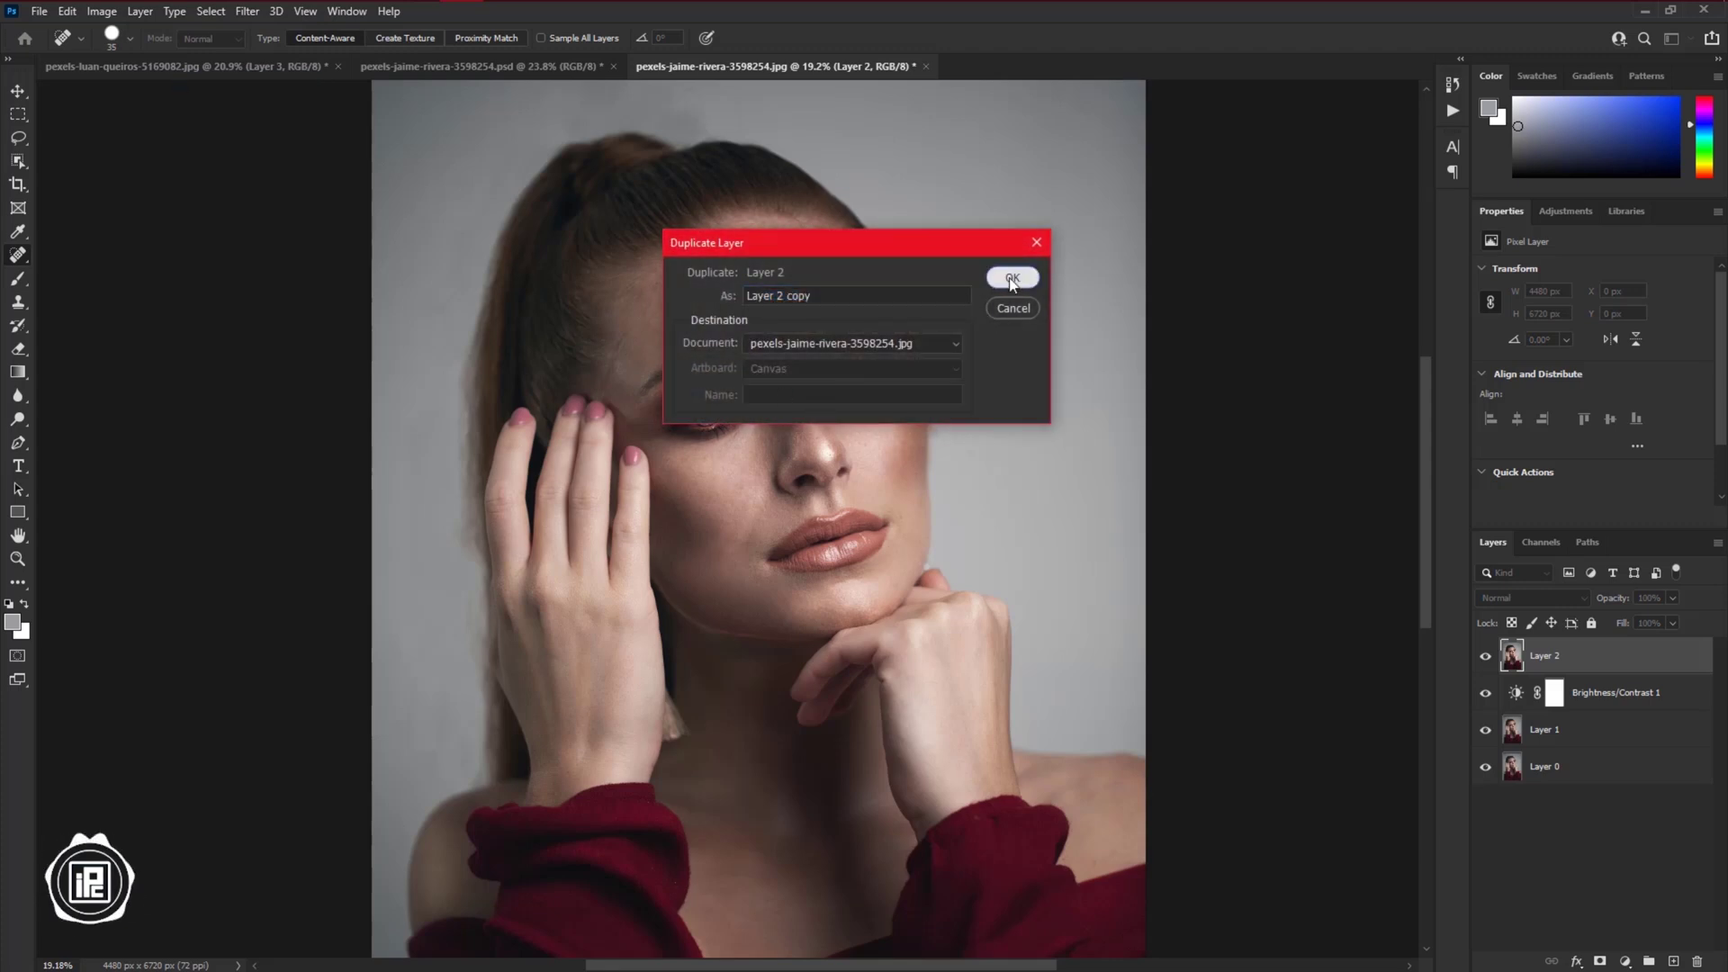
{"action": "left_click", "coordinate": [1011, 278]}
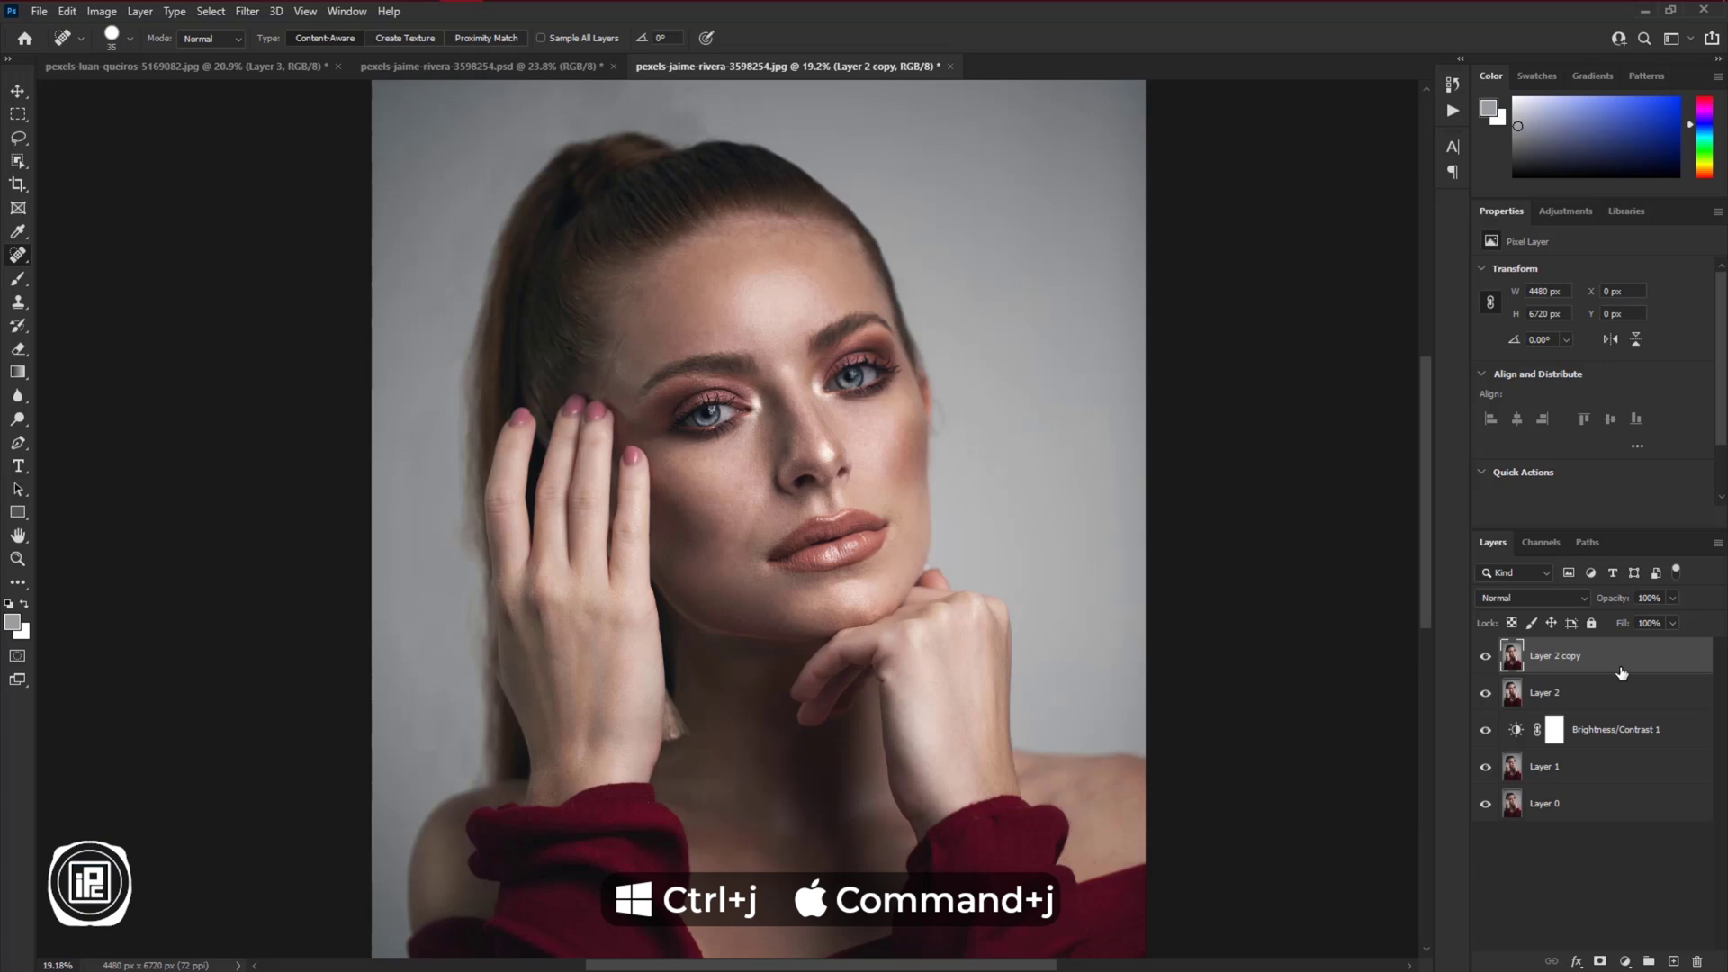
Invert the colors of Layer 2 copy and set its blend mode to Vivid Light
{"action": "left_click", "coordinate": [102, 11]}
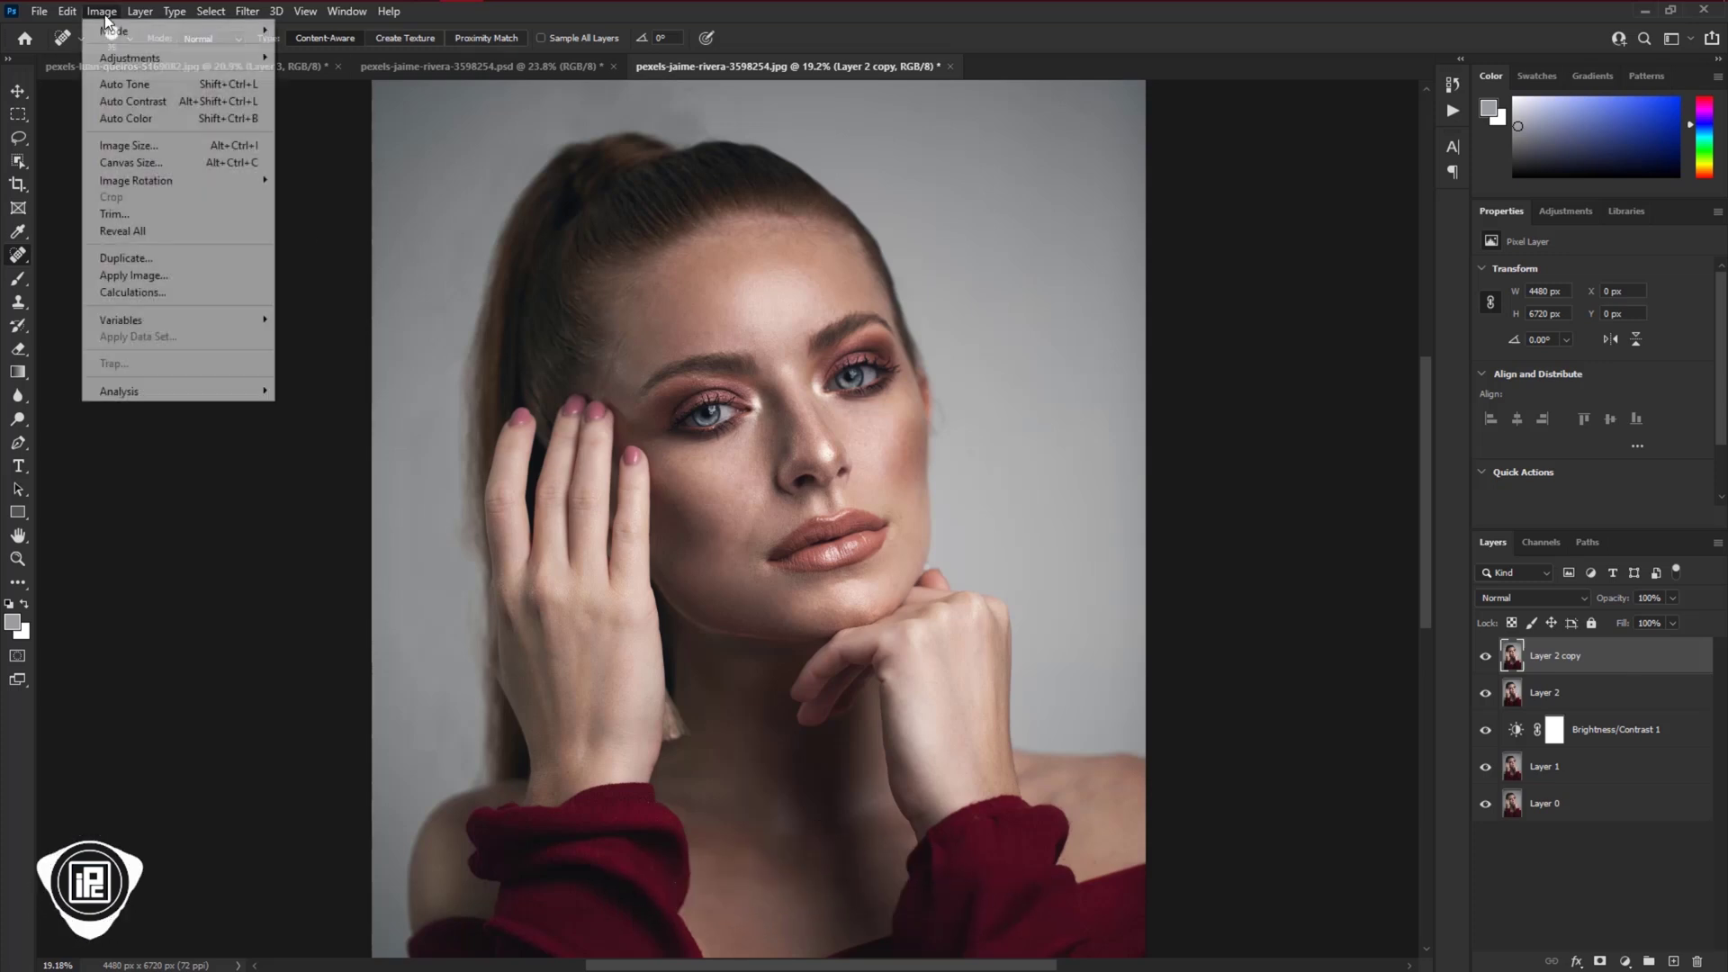
{"action": "mouse_move", "coordinate": [144, 57]}
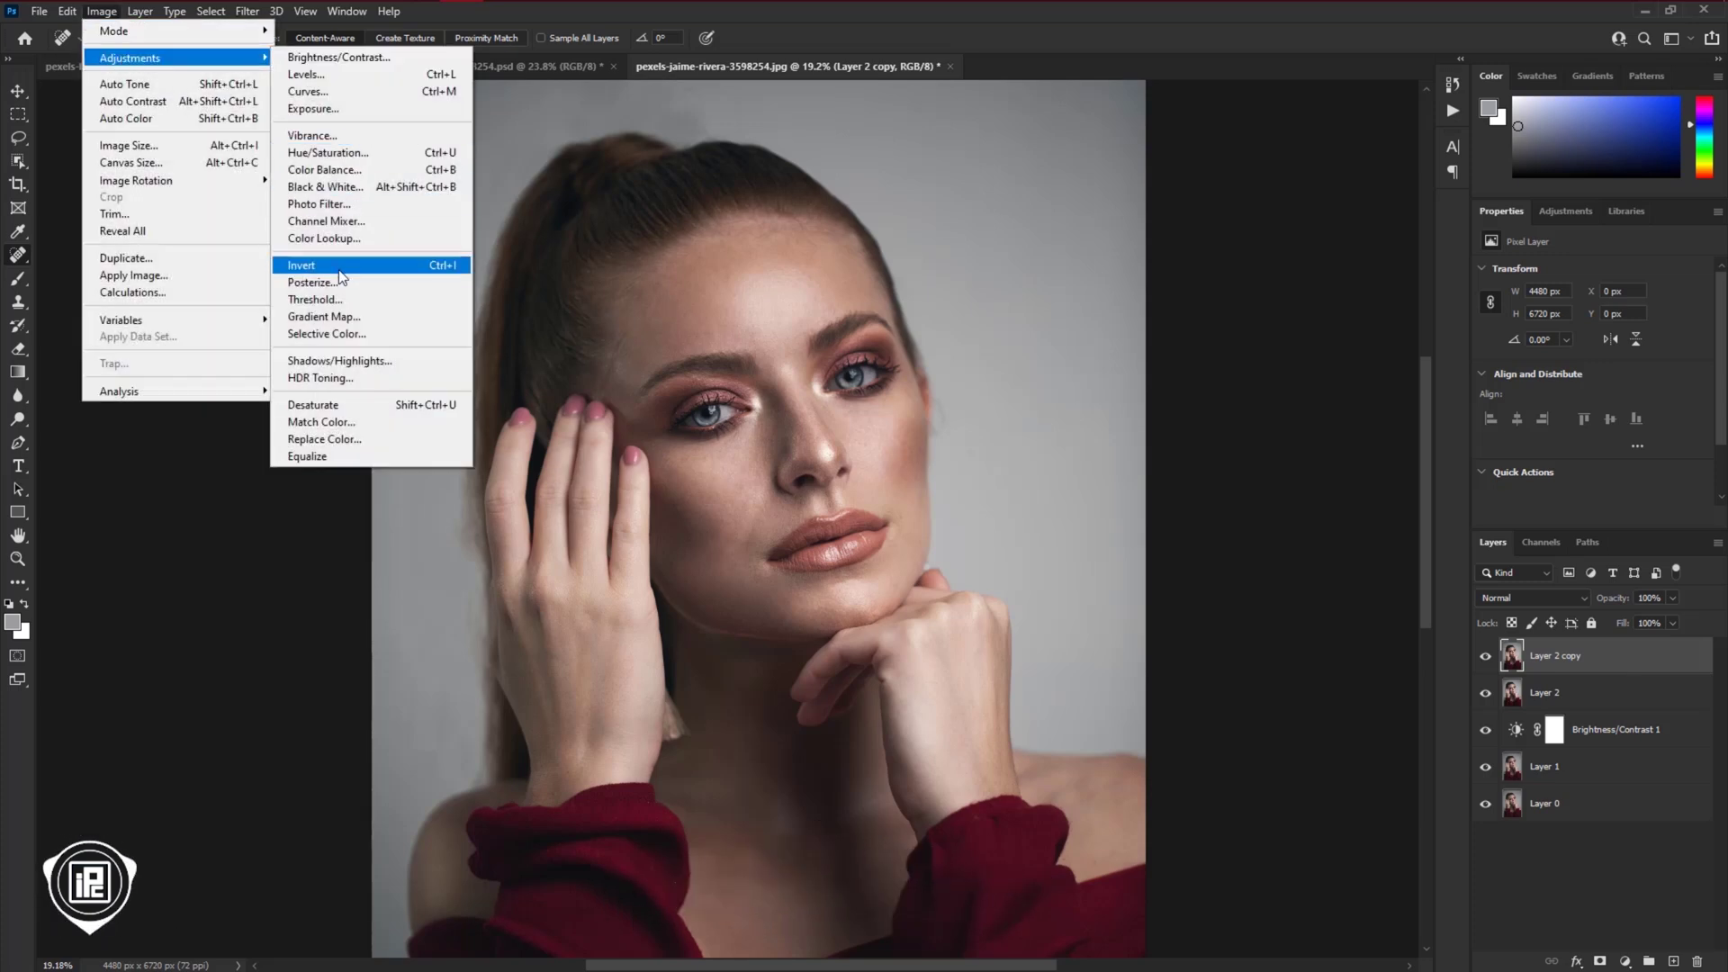
{"action": "left_click", "coordinate": [452, 266]}
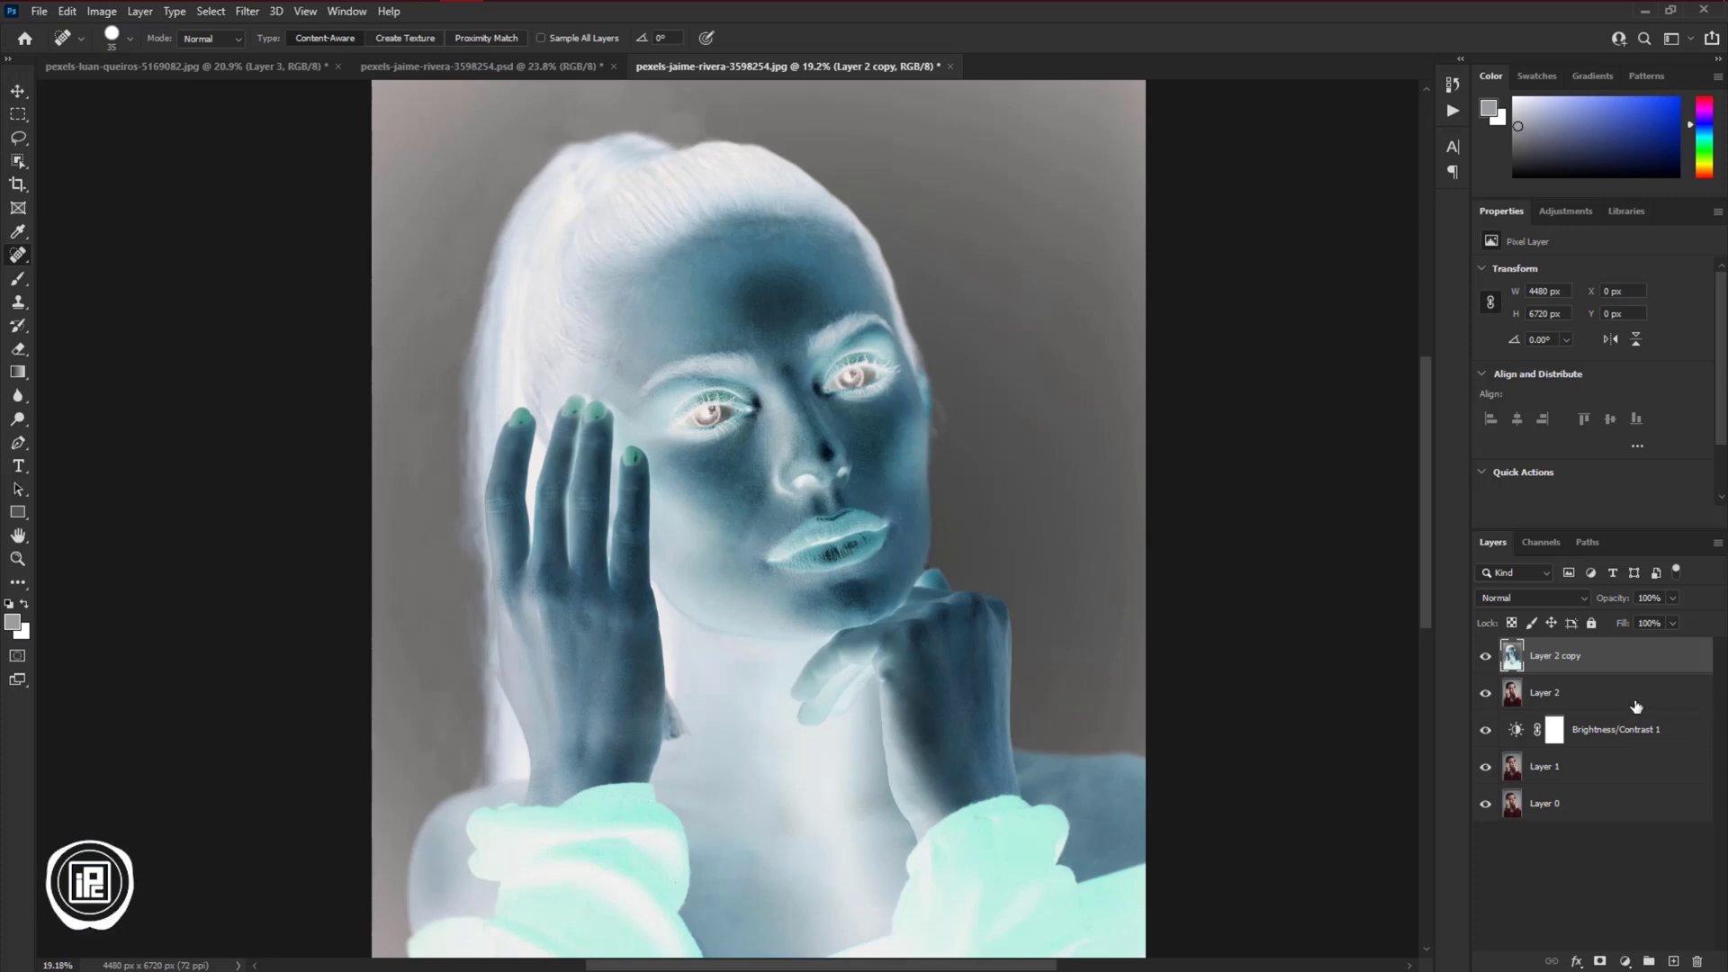
{"action": "left_click", "coordinate": [1532, 597]}
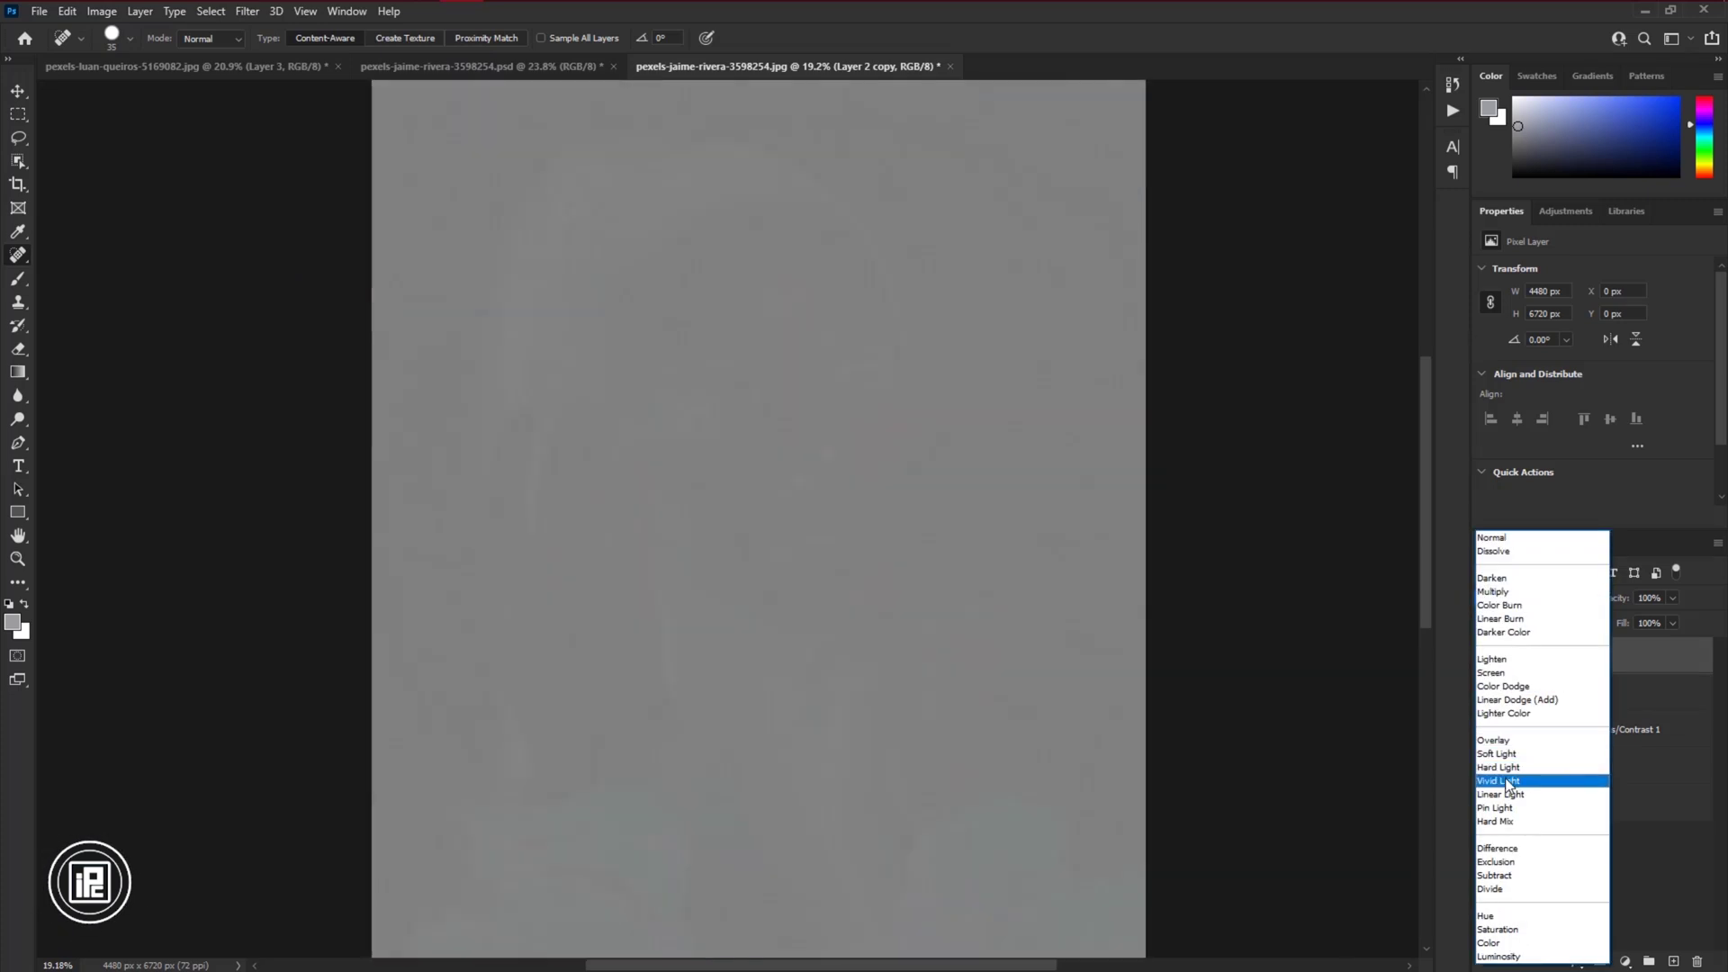
{"action": "left_click", "coordinate": [1531, 772]}
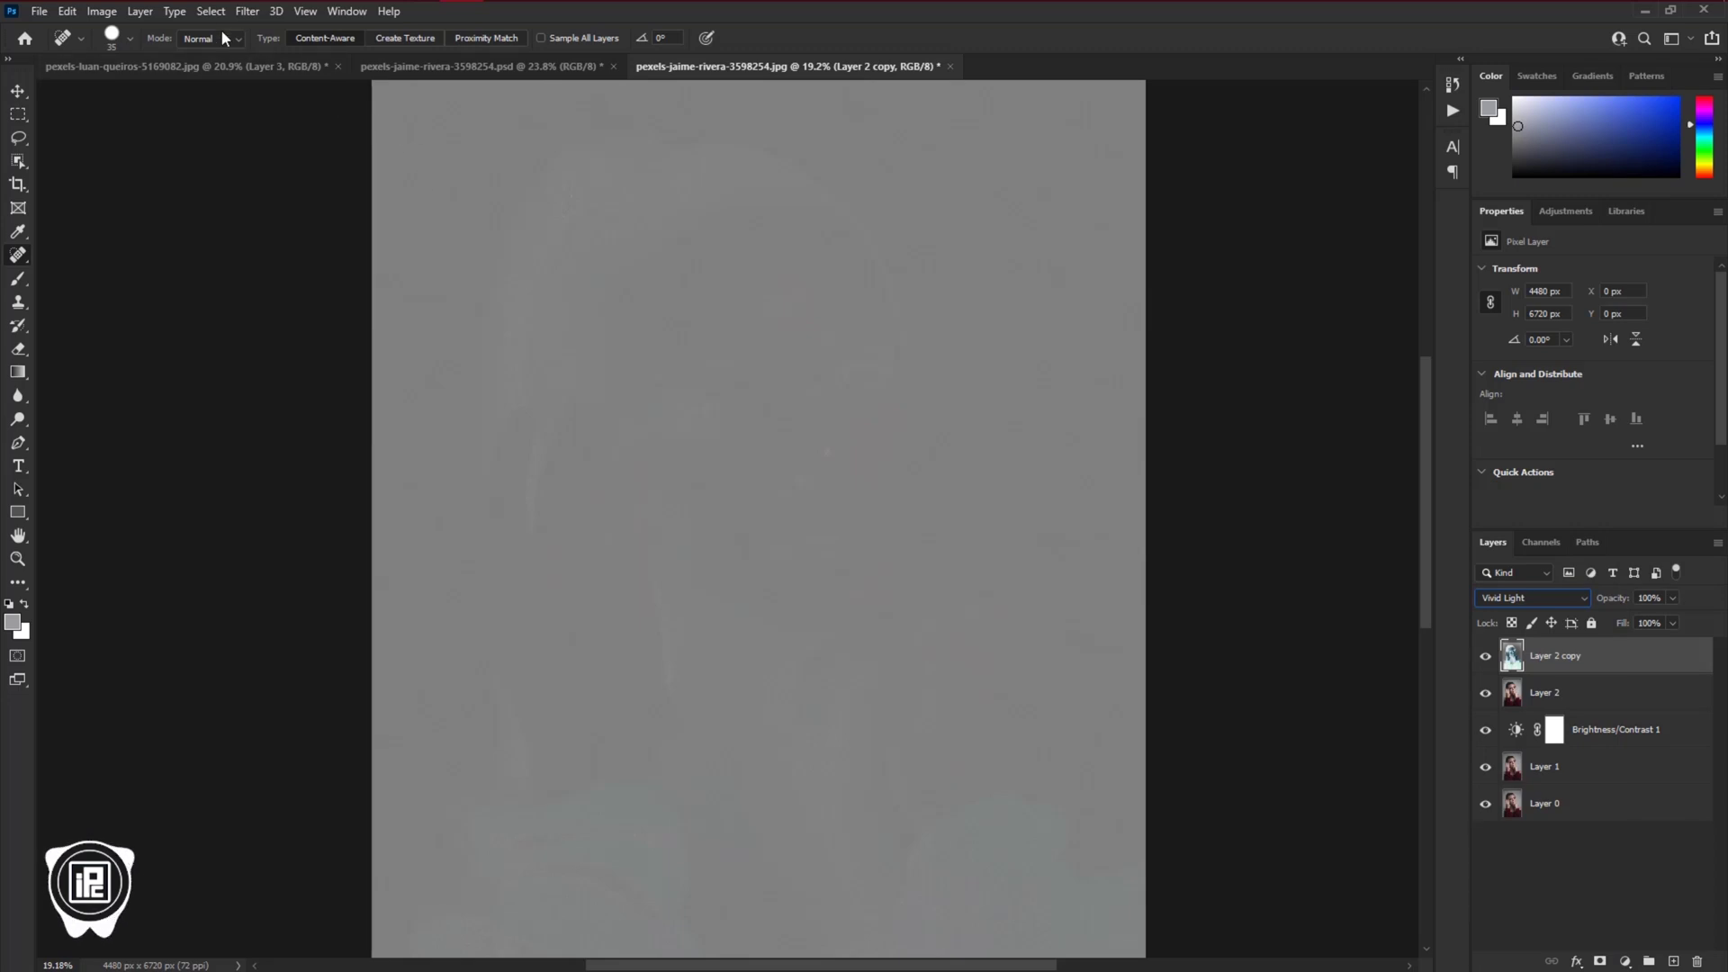
Apply a High Pass filter with a radius of 27.7 pixels to Layer 2 copy
{"action": "left_click", "coordinate": [247, 11]}
{"action": "mouse_move", "coordinate": [327, 397]}
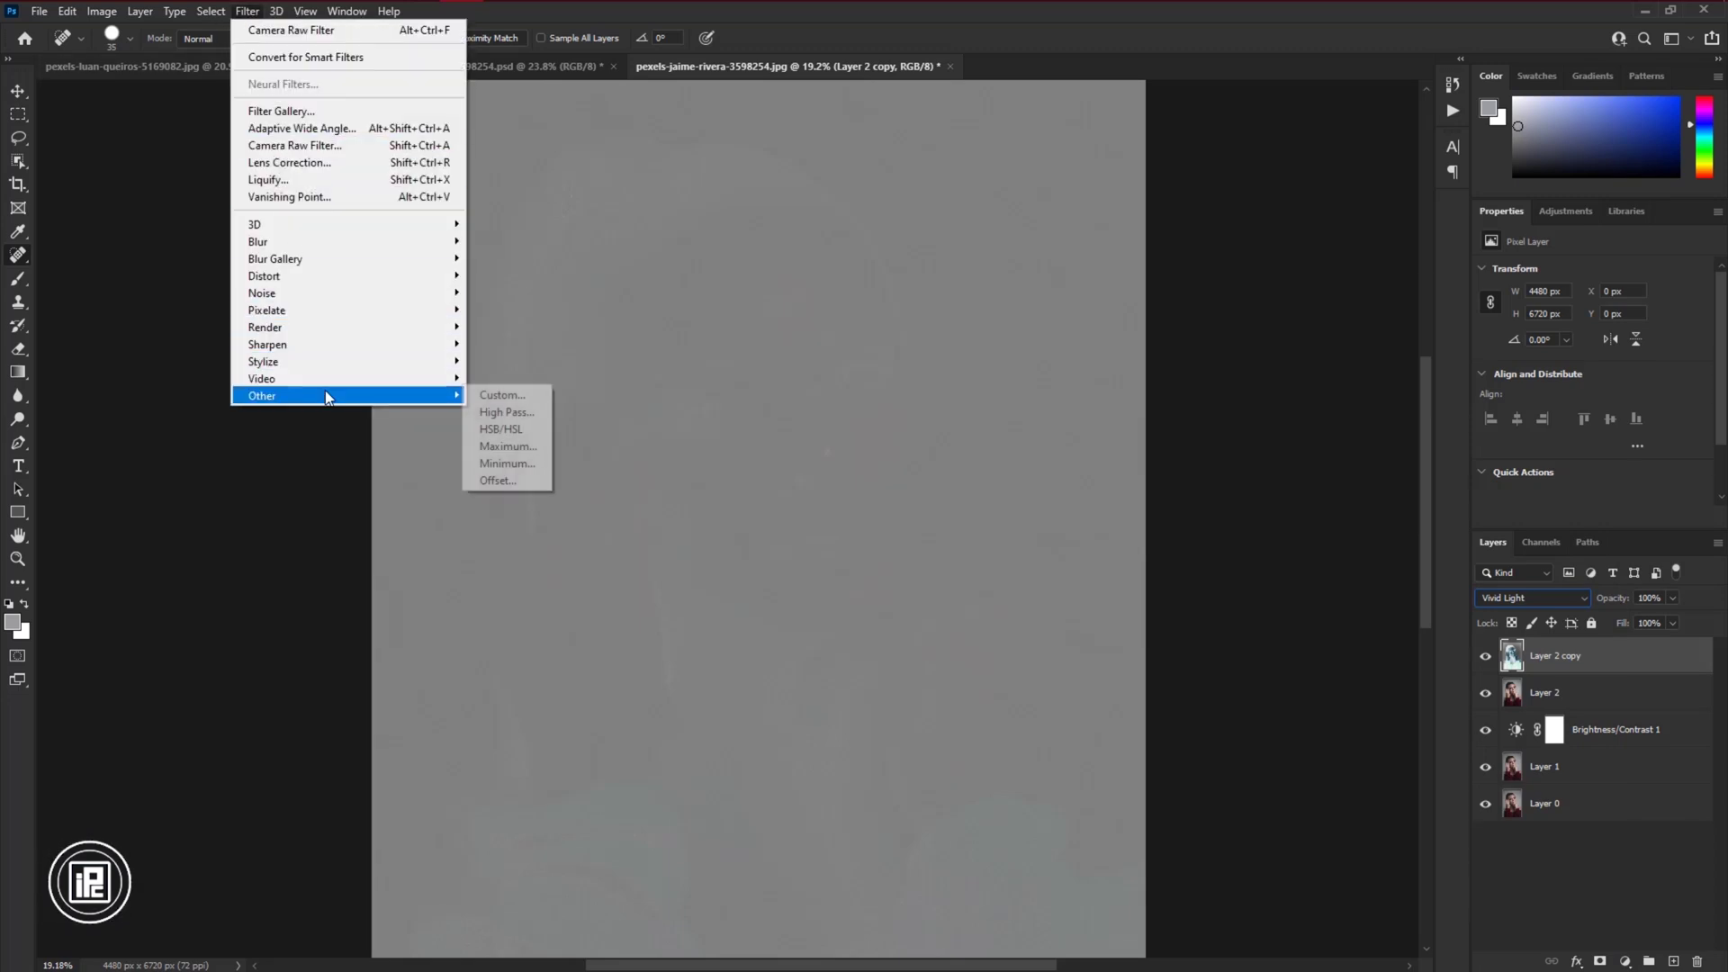
{"action": "left_click", "coordinate": [506, 412]}
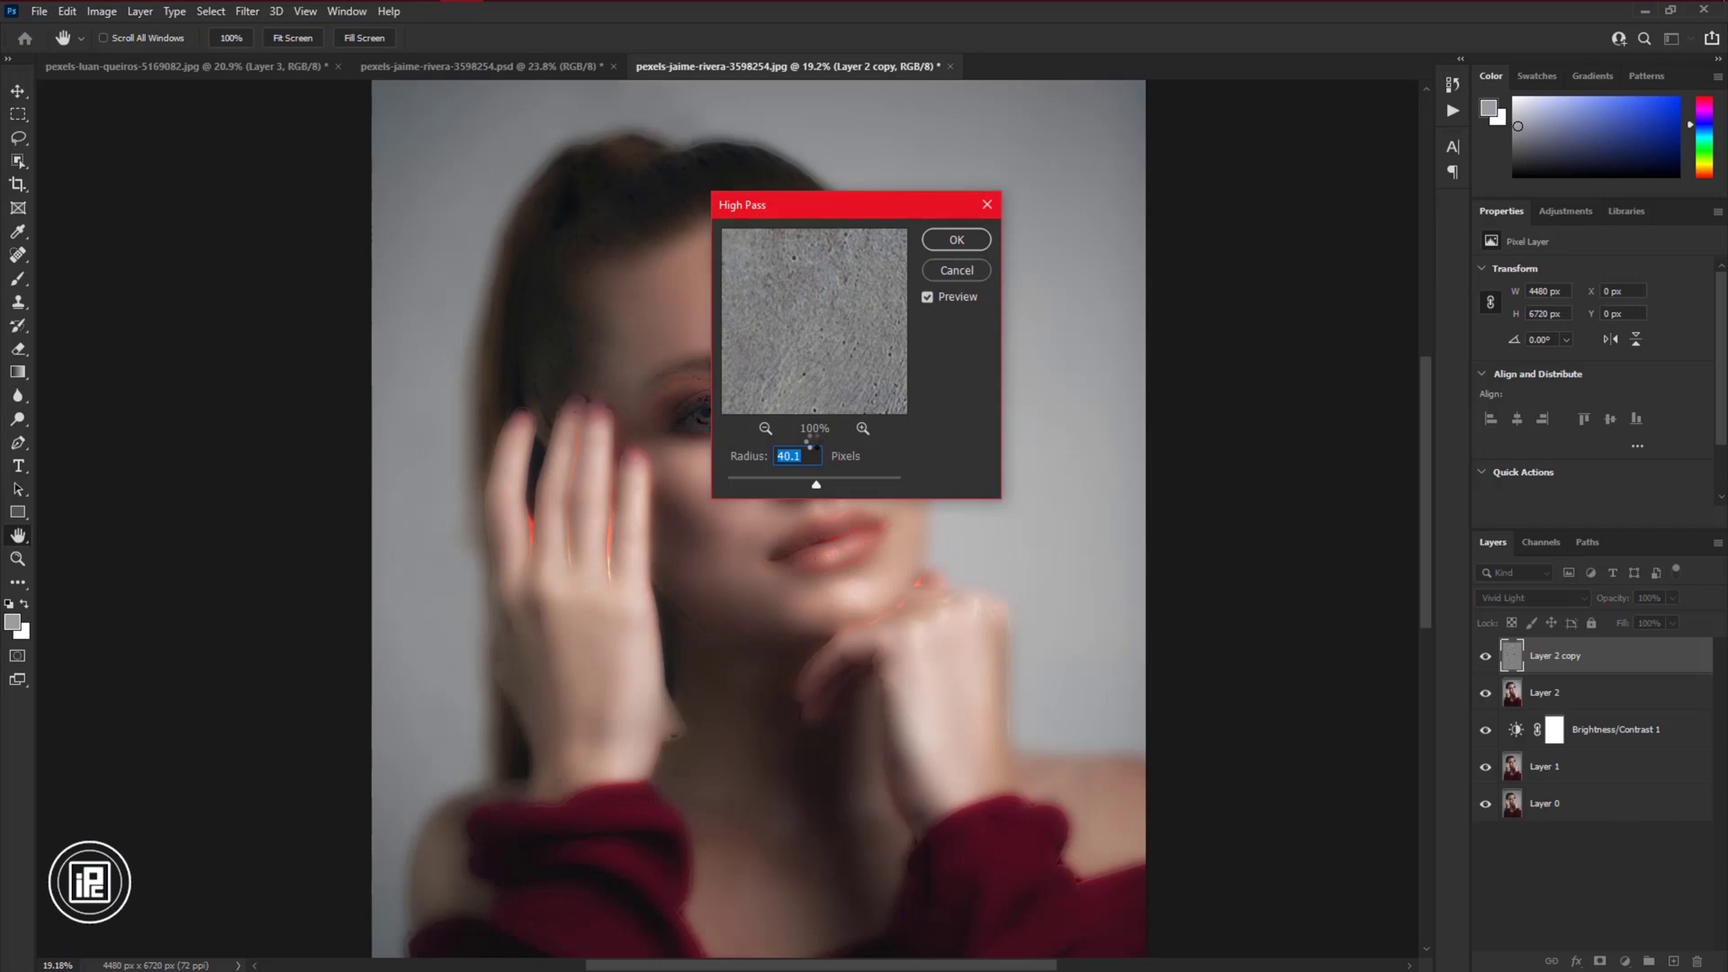
{"action": "left_click_drag", "start_coordinate": [838, 215], "coordinate": [1100, 198]}
{"action": "left_click", "coordinate": [741, 463], "text": "ctrl"}
{"action": "left_click", "coordinate": [741, 463], "text": "ctrl"}
{"action": "left_click", "coordinate": [740, 463], "text": "ctrl"}
{"action": "left_click_drag", "start_coordinate": [786, 502], "coordinate": [550, 532]}
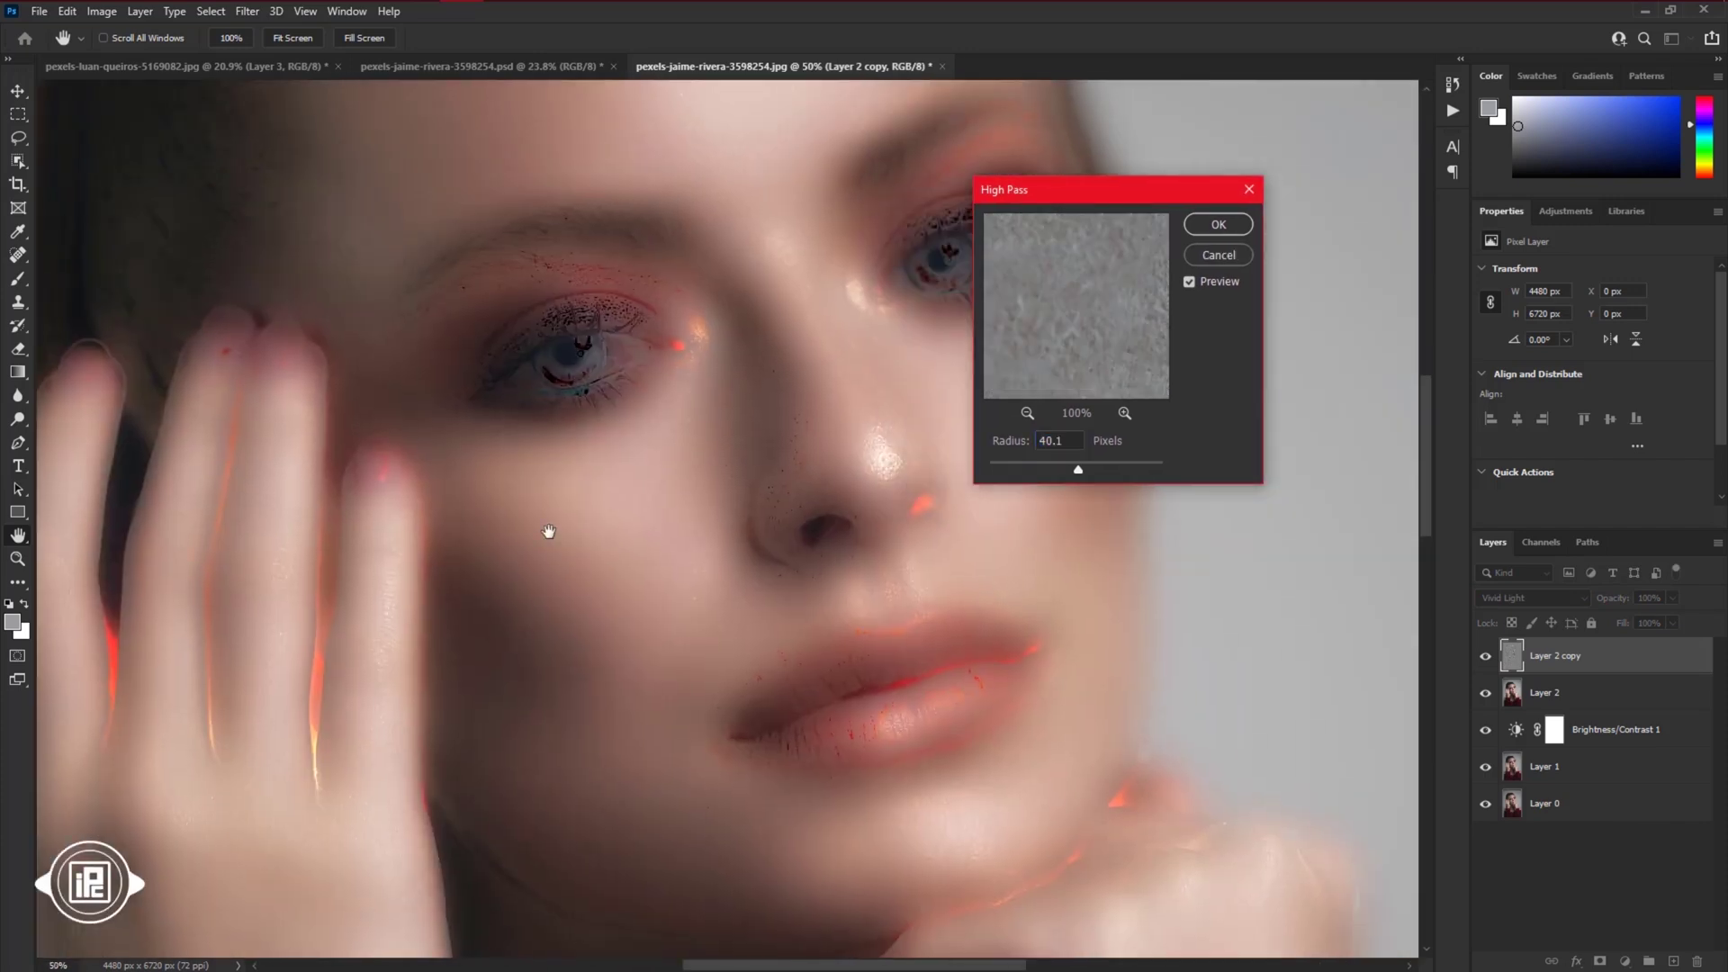
{"action": "mouse_move", "coordinate": [1079, 469]}
{"action": "left_mouse_down"}
{"action": "mouse_move", "coordinate": [1100, 469]}
{"action": "mouse_move", "coordinate": [994, 469]}
{"action": "mouse_move", "coordinate": [1072, 467]}
{"action": "left_mouse_up"}
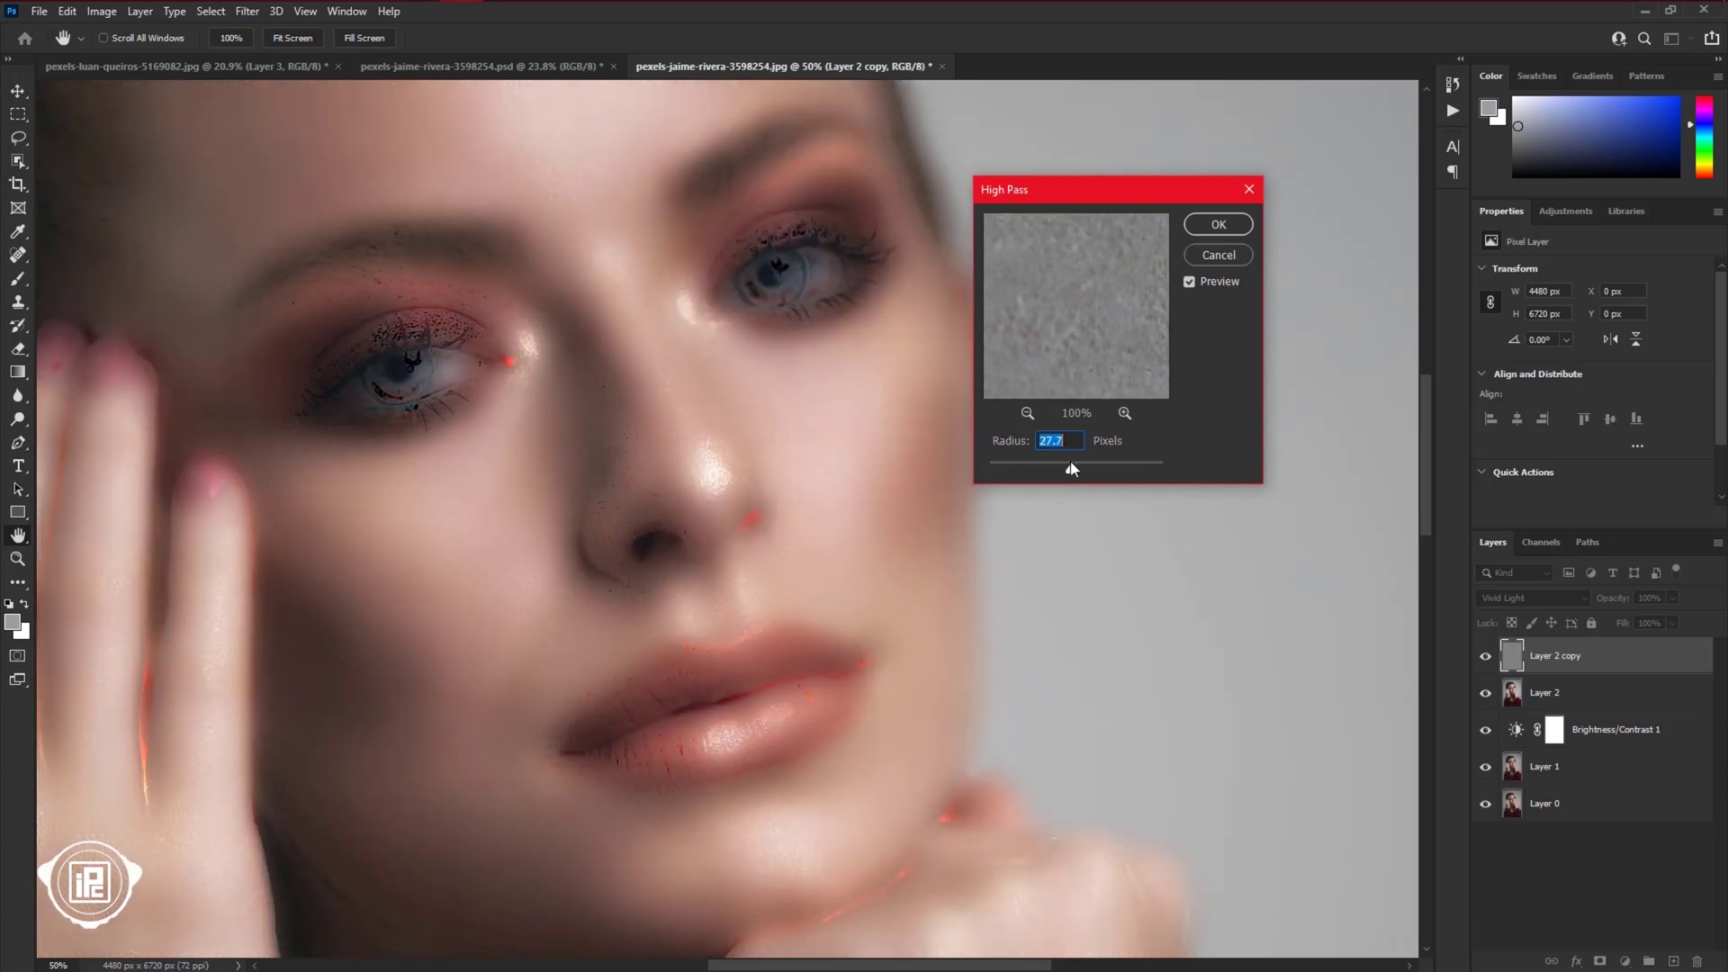
{"action": "left_click", "coordinate": [1219, 232]}
Add a black layer mask to Layer 2 copy and switch to the Brush tool with white as the painting color
{"action": "key", "text": "j"}
{"action": "scroll", "coordinate": [498, 365], "scroll_direction": "down", "scroll_amount": 3}
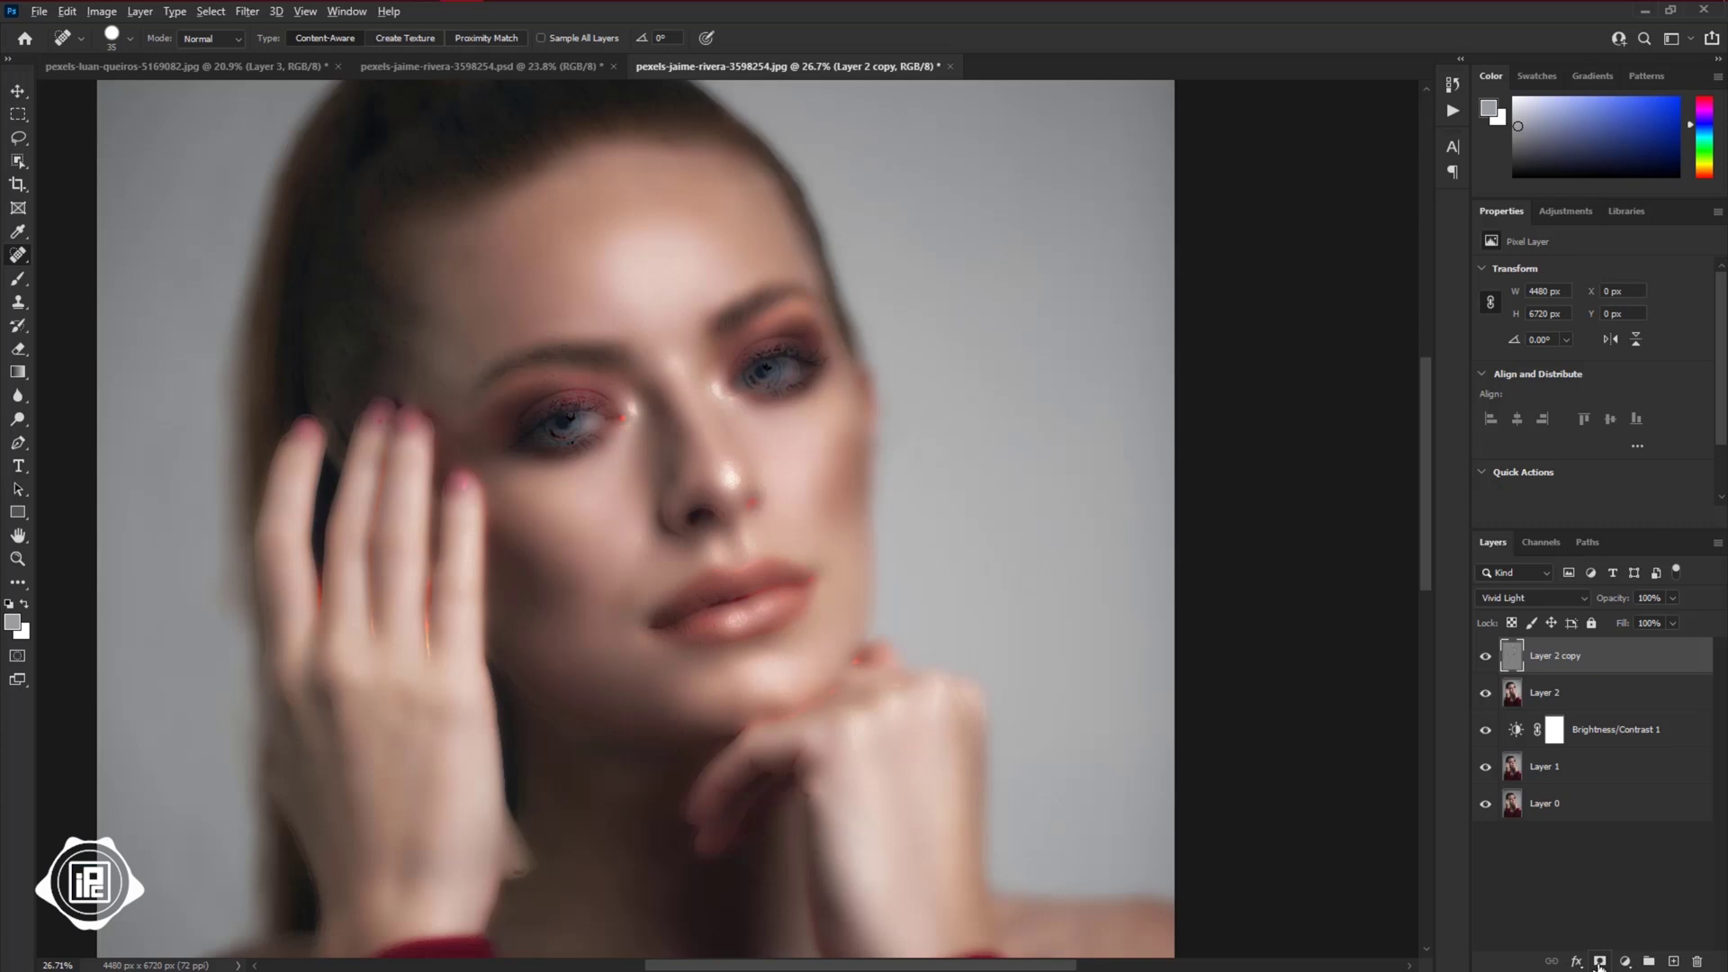
{"action": "left_click", "coordinate": [1600, 961], "text": "alt"}
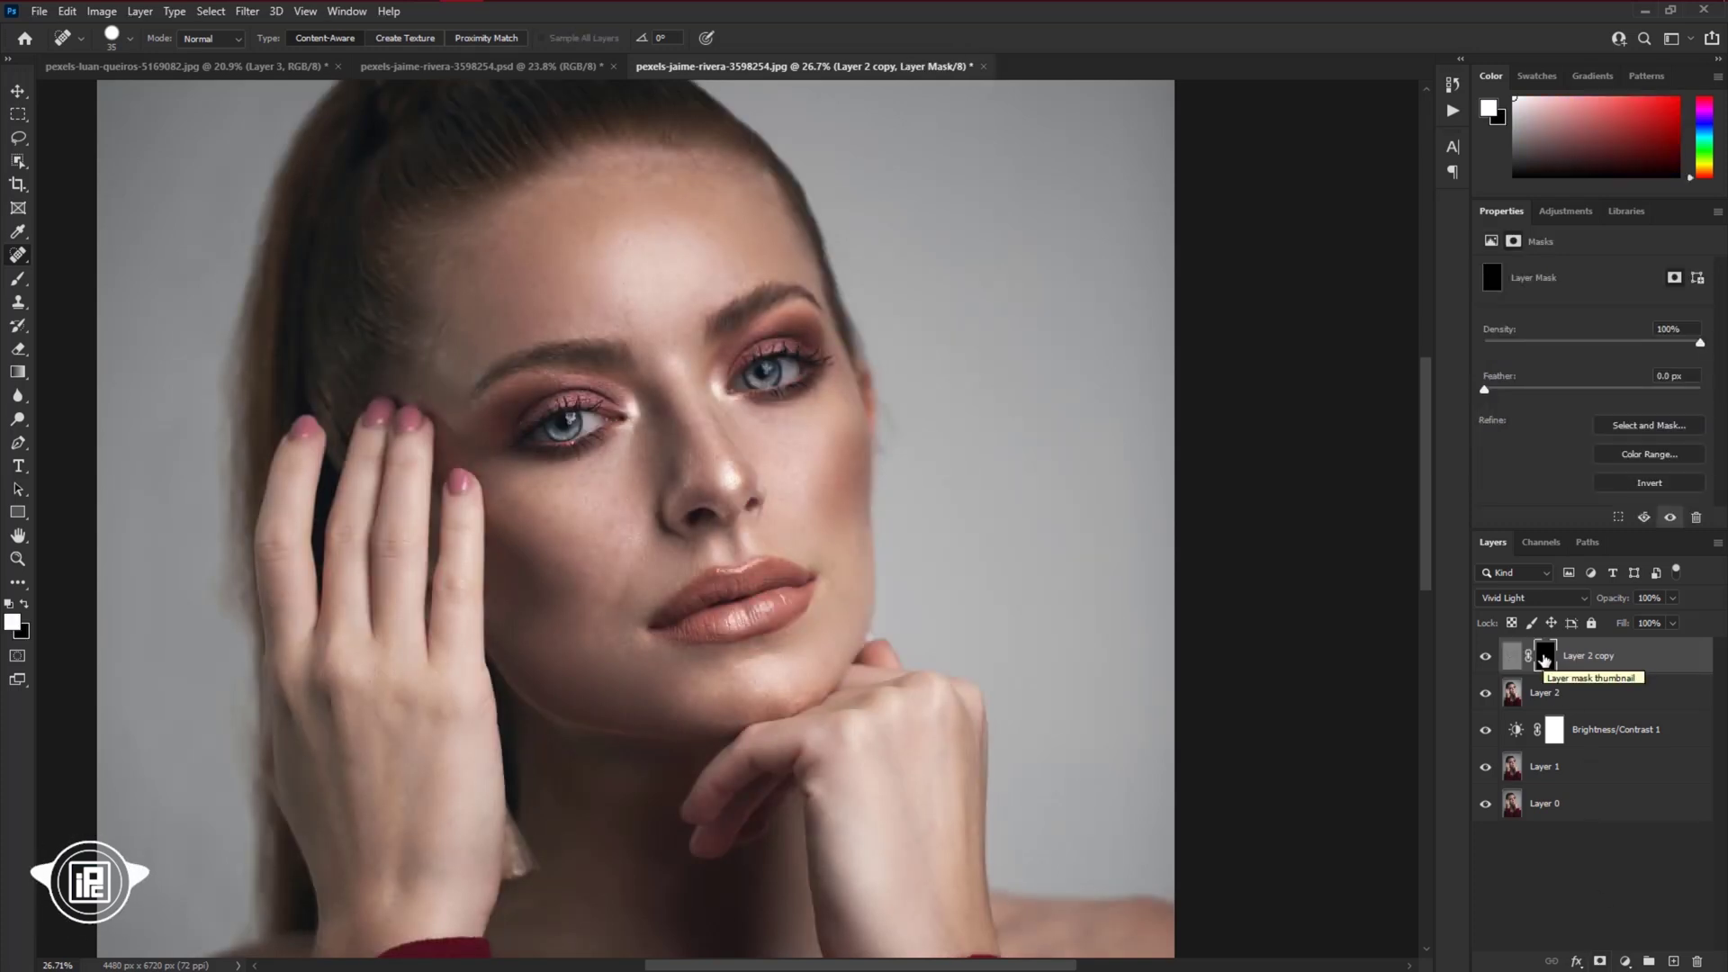
{"action": "left_click", "coordinate": [18, 278]}
{"action": "left_click", "coordinate": [74, 282]}
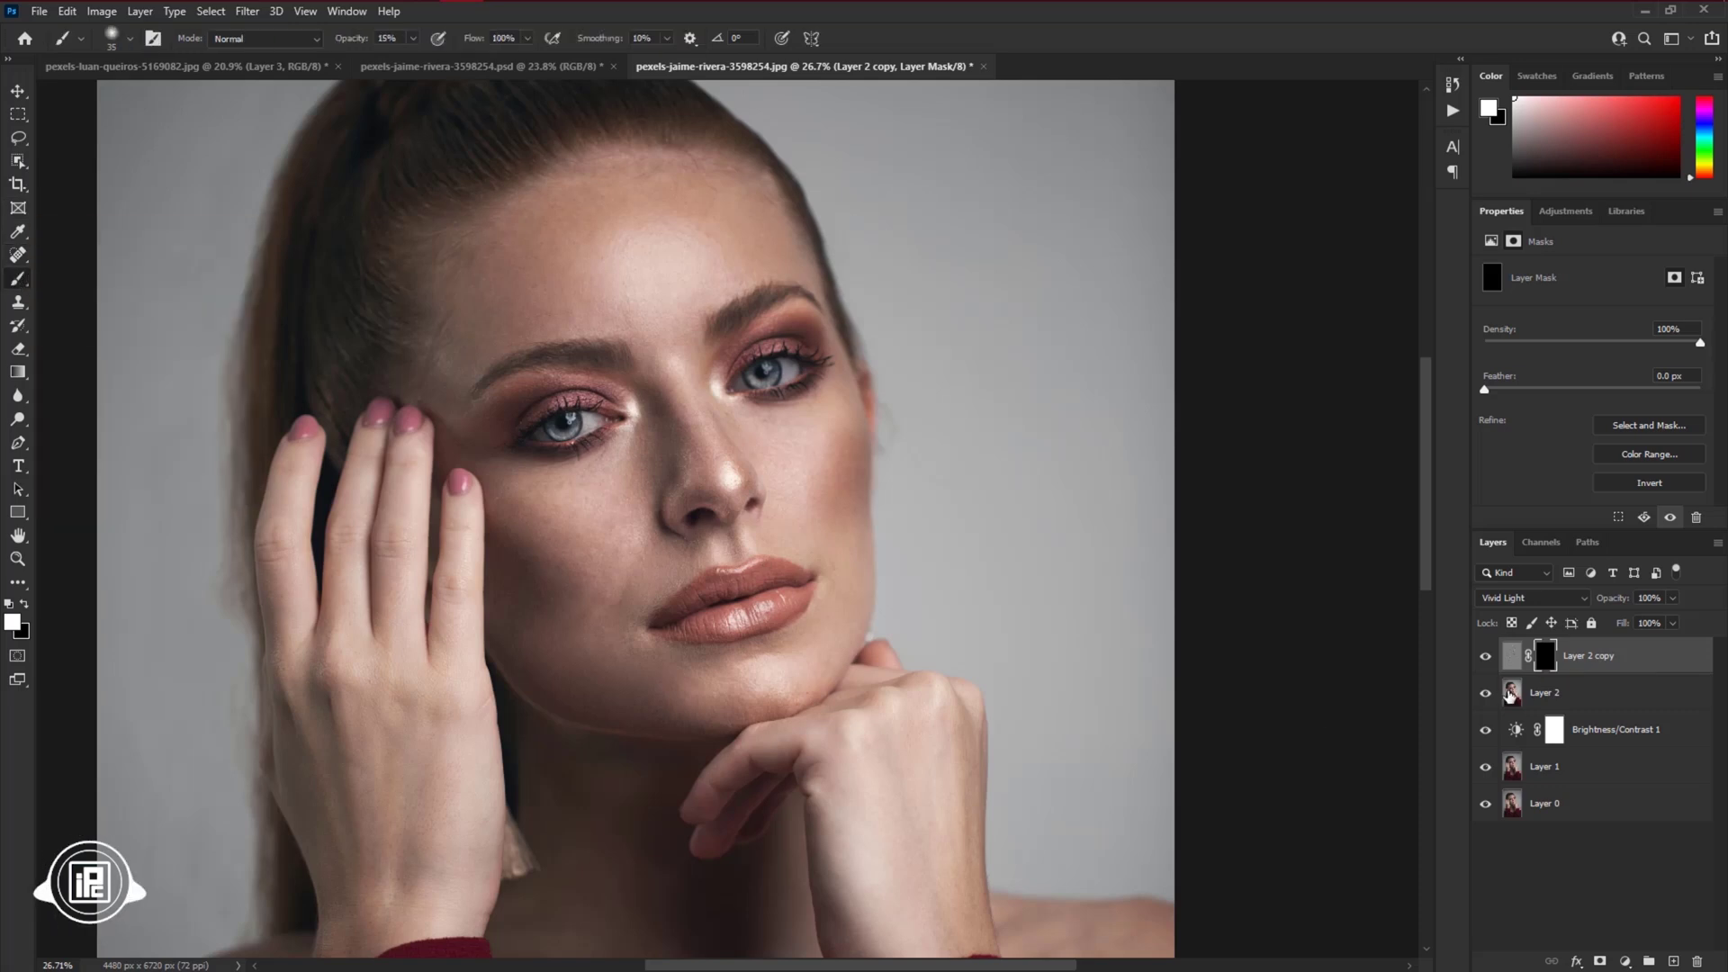
Set the brush opacity to 73% and paint white on the mask across the forehead, varying the brush size
{"action": "left_click_drag", "start_coordinate": [352, 38], "coordinate": [470, 57]}
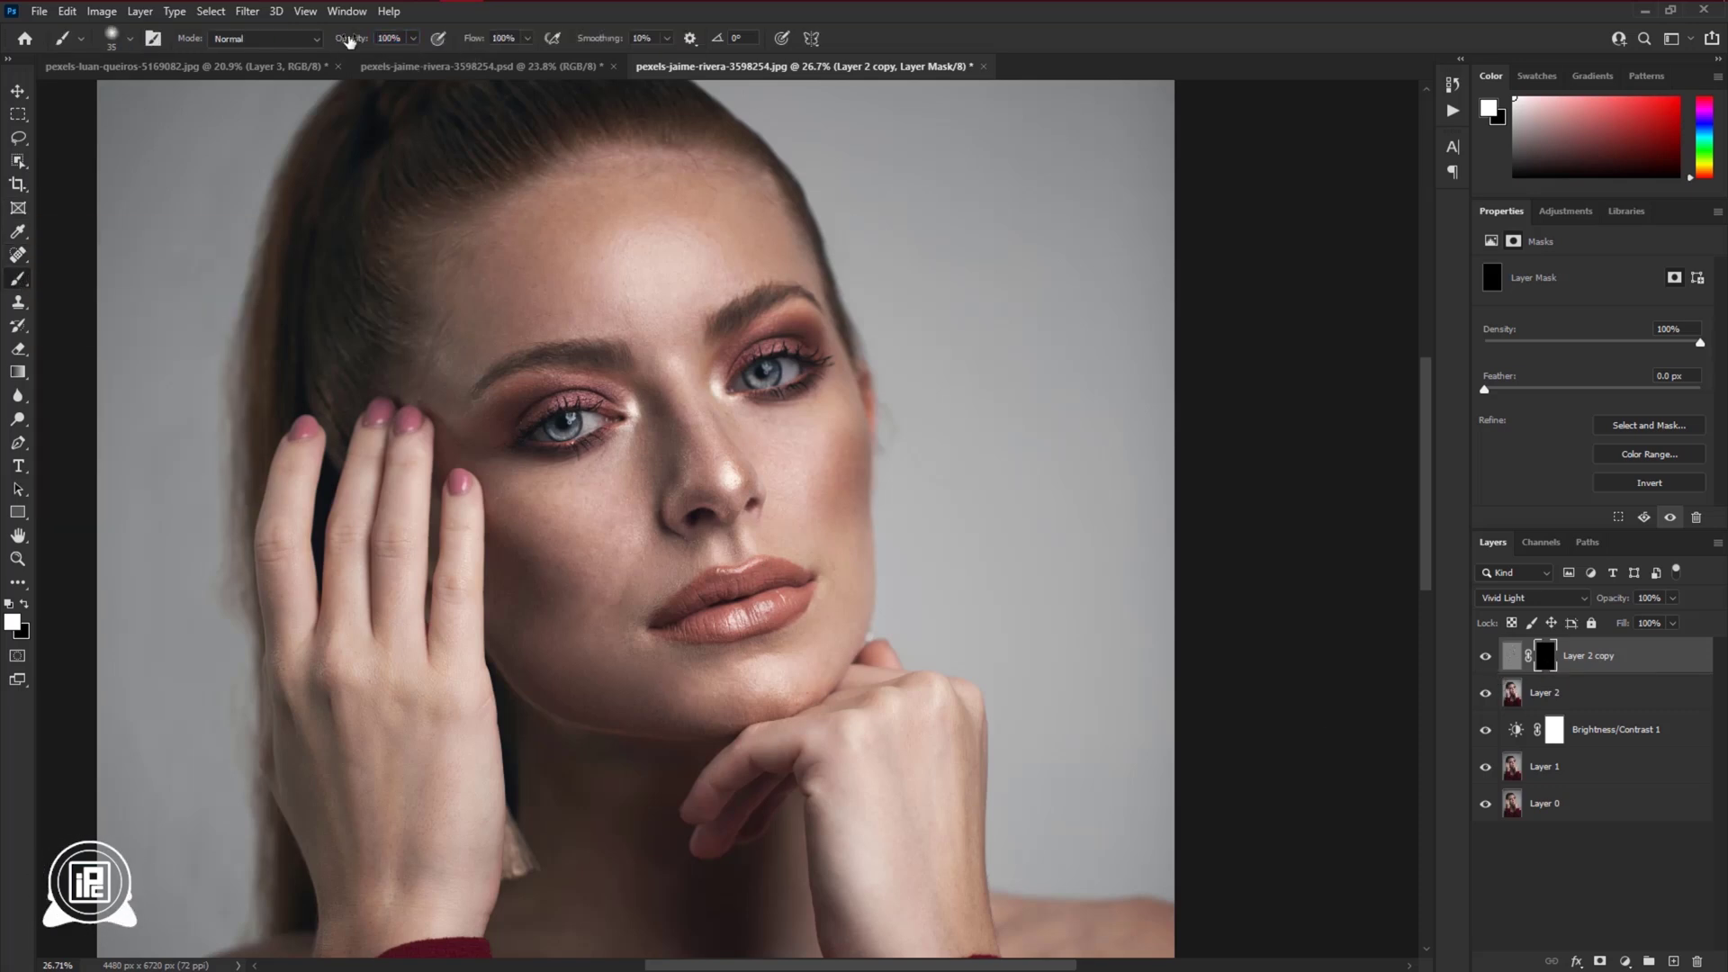
{"action": "mouse_move", "coordinate": [351, 40]}
{"action": "left_mouse_down"}
{"action": "mouse_move", "coordinate": [297, 48]}
{"action": "mouse_move", "coordinate": [386, 41]}
{"action": "left_mouse_up"}
{"action": "key", "text": "bracketright"}
{"action": "key", "text": "bracketright"}
{"action": "key", "text": "bracketright"}
{"action": "key", "text": "bracketright"}
{"action": "key", "text": "bracketright"}
{"action": "key", "text": "bracketright"}
{"action": "key", "text": "bracketright"}
{"action": "key", "text": "bracketright"}
{"action": "key", "text": "bracketright"}
{"action": "key", "text": "bracketright"}
{"action": "key", "text": "bracketright"}
{"action": "key", "text": "bracketright"}
{"action": "key", "text": "bracketright"}
{"action": "key", "text": "bracketright"}
{"action": "key", "text": "bracketright"}
{"action": "left_click_drag", "start_coordinate": [656, 270], "coordinate": [725, 222]}
{"action": "key", "text": "bracketleft"}
{"action": "key", "text": "bracketleft"}
{"action": "key", "text": "bracketleft"}
{"action": "key", "text": "bracketleft"}
{"action": "key", "text": "bracketleft"}
{"action": "key", "text": "bracketleft"}
{"action": "key", "text": "bracketleft"}
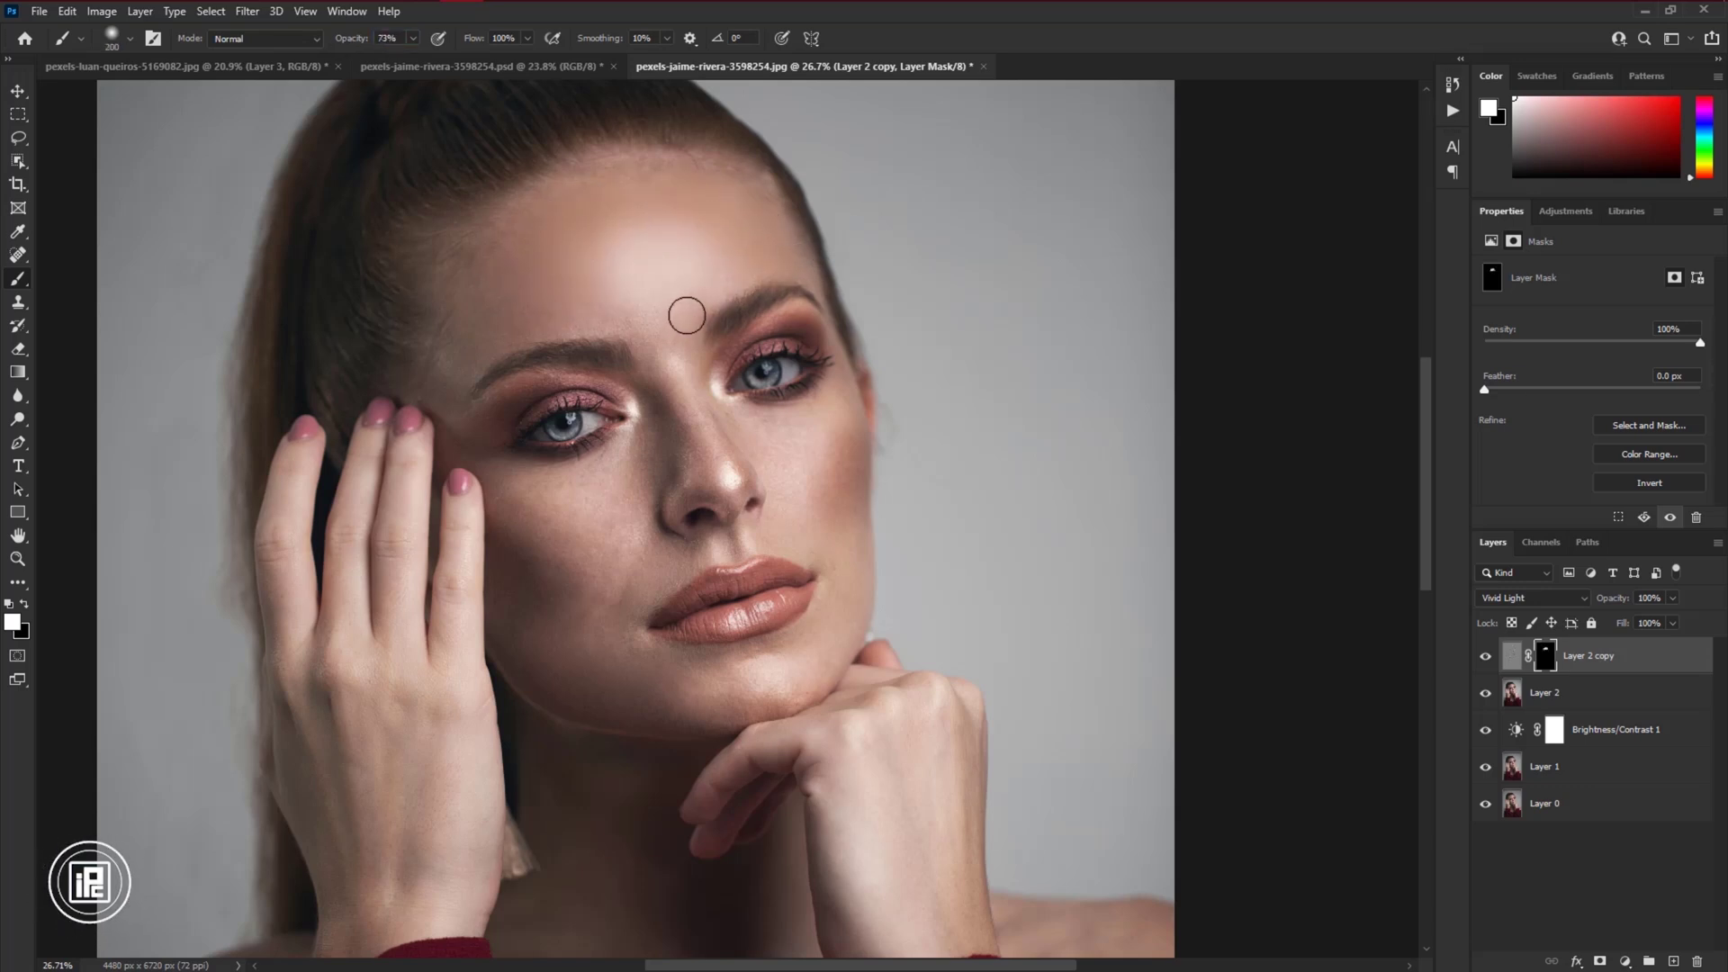
{"action": "key", "text": "bracketright"}
{"action": "key", "text": "bracketright"}
{"action": "key", "text": "bracketright"}
{"action": "key", "text": "bracketright"}
{"action": "key", "text": "bracketright"}
Paint white on the mask over the nose bridge, nose tip and nostril area with a progressively smaller brush
{"action": "key", "text": "bracketleft"}
{"action": "key", "text": "bracketleft"}
{"action": "key", "text": "bracketleft"}
{"action": "key", "text": "bracketleft"}
{"action": "scroll", "coordinate": [711, 459], "scroll_direction": "up", "scroll_amount": 5}
{"action": "key", "text": "bracketleft"}
{"action": "key", "text": "bracketleft"}
{"action": "key", "text": "bracketleft"}
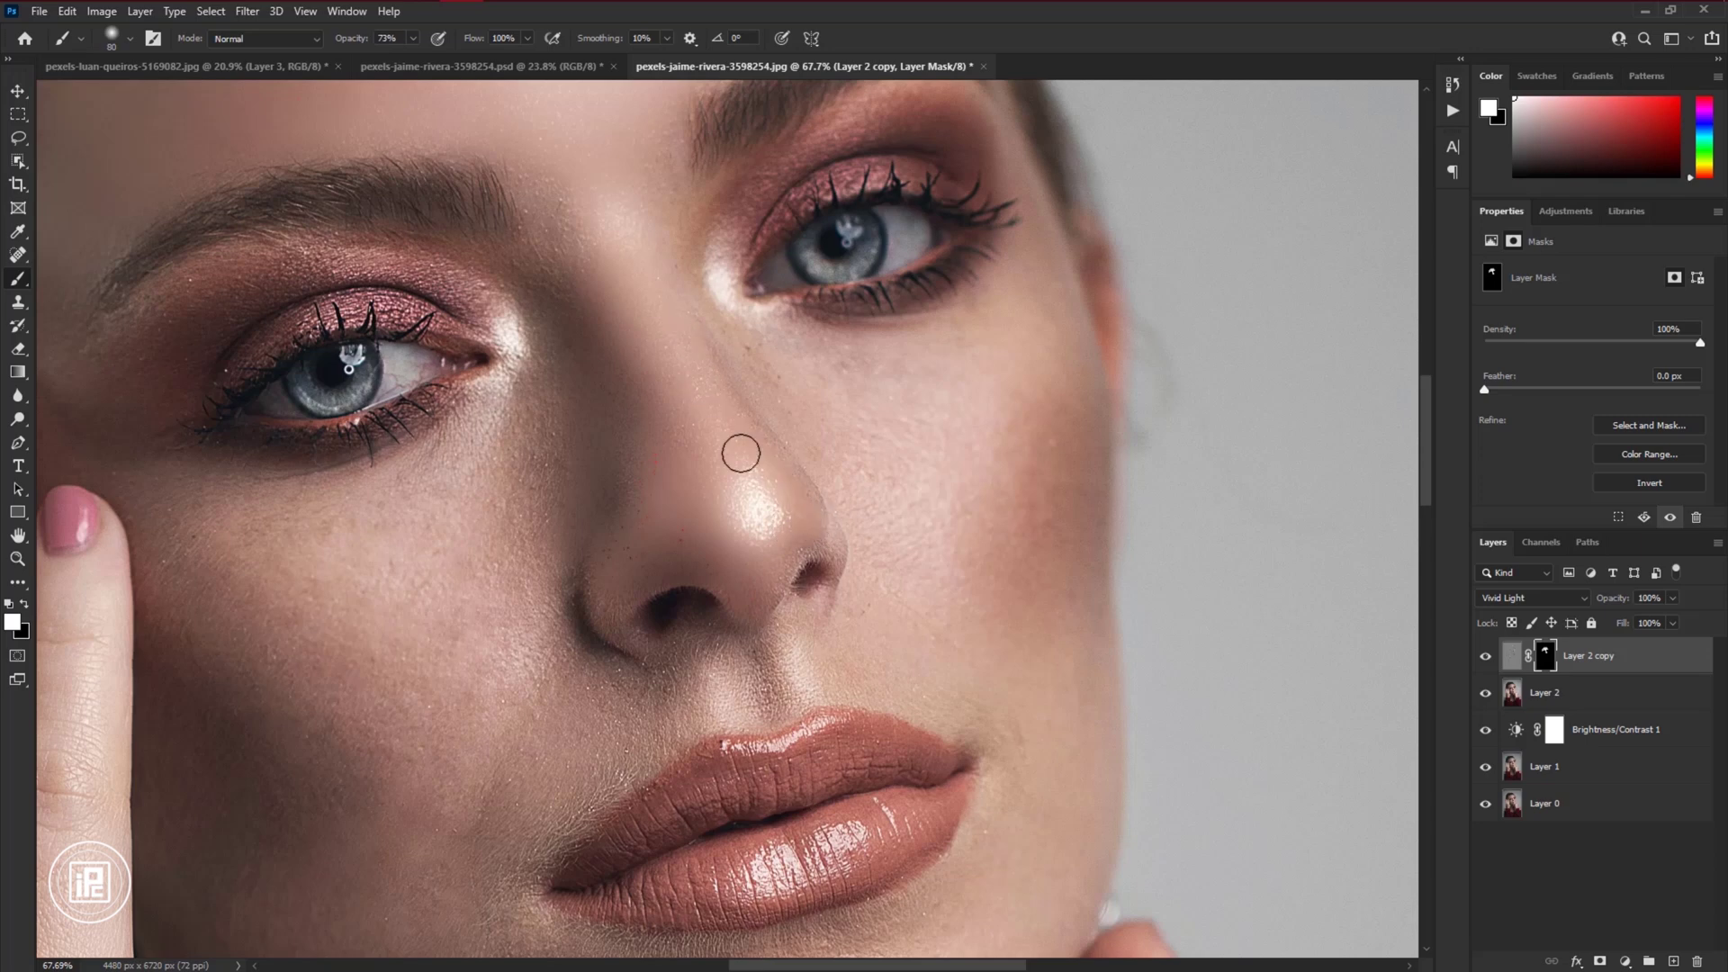
{"action": "key", "text": "bracketleft"}
{"action": "key", "text": "bracketleft"}
{"action": "key", "text": "bracketleft"}
{"action": "key", "text": "bracketleft"}
{"action": "scroll", "coordinate": [765, 603], "scroll_direction": "down", "scroll_amount": 2}
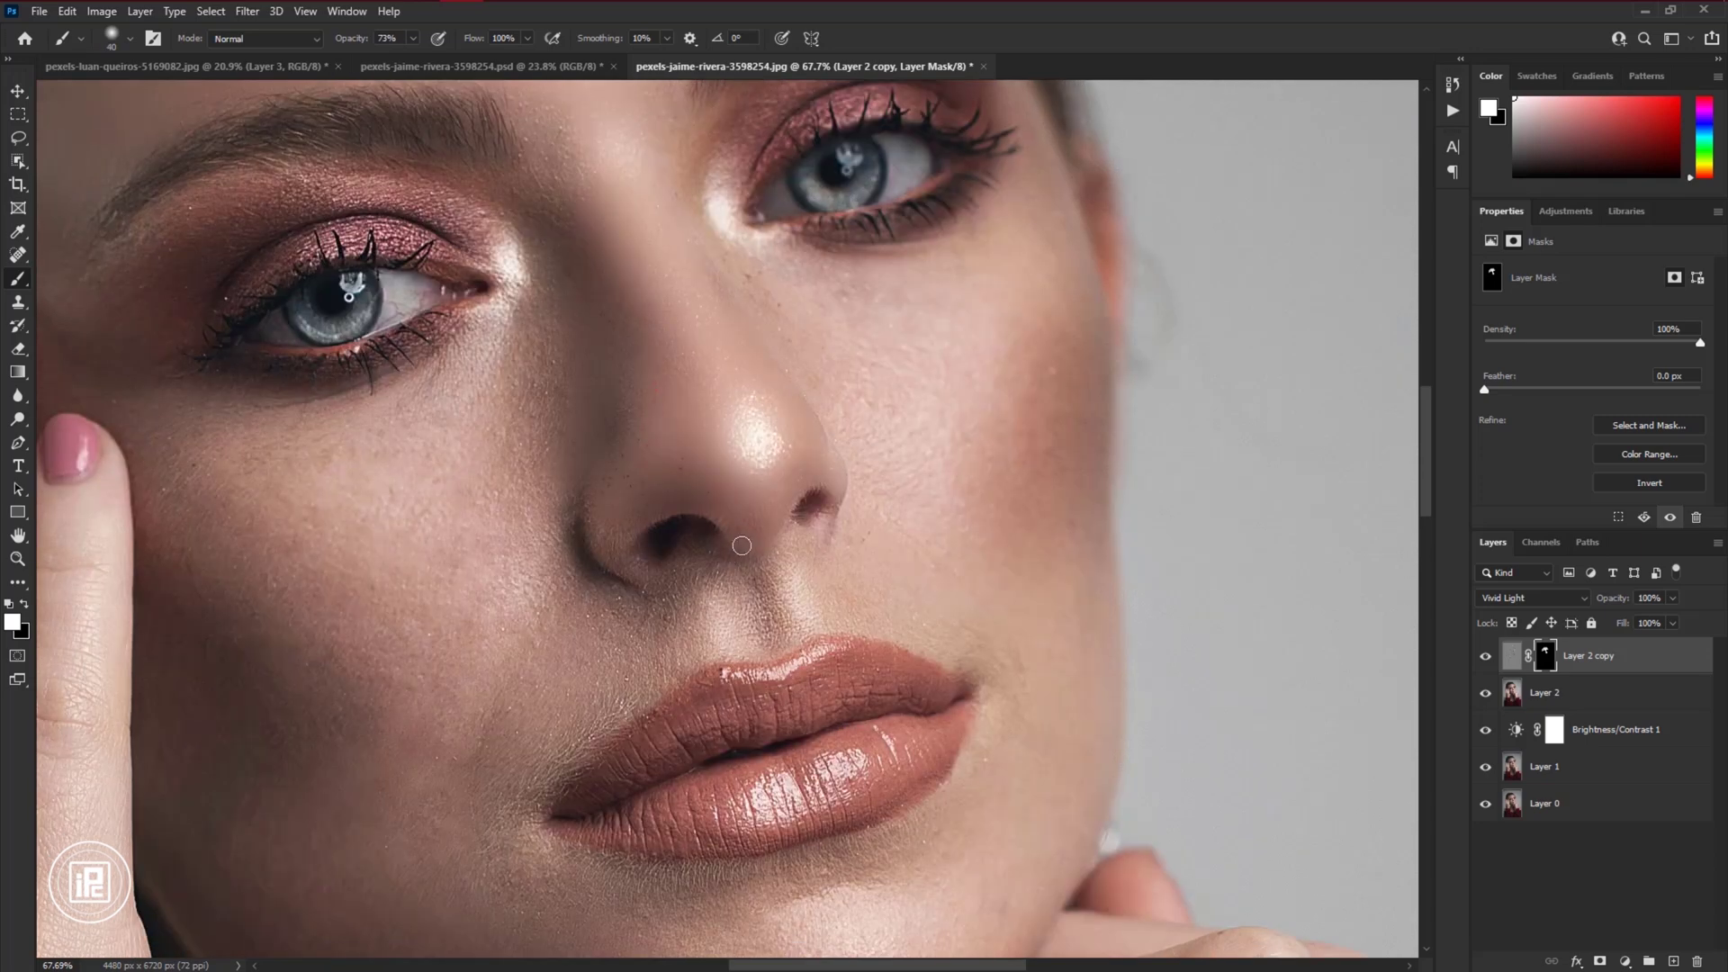
Set the brush opacity to 46% and smooth the skin above the upper lip and the cheek beside the raised hand
{"action": "key", "text": "bracketright"}
{"action": "key", "text": "4"}
{"action": "key", "text": "6"}
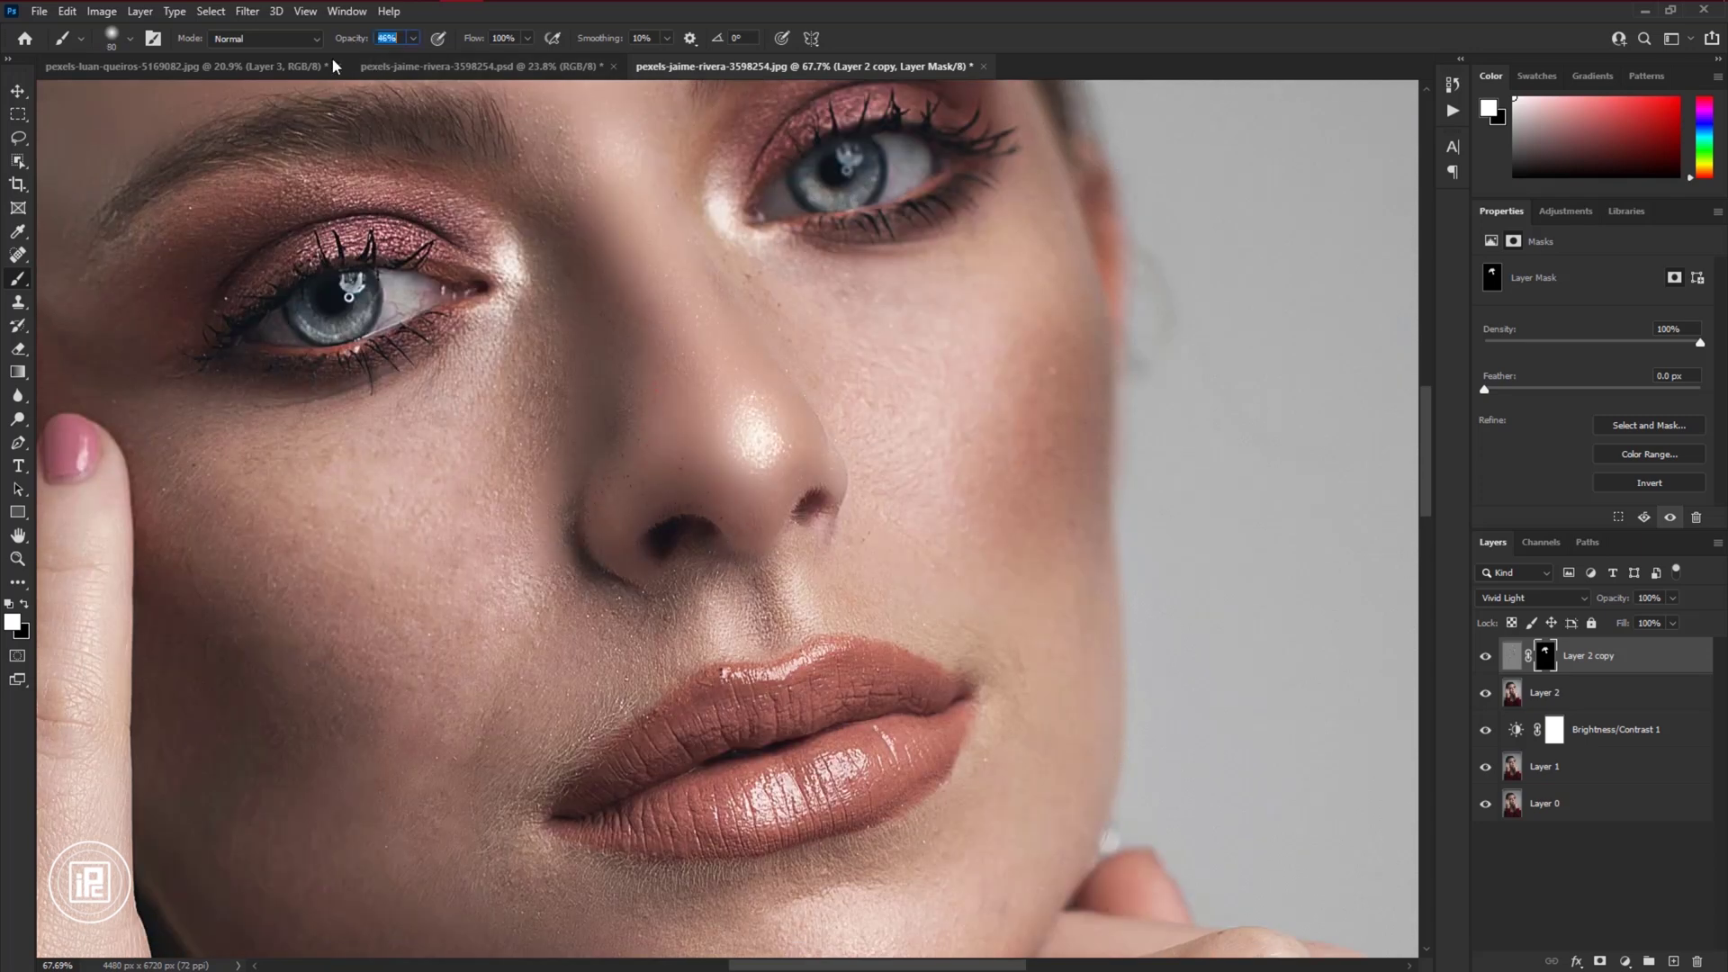
{"action": "key", "text": "bracketright"}
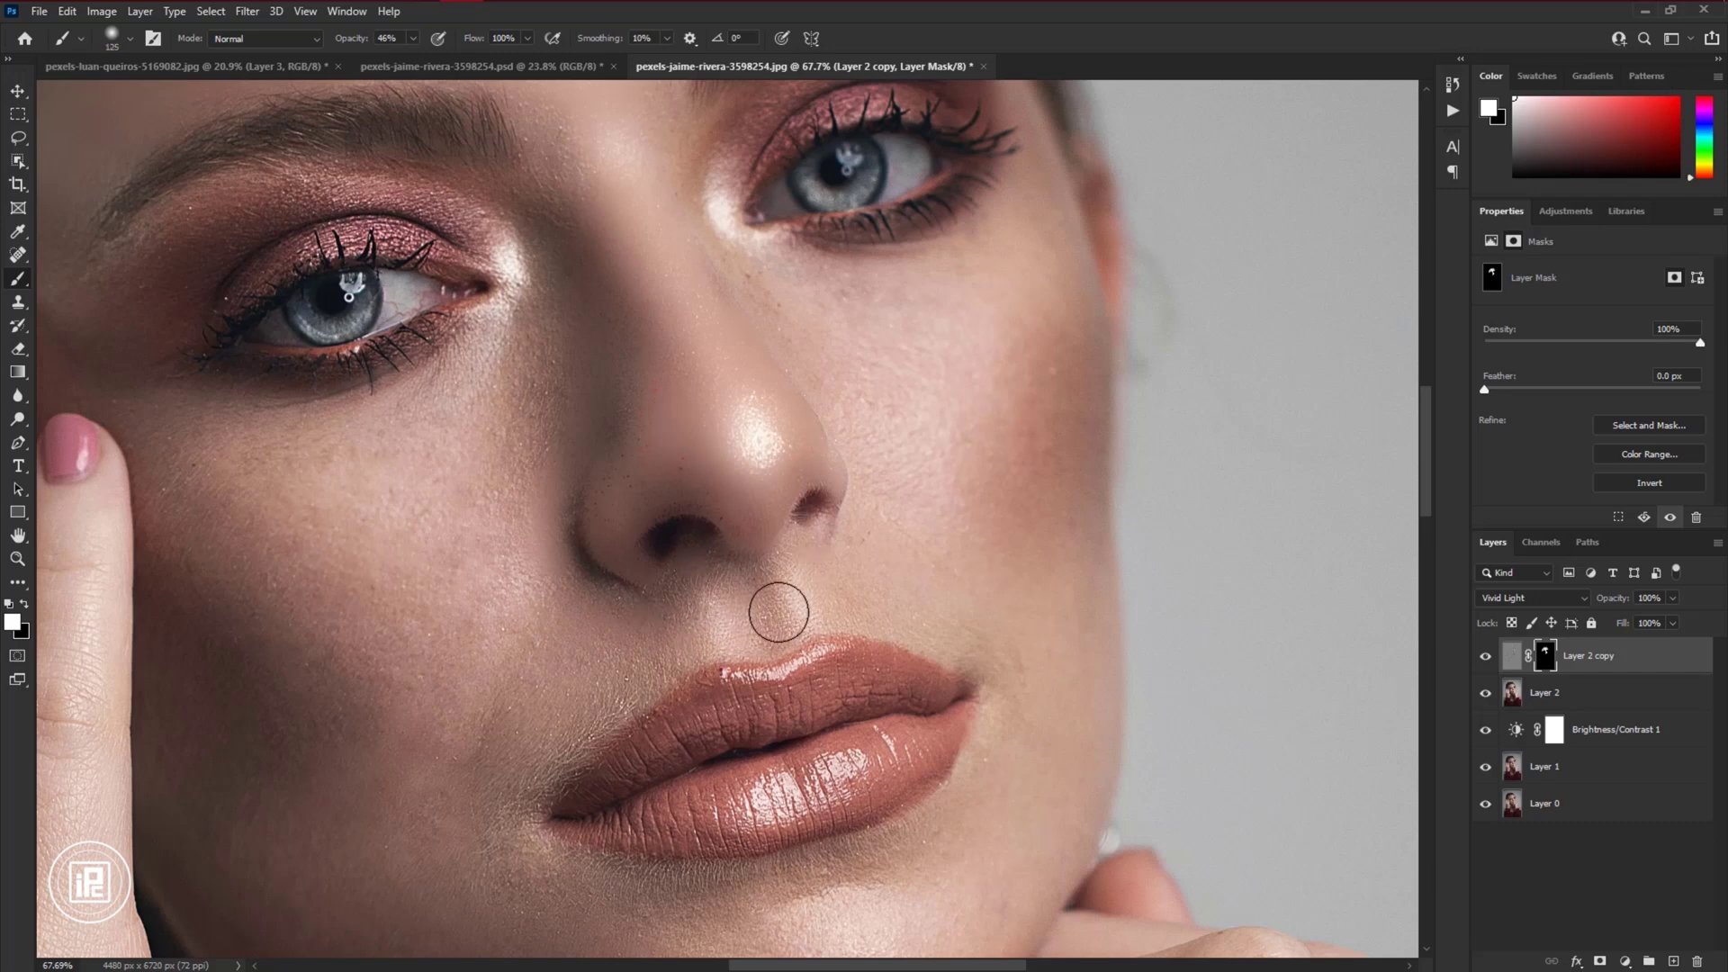
{"action": "key", "text": "bracketright"}
{"action": "key", "text": "bracketright"}
{"action": "key", "text": "bracketright"}
{"action": "key", "text": "bracketright"}
{"action": "key", "text": "bracketright"}
{"action": "key", "text": "bracketright"}
{"action": "key", "text": "bracketright"}
{"action": "key", "text": "bracketright"}
{"action": "key", "text": "bracketright"}
{"action": "left_click_drag", "start_coordinate": [336, 490], "coordinate": [281, 549]}
{"action": "scroll", "coordinate": [280, 549], "scroll_direction": "down", "scroll_amount": 5}
{"action": "scroll", "coordinate": [317, 552], "scroll_direction": "up", "scroll_amount": 3}
Set the brush opacity to 60% and smooth the lower cheek, jaw and chin on the mask
{"action": "left_click_drag", "start_coordinate": [352, 39], "coordinate": [365, 38]}
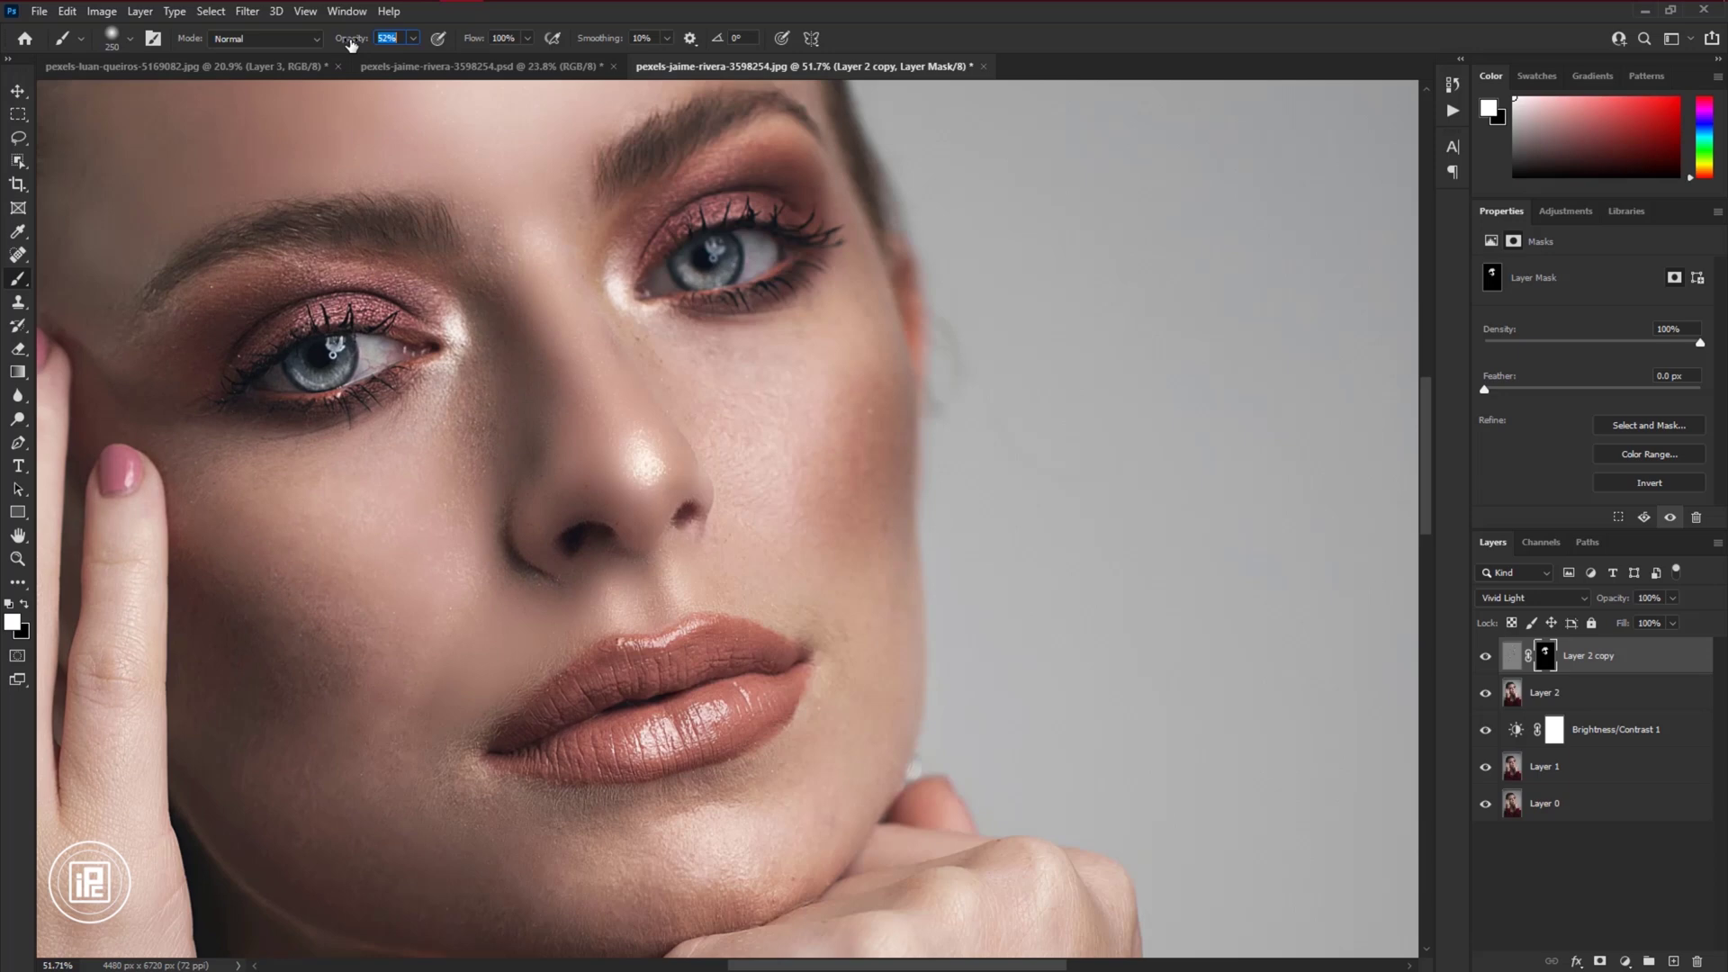
{"action": "mouse_move", "coordinate": [390, 590]}
{"action": "left_mouse_down"}
{"action": "mouse_move", "coordinate": [343, 764]}
{"action": "mouse_move", "coordinate": [356, 591]}
{"action": "left_mouse_up"}
{"action": "key", "text": "bracketleft"}
{"action": "key", "text": "bracketleft"}
{"action": "key", "text": "bracketleft"}
{"action": "key", "text": "bracketleft"}
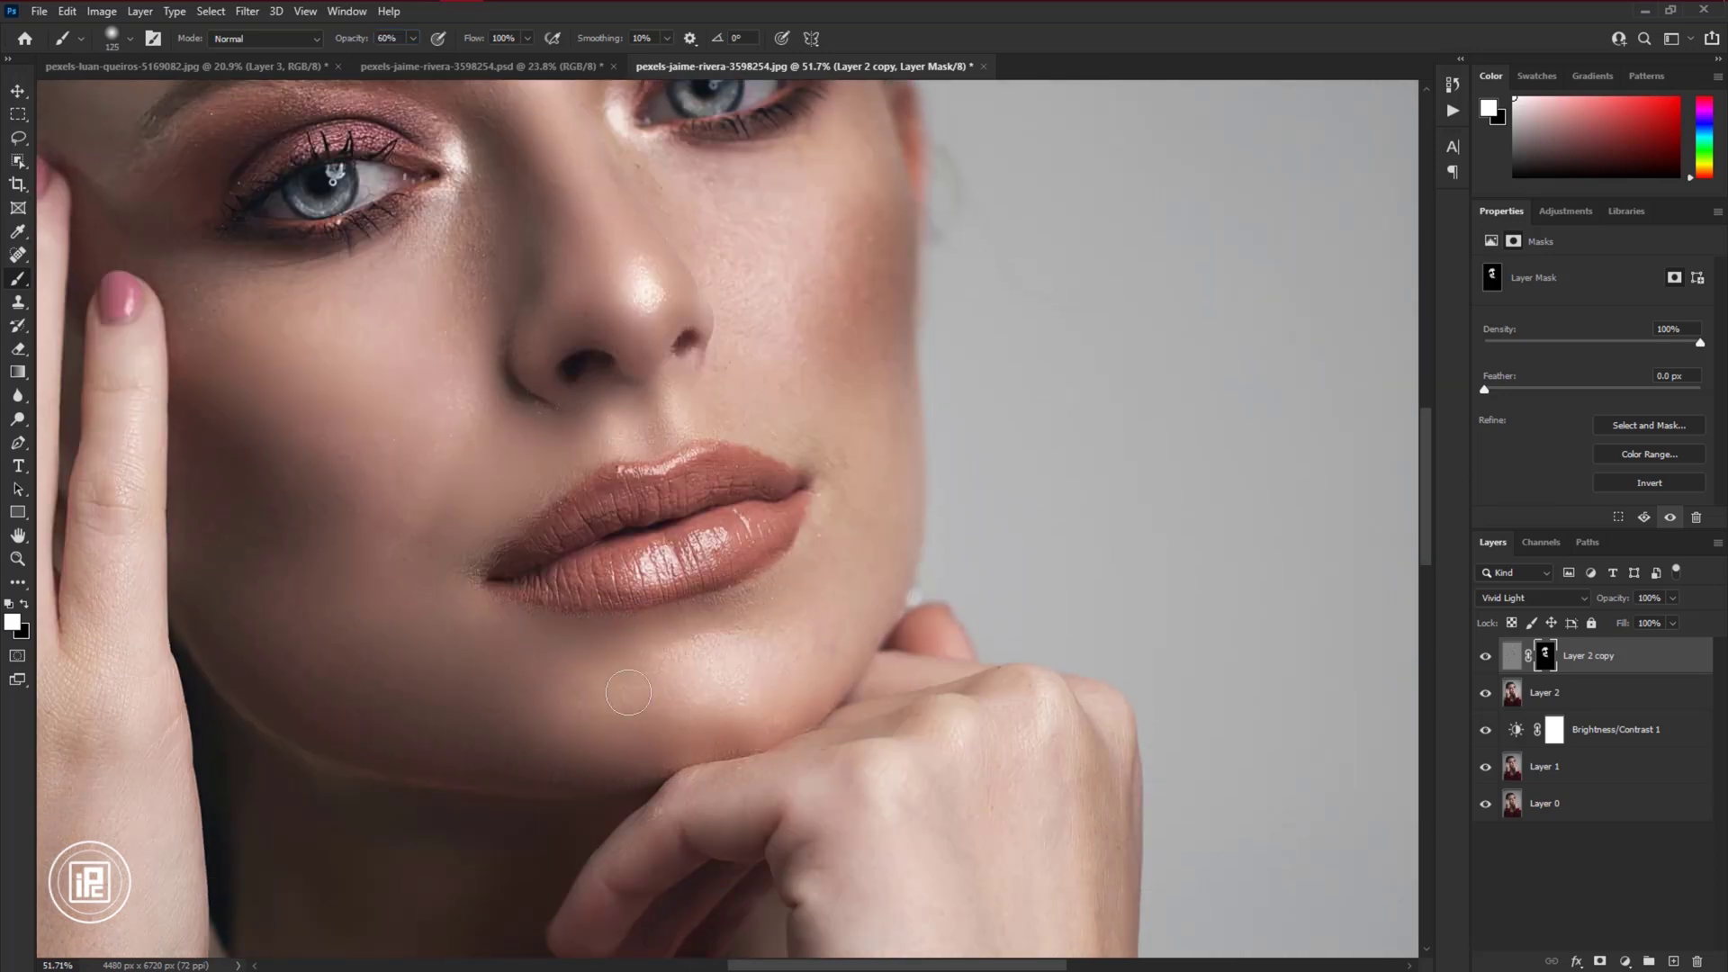
{"action": "key", "text": "bracketright"}
{"action": "scroll", "coordinate": [685, 540], "scroll_direction": "up", "scroll_amount": 1}
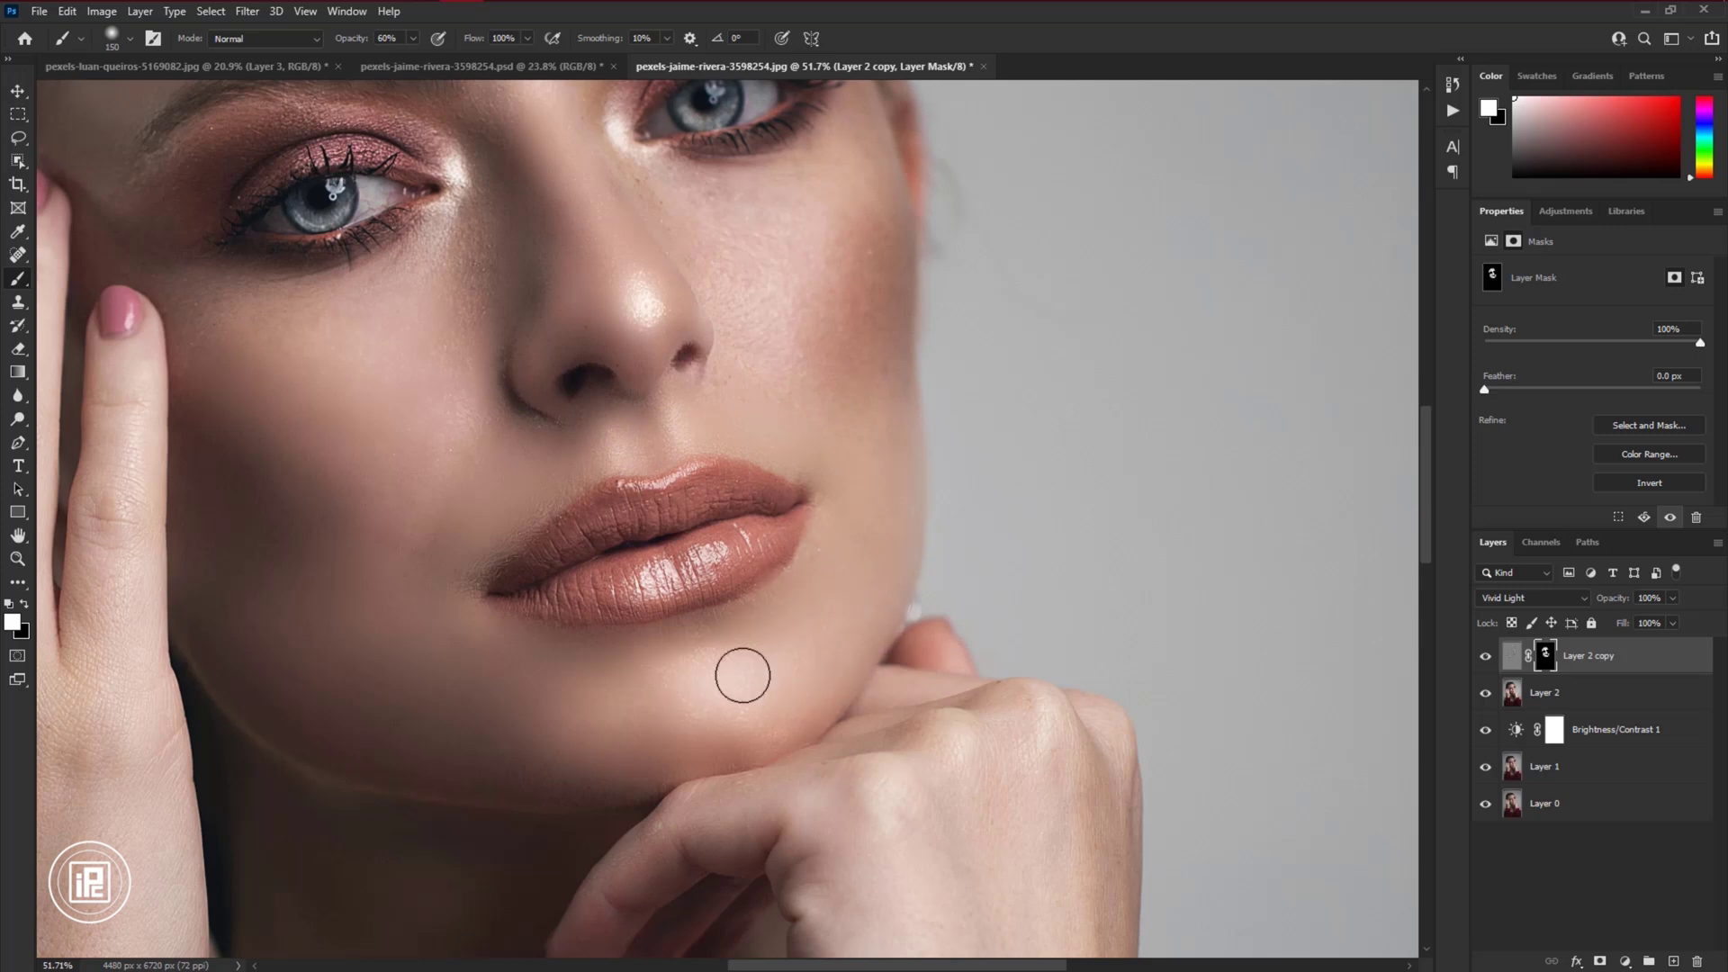
Smooth the cheek away from the raised hand and the skin beside the nose, resizing the brush to fit
{"action": "scroll", "coordinate": [856, 459], "scroll_direction": "up", "scroll_amount": 3}
{"action": "key", "text": "bracketright"}
{"action": "key", "text": "bracketright"}
{"action": "key", "text": "bracketright"}
{"action": "key", "text": "bracketright"}
{"action": "key", "text": "bracketright"}
{"action": "key", "text": "bracketleft"}
{"action": "key", "text": "bracketleft"}
{"action": "key", "text": "bracketleft"}
{"action": "key", "text": "bracketleft"}
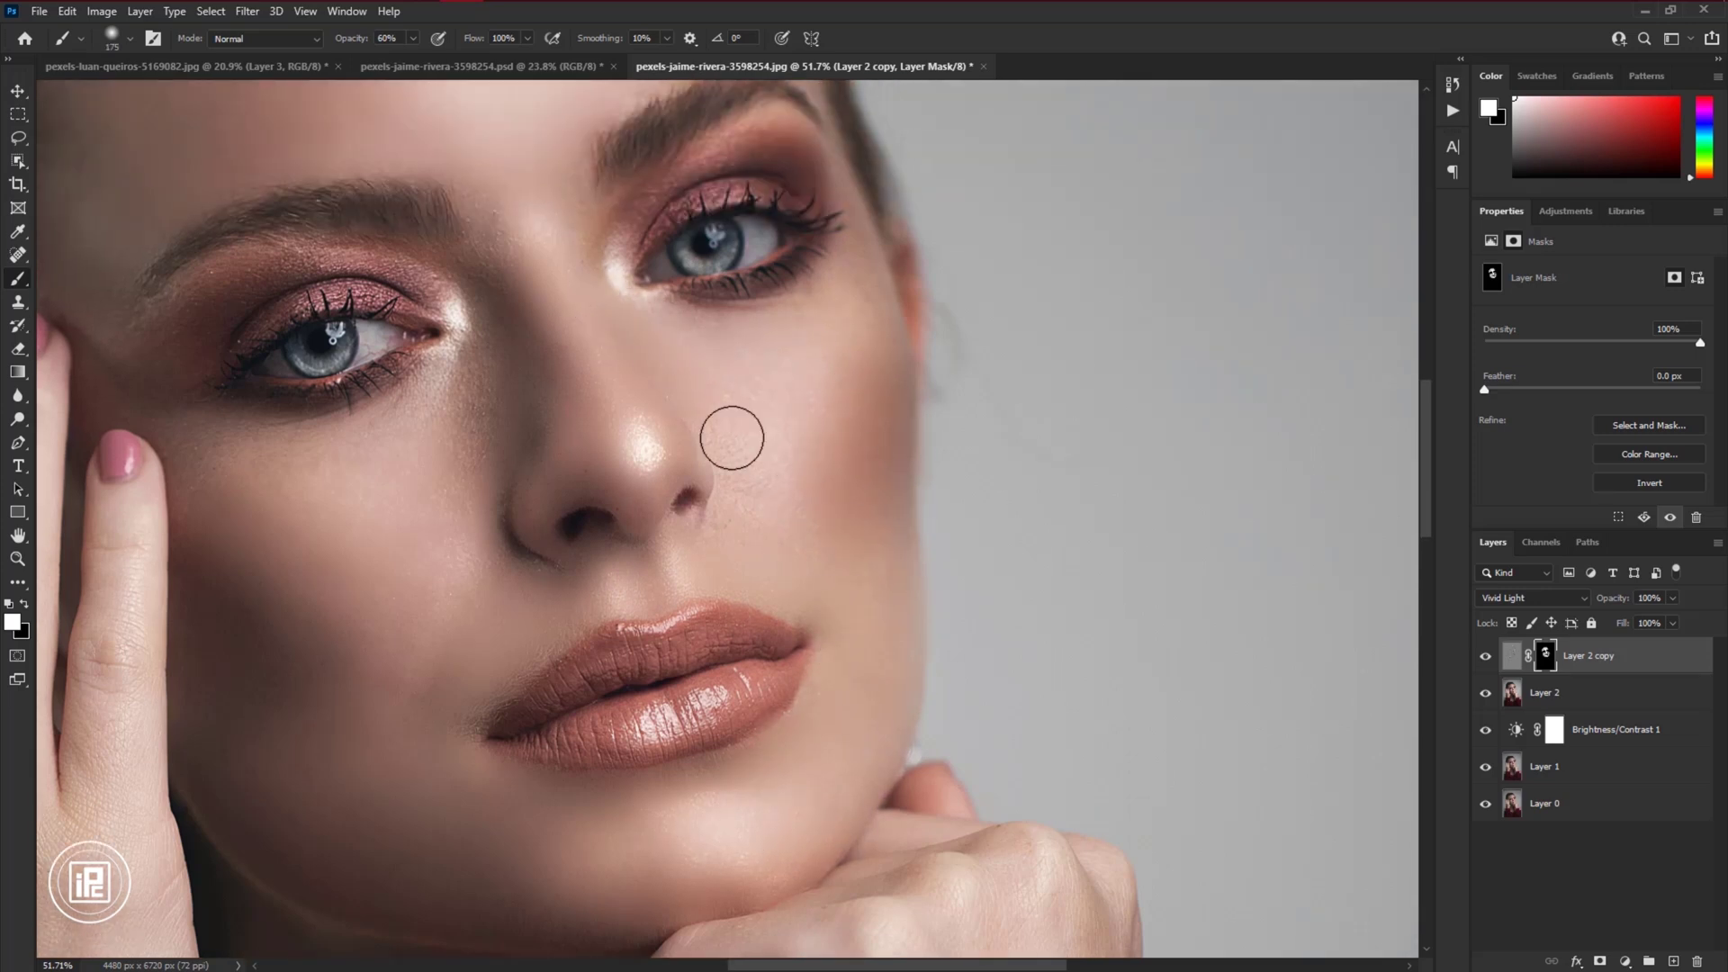
{"action": "scroll", "coordinate": [731, 439], "scroll_direction": "up", "scroll_amount": 2}
{"action": "key", "text": "bracketleft"}
{"action": "key", "text": "bracketleft"}
{"action": "key", "text": "bracketleft"}
{"action": "key", "text": "bracketleft"}
{"action": "key", "text": "bracketleft"}
{"action": "key", "text": "bracketleft"}
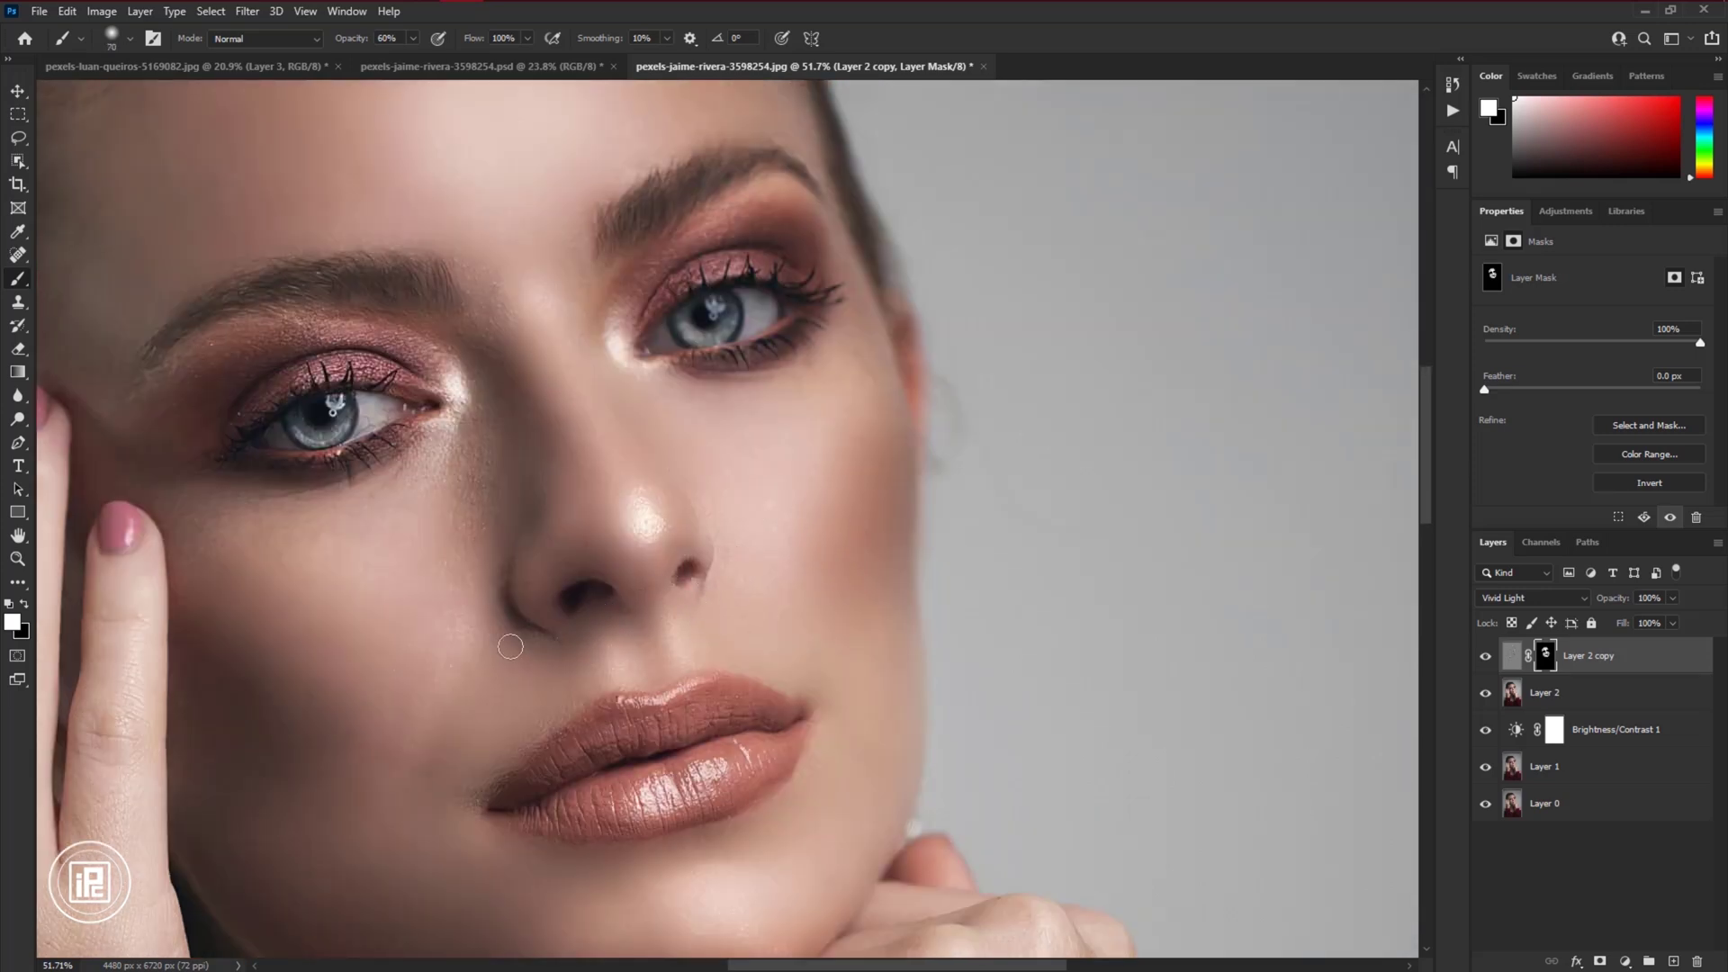
Smooth the under-eye area and upper cheek on the side of the raised hand with the mask brush
{"action": "scroll", "coordinate": [511, 646], "scroll_direction": "up", "scroll_amount": 1}
{"action": "key", "text": "bracketright"}
{"action": "key", "text": "bracketright"}
{"action": "key", "text": "bracketright"}
{"action": "key", "text": "bracketright"}
{"action": "key", "text": "bracketright"}
{"action": "key", "text": "bracketright"}
{"action": "mouse_move", "coordinate": [484, 470]}
{"action": "left_mouse_down"}
{"action": "mouse_move", "coordinate": [455, 548]}
{"action": "mouse_move", "coordinate": [773, 505]}
{"action": "left_mouse_up"}
{"action": "key", "text": "bracketleft"}
{"action": "key", "text": "bracketleft"}
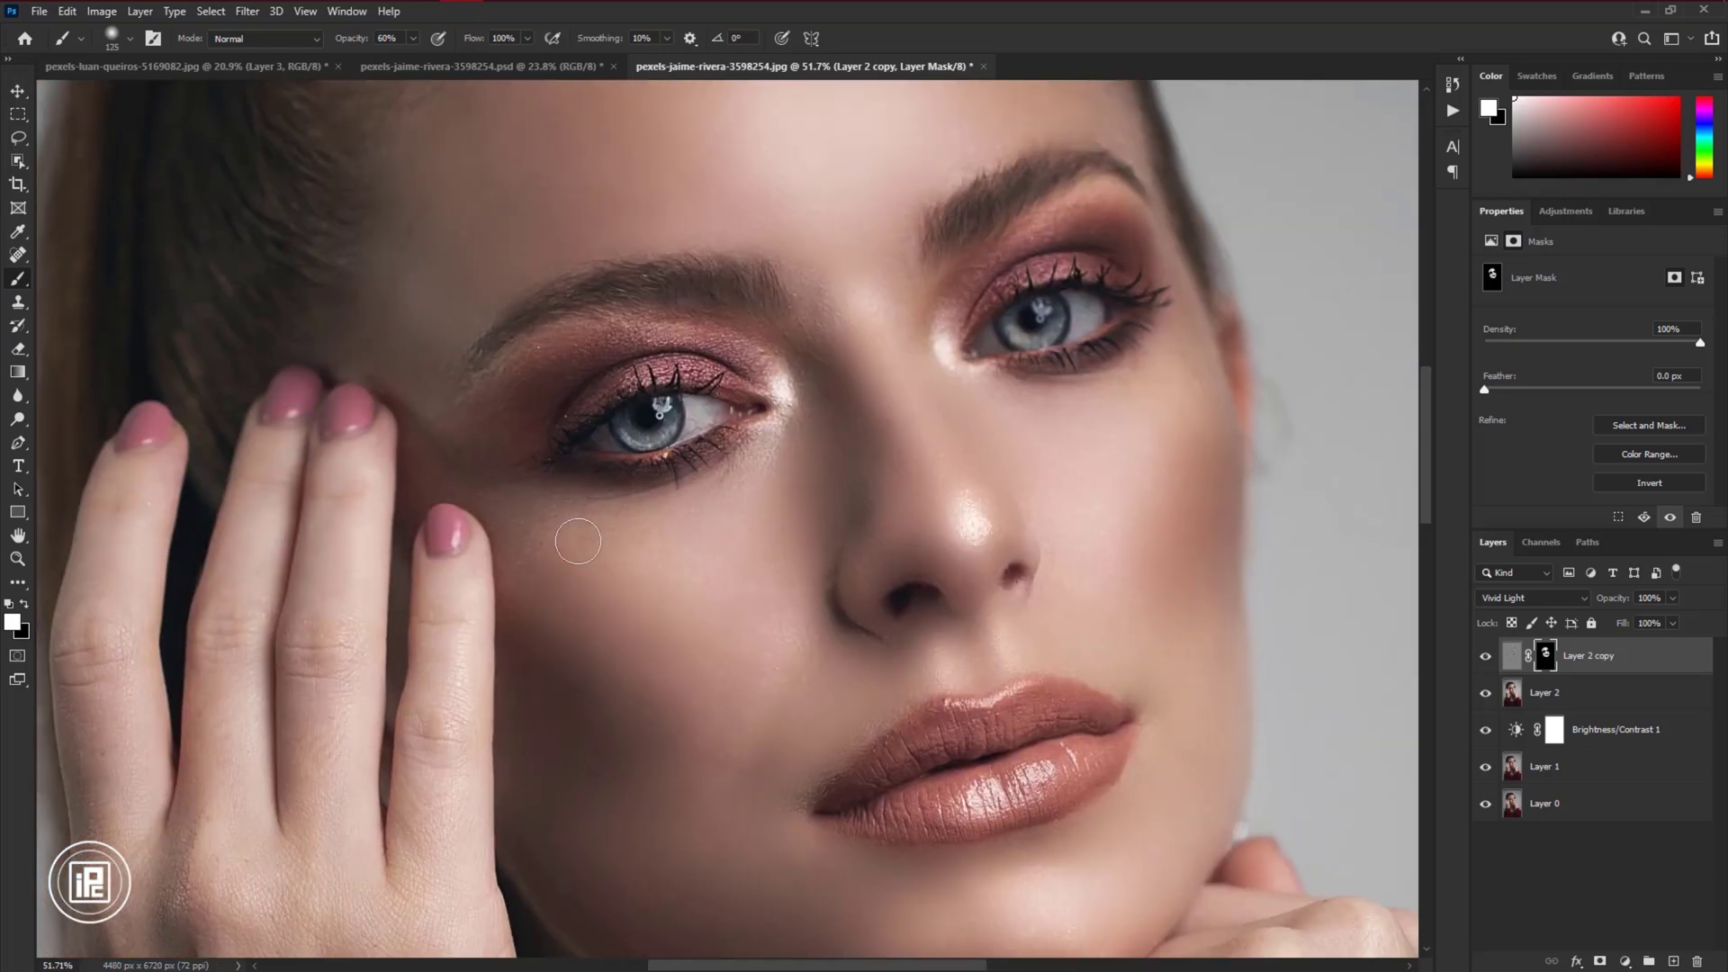
{"action": "key", "text": "bracketright"}
{"action": "key", "text": "bracketright"}
{"action": "scroll", "coordinate": [772, 463], "scroll_direction": "down", "scroll_amount": 4}
{"action": "scroll", "coordinate": [646, 665], "scroll_direction": "up", "scroll_amount": 6}
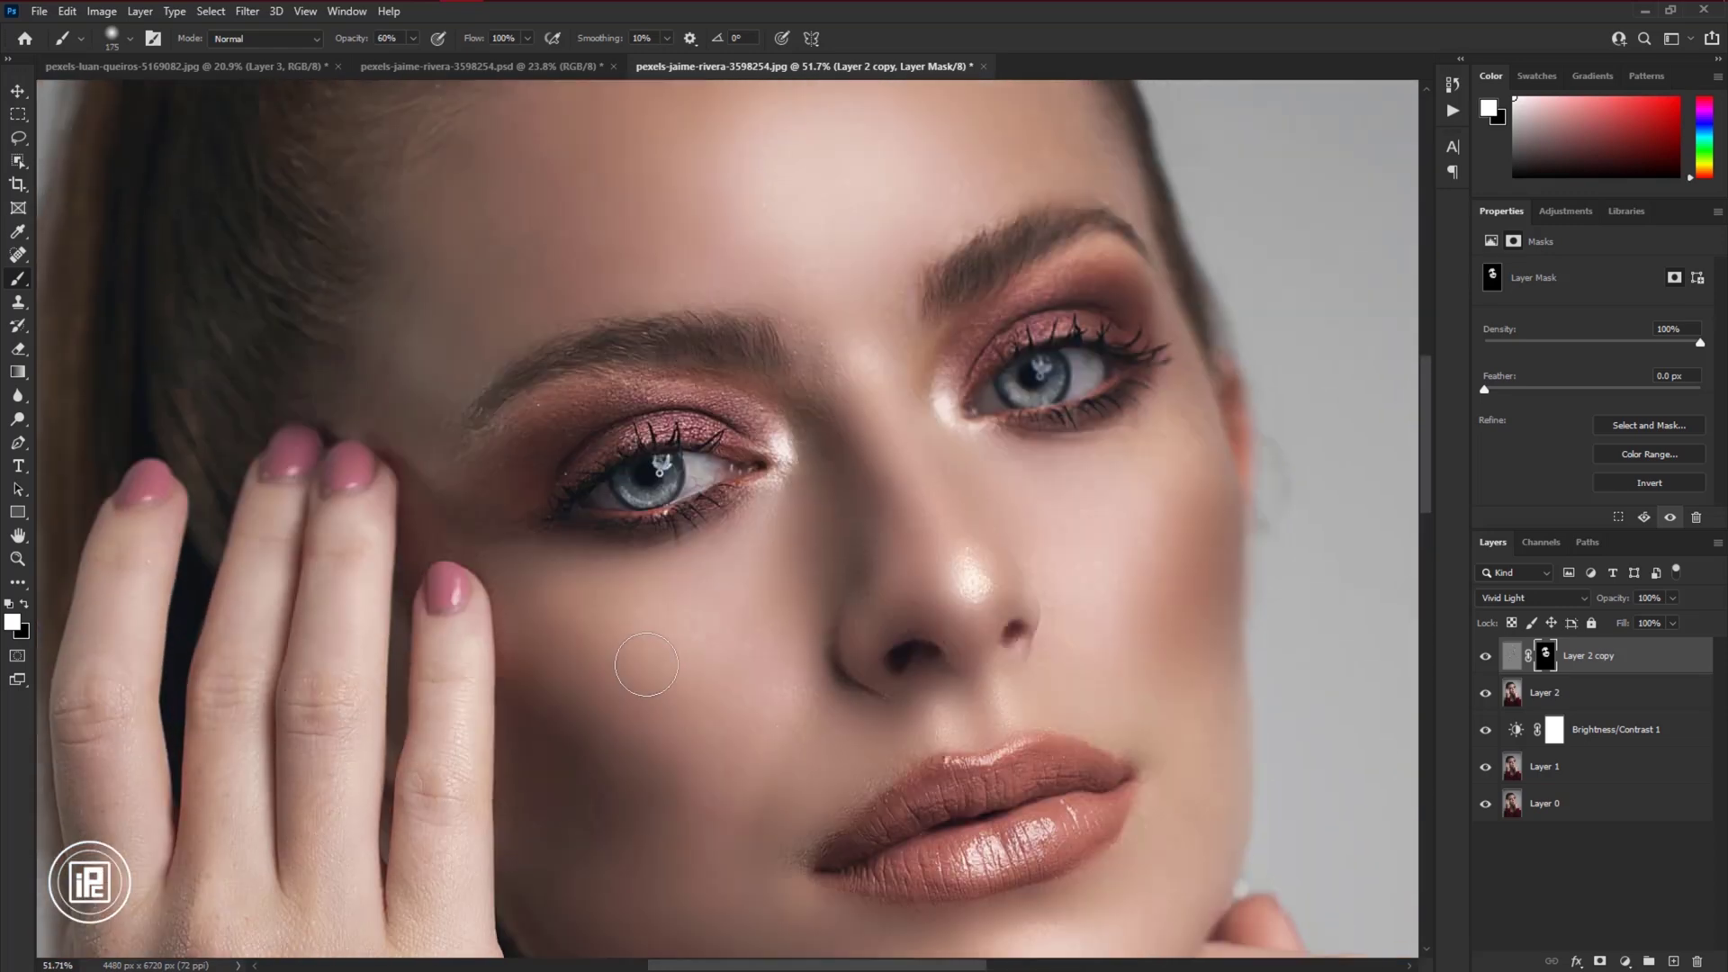
{"action": "scroll", "coordinate": [647, 664], "scroll_direction": "up", "scroll_amount": 3}
Set the brush opacity to 35% and blend the inner eye corner, eyelid and side of the nose
{"action": "key", "text": "bracketleft"}
{"action": "key", "text": "bracketleft"}
{"action": "key", "text": "bracketleft"}
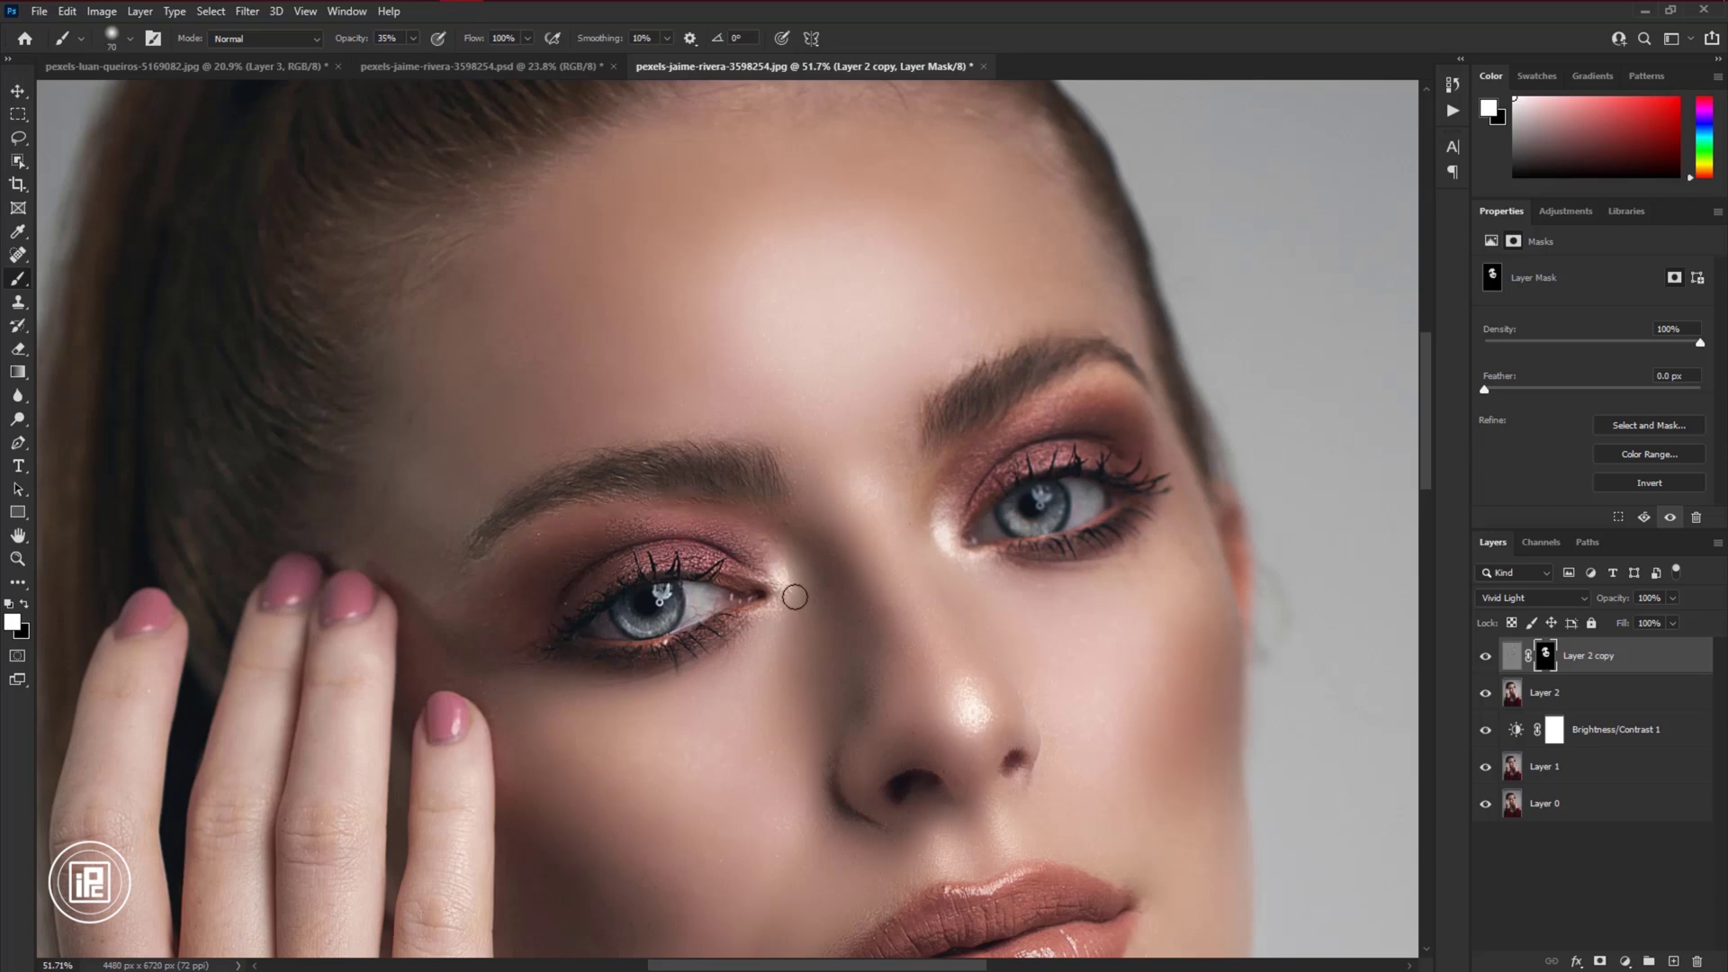
{"action": "scroll", "coordinate": [535, 611], "scroll_direction": "down", "scroll_amount": 3}
{"action": "key", "text": "bracketright"}
{"action": "key", "text": "bracketright"}
{"action": "key", "text": "bracketright"}
{"action": "scroll", "coordinate": [768, 467], "scroll_direction": "down", "scroll_amount": 5}
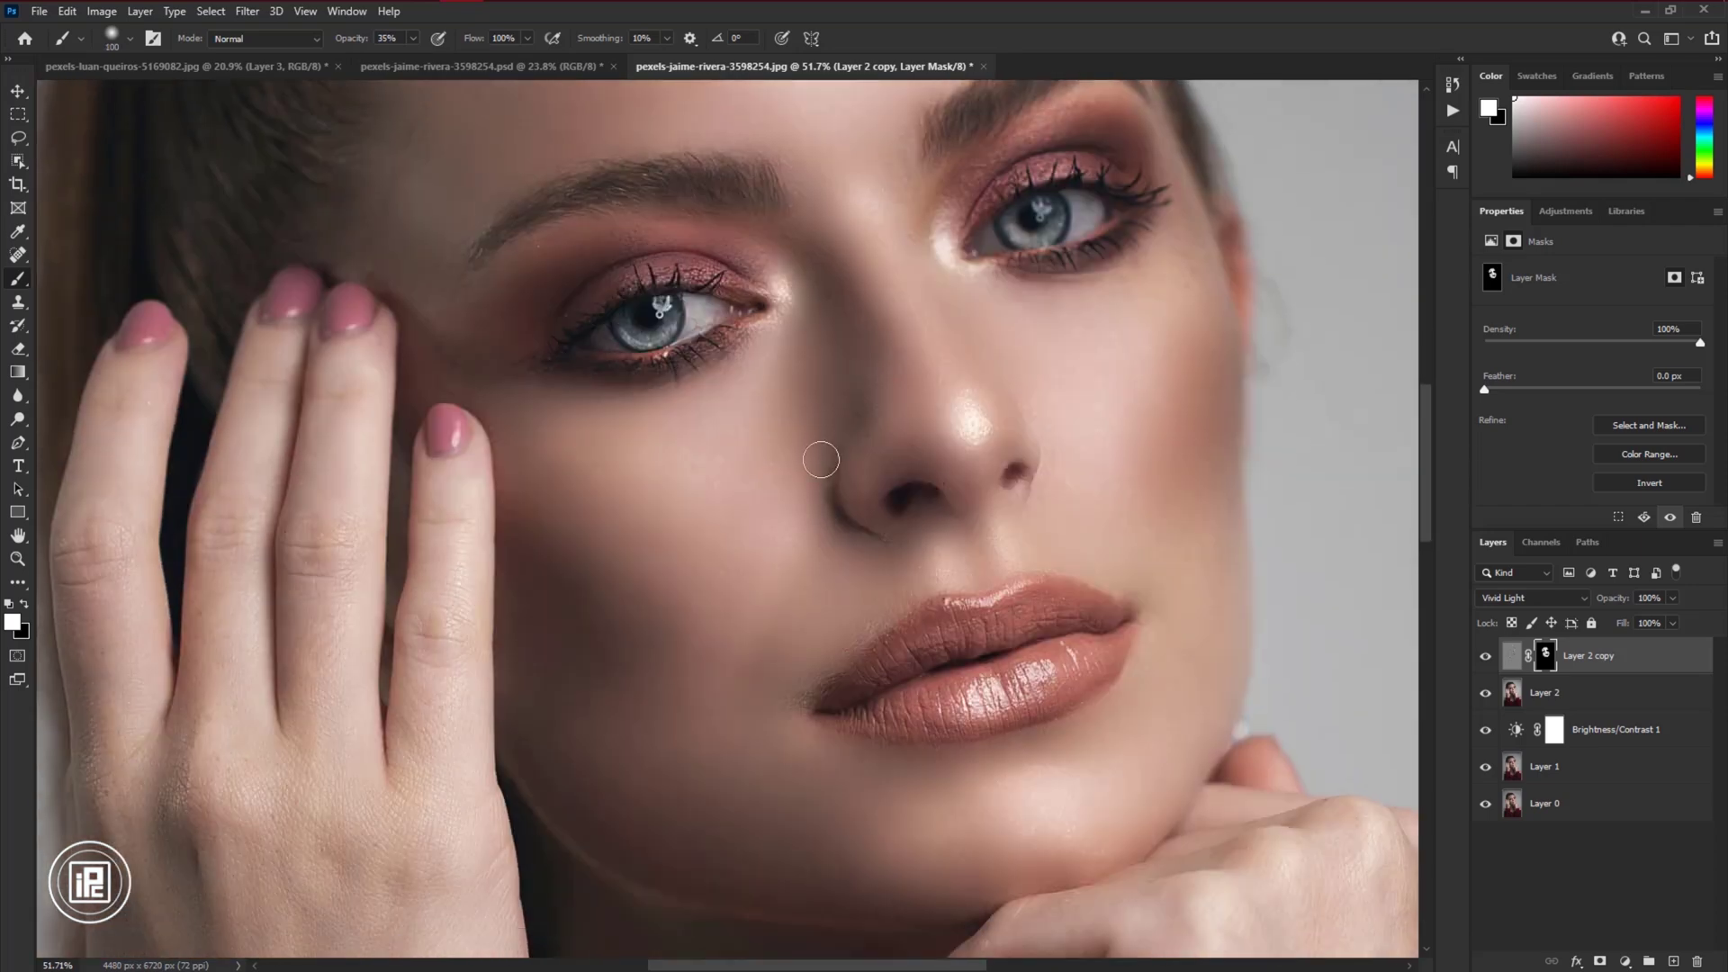
Blend the skin below the other eye and between the eyebrows at 35% brush opacity
{"action": "scroll", "coordinate": [990, 360], "scroll_direction": "up", "scroll_amount": 6}
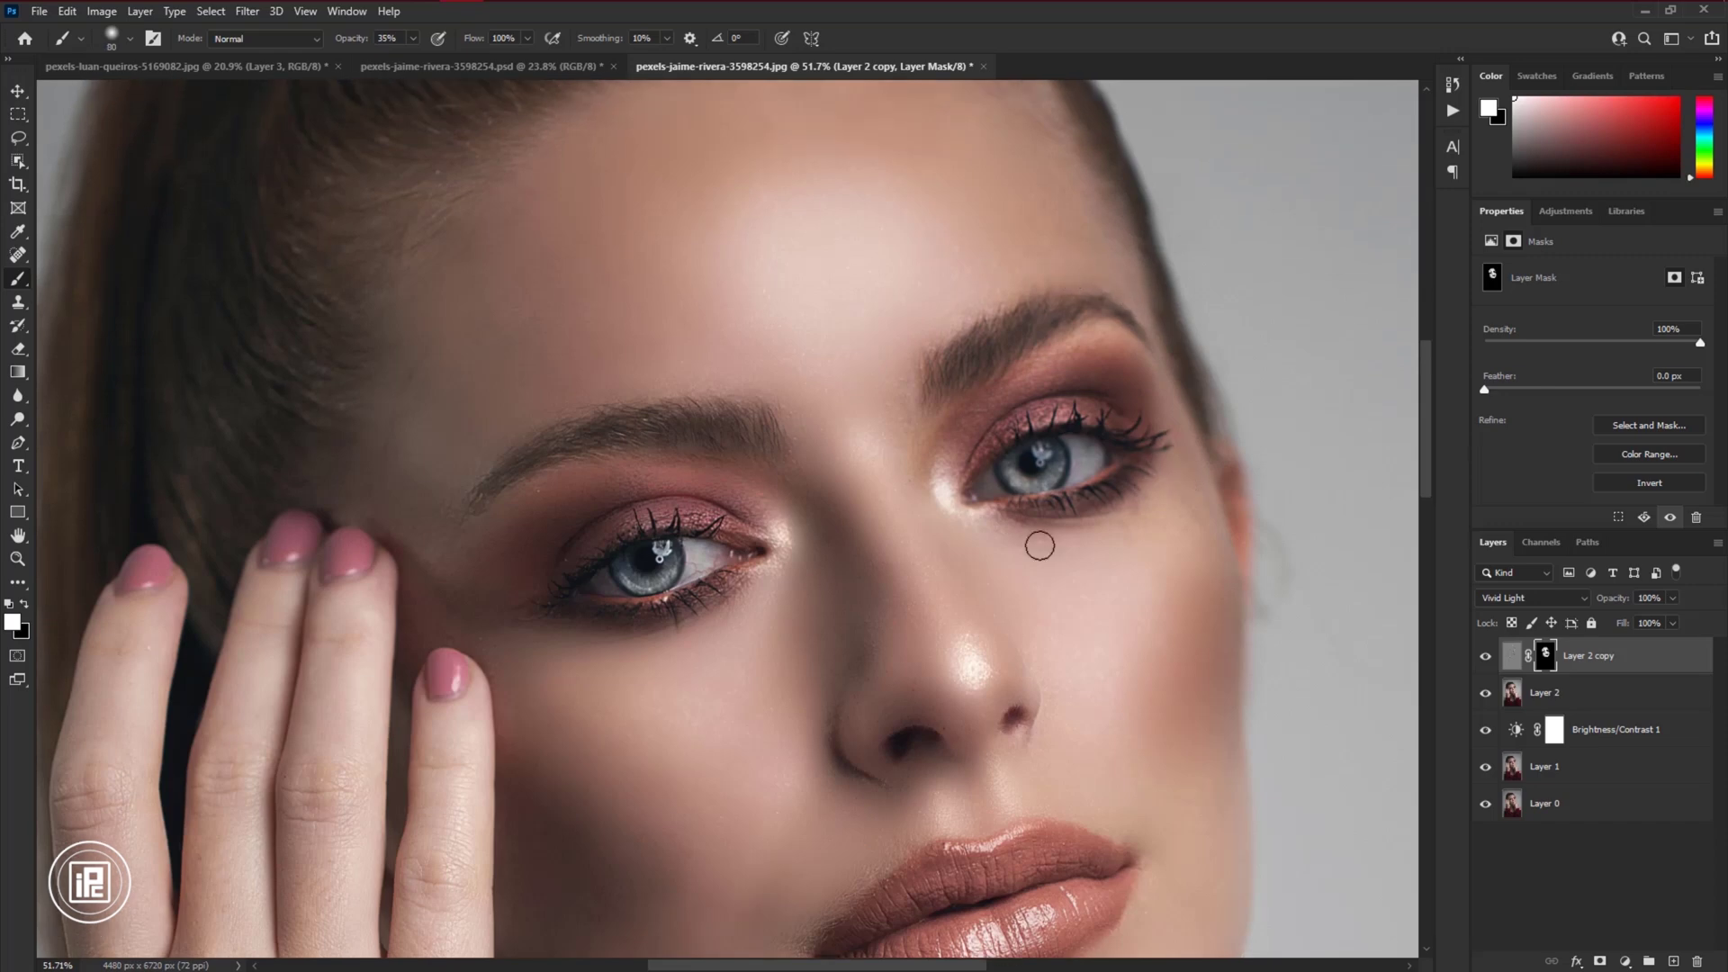
{"action": "key", "text": "bracketleft"}
{"action": "key", "text": "bracketleft"}
{"action": "scroll", "coordinate": [945, 456], "scroll_direction": "up", "scroll_amount": 3}
{"action": "scroll", "coordinate": [948, 549], "scroll_direction": "down", "scroll_amount": 4}
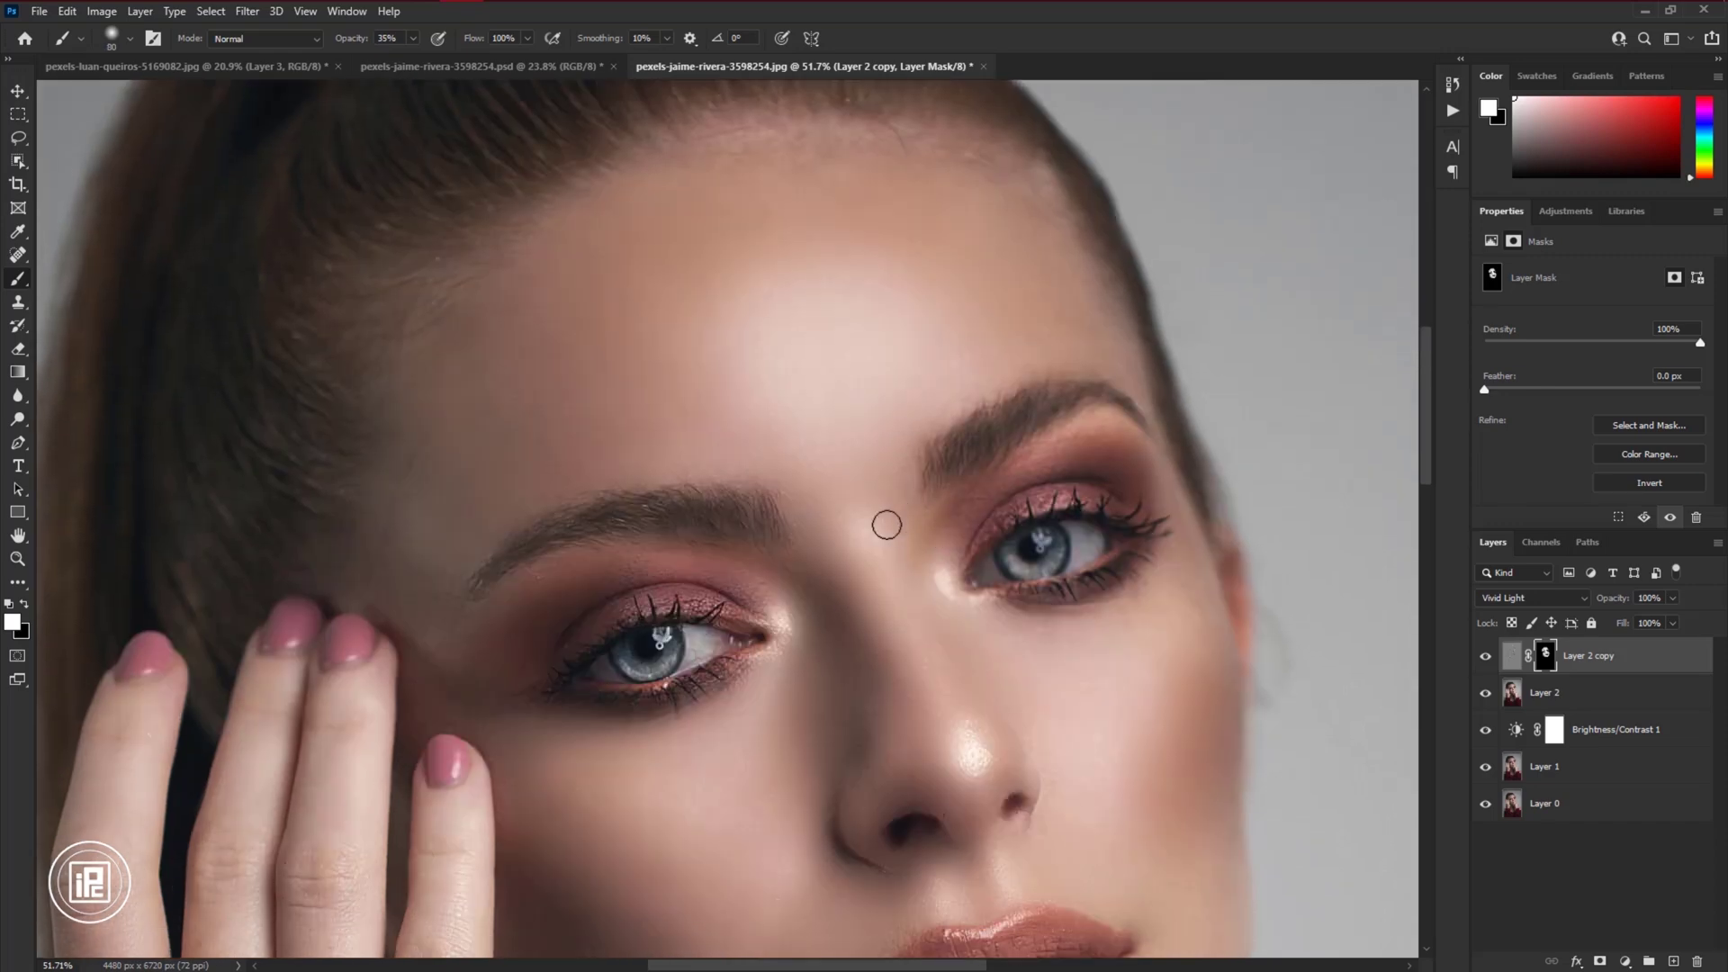
{"action": "scroll", "coordinate": [684, 495], "scroll_direction": "down", "scroll_amount": 3}
{"action": "key", "text": "bracketright"}
{"action": "key", "text": "bracketright"}
{"action": "key", "text": "bracketright"}
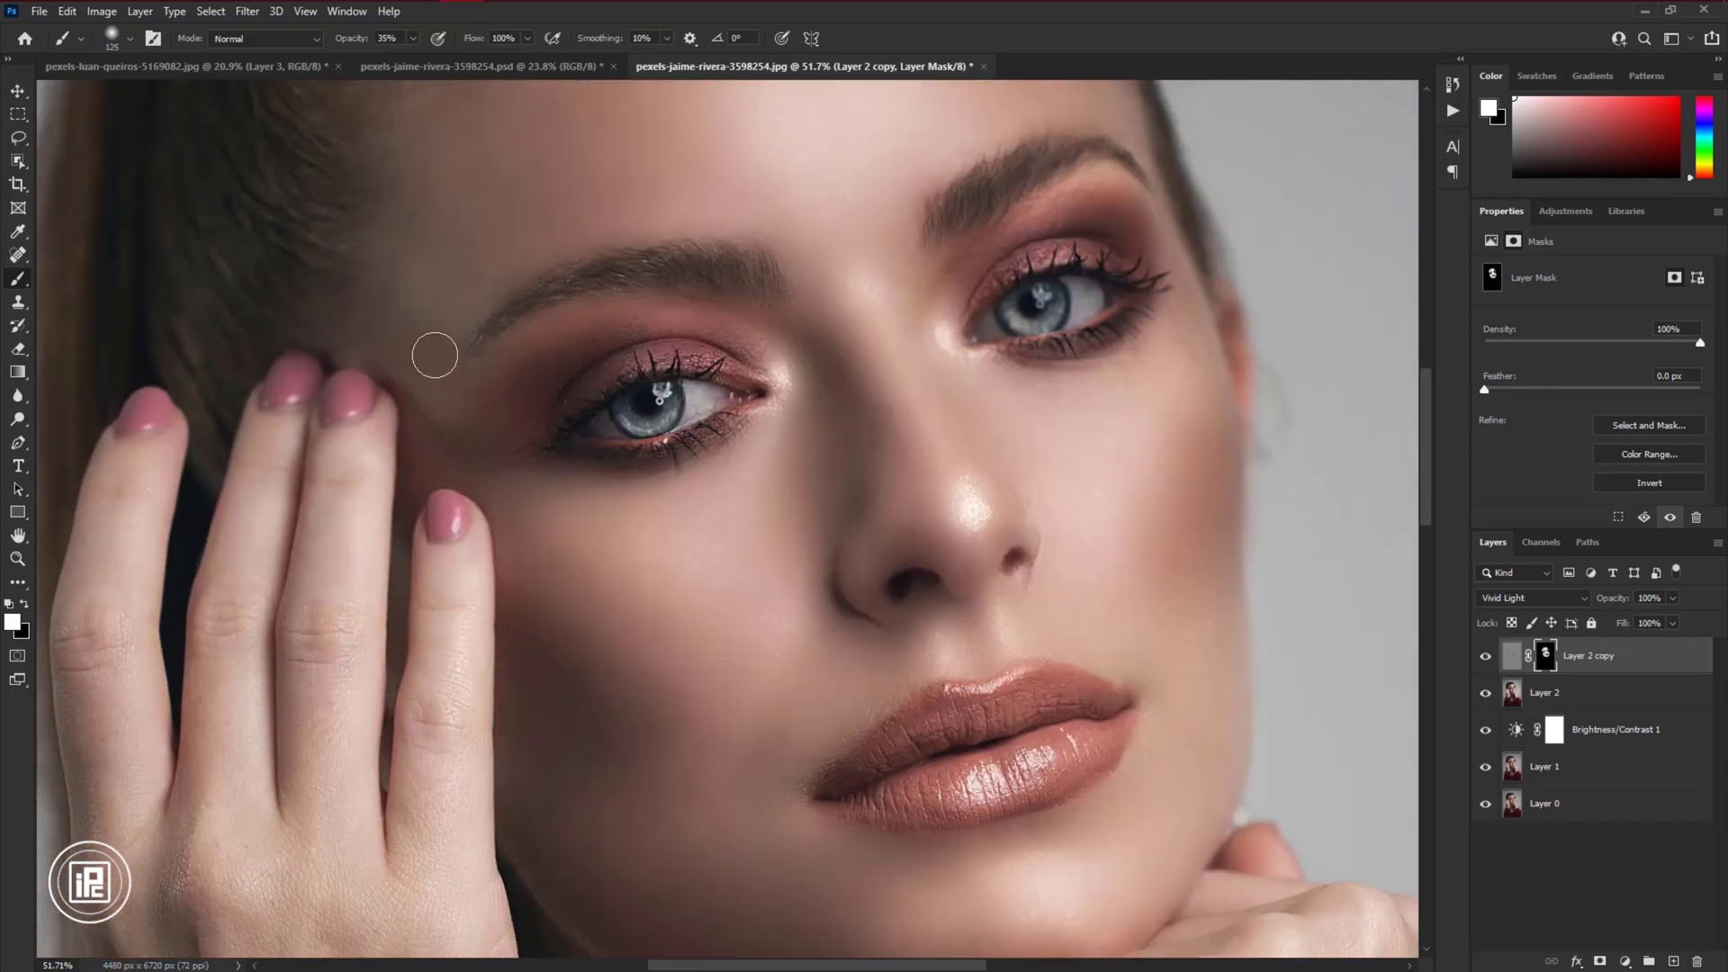
Refine the skin around the mouth, chin and jawline with brush sizes adjusted to each area
{"action": "scroll", "coordinate": [631, 450], "scroll_direction": "up", "scroll_amount": 1}
{"action": "scroll", "coordinate": [848, 536], "scroll_direction": "up", "scroll_amount": 2}
{"action": "scroll", "coordinate": [849, 537], "scroll_direction": "down", "scroll_amount": 5}
{"action": "key", "text": "bracketleft"}
{"action": "key", "text": "bracketleft"}
{"action": "left_click_drag", "start_coordinate": [1152, 522], "coordinate": [840, 586]}
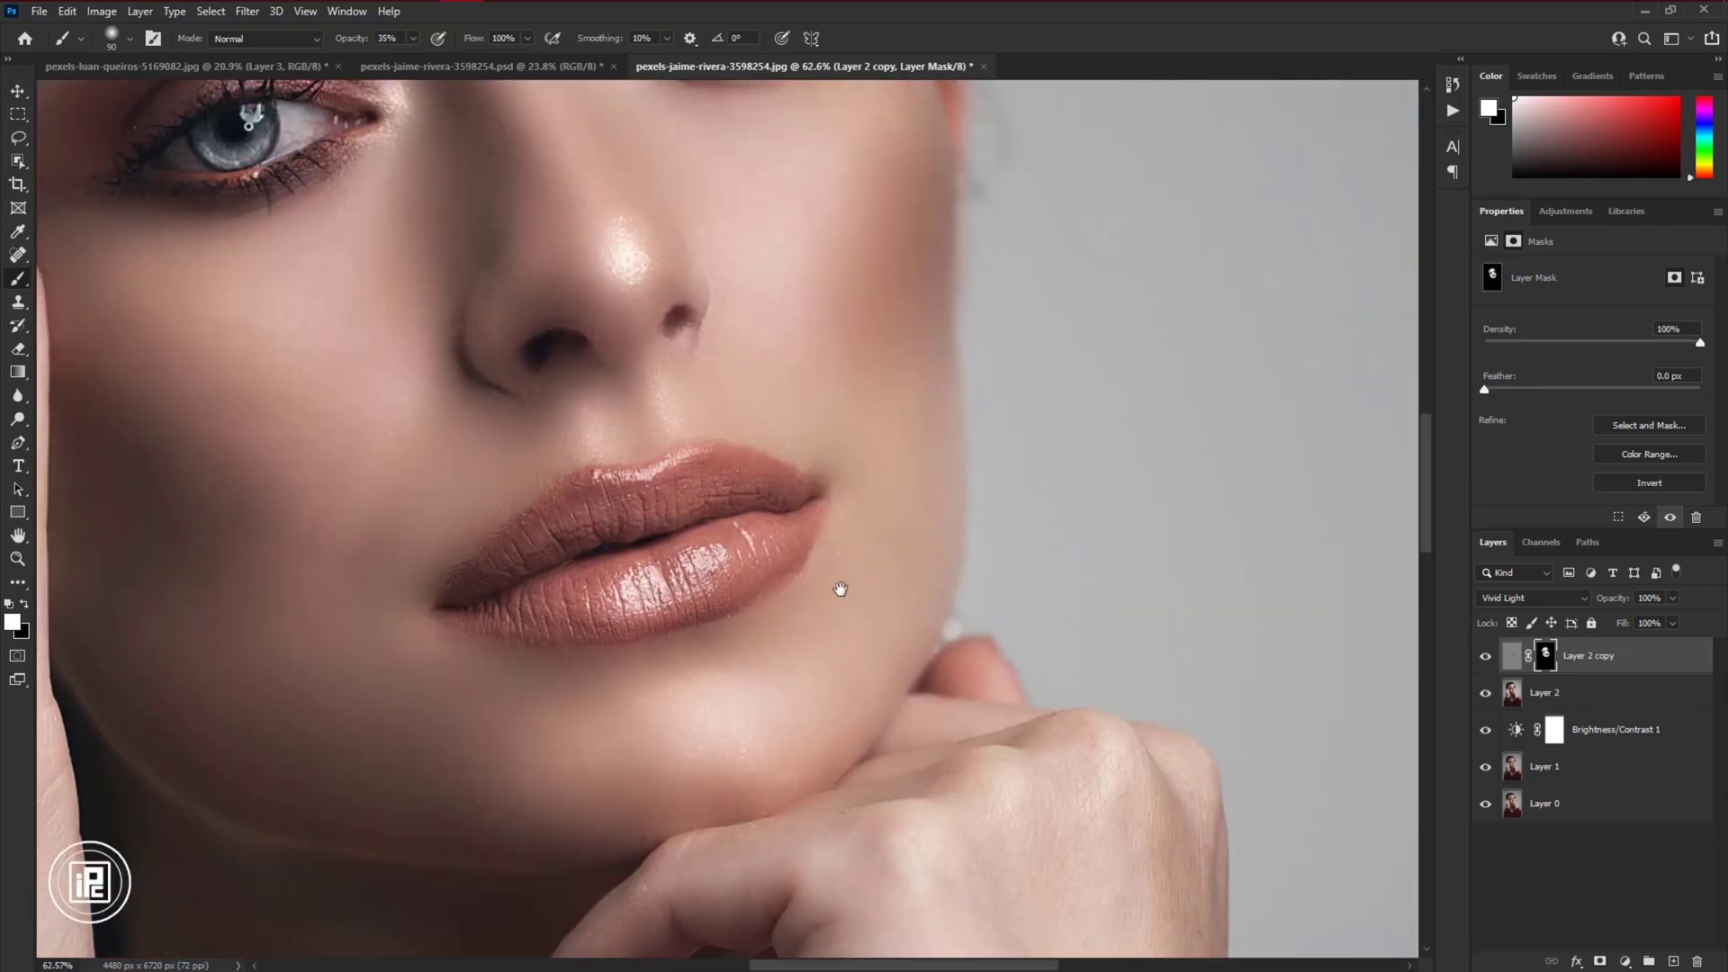
{"action": "mouse_move", "coordinate": [247, 768]}
{"action": "left_mouse_down"}
{"action": "mouse_move", "coordinate": [706, 590]}
{"action": "mouse_move", "coordinate": [628, 614]}
{"action": "left_mouse_up"}
{"action": "key", "text": "bracketright"}
{"action": "key", "text": "bracketright"}
{"action": "key", "text": "bracketright"}
{"action": "key", "text": "bracketright"}
{"action": "key", "text": "bracketright"}
{"action": "scroll", "coordinate": [1099, 630], "scroll_direction": "down", "scroll_amount": 8}
{"action": "key", "text": "bracketleft"}
{"action": "key", "text": "bracketleft"}
{"action": "key", "text": "bracketleft"}
{"action": "scroll", "coordinate": [1026, 696], "scroll_direction": "up", "scroll_amount": 3}
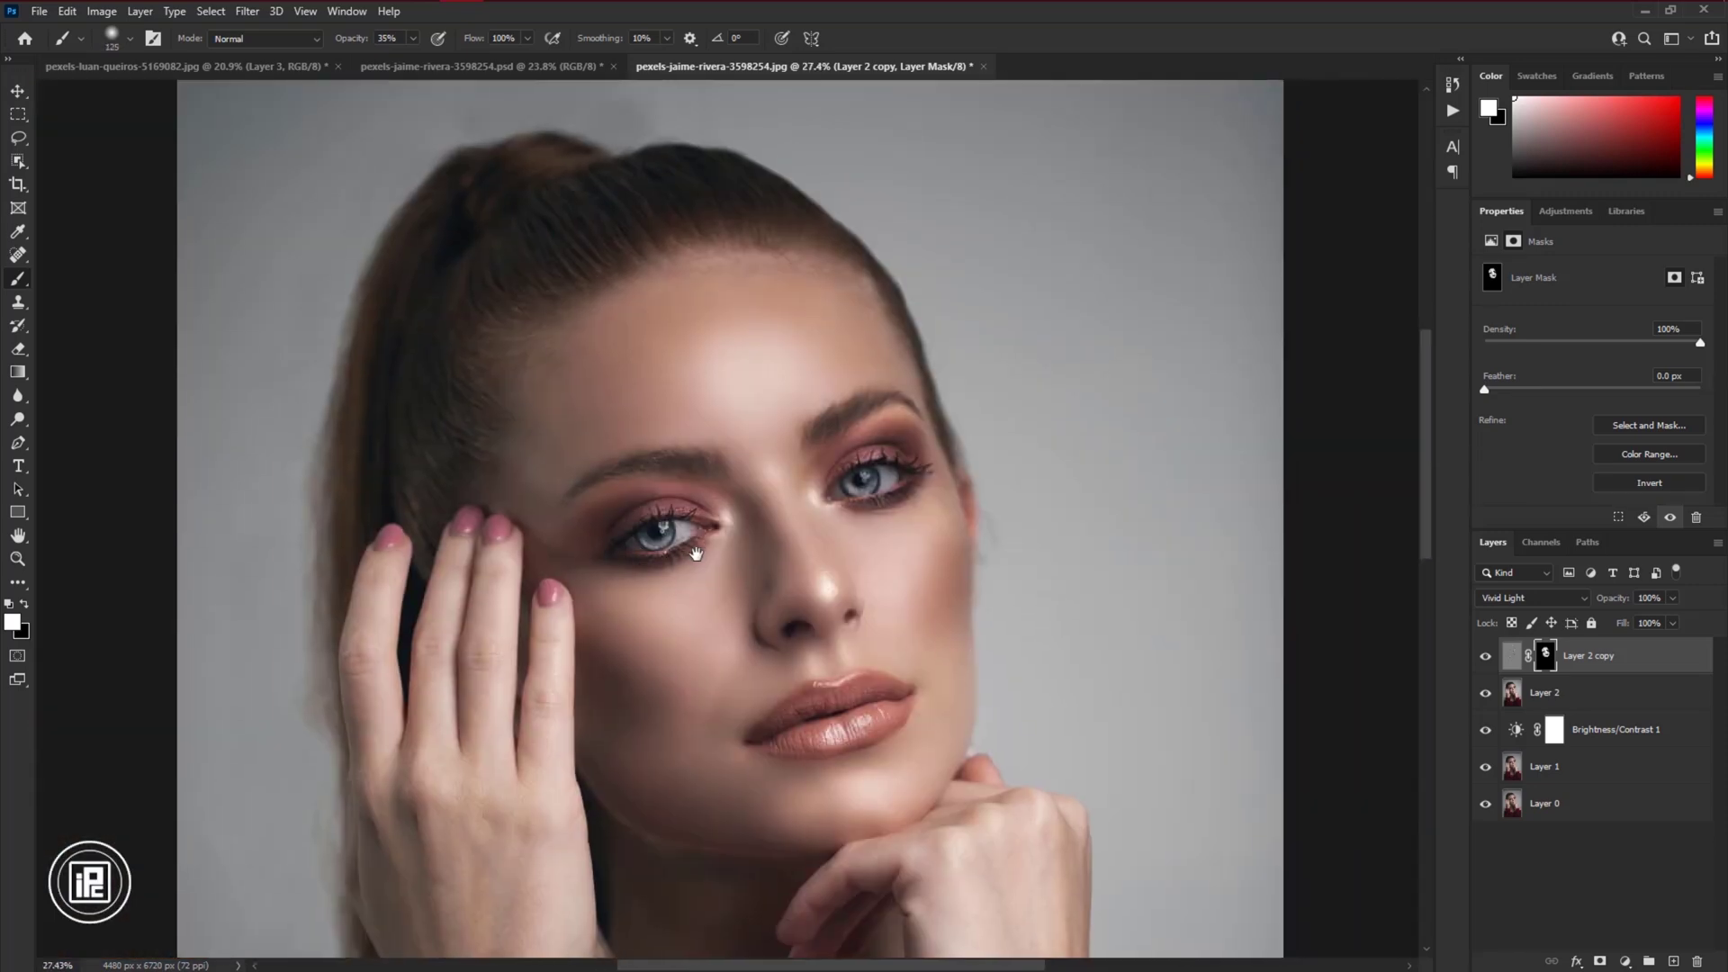
Touch up the forehead skin along the eyebrows and the temple beside the eye with a brush of size 100
{"action": "key", "text": "bracketleft"}
{"action": "key", "text": "bracketleft"}
{"action": "key", "text": "bracketleft"}
{"action": "key", "text": "bracketleft"}
{"action": "key", "text": "bracketleft"}
{"action": "scroll", "coordinate": [855, 414], "scroll_direction": "up", "scroll_amount": 2}
{"action": "scroll", "coordinate": [771, 415], "scroll_direction": "up", "scroll_amount": 3}
{"action": "key", "text": "bracketright"}
{"action": "key", "text": "bracketright"}
{"action": "key", "text": "bracketright"}
{"action": "key", "text": "bracketright"}
{"action": "key", "text": "bracketright"}
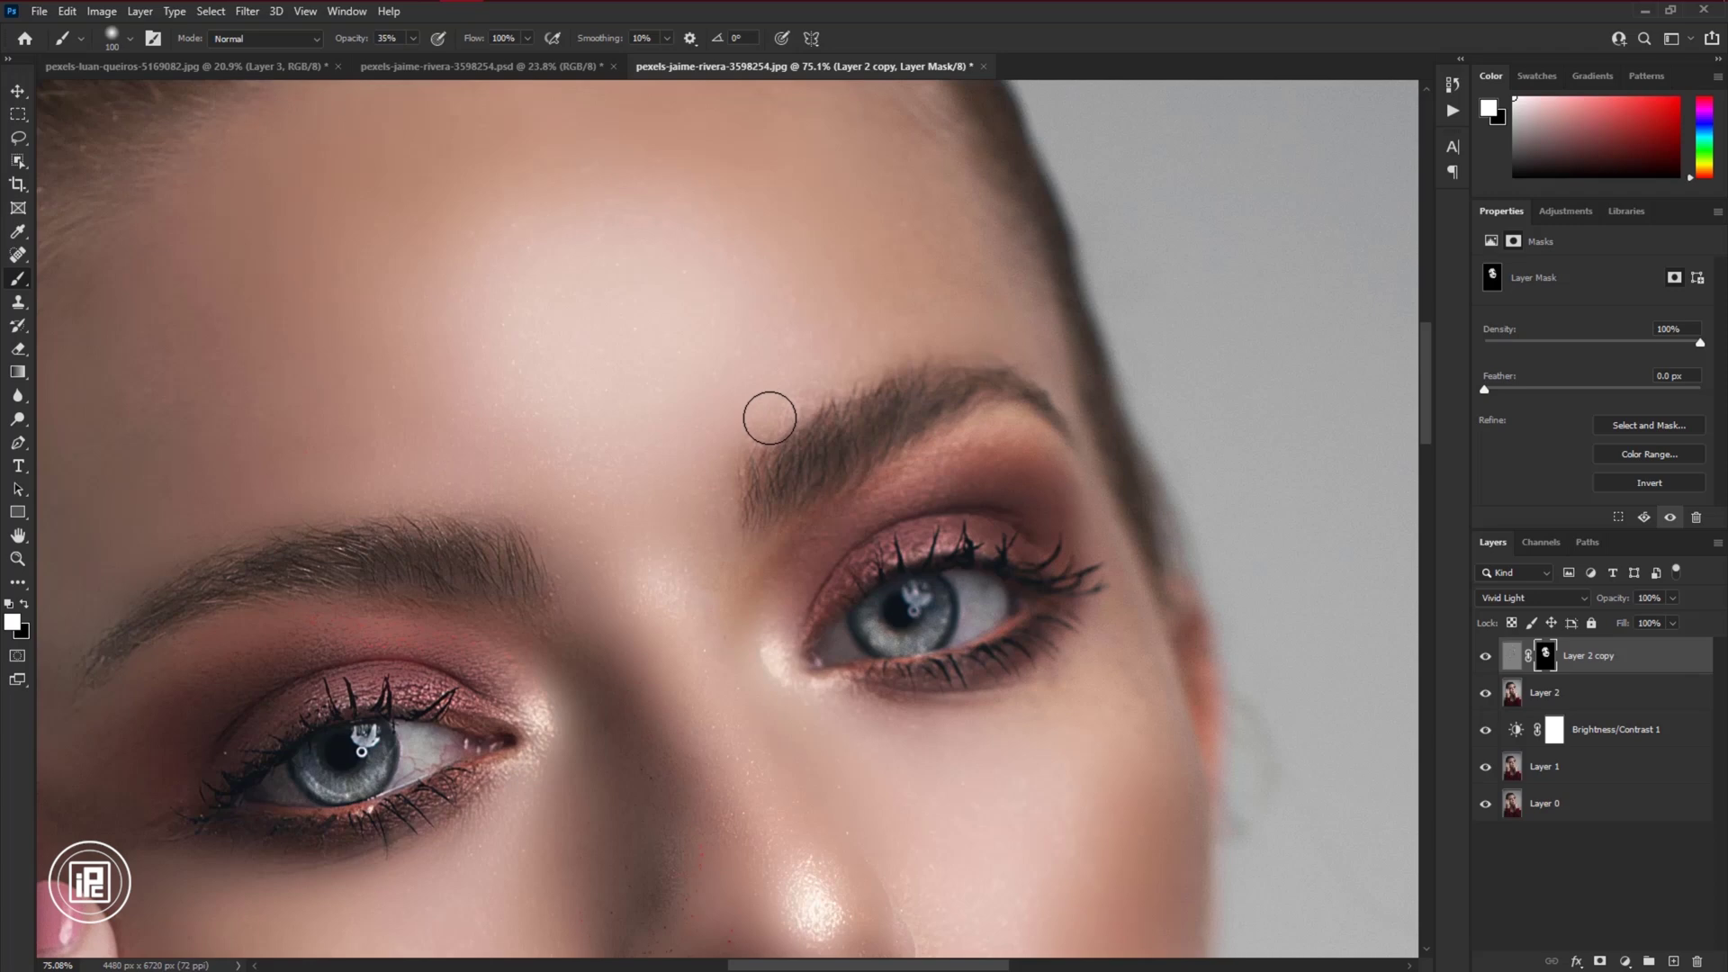
{"action": "scroll", "coordinate": [772, 510], "scroll_direction": "down", "scroll_amount": 5}
{"action": "left_click_drag", "start_coordinate": [531, 565], "coordinate": [779, 482]}
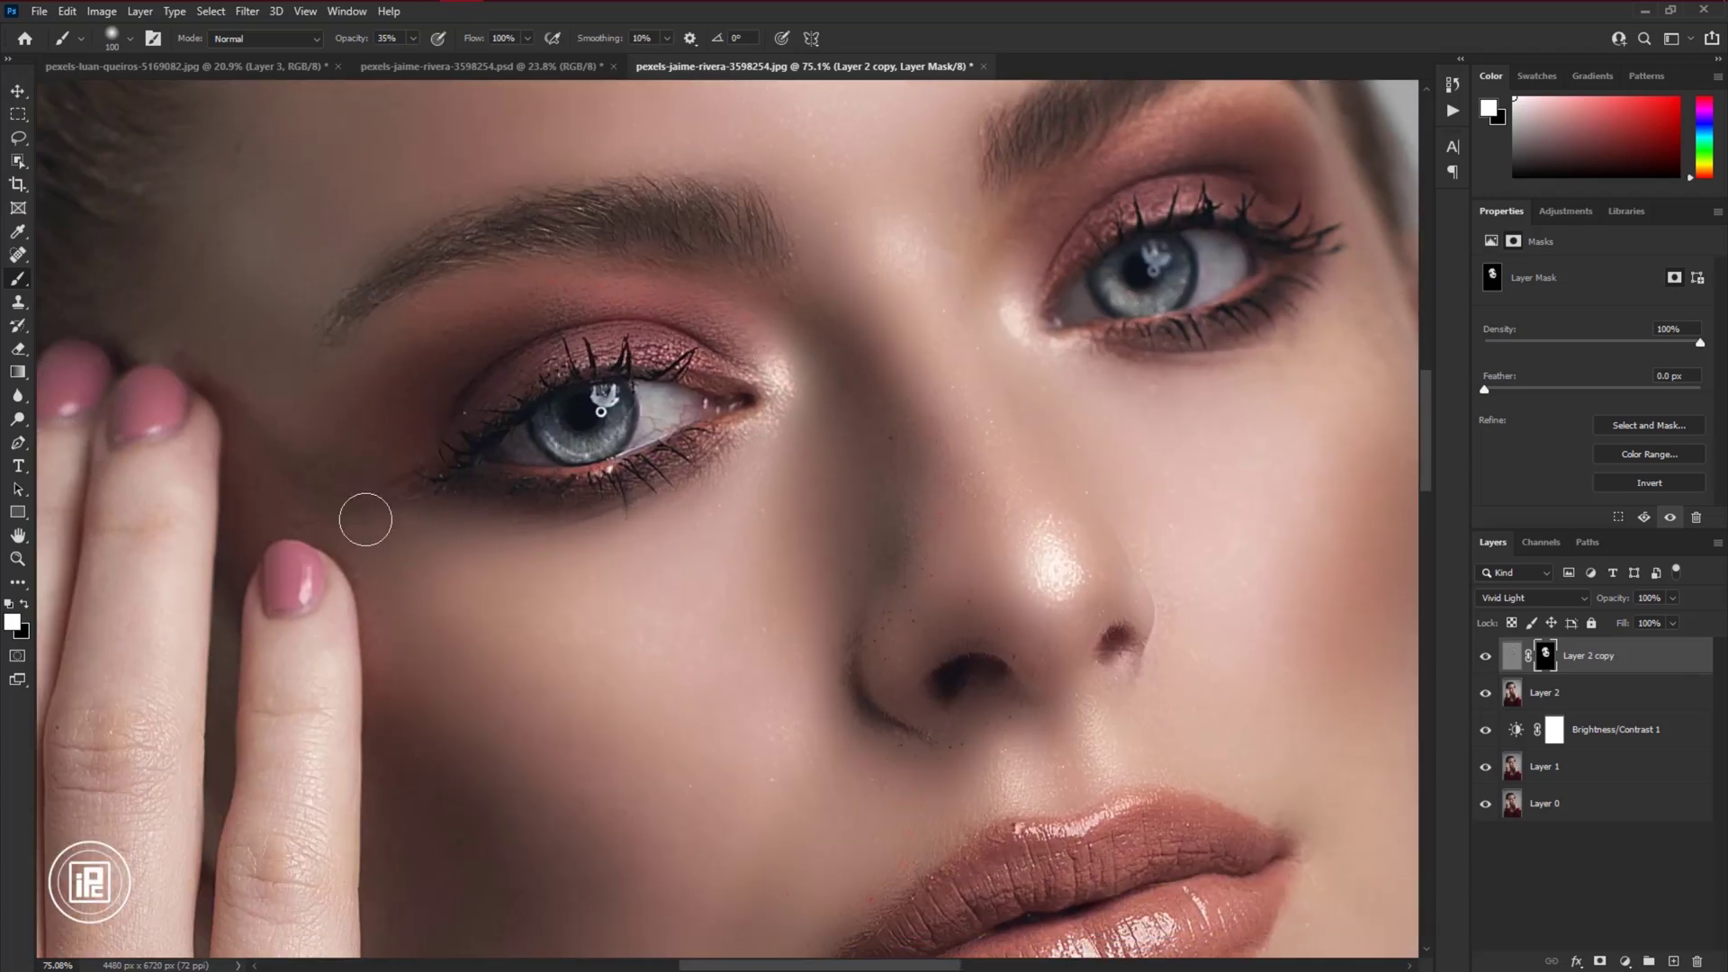
Smooth the fingers of the raised hand on the mask with a 175-pixel brush at 35% opacity
{"action": "scroll", "coordinate": [493, 504], "scroll_direction": "down", "scroll_amount": 5}
{"action": "scroll", "coordinate": [780, 675], "scroll_direction": "down", "scroll_amount": 4}
{"action": "scroll", "coordinate": [383, 512], "scroll_direction": "up", "scroll_amount": 2}
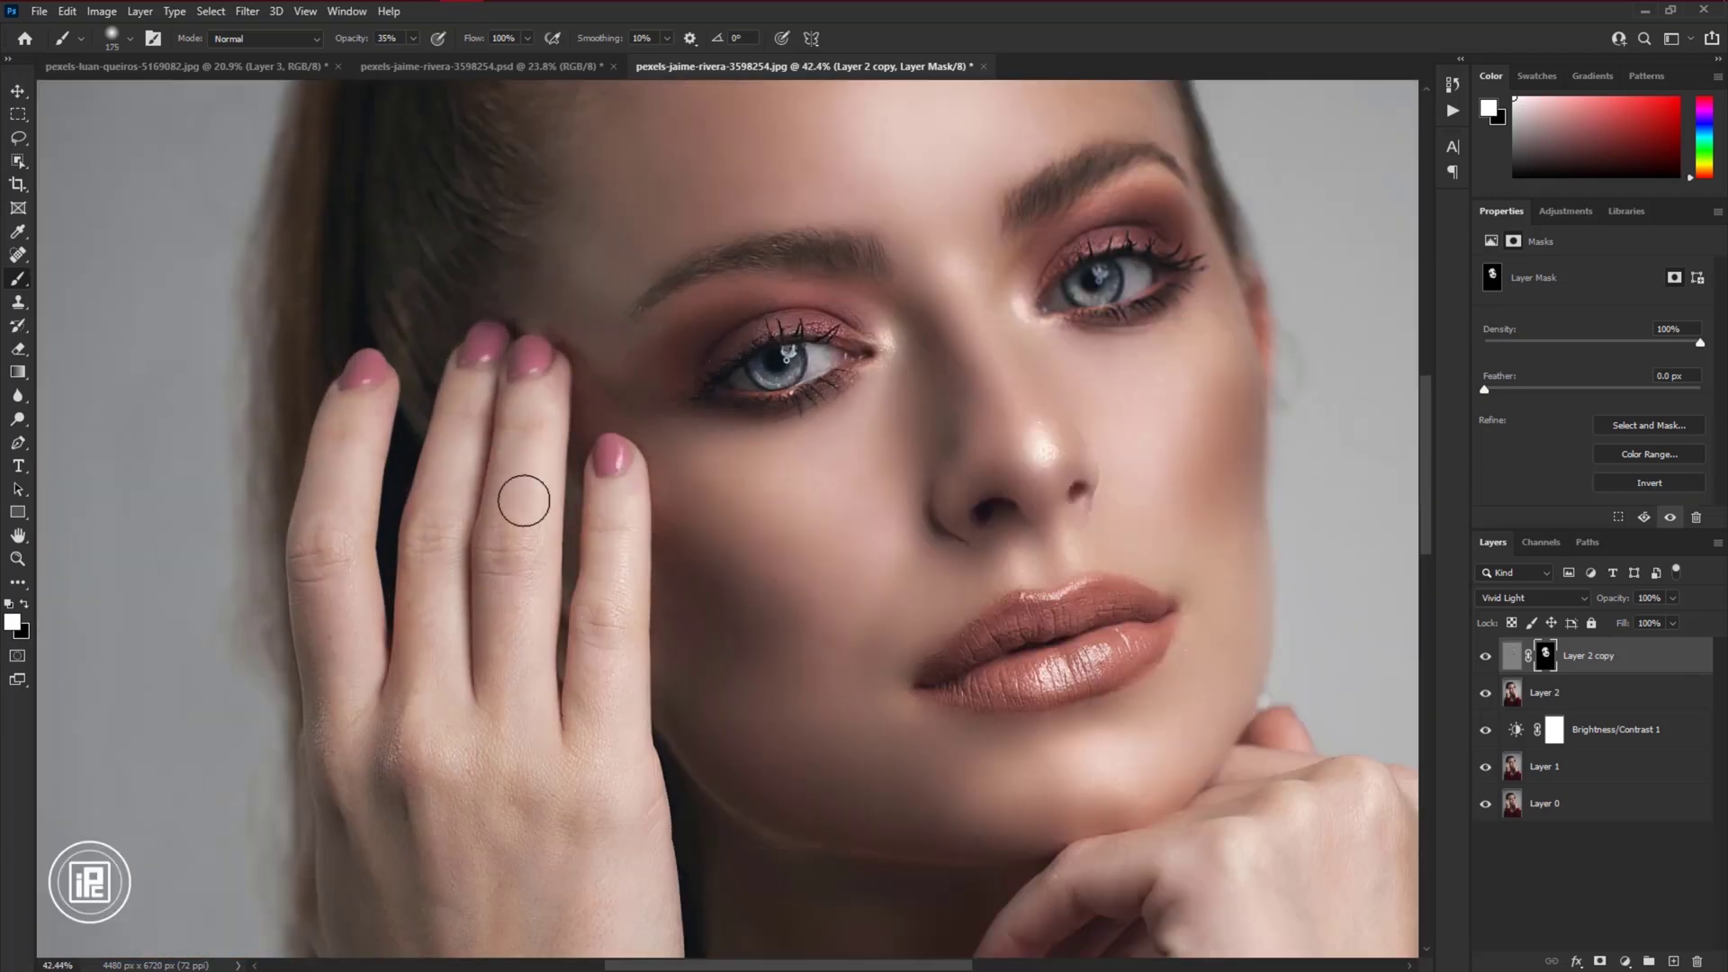
{"action": "scroll", "coordinate": [597, 505], "scroll_direction": "down", "scroll_amount": 3}
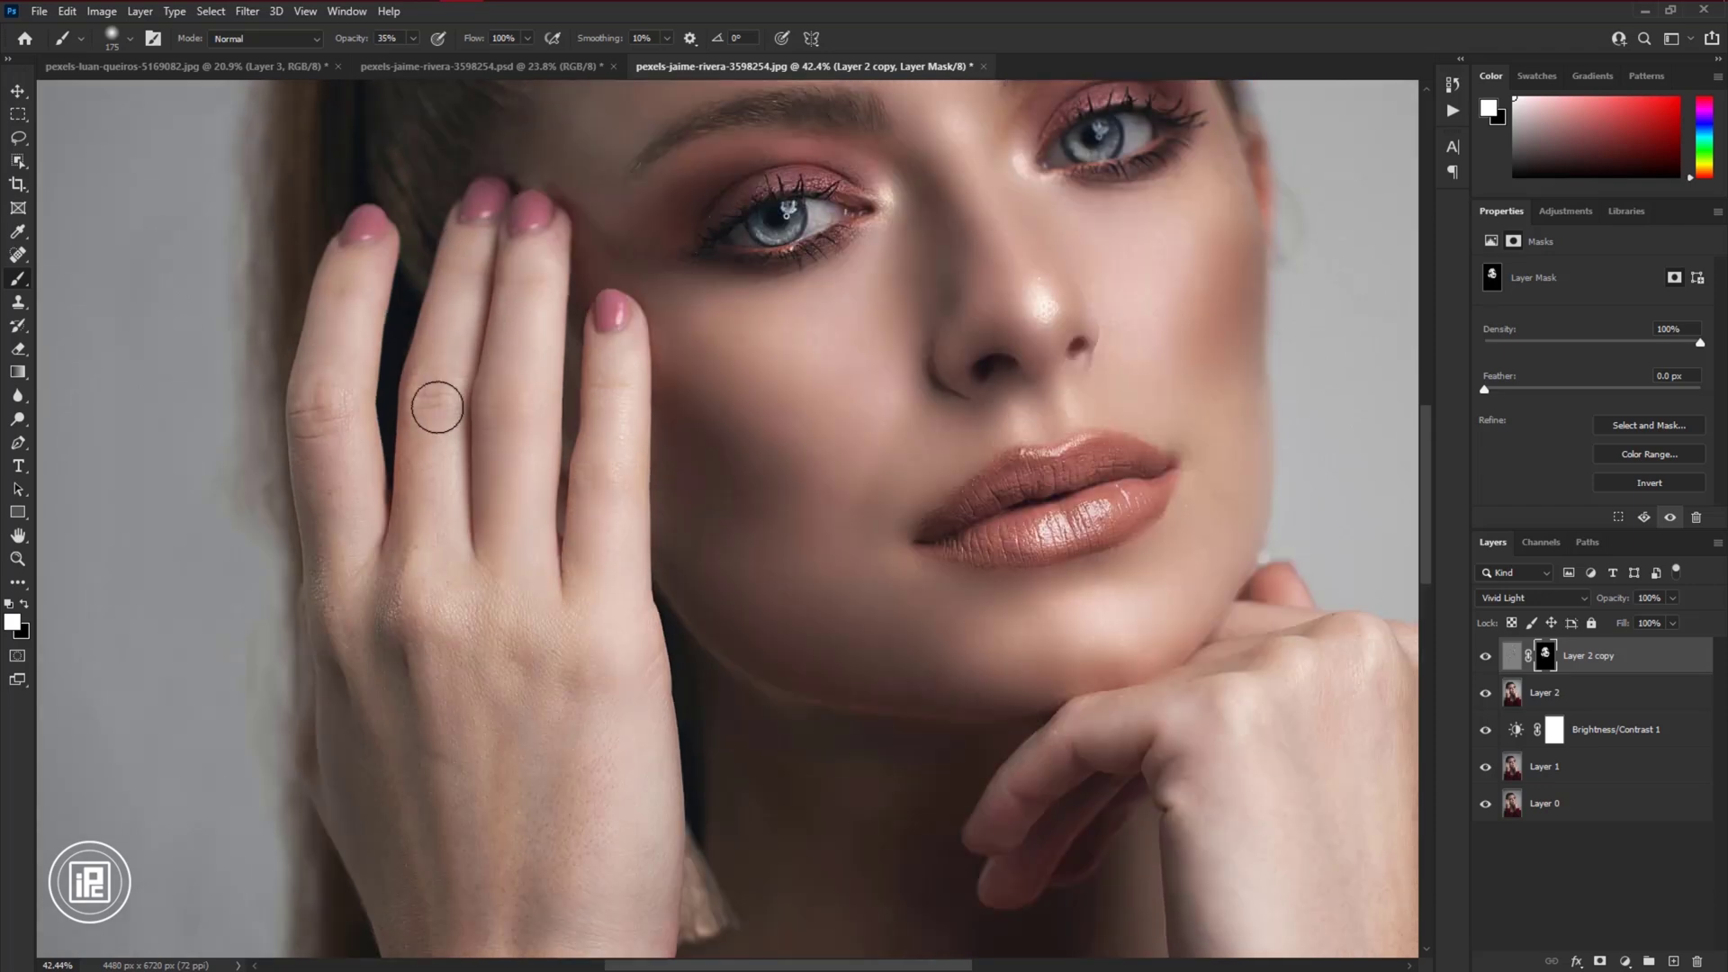
{"action": "scroll", "coordinate": [450, 450], "scroll_direction": "down", "scroll_amount": 2}
{"action": "scroll", "coordinate": [448, 297], "scroll_direction": "up", "scroll_amount": 1}
Set the brush opacity to 71% and smooth the finger joints and knuckles of the raised hand
{"action": "key", "text": "7"}
{"action": "key", "text": "1"}
{"action": "scroll", "coordinate": [454, 549], "scroll_direction": "down", "scroll_amount": 2}
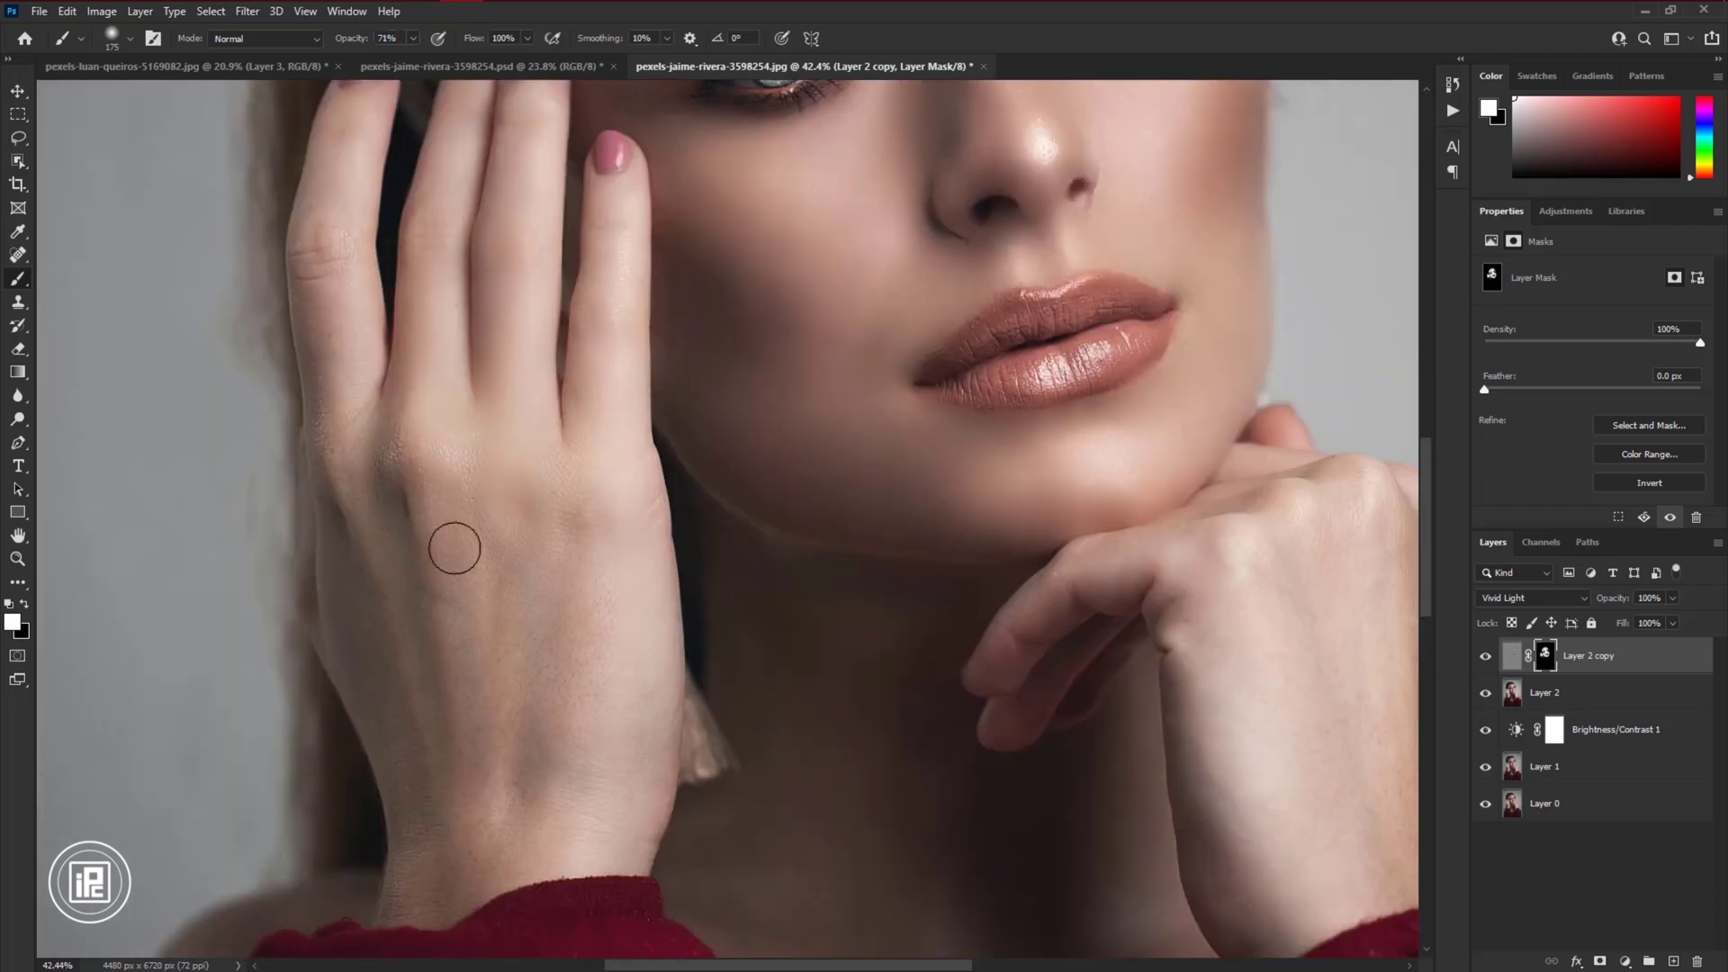
{"action": "scroll", "coordinate": [455, 548], "scroll_direction": "up", "scroll_amount": 2}
{"action": "scroll", "coordinate": [387, 423], "scroll_direction": "down", "scroll_amount": 1}
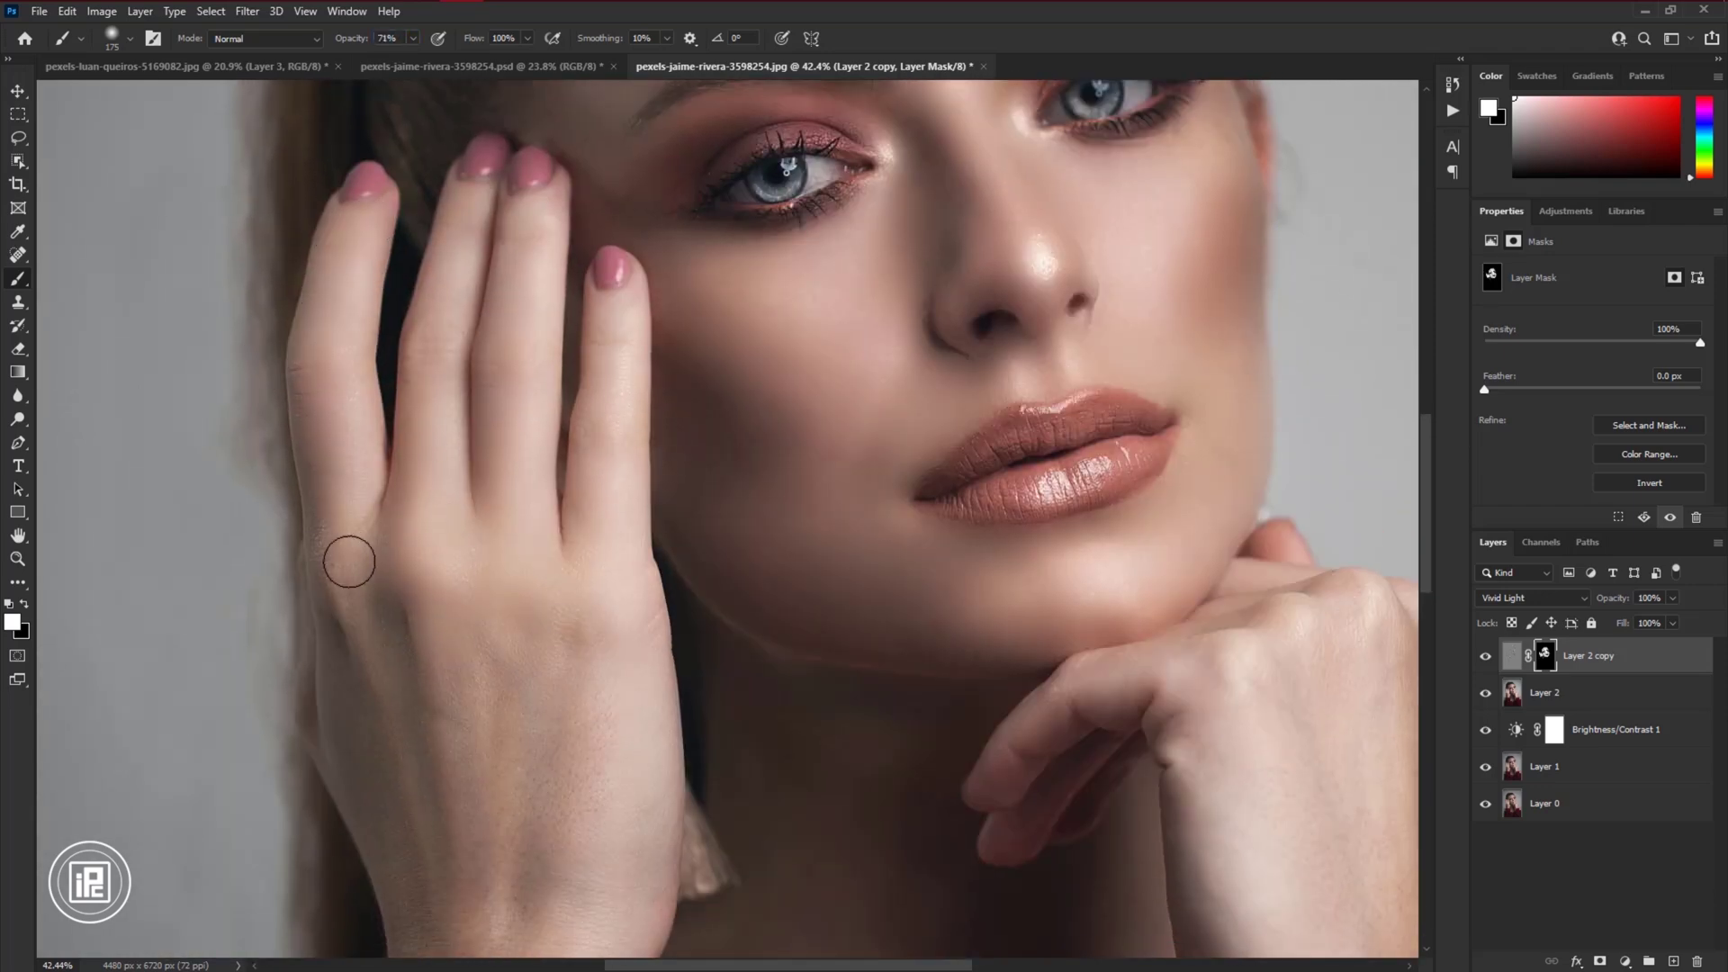
Smooth the back of the raised hand with a 300-pixel brush and the wrist near the sleeve with a 100-pixel brush
{"action": "scroll", "coordinate": [351, 594], "scroll_direction": "down", "scroll_amount": 5}
{"action": "key", "text": "bracketright"}
{"action": "key", "text": "bracketright"}
{"action": "key", "text": "bracketright"}
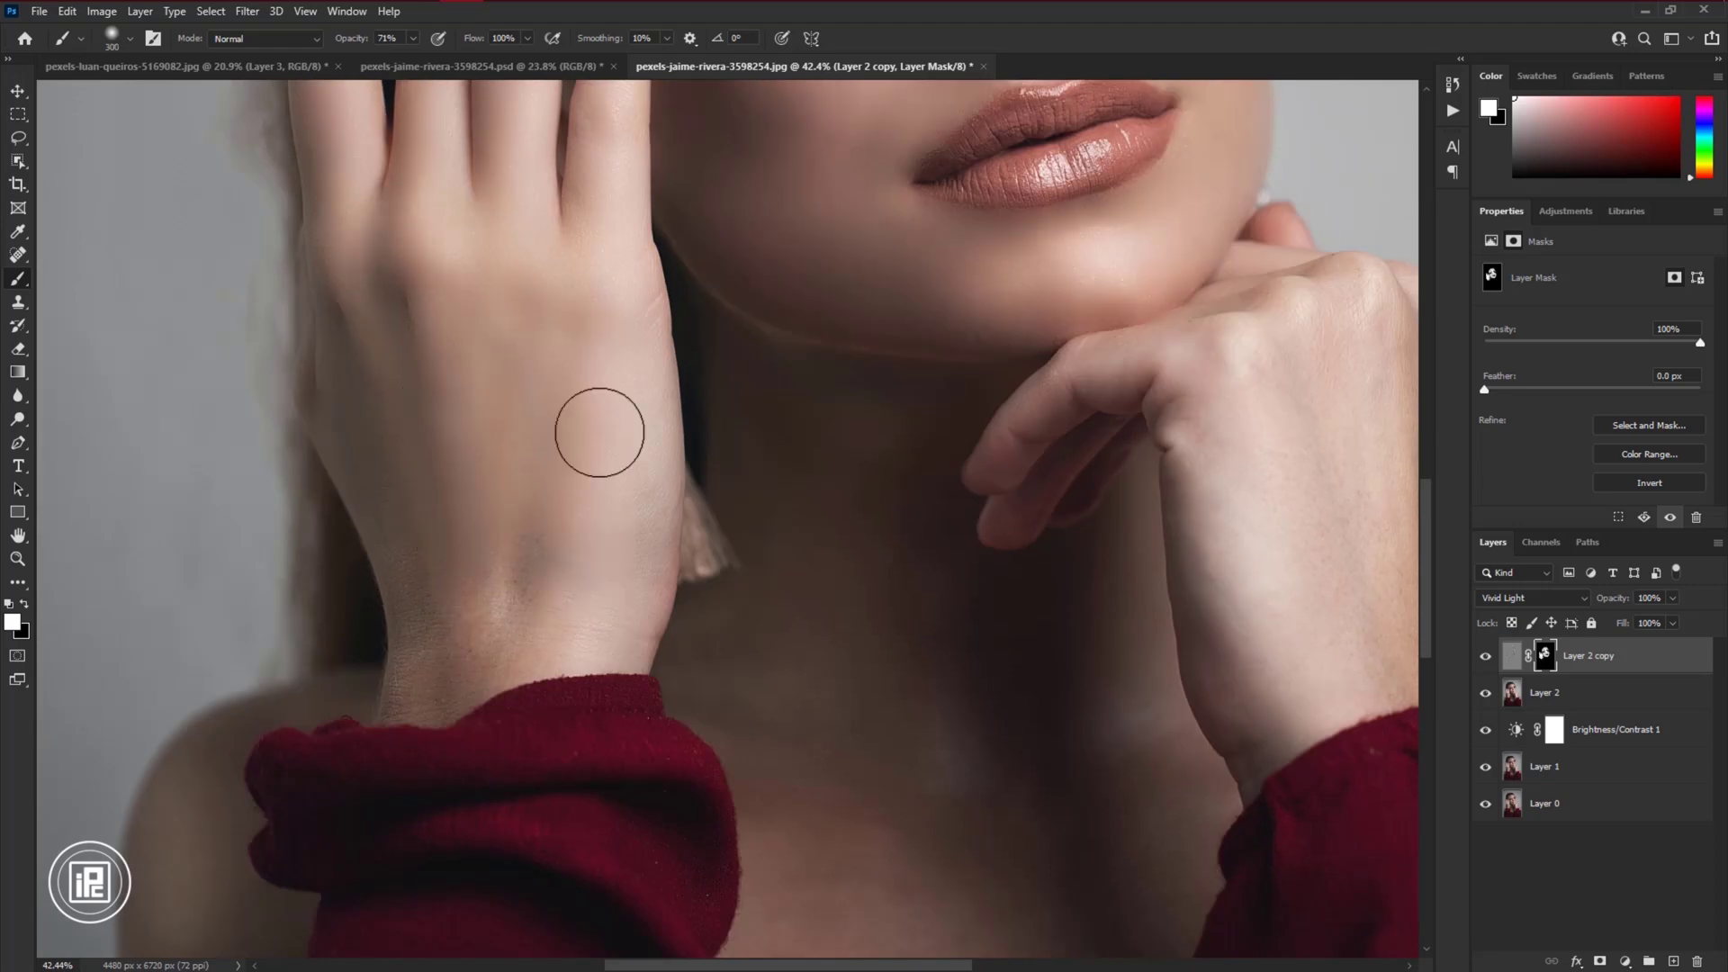
{"action": "scroll", "coordinate": [599, 432], "scroll_direction": "down", "scroll_amount": 2}
{"action": "key", "text": "bracketleft"}
{"action": "key", "text": "bracketleft"}
{"action": "key", "text": "bracketleft"}
{"action": "key", "text": "bracketleft"}
{"action": "key", "text": "bracketleft"}
{"action": "key", "text": "bracketleft"}
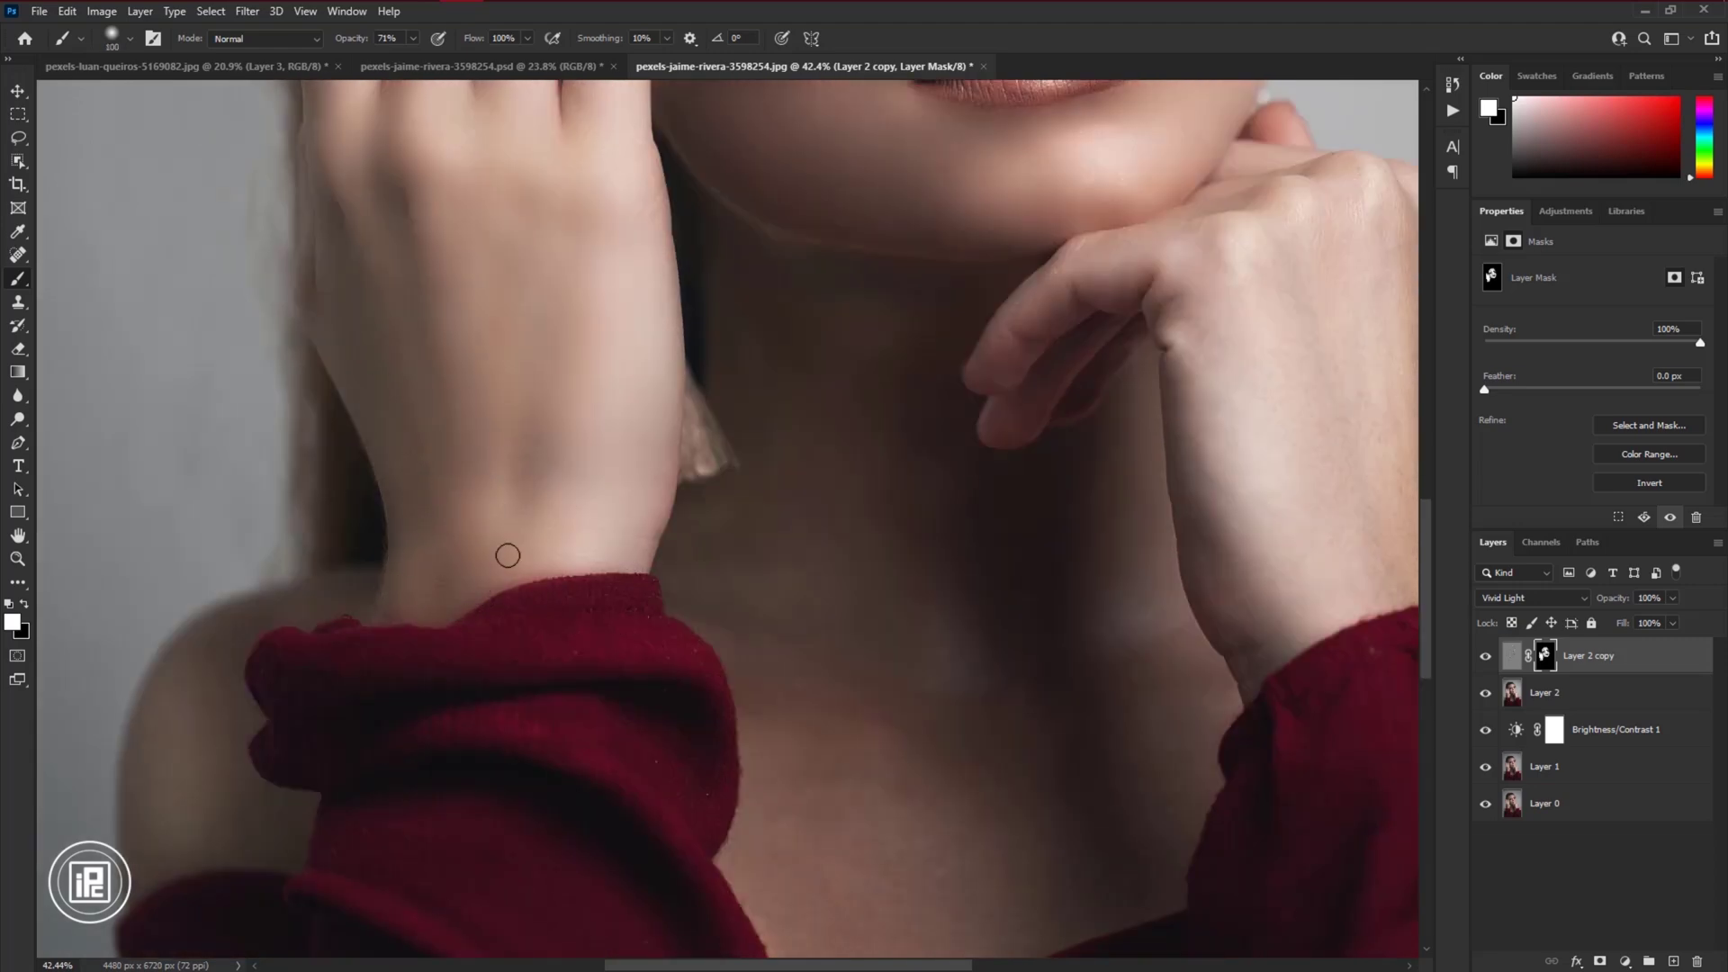
Smooth the back of the hand under the chin on the layer mask with a 400-pixel white brush at 71% opacity
{"action": "key", "text": "bracketright"}
{"action": "key", "text": "bracketright"}
{"action": "key", "text": "bracketright"}
{"action": "key", "text": "bracketright"}
{"action": "scroll", "coordinate": [559, 502], "scroll_direction": "up", "scroll_amount": 2}
{"action": "scroll", "coordinate": [522, 540], "scroll_direction": "down", "scroll_amount": 5}
{"action": "scroll", "coordinate": [941, 474], "scroll_direction": "up", "scroll_amount": 5}
{"action": "key", "text": "bracketright"}
{"action": "key", "text": "bracketright"}
{"action": "key", "text": "bracketright"}
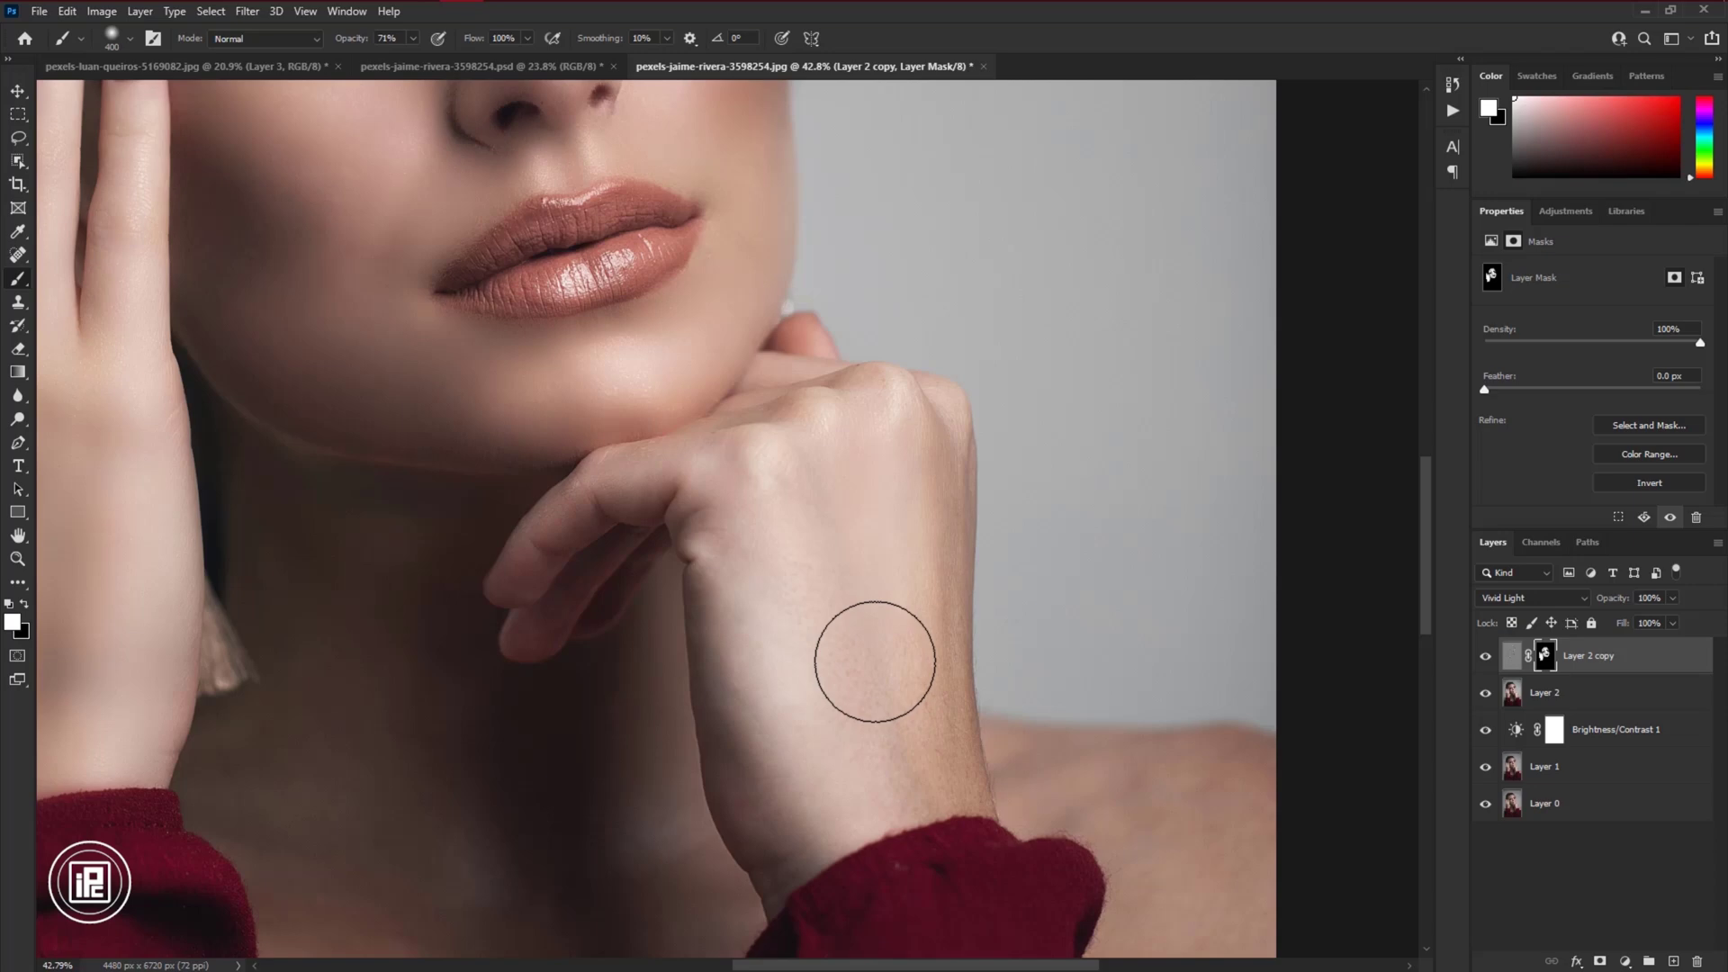
{"action": "scroll", "coordinate": [891, 612], "scroll_direction": "down", "scroll_amount": 2}
Smooth the knuckles and upper edge of the hand under the chin with a 150-pixel brush
{"action": "key", "text": "bracketleft"}
{"action": "key", "text": "bracketleft"}
{"action": "key", "text": "bracketleft"}
{"action": "key", "text": "bracketleft"}
{"action": "key", "text": "bracketleft"}
{"action": "scroll", "coordinate": [945, 428], "scroll_direction": "up", "scroll_amount": 2}
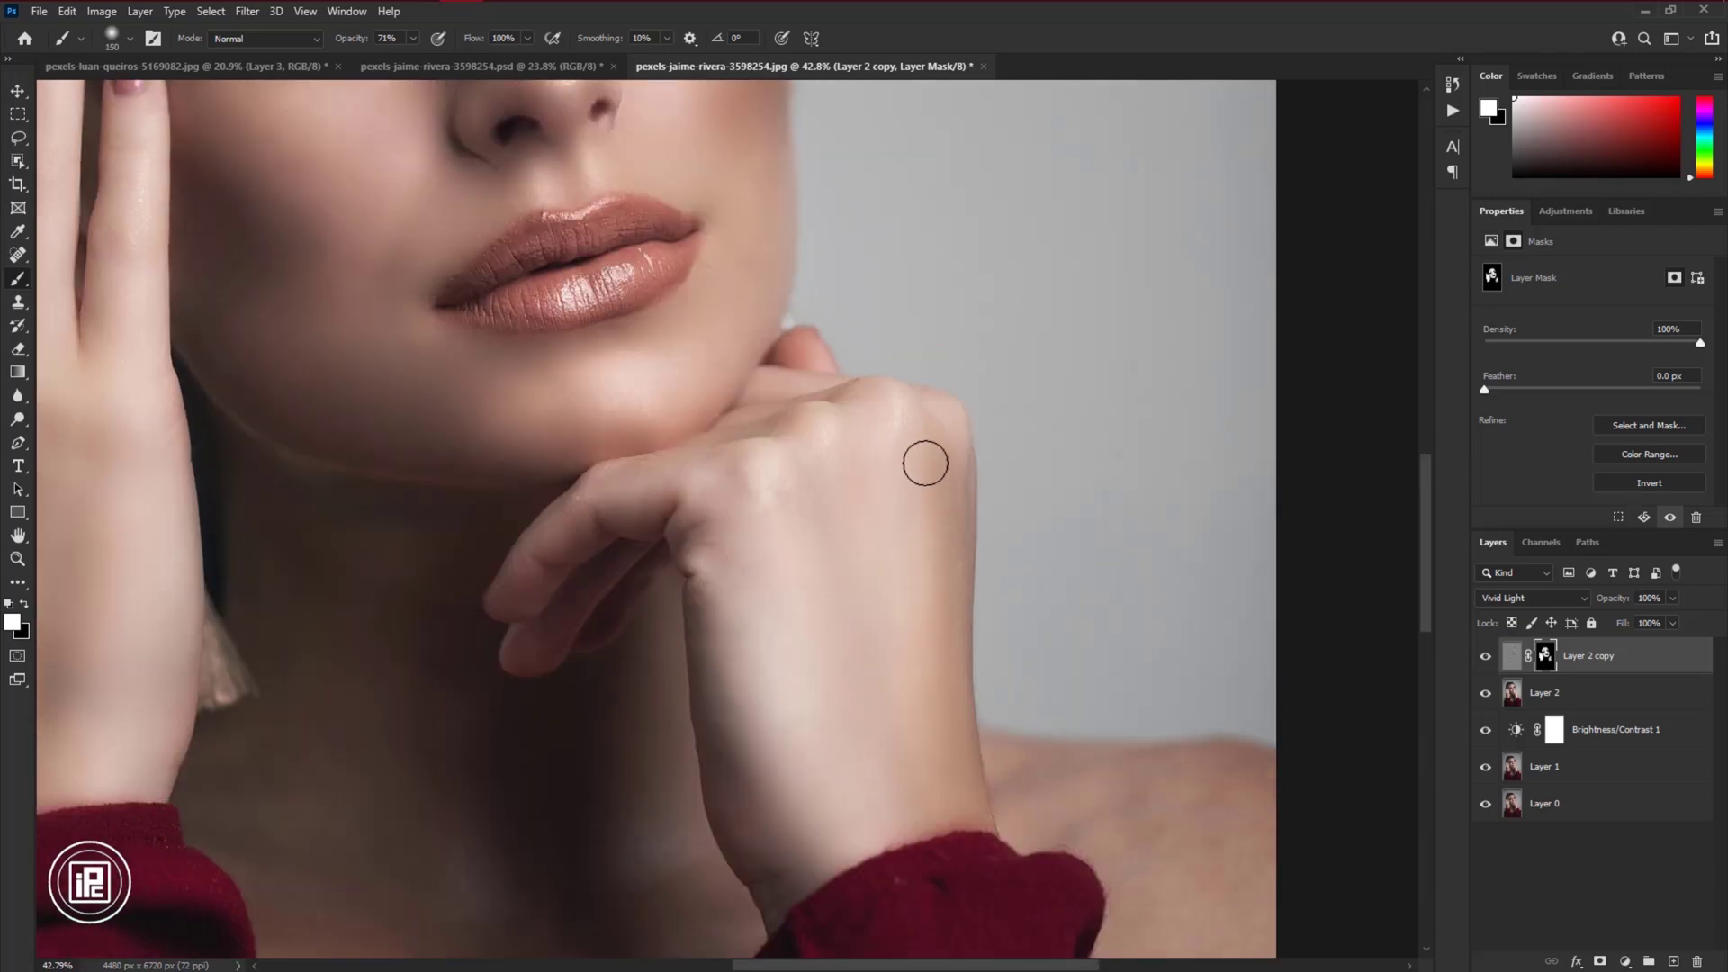
{"action": "scroll", "coordinate": [582, 487], "scroll_direction": "down", "scroll_amount": 2}
{"action": "scroll", "coordinate": [764, 474], "scroll_direction": "up", "scroll_amount": 2}
{"action": "scroll", "coordinate": [746, 415], "scroll_direction": "down", "scroll_amount": 1}
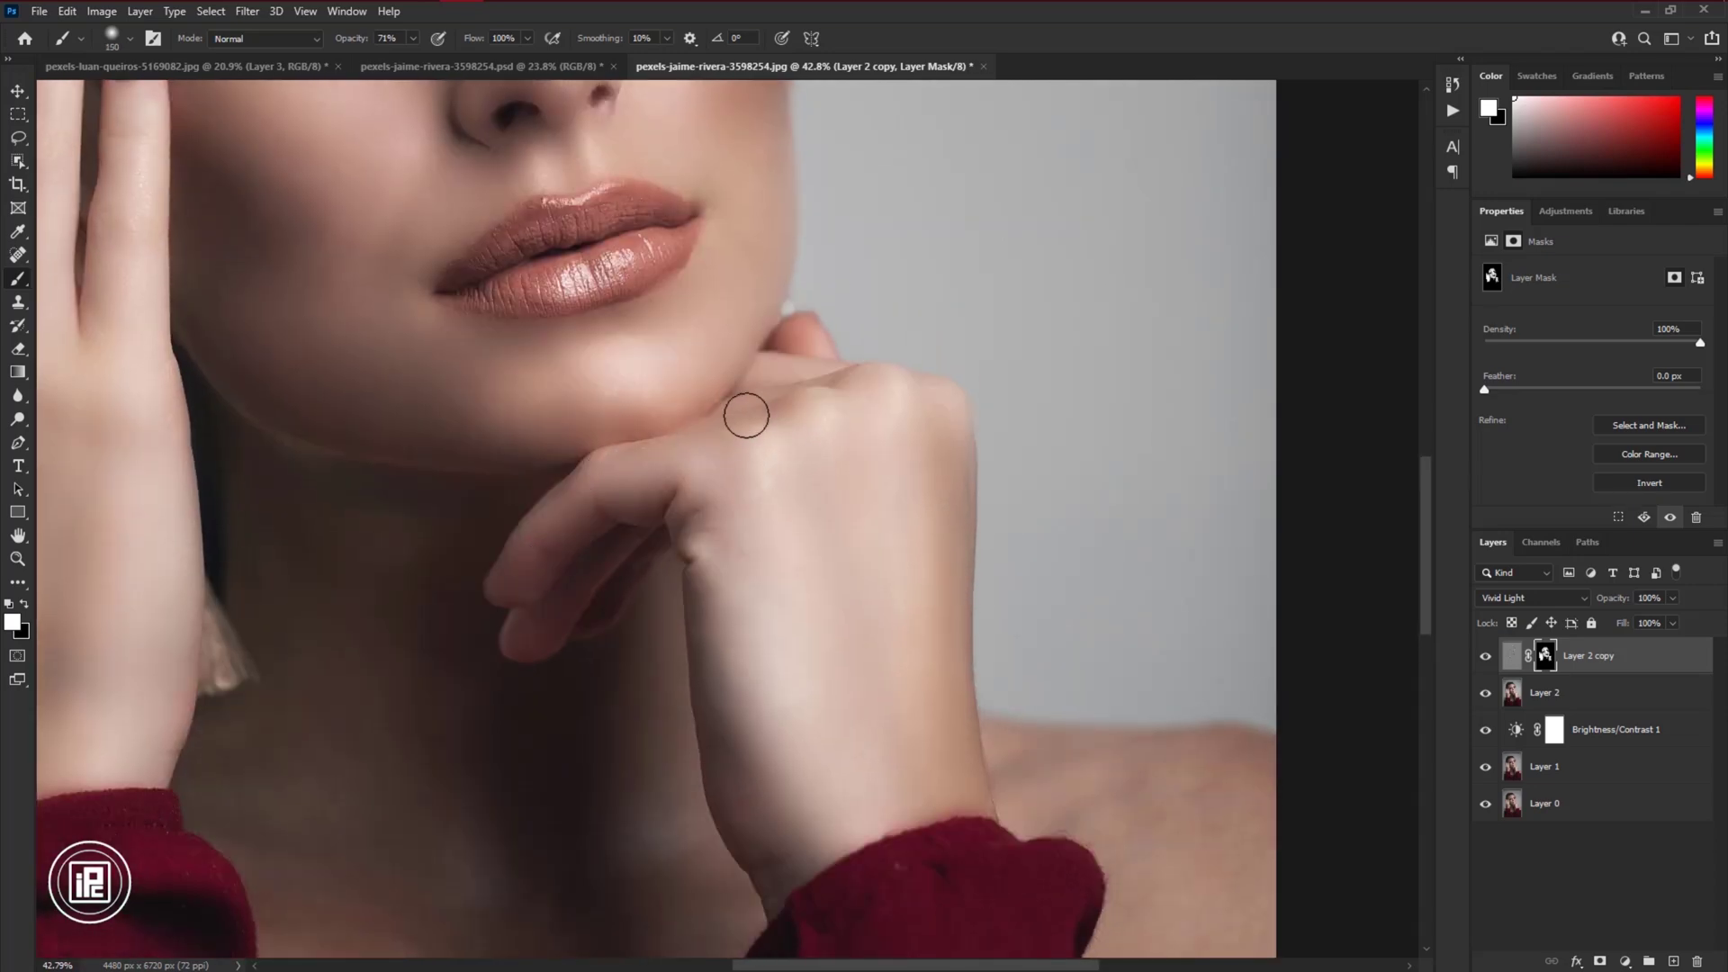
{"action": "scroll", "coordinate": [883, 451], "scroll_direction": "down", "scroll_amount": 5}
{"action": "scroll", "coordinate": [856, 442], "scroll_direction": "up", "scroll_amount": 6}
Paint black at 25% opacity on the mask where the jaw meets the hand to bring back the edge
{"action": "left_click", "coordinate": [24, 604]}
{"action": "left_click_drag", "start_coordinate": [354, 44], "coordinate": [313, 44]}
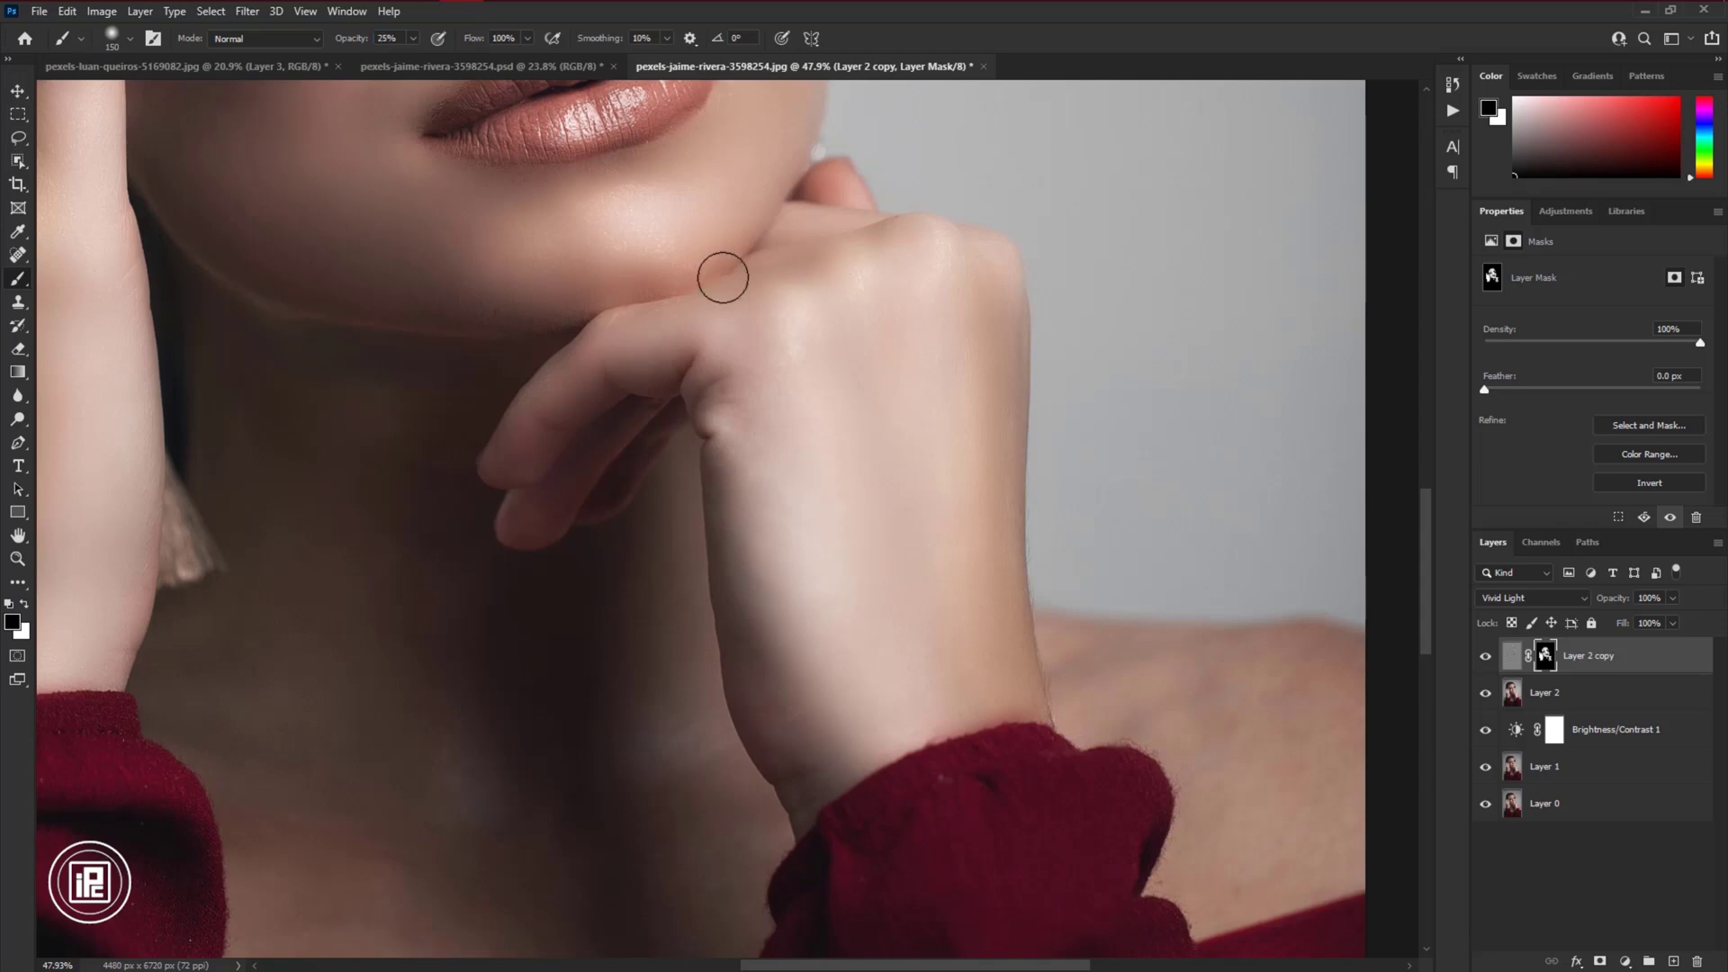
{"action": "scroll", "coordinate": [474, 232], "scroll_direction": "up", "scroll_amount": 1}
Switch back to white and touch up the skin from the bent fingers to the mouth corner with an 80-pixel brush
{"action": "key", "text": "x"}
{"action": "key", "text": "bracketleft"}
{"action": "key", "text": "bracketleft"}
{"action": "key", "text": "bracketleft"}
{"action": "key", "text": "bracketleft"}
{"action": "scroll", "coordinate": [612, 317], "scroll_direction": "up", "scroll_amount": 3}
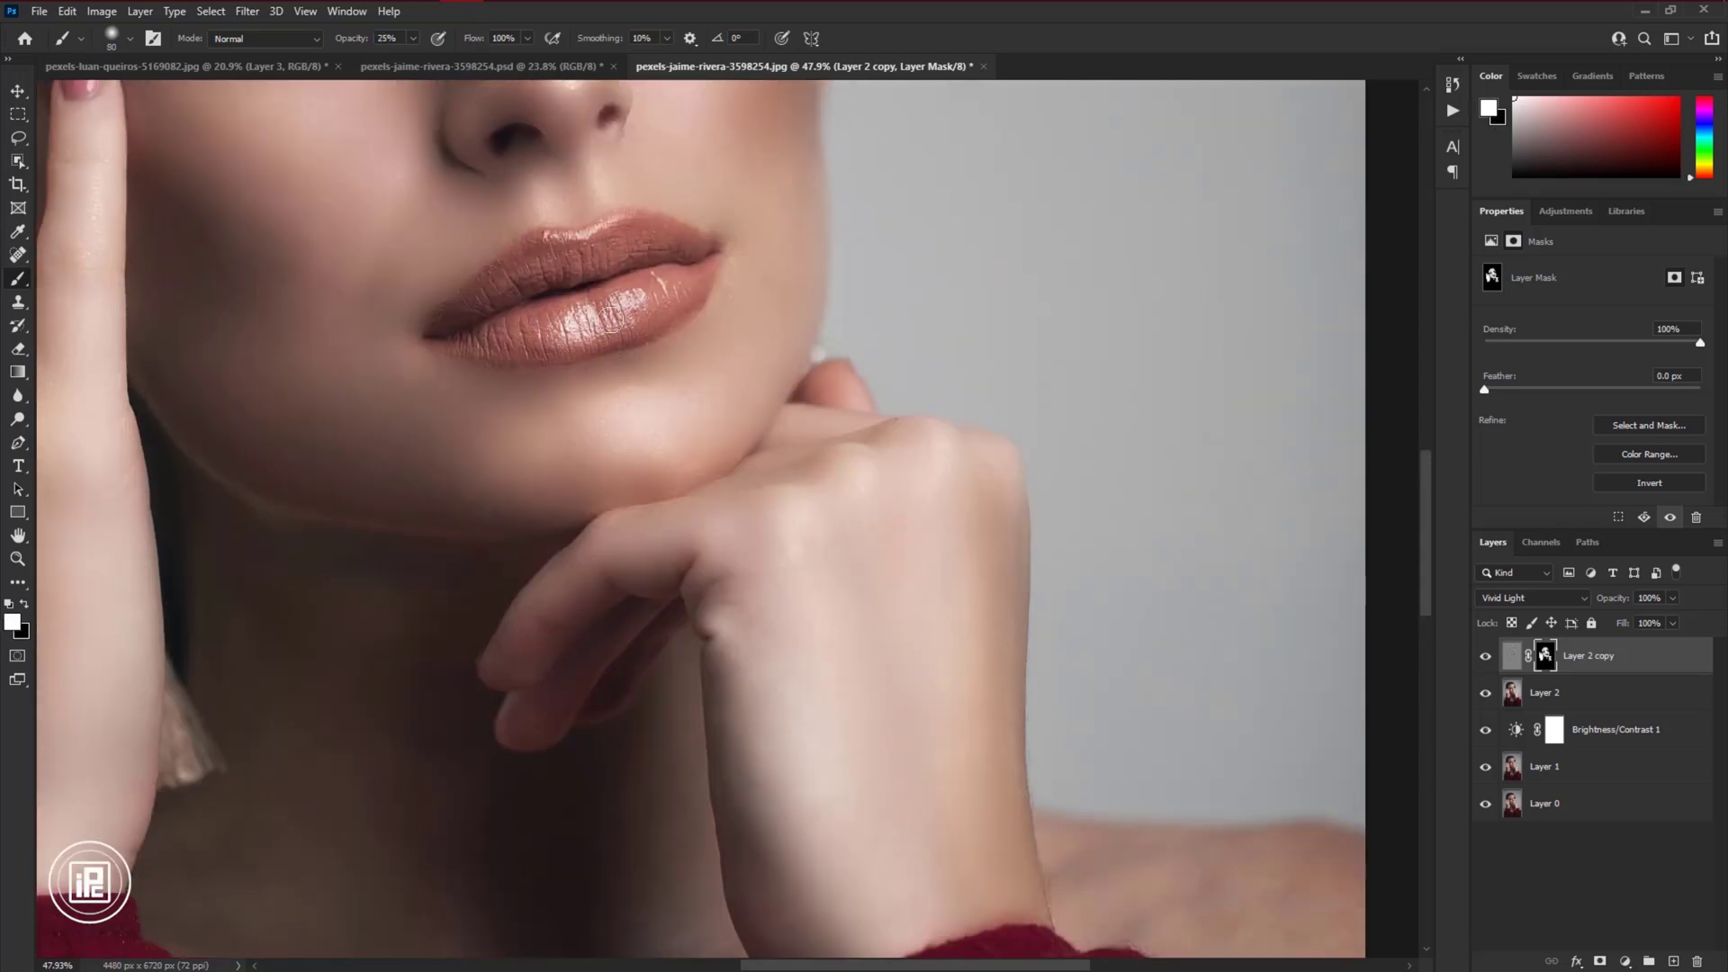
{"action": "scroll", "coordinate": [612, 317], "scroll_direction": "up", "scroll_amount": 2}
{"action": "scroll", "coordinate": [618, 432], "scroll_direction": "down", "scroll_amount": 3}
{"action": "scroll", "coordinate": [442, 492], "scroll_direction": "up", "scroll_amount": 4}
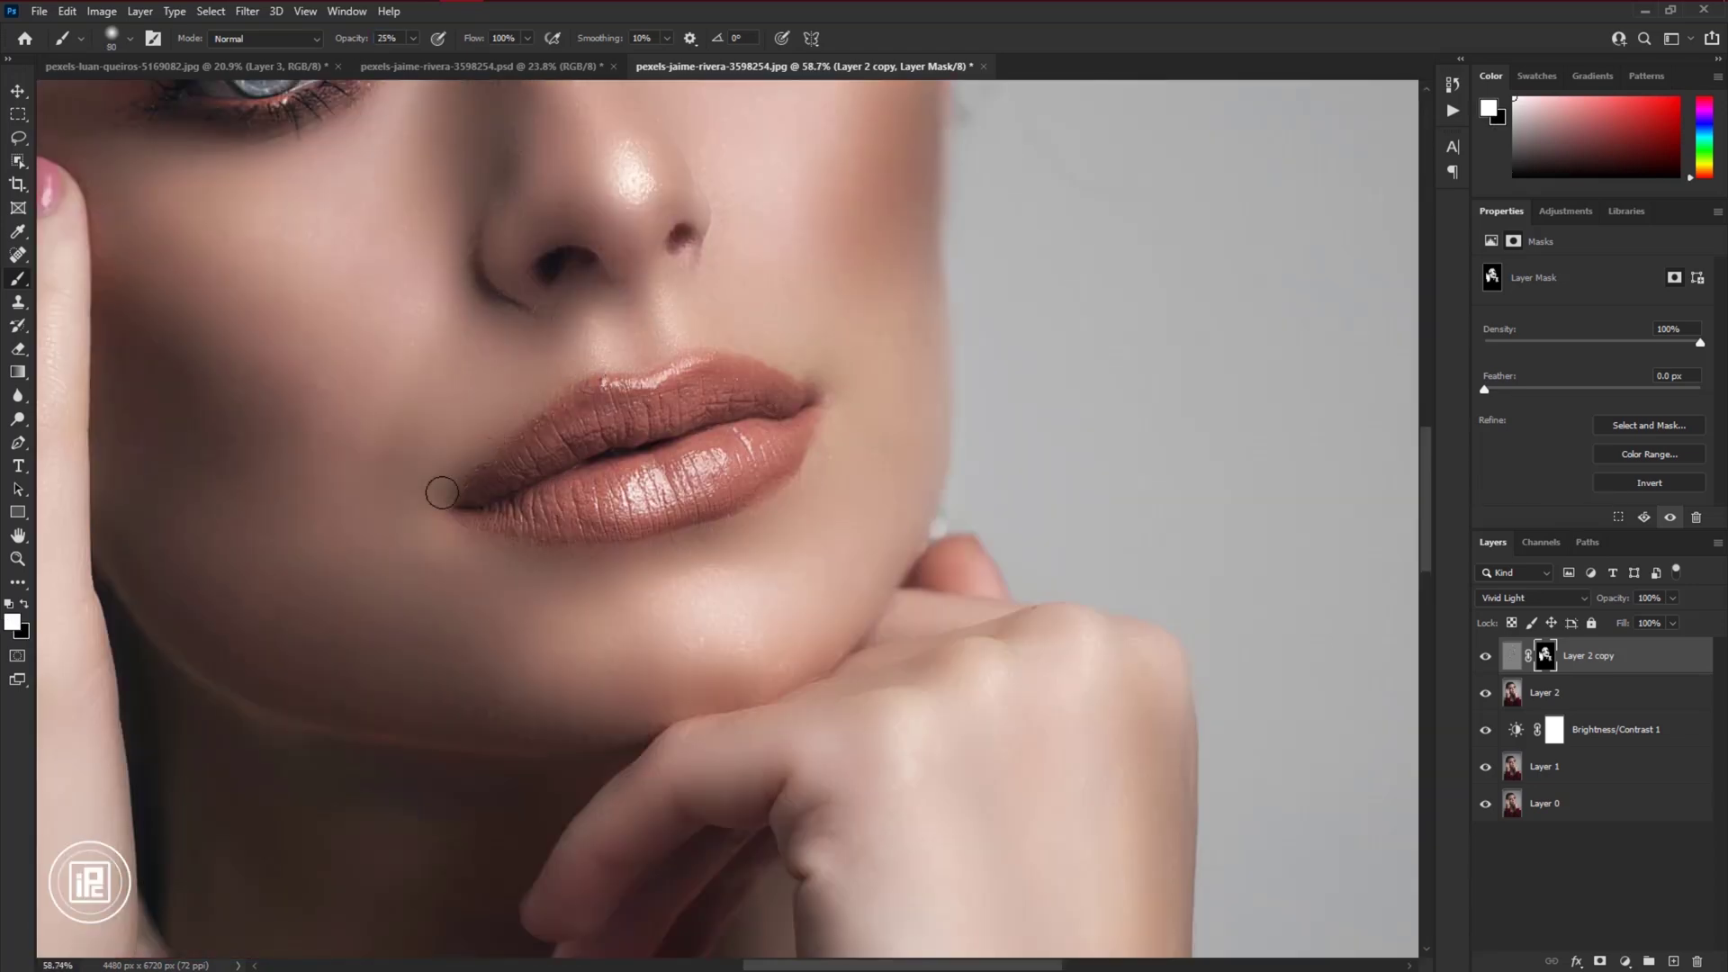
{"action": "scroll", "coordinate": [792, 359], "scroll_direction": "down", "scroll_amount": 4}
{"action": "scroll", "coordinate": [443, 338], "scroll_direction": "up", "scroll_amount": 4}
Blend the temple skin between the fingertips and the eye with a 200-pixel brush at 25% opacity
{"action": "key", "text": "bracketright"}
{"action": "key", "text": "bracketright"}
{"action": "key", "text": "bracketright"}
{"action": "key", "text": "bracketright"}
{"action": "key", "text": "bracketright"}
{"action": "key", "text": "bracketright"}
{"action": "scroll", "coordinate": [432, 414], "scroll_direction": "down", "scroll_amount": 3}
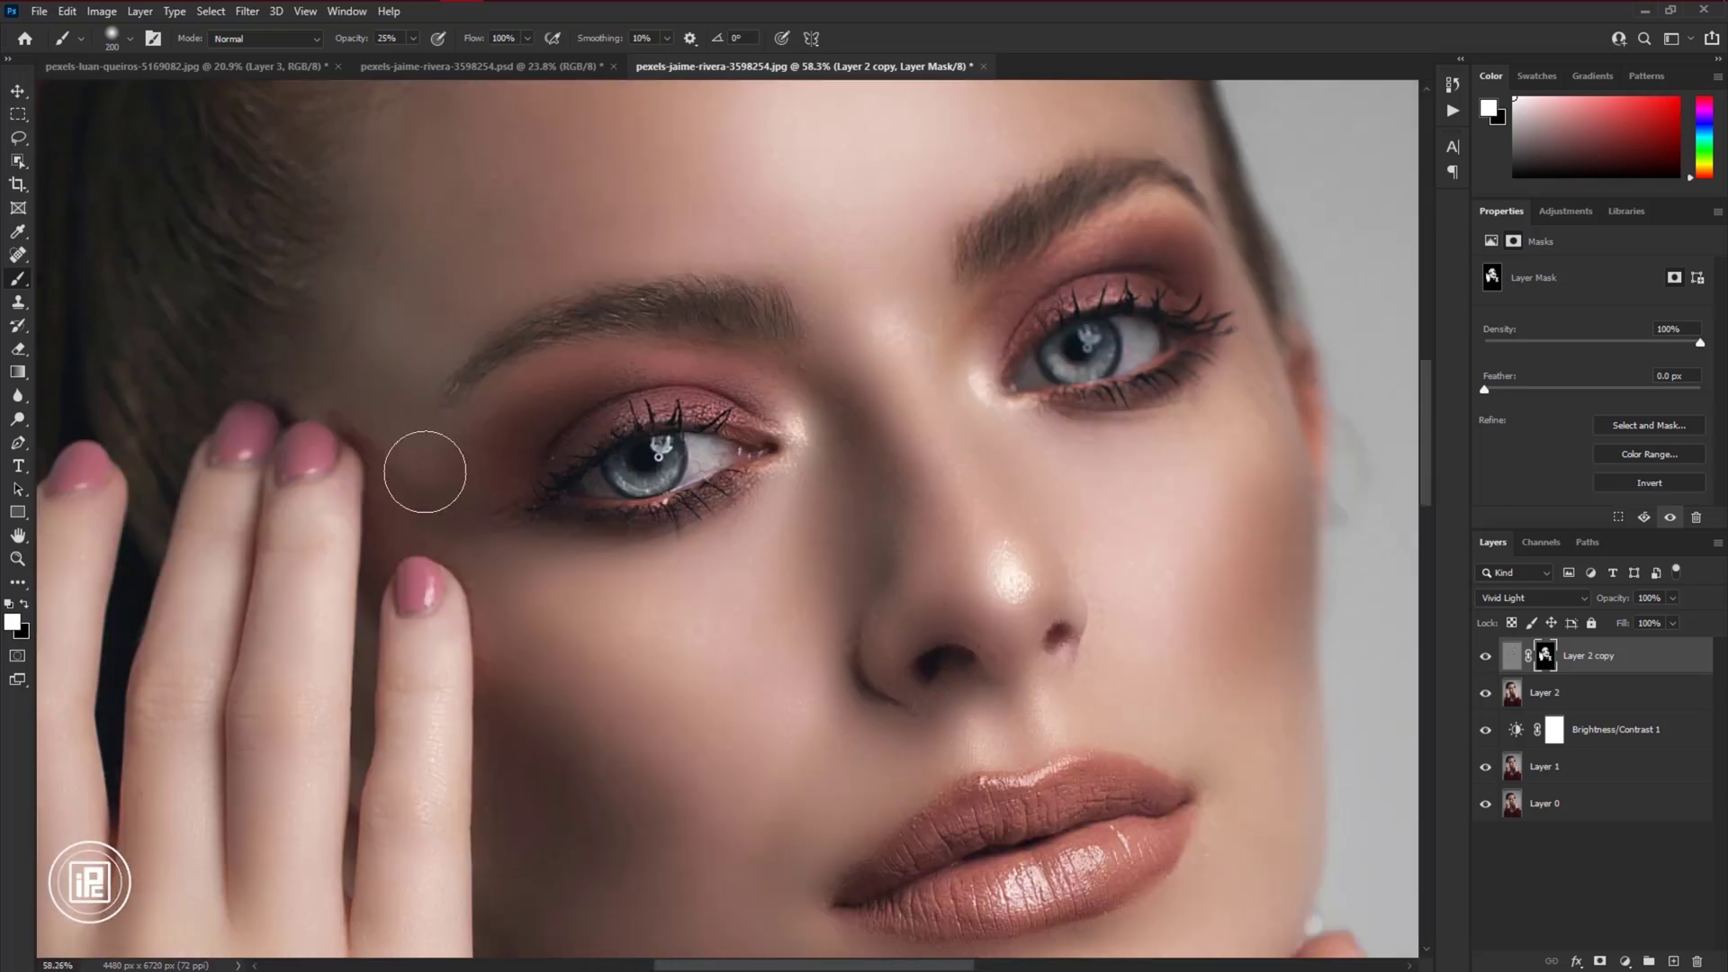
Smooth the bare shoulder behind the wrist with a 600-pixel brush
{"action": "scroll", "coordinate": [494, 594], "scroll_direction": "down", "scroll_amount": 6}
{"action": "scroll", "coordinate": [543, 421], "scroll_direction": "down", "scroll_amount": 5}
{"action": "scroll", "coordinate": [1095, 537], "scroll_direction": "up", "scroll_amount": 5}
{"action": "key", "text": "bracketright"}
{"action": "key", "text": "bracketright"}
{"action": "key", "text": "bracketright"}
{"action": "key", "text": "bracketright"}
{"action": "key", "text": "bracketright"}
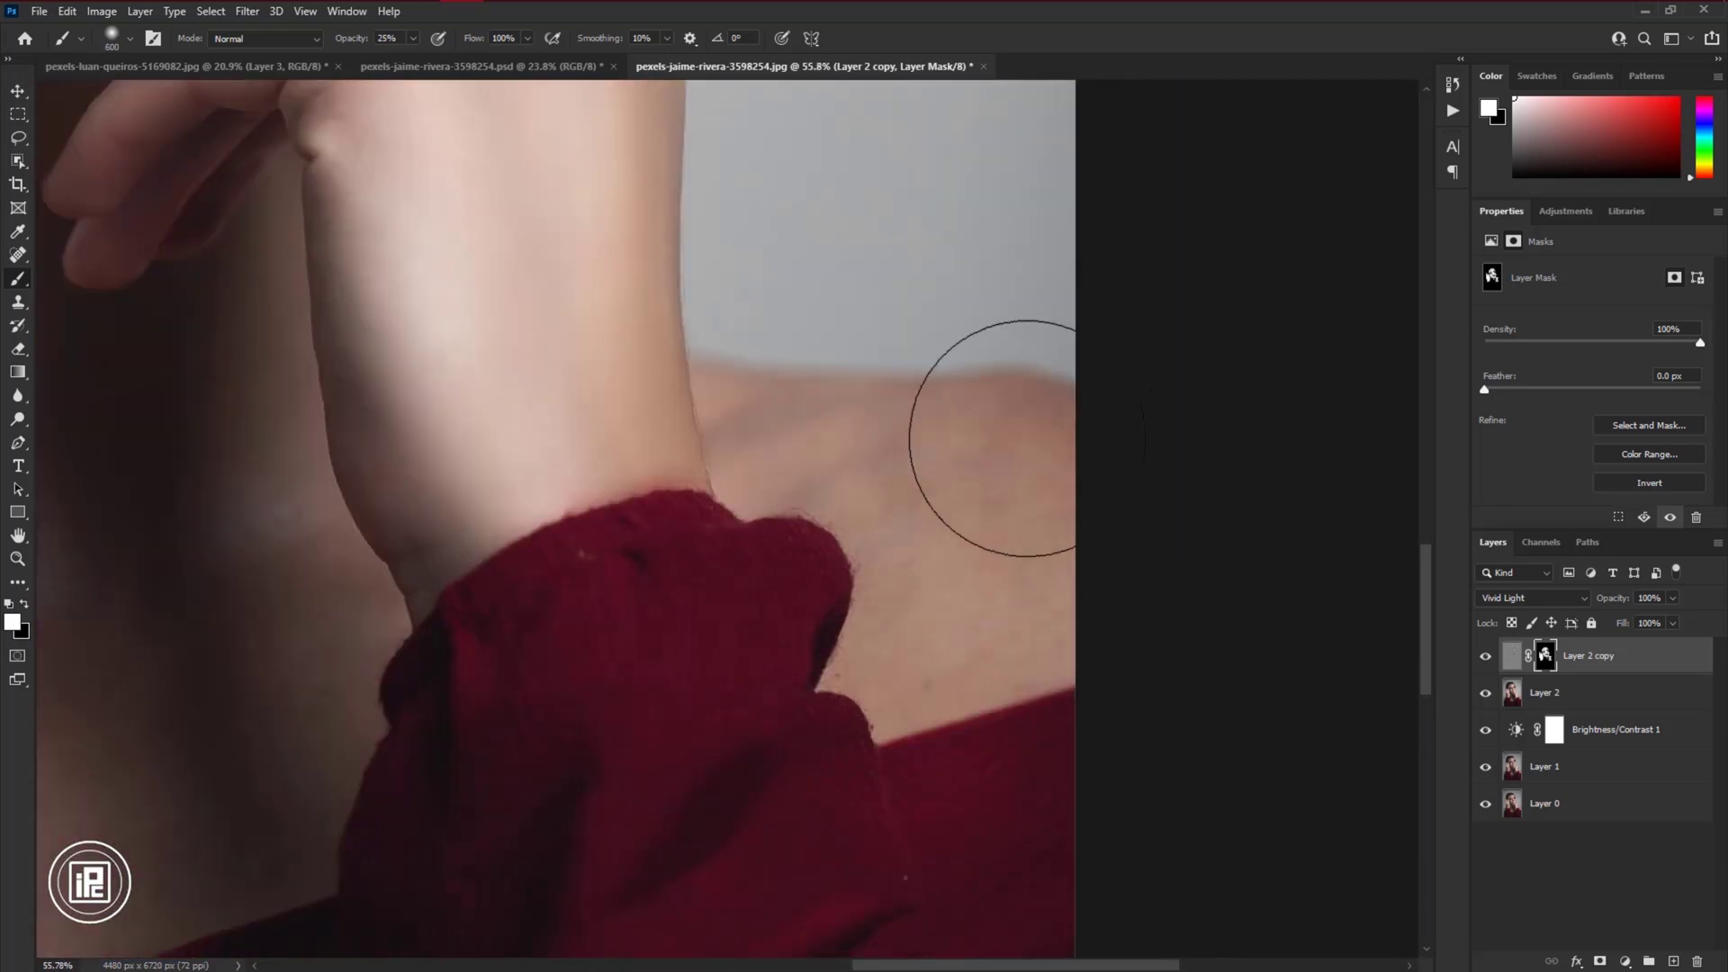
Set the brush opacity to 67% and smooth the shoulder skin along the sleeve with a 100-pixel brush
{"action": "key", "text": "bracketleft"}
{"action": "key", "text": "bracketleft"}
{"action": "key", "text": "bracketleft"}
{"action": "key", "text": "bracketleft"}
{"action": "key", "text": "bracketleft"}
{"action": "key", "text": "bracketleft"}
{"action": "key", "text": "bracketleft"}
{"action": "key", "text": "bracketleft"}
{"action": "key", "text": "bracketleft"}
{"action": "key", "text": "6"}
{"action": "key", "text": "7"}
{"action": "scroll", "coordinate": [691, 537], "scroll_direction": "up", "scroll_amount": 1}
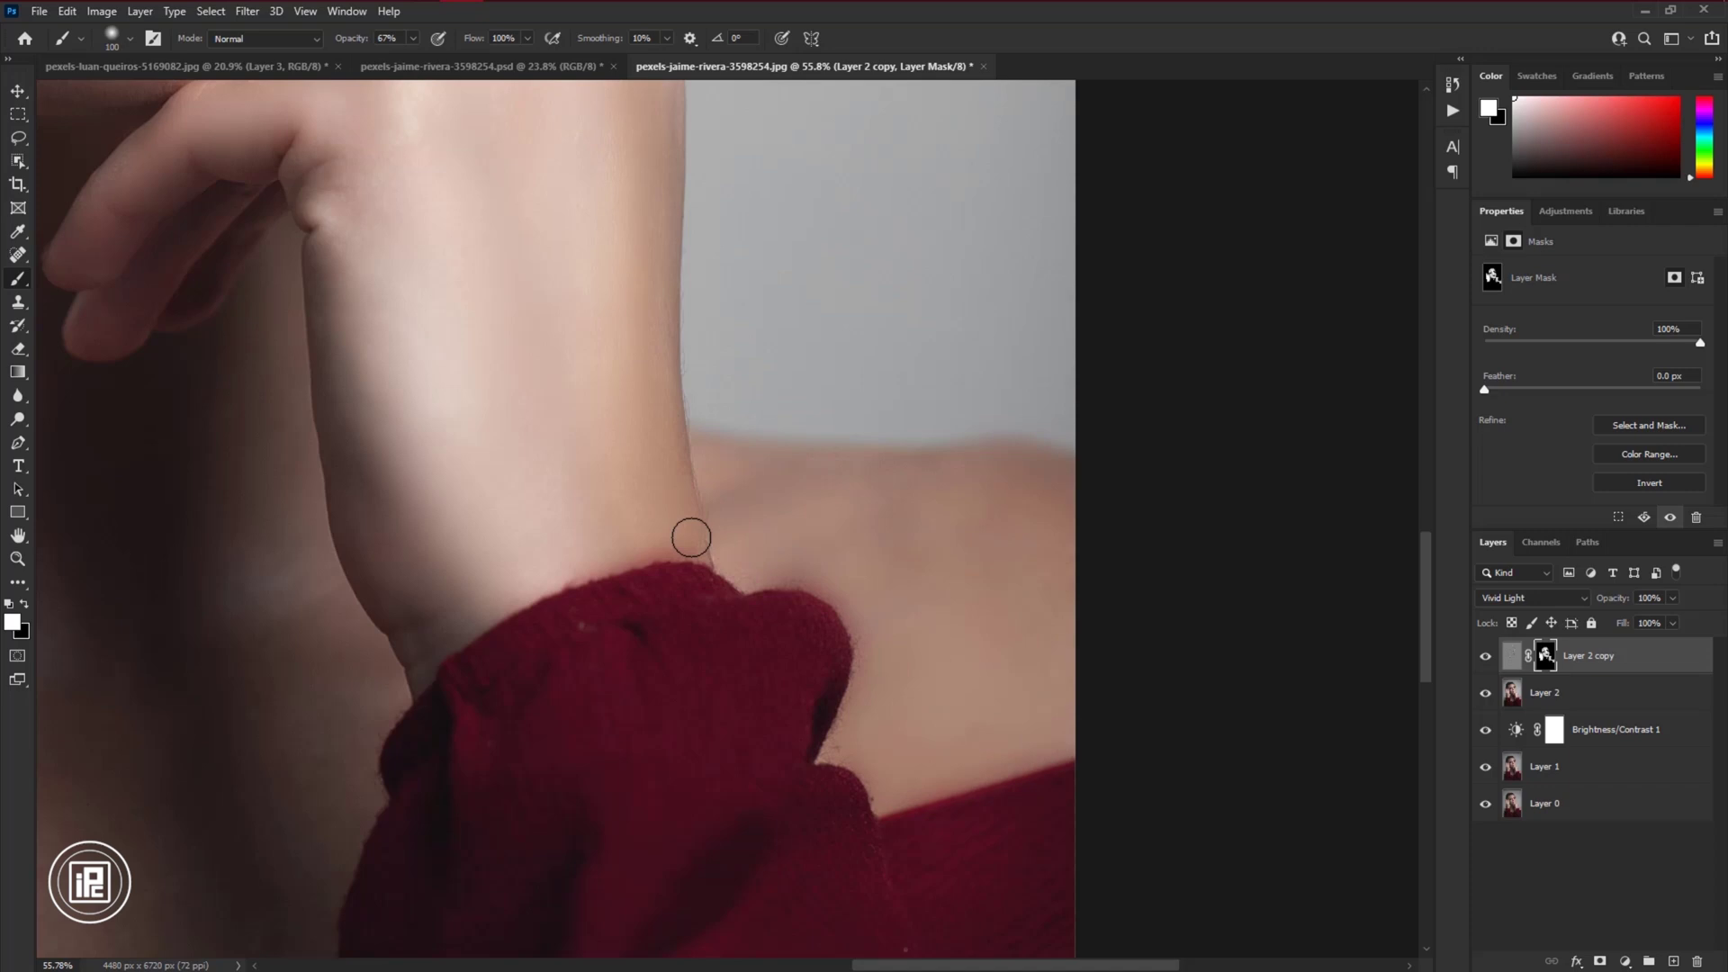
Paint black on the mask along the neckline and sleeve edges with 400- and 200-pixel brushes to restore the fabric
{"action": "scroll", "coordinate": [378, 604], "scroll_direction": "down", "scroll_amount": 1}
{"action": "key", "text": "x"}
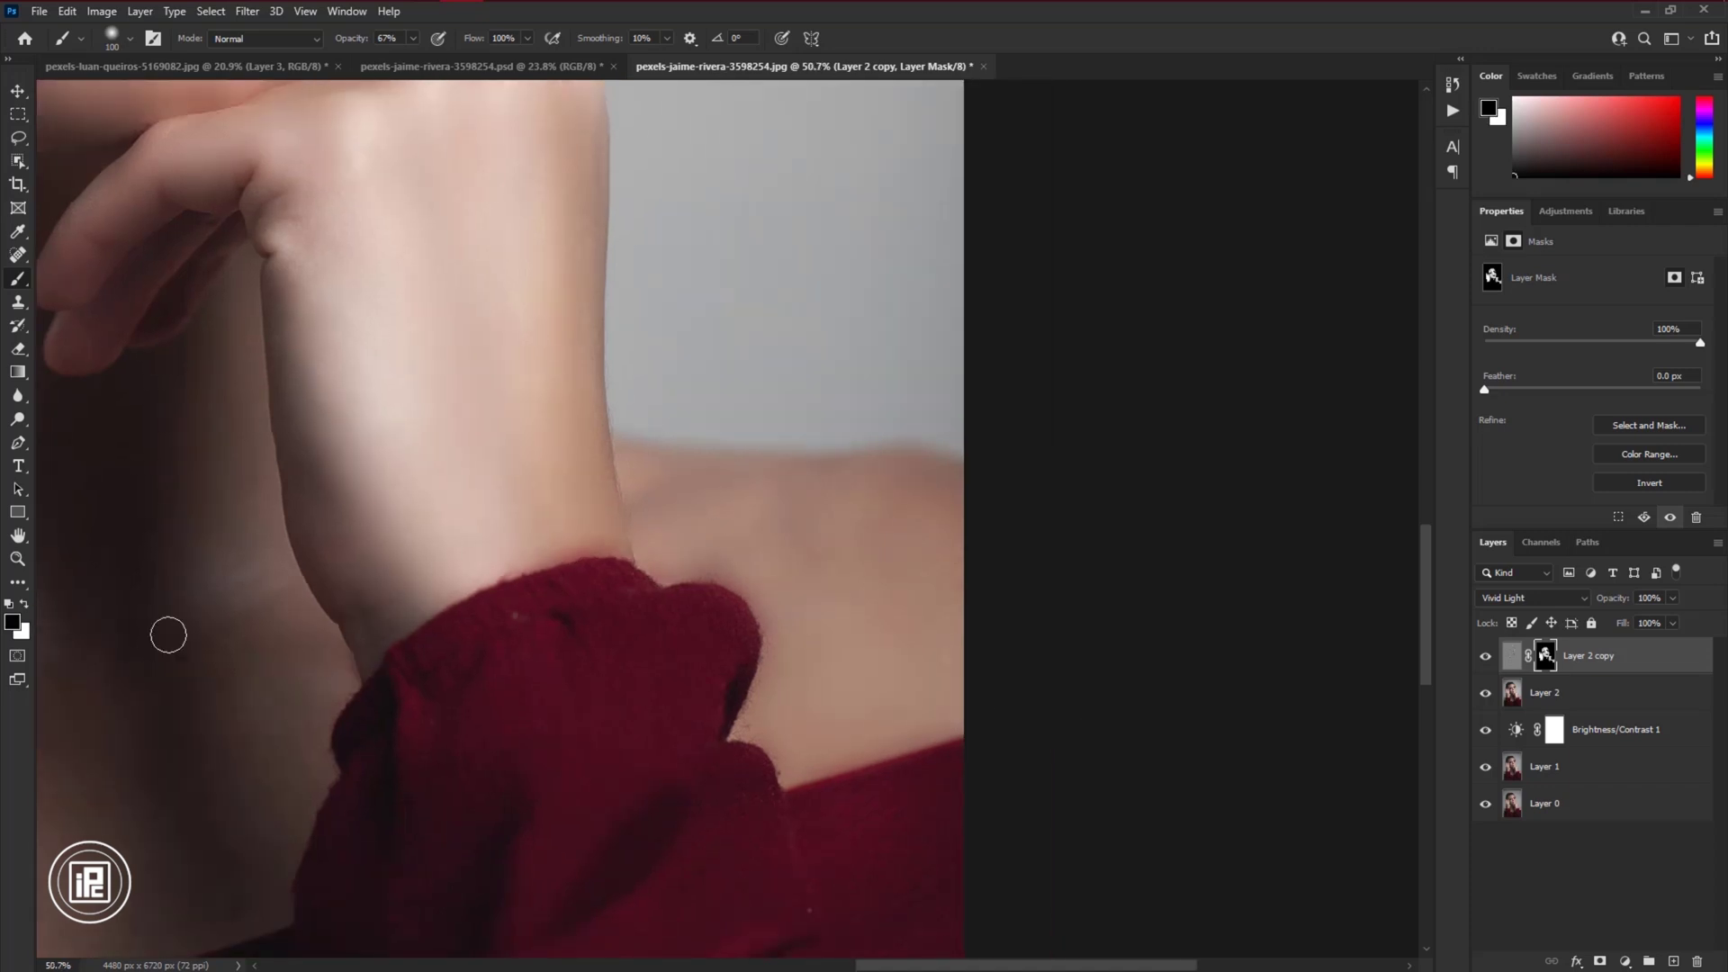
{"action": "scroll", "coordinate": [713, 385], "scroll_direction": "down", "scroll_amount": 5}
{"action": "key", "text": "bracketright"}
{"action": "key", "text": "bracketright"}
{"action": "key", "text": "bracketright"}
{"action": "key", "text": "bracketright"}
{"action": "key", "text": "bracketright"}
{"action": "key", "text": "bracketright"}
{"action": "key", "text": "bracketright"}
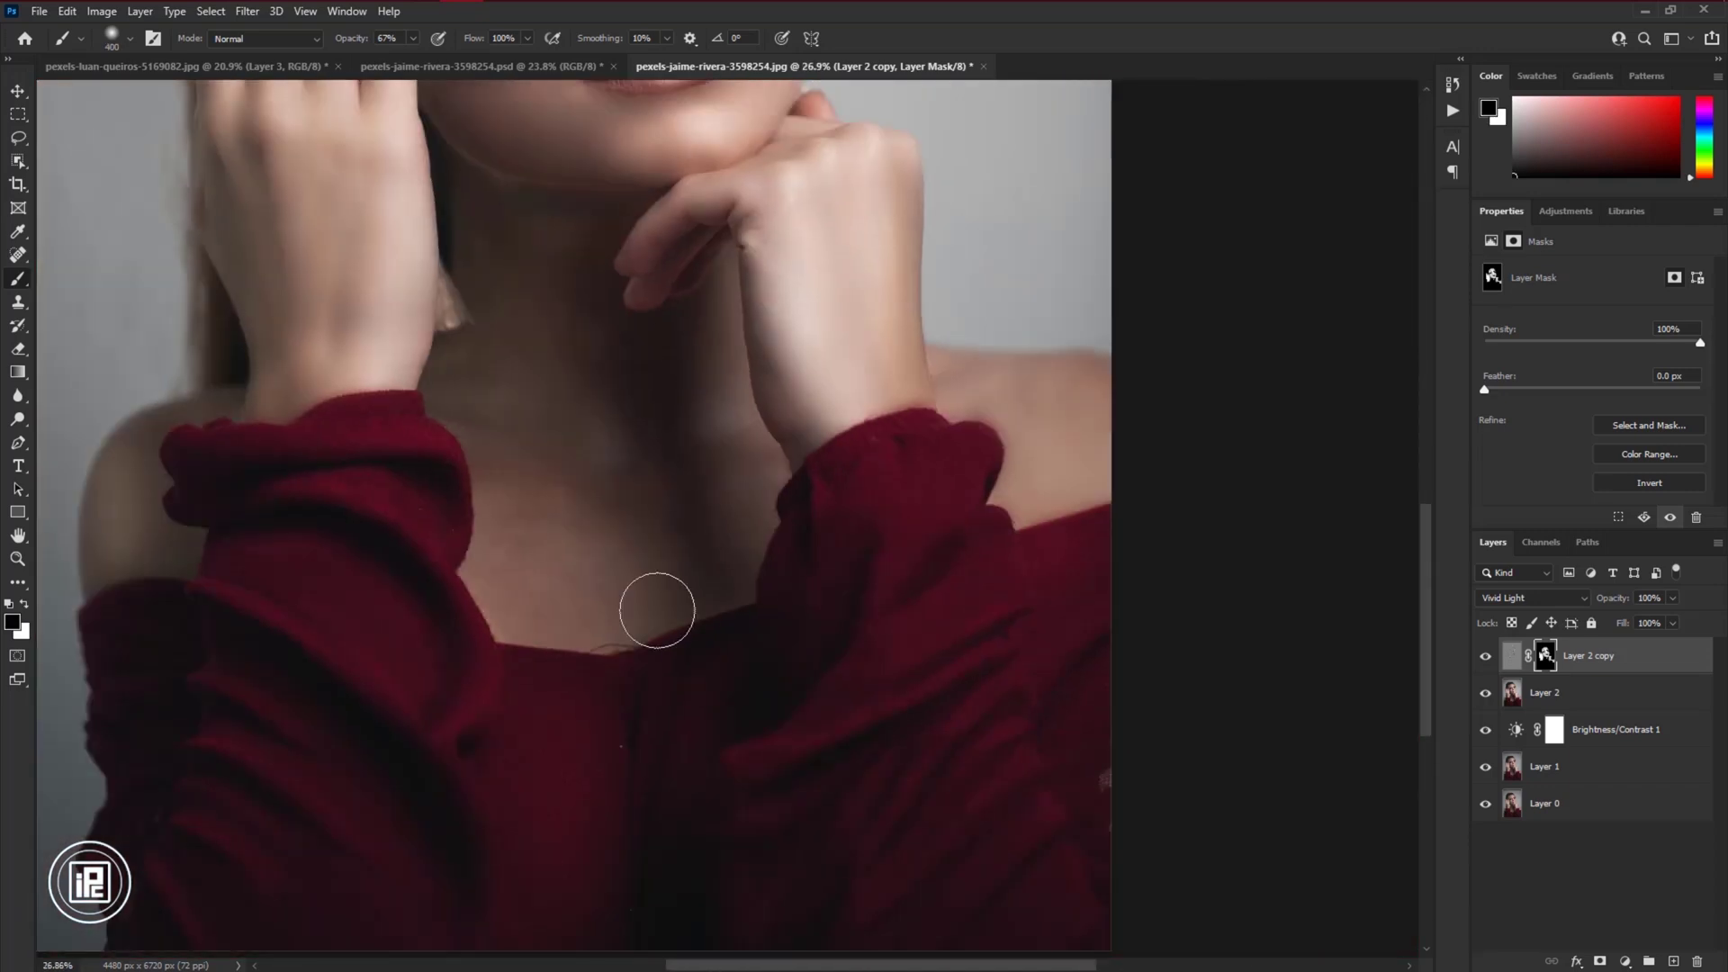
{"action": "key", "text": "bracketleft"}
{"action": "key", "text": "bracketleft"}
{"action": "key", "text": "bracketleft"}
{"action": "scroll", "coordinate": [177, 554], "scroll_direction": "up", "scroll_amount": 1}
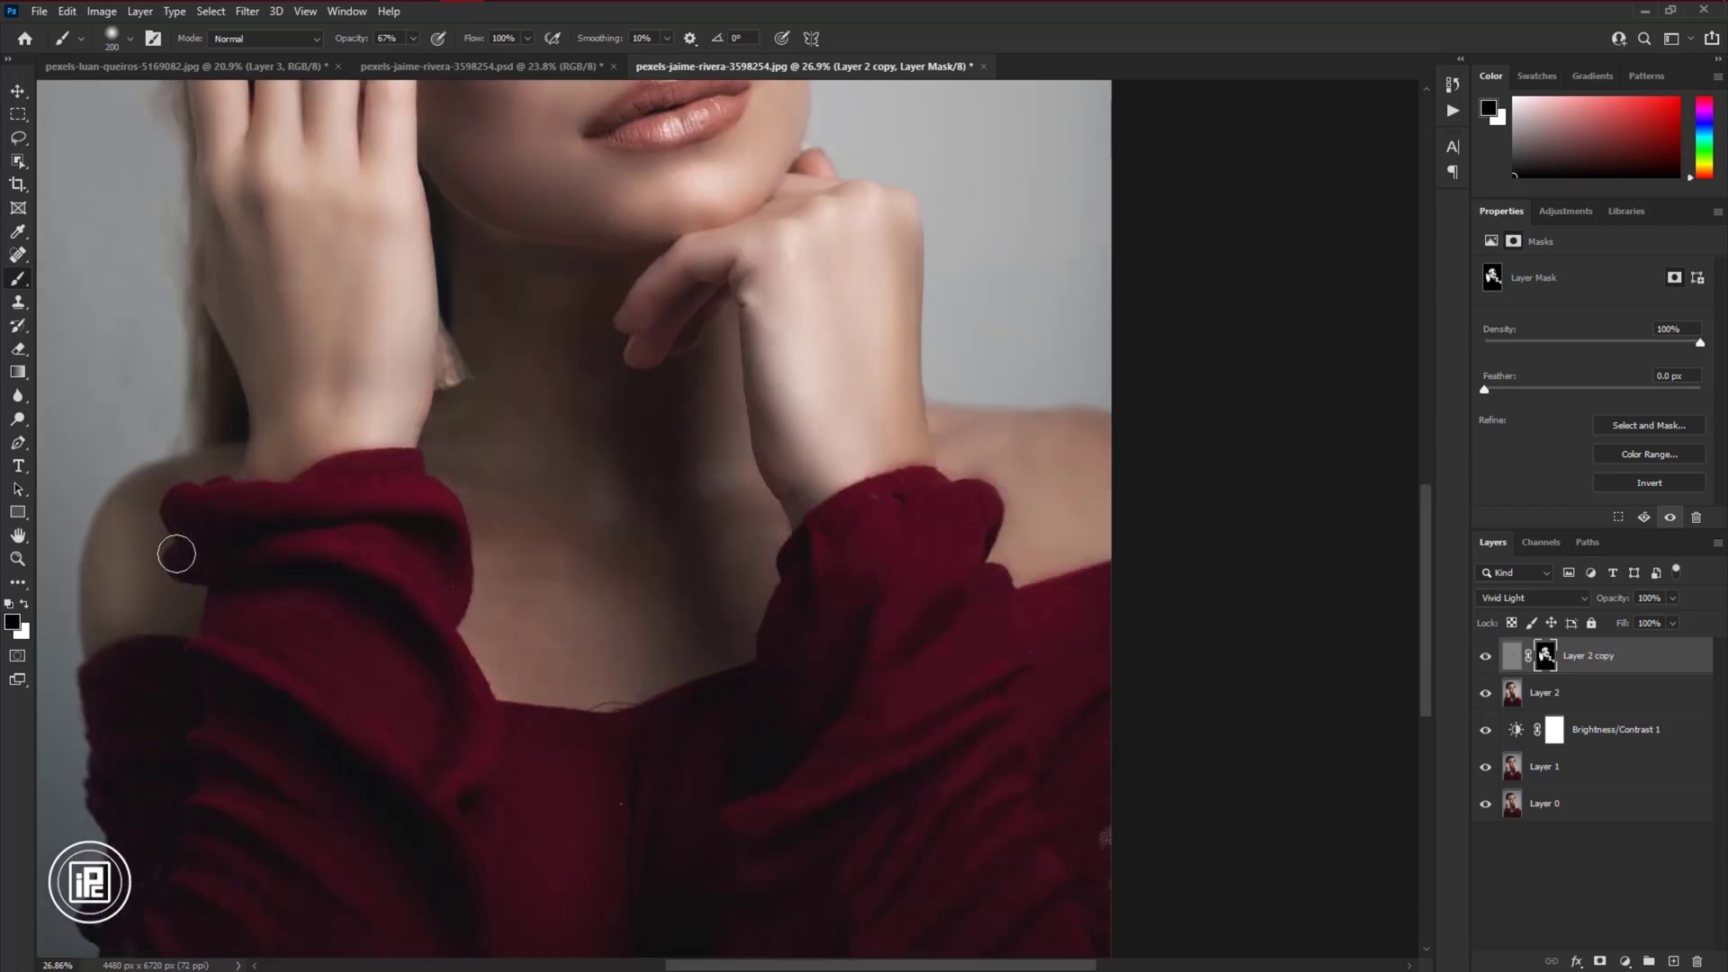
{"action": "scroll", "coordinate": [176, 555], "scroll_direction": "up", "scroll_amount": 6}
{"action": "scroll", "coordinate": [498, 401], "scroll_direction": "down", "scroll_amount": 1}
{"action": "scroll", "coordinate": [531, 419], "scroll_direction": "up", "scroll_amount": 3}
Switch to white and refine the skin around the lips with 150- and 80-pixel brushes
{"action": "key", "text": "x"}
{"action": "scroll", "coordinate": [617, 549], "scroll_direction": "up", "scroll_amount": 1}
{"action": "key", "text": "bracketleft"}
{"action": "key", "text": "bracketleft"}
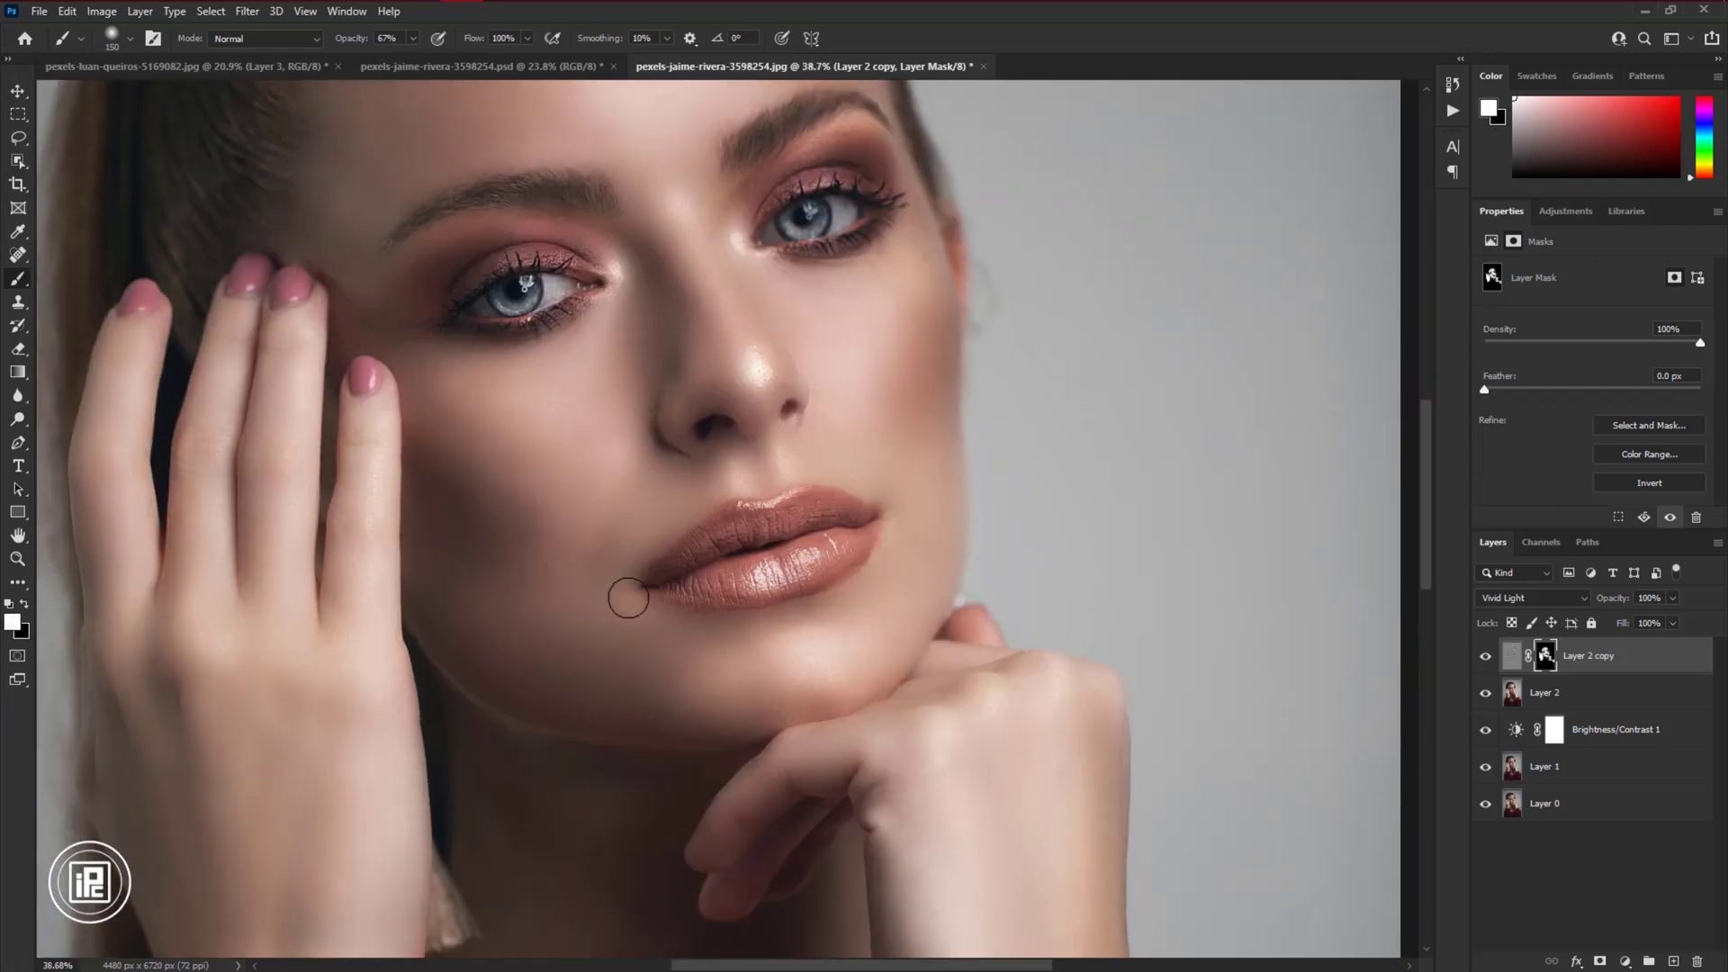
{"action": "scroll", "coordinate": [629, 598], "scroll_direction": "up", "scroll_amount": 1}
{"action": "scroll", "coordinate": [559, 502], "scroll_direction": "up", "scroll_amount": 1}
{"action": "key", "text": "bracketleft"}
{"action": "key", "text": "bracketleft"}
{"action": "key", "text": "bracketleft"}
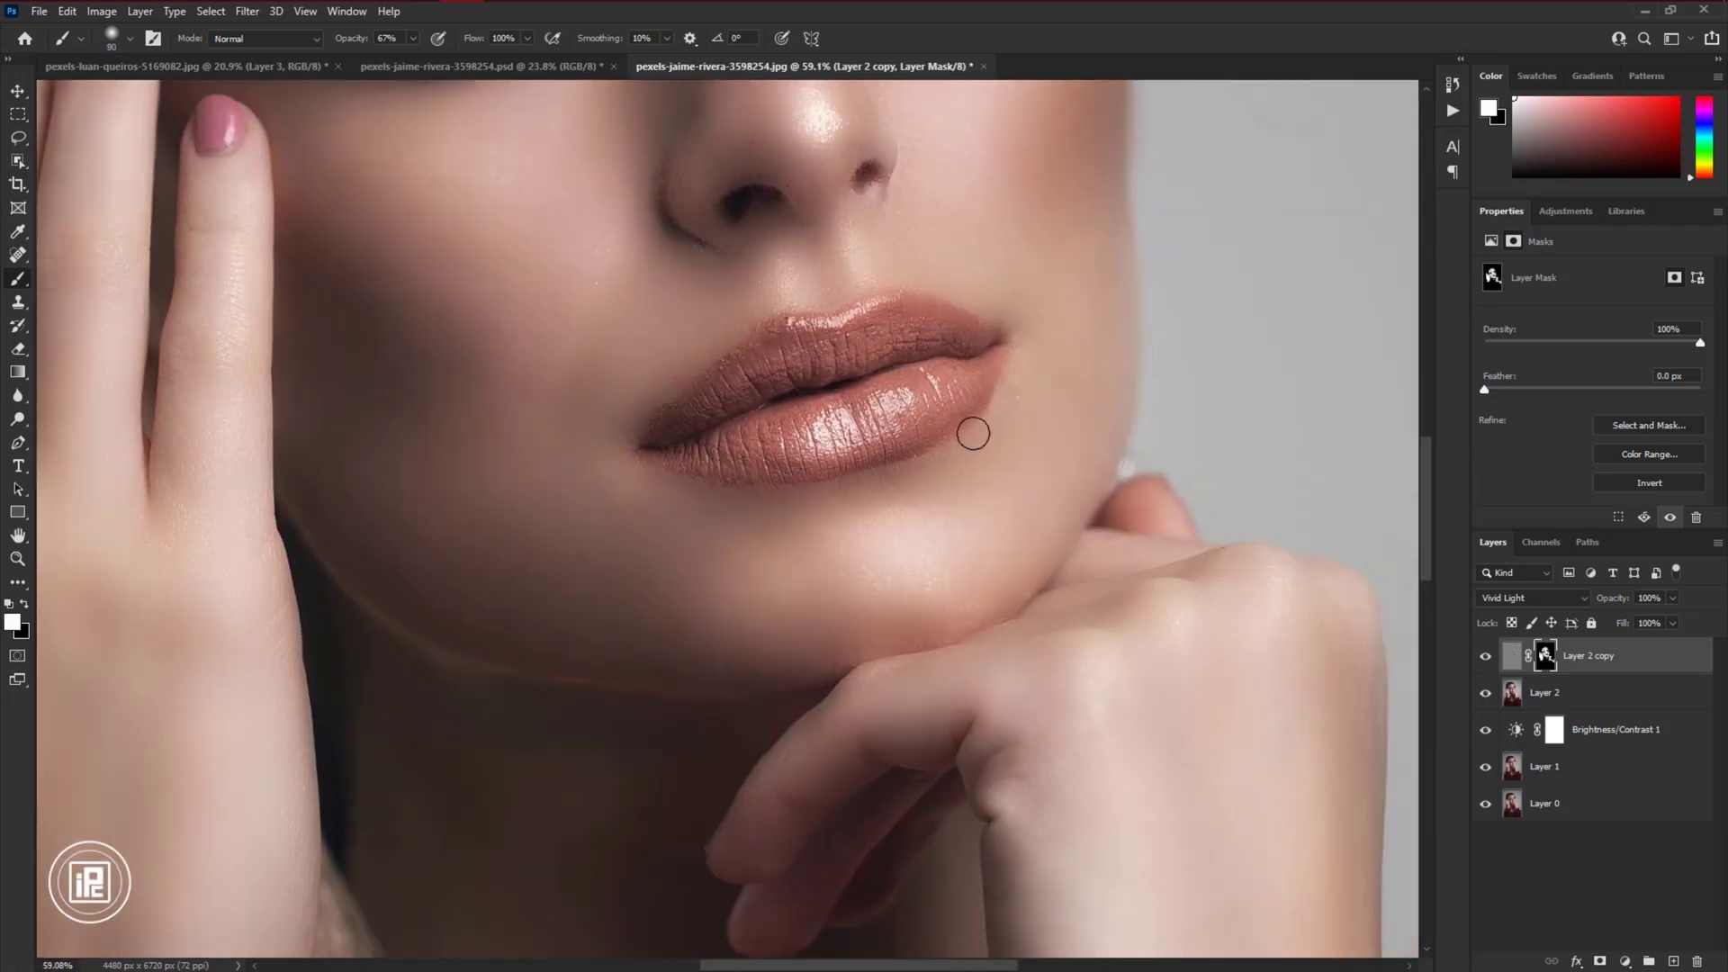
{"action": "scroll", "coordinate": [816, 541], "scroll_direction": "down", "scroll_amount": 4}
{"action": "scroll", "coordinate": [999, 311], "scroll_direction": "up", "scroll_amount": 4}
Touch up the skin around the eyes with a 150-pixel brush, reducing the brush size to 125
{"action": "key", "text": "bracketright"}
{"action": "key", "text": "bracketright"}
{"action": "key", "text": "bracketright"}
{"action": "scroll", "coordinate": [963, 497], "scroll_direction": "down", "scroll_amount": 3}
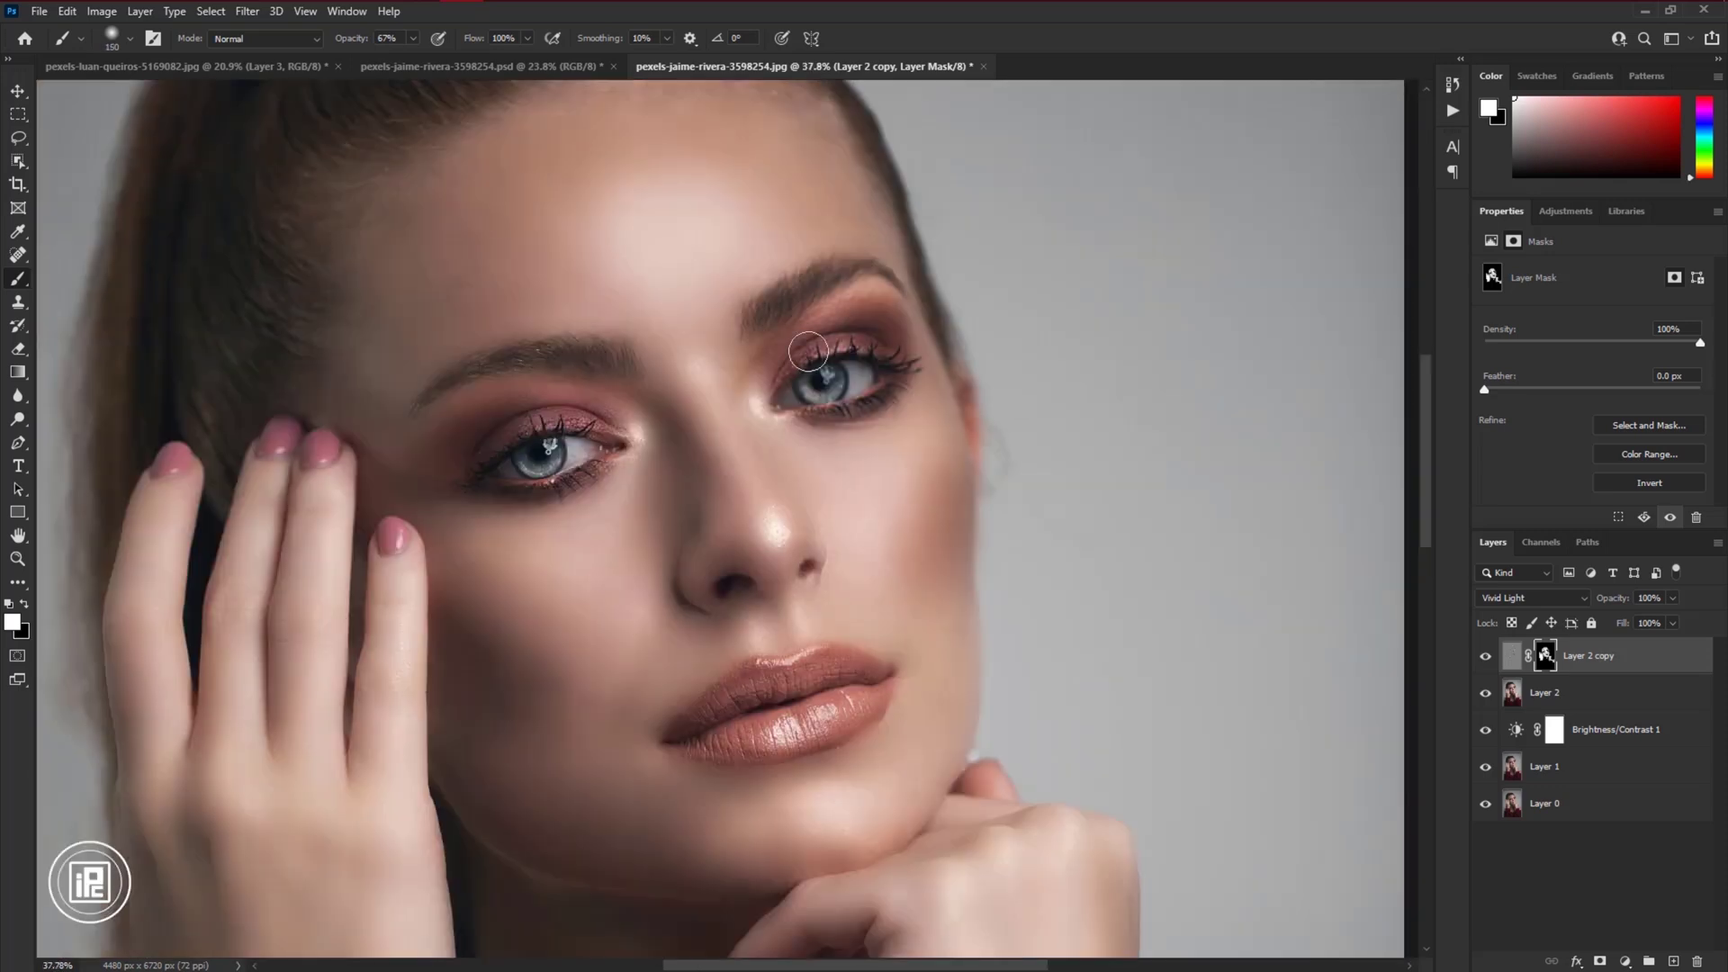
{"action": "scroll", "coordinate": [684, 333], "scroll_direction": "up", "scroll_amount": 2}
{"action": "scroll", "coordinate": [574, 321], "scroll_direction": "down", "scroll_amount": 5}
{"action": "key", "text": "bracketleft"}
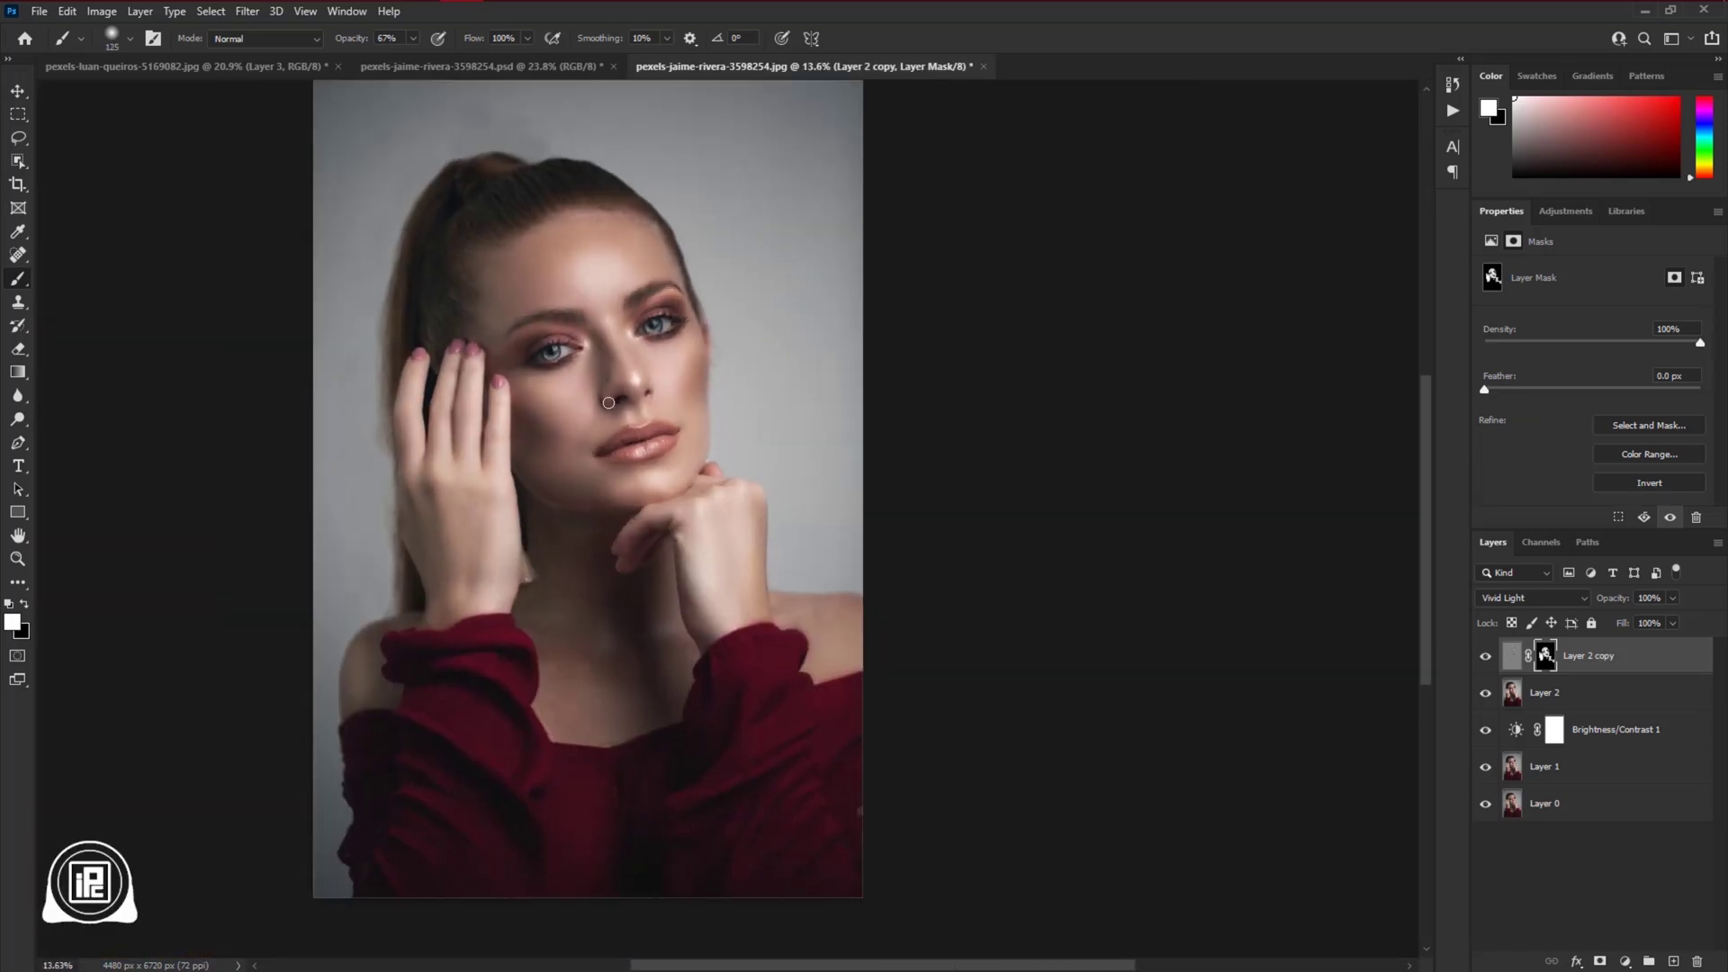
Add a Brightness/Contrast adjustment layer on top of the stack with brightness 13 and contrast 19
{"action": "scroll", "coordinate": [597, 378], "scroll_direction": "up", "scroll_amount": 1}
{"action": "key", "text": "v"}
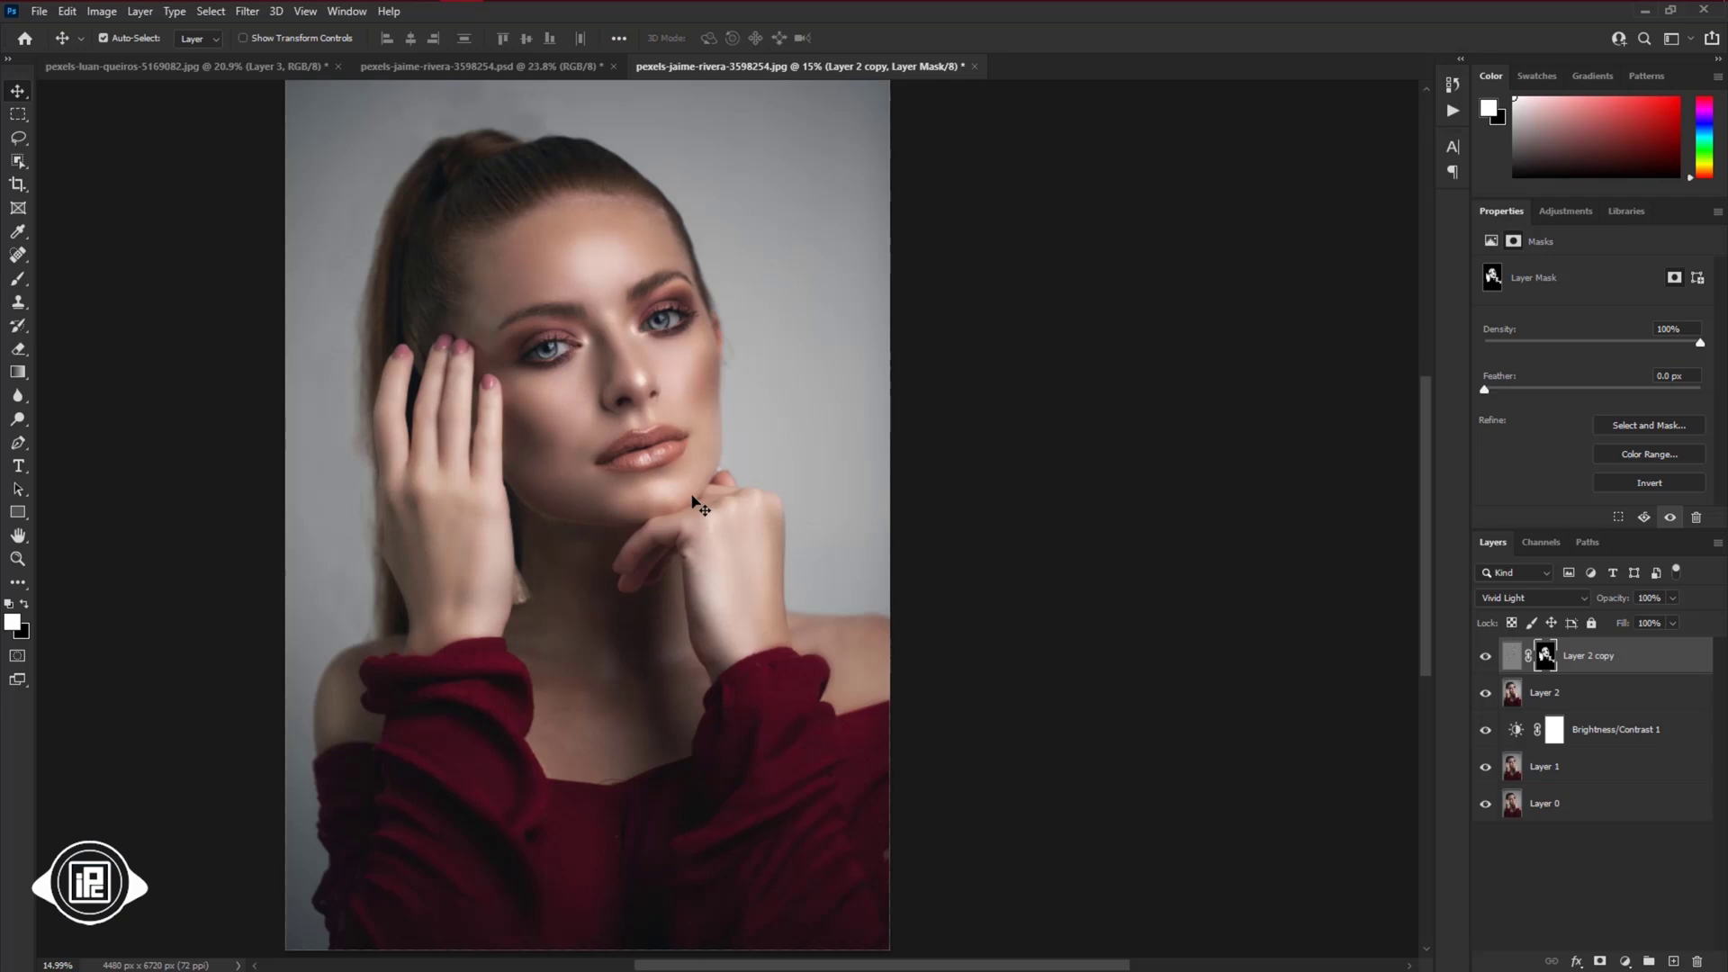
{"action": "scroll", "coordinate": [615, 435], "scroll_direction": "up", "scroll_amount": 4}
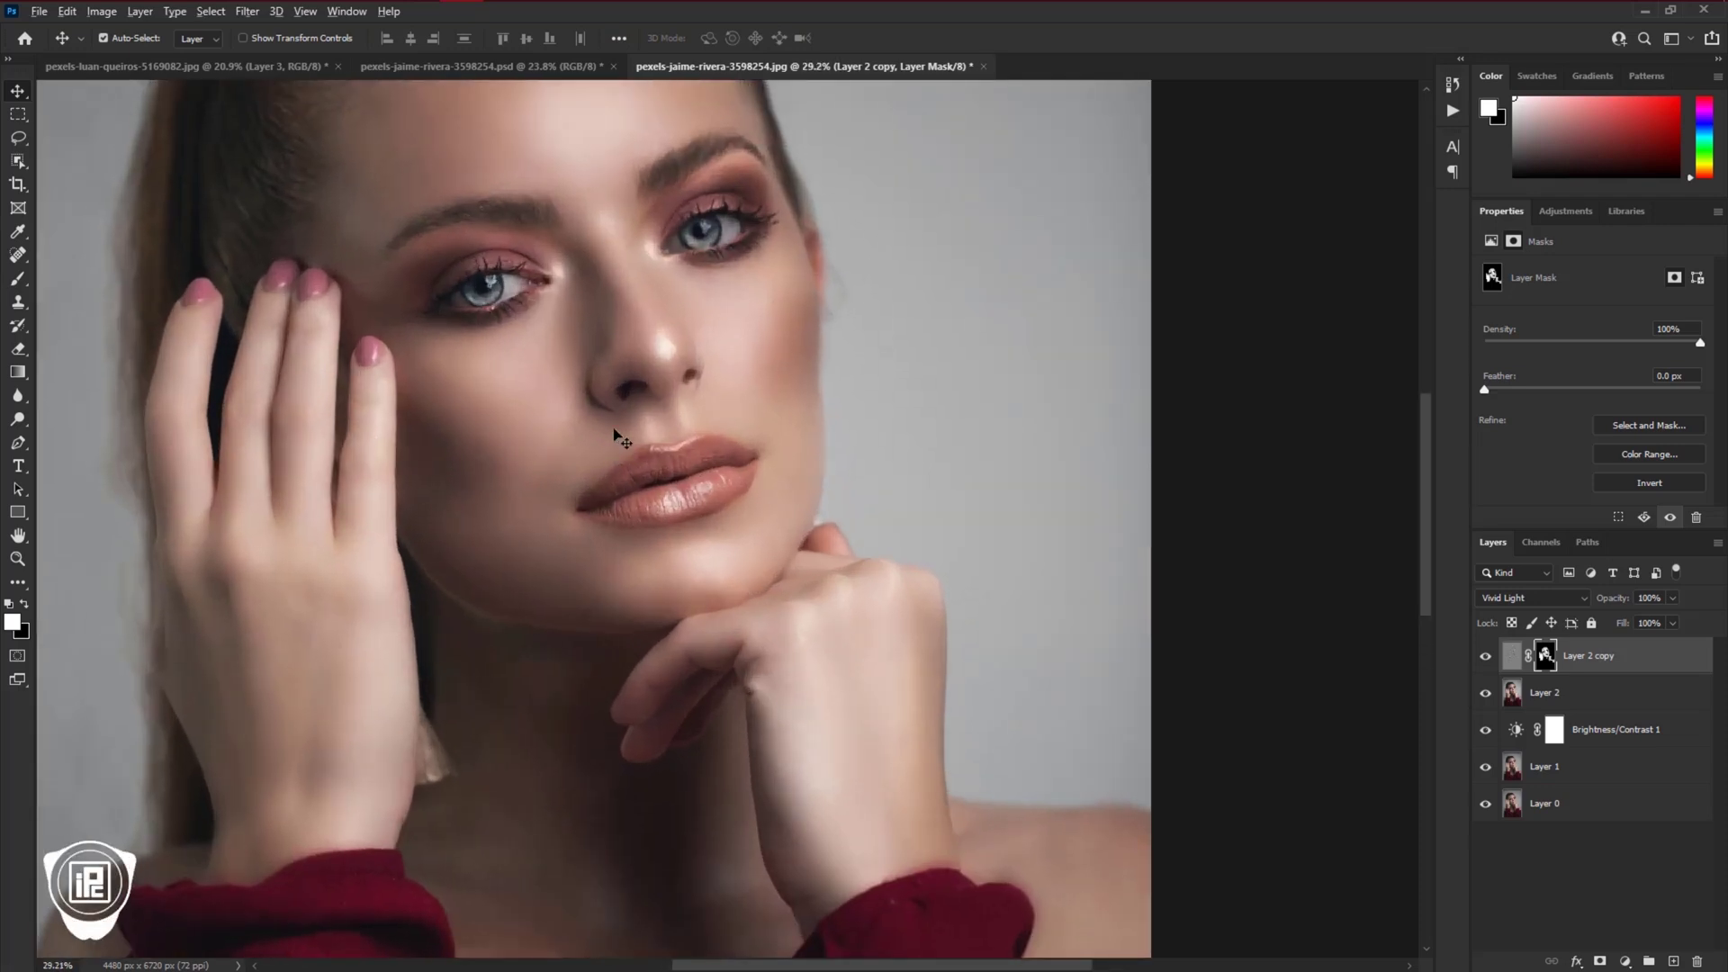
{"action": "scroll", "coordinate": [620, 438], "scroll_direction": "down", "scroll_amount": 3}
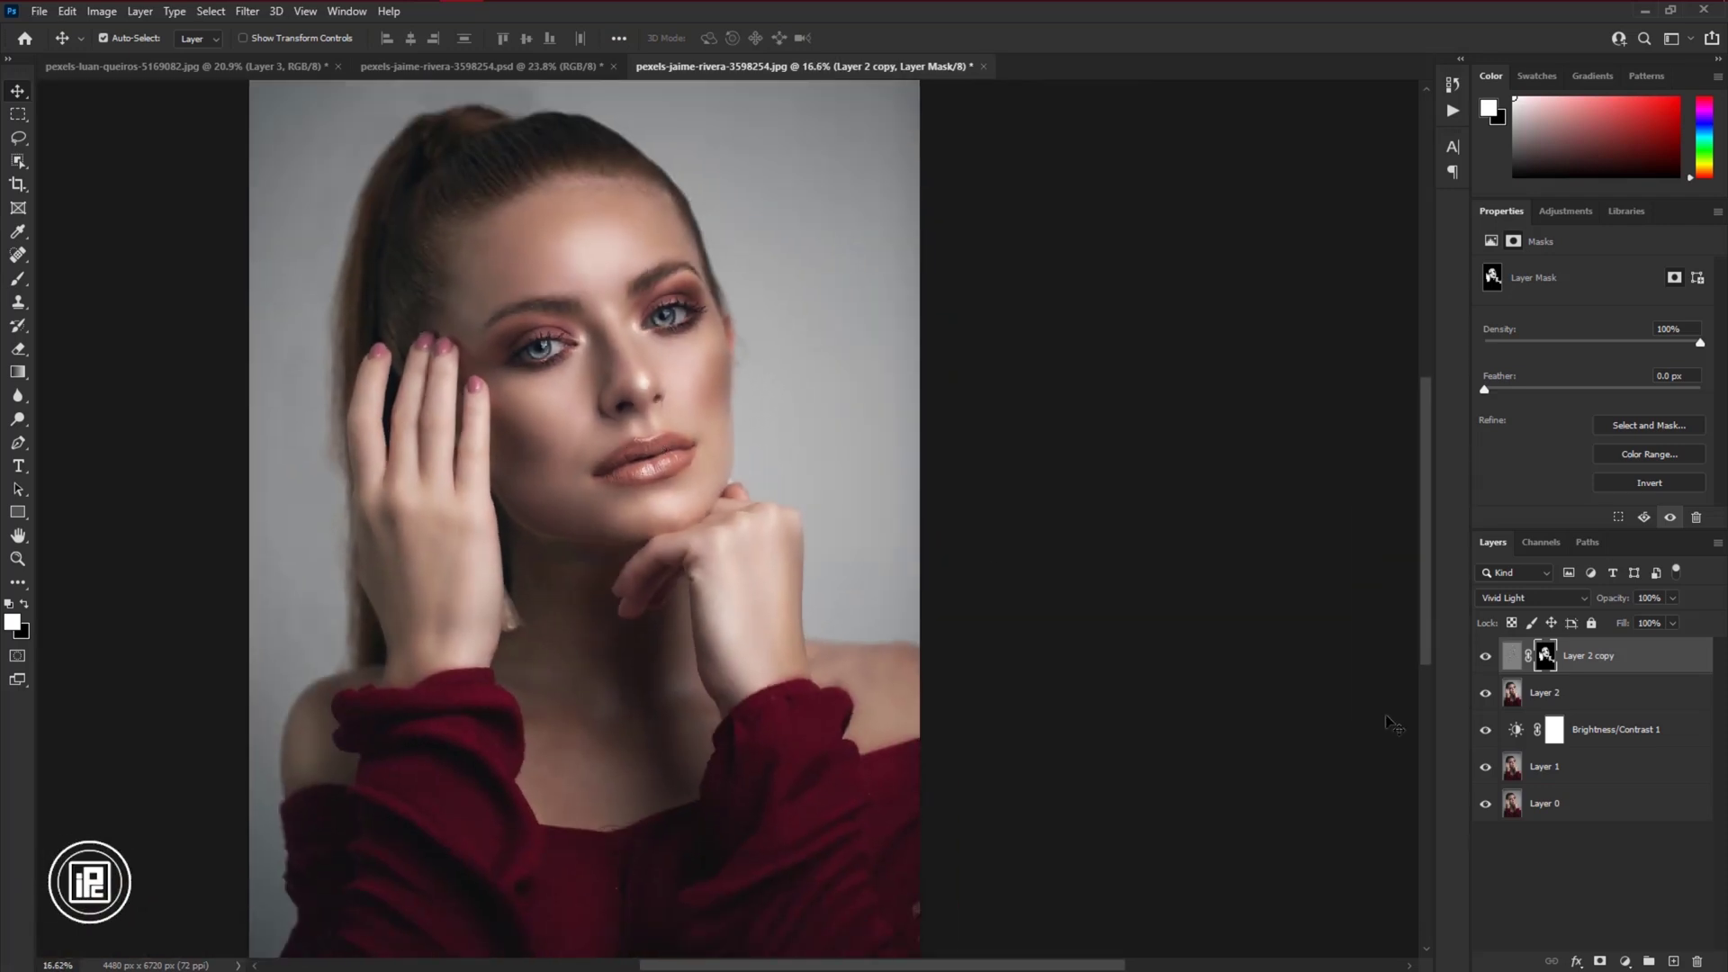
{"action": "left_click", "coordinate": [1625, 961]}
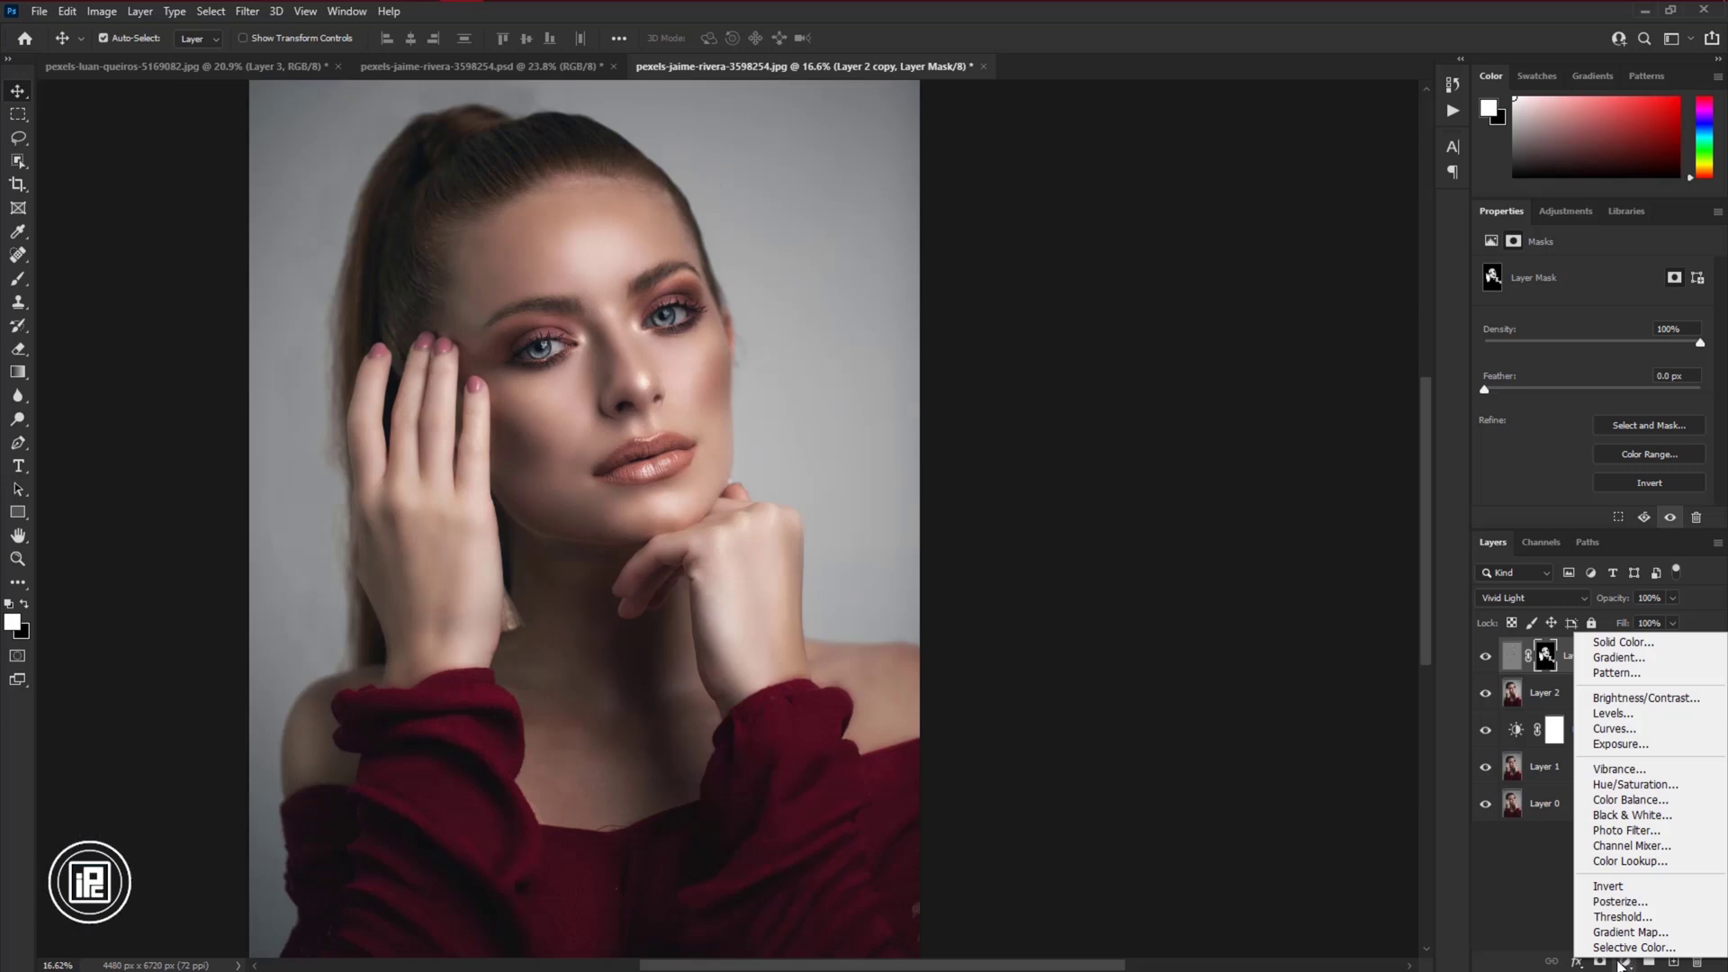
{"action": "left_click", "coordinate": [1644, 698]}
{"action": "left_click_drag", "start_coordinate": [1594, 325], "coordinate": [1602, 324]}
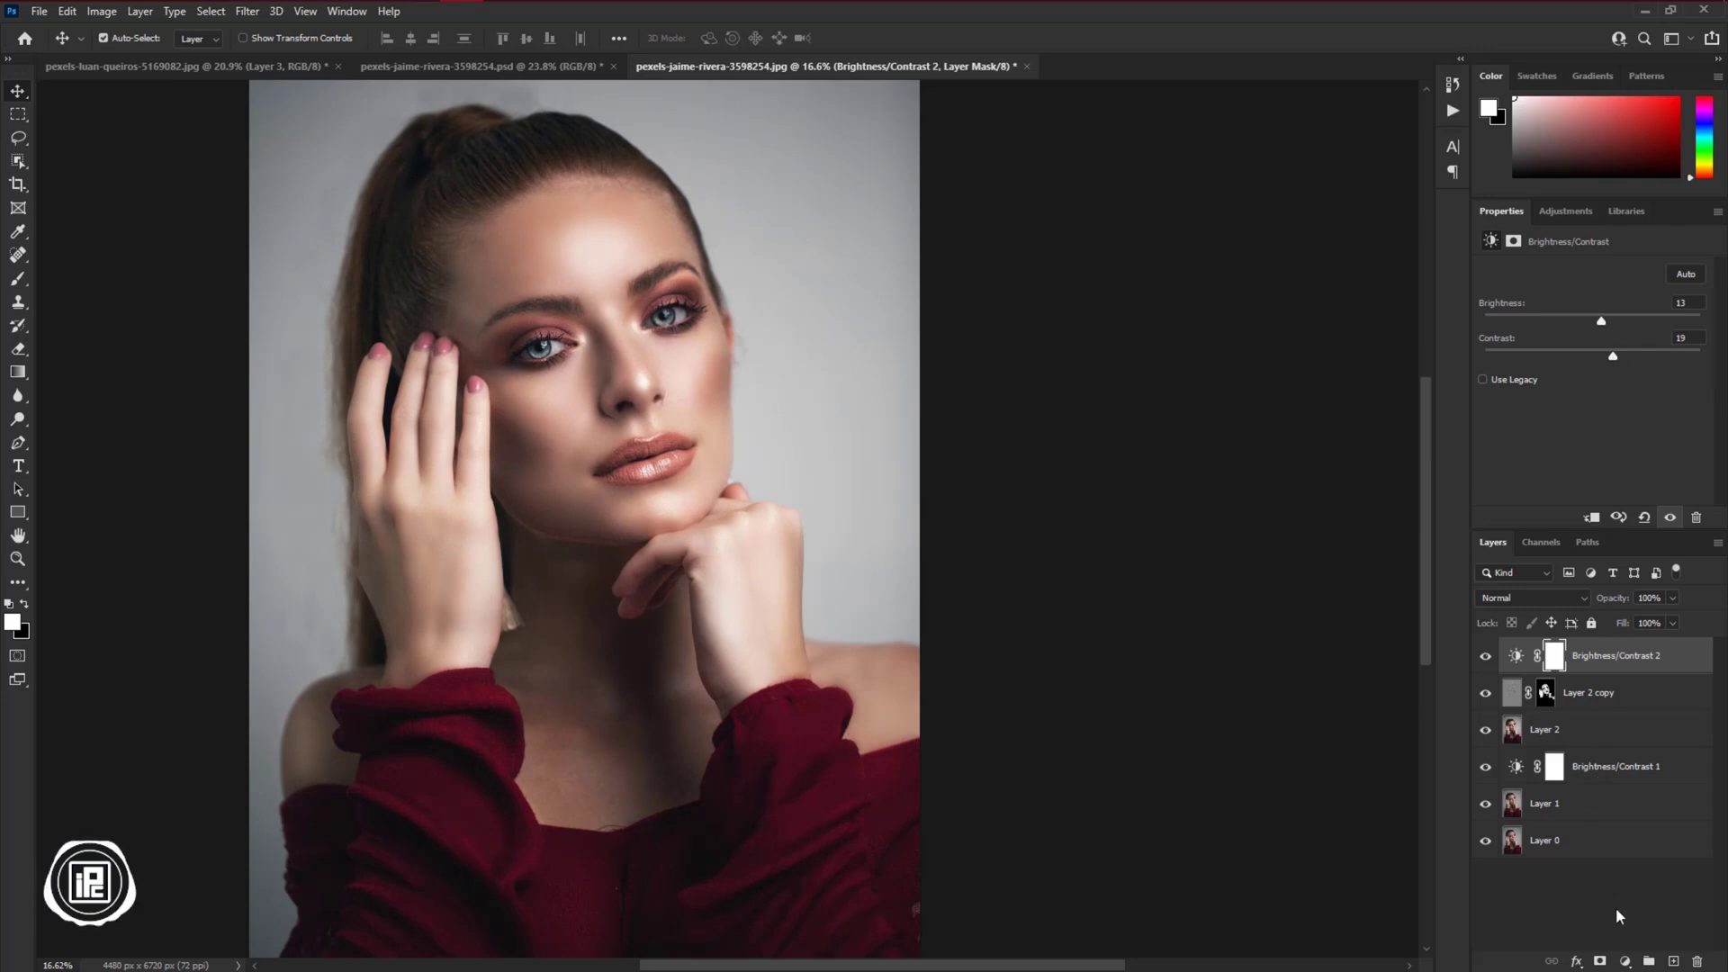
Add a Curves adjustment layer with one highlight point and one shadow point placed close to the diagonal
{"action": "left_click", "coordinate": [1626, 960]}
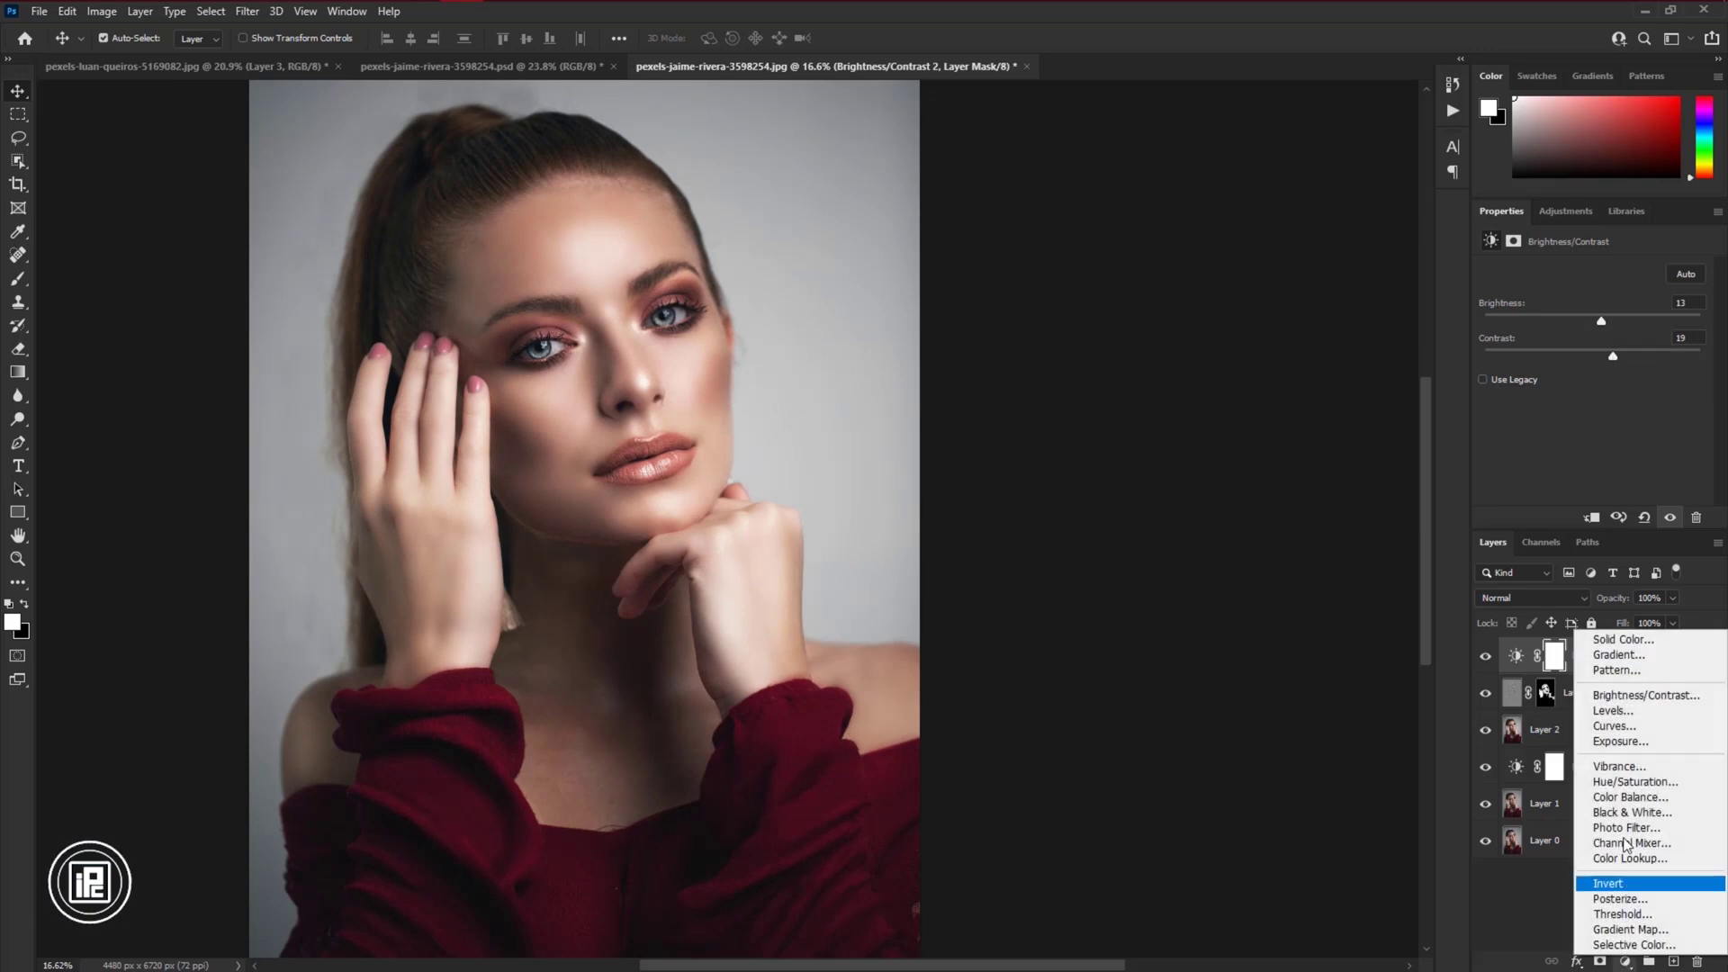
{"action": "left_click", "coordinate": [1611, 727]}
{"action": "left_click", "coordinate": [1667, 349]}
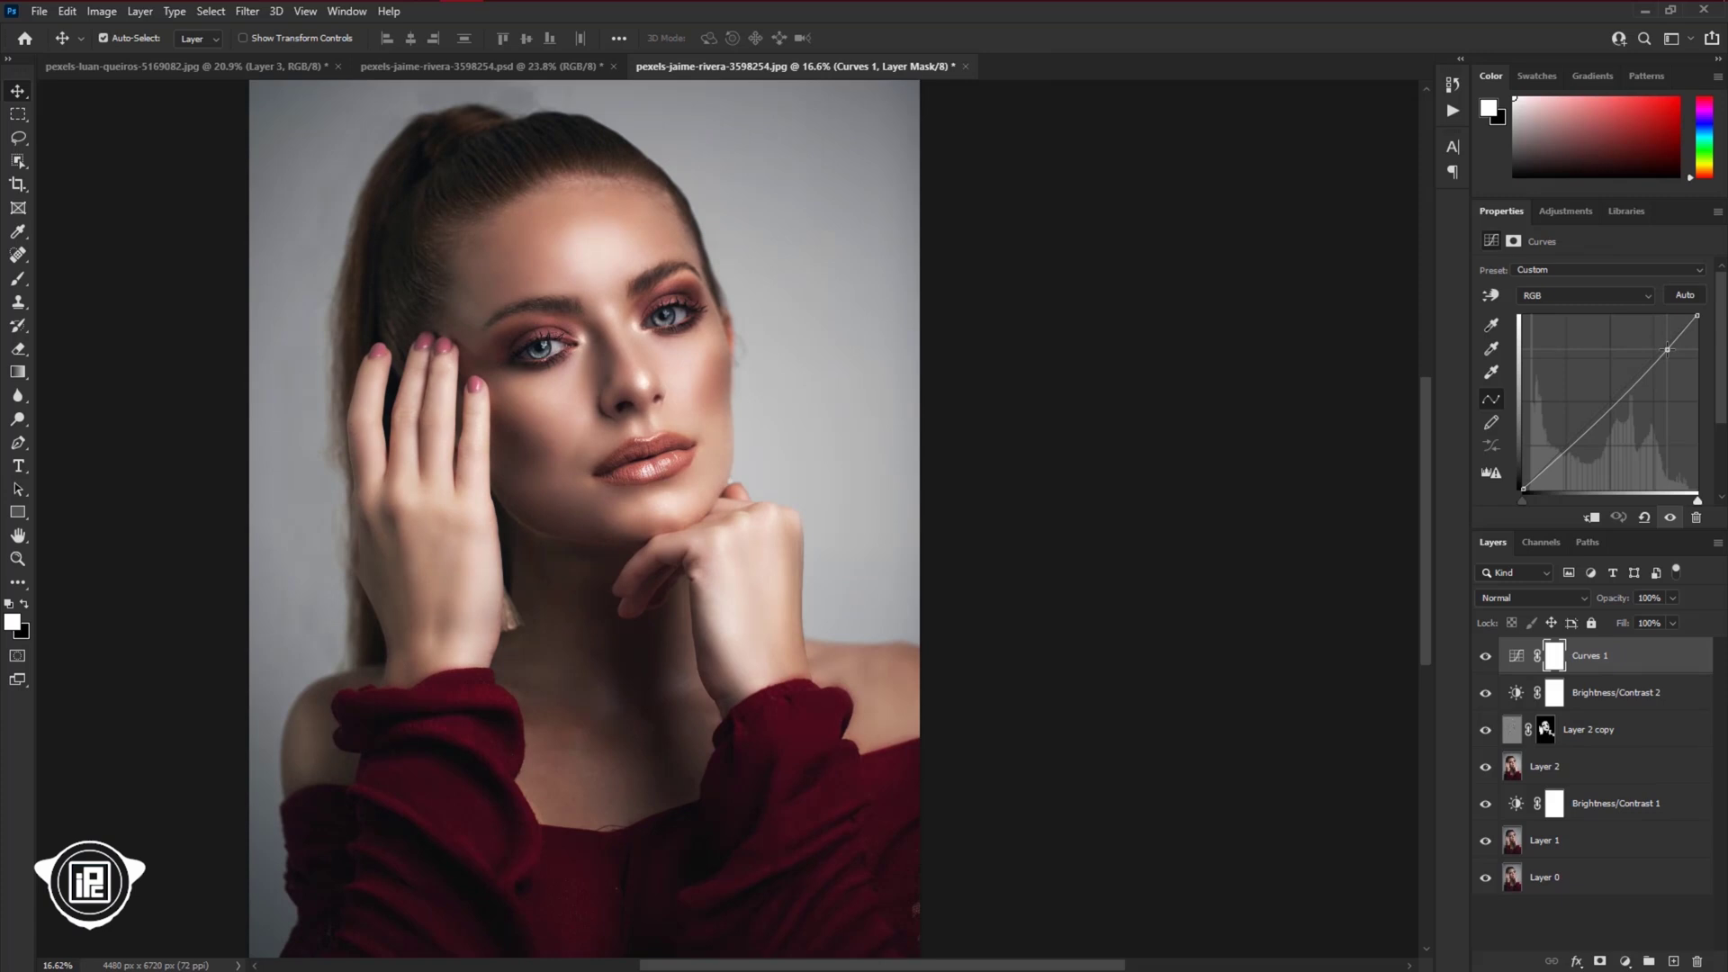
{"action": "left_click_drag", "start_coordinate": [1562, 452], "coordinate": [1556, 464]}
{"action": "left_click_drag", "start_coordinate": [1667, 349], "coordinate": [1665, 350]}
{"action": "left_click_drag", "start_coordinate": [1557, 465], "coordinate": [1557, 460]}
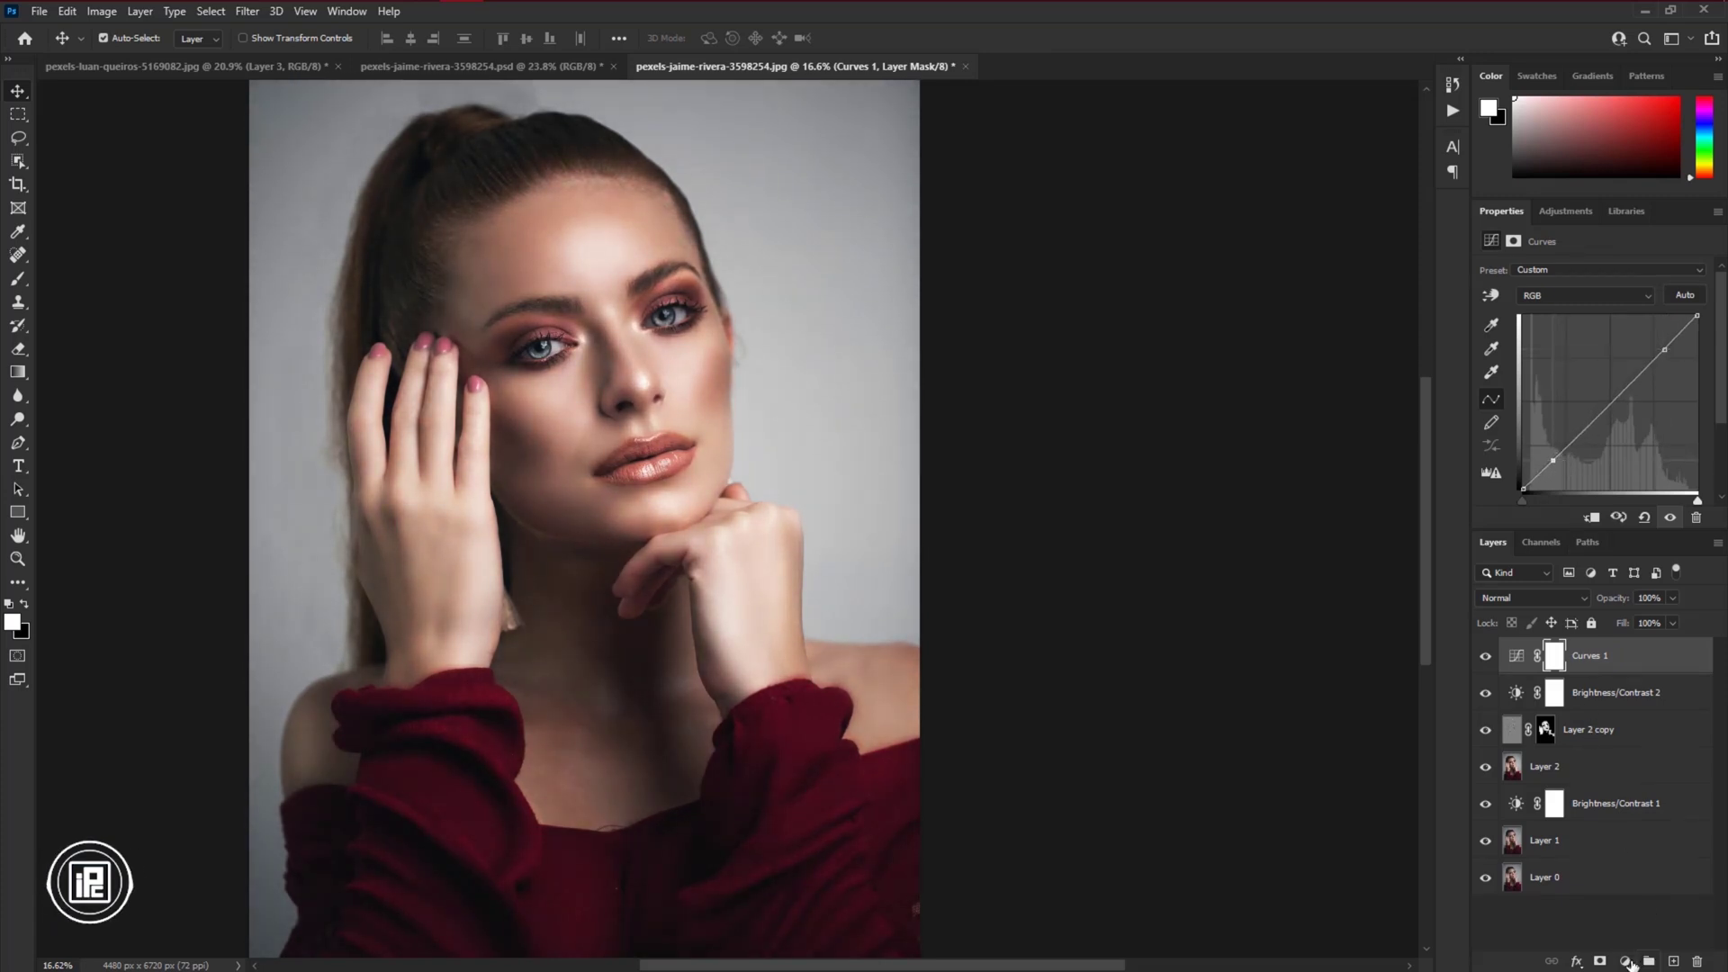
Add a second Curves adjustment layer and raise the midpoint of its RGB curve strongly to brighten the image
{"action": "left_click", "coordinate": [1627, 961]}
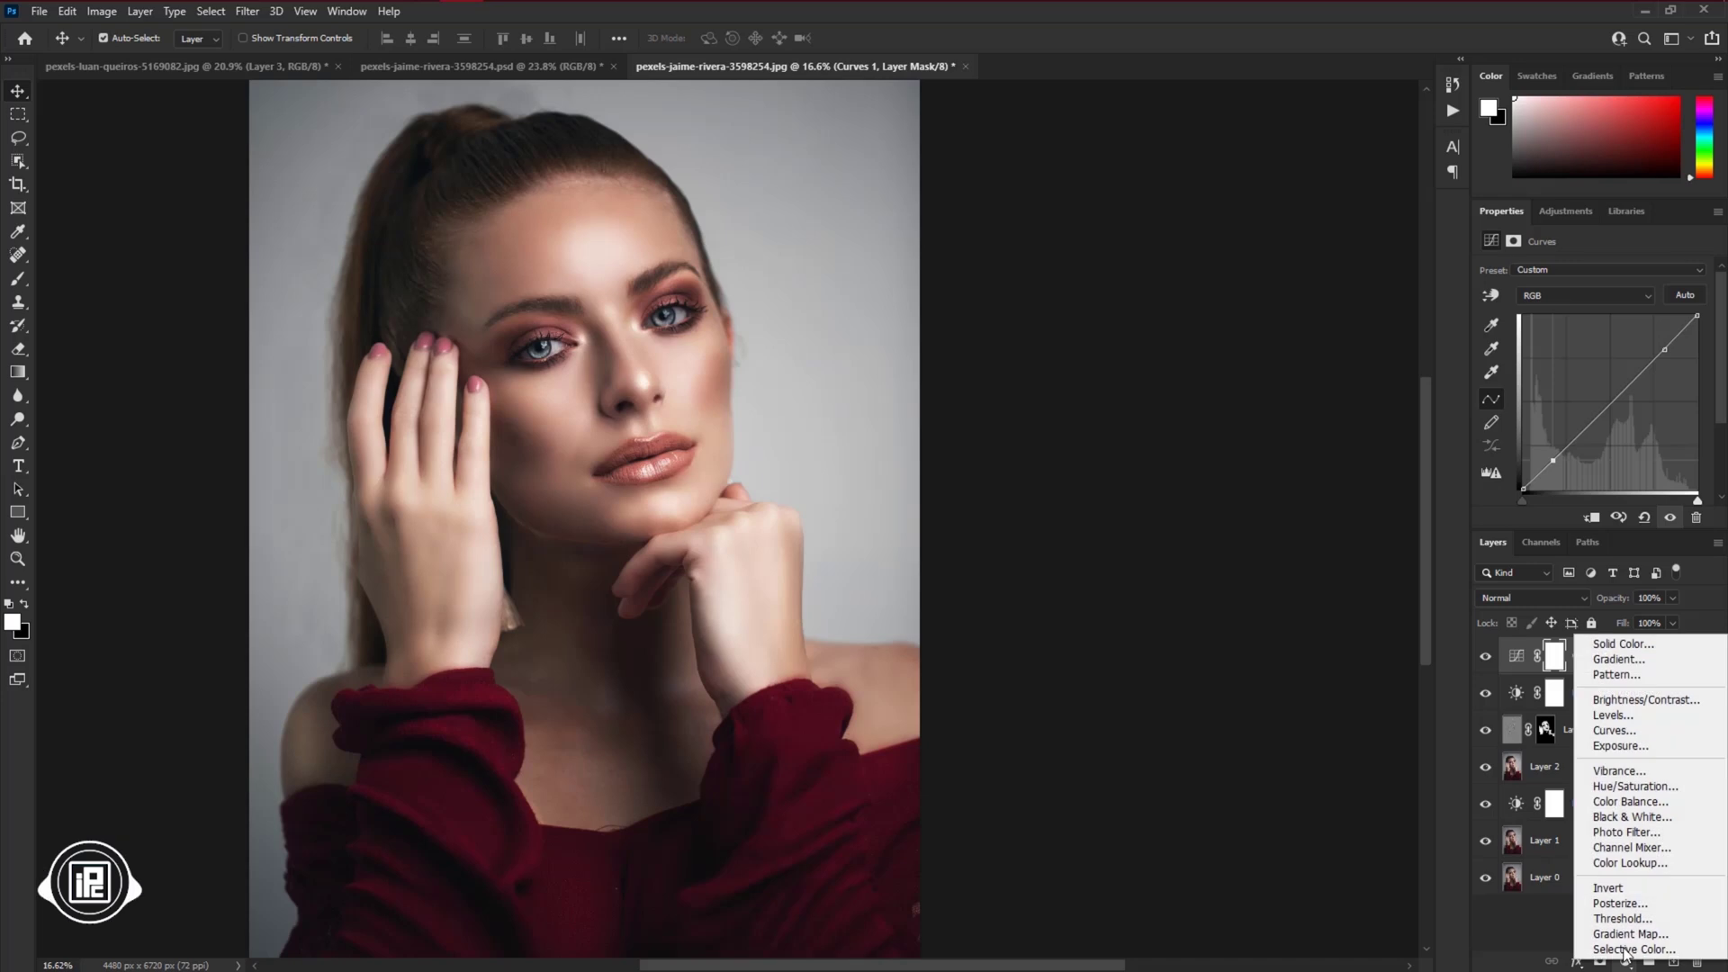
{"action": "left_click", "coordinate": [1615, 730]}
{"action": "left_click_drag", "start_coordinate": [1616, 396], "coordinate": [1616, 356]}
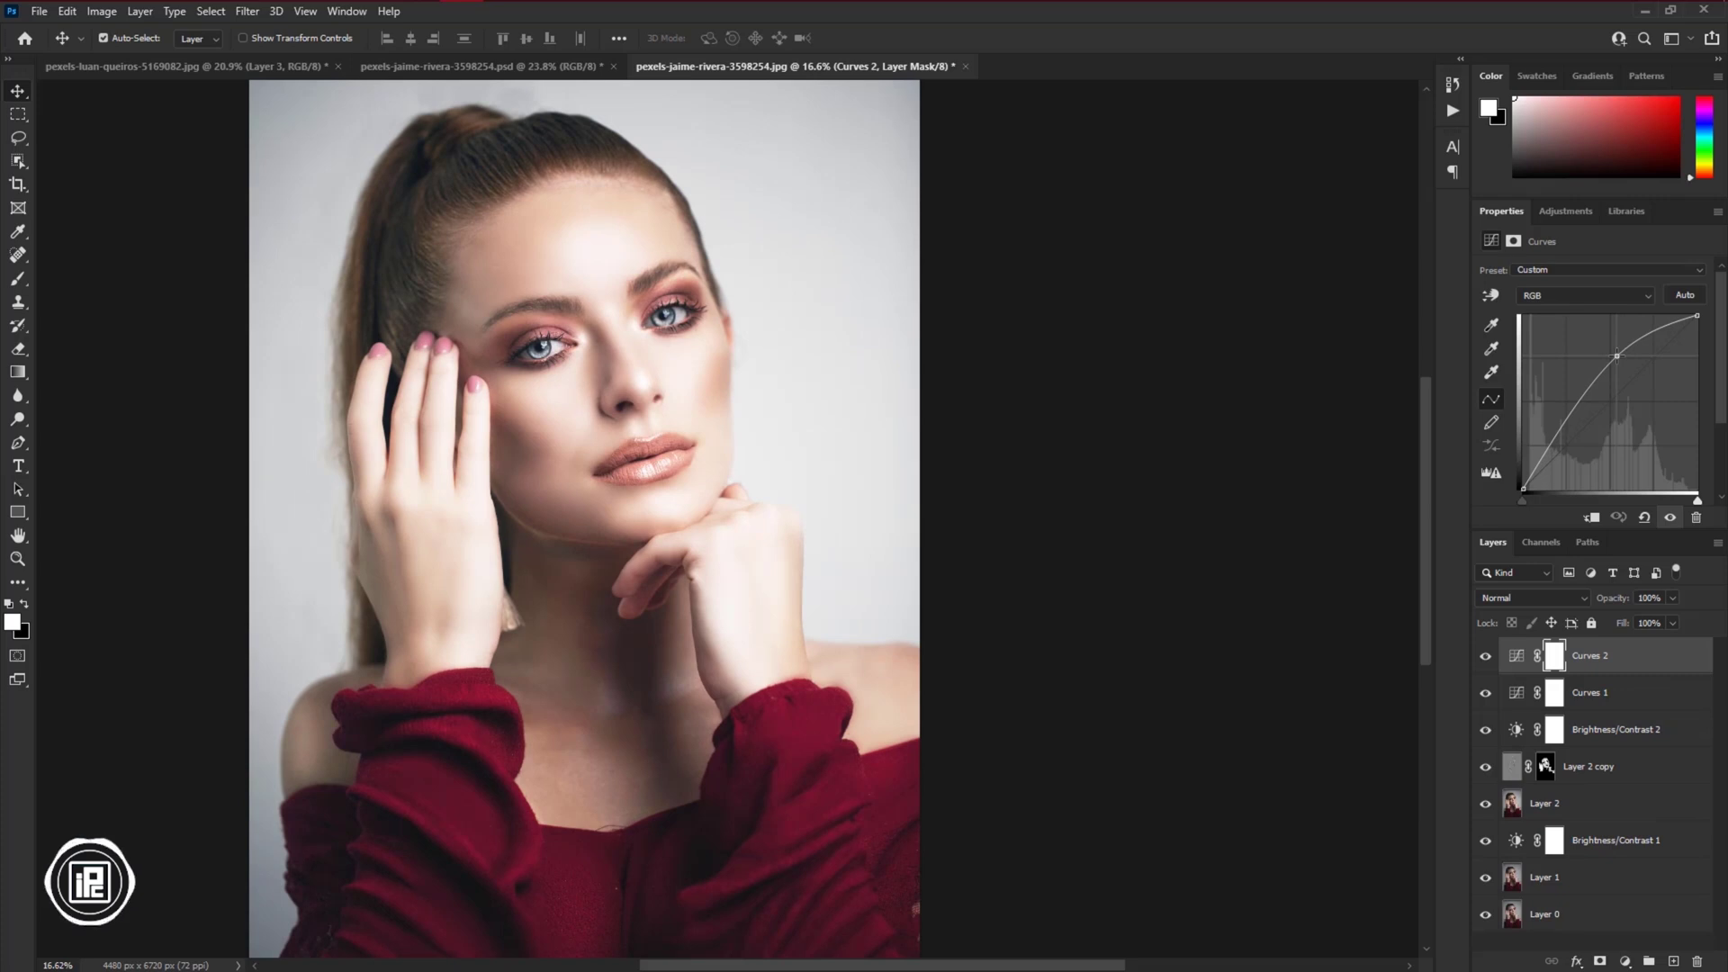
Invert the mask of the second Curves layer to black
{"action": "left_click", "coordinate": [1556, 656]}
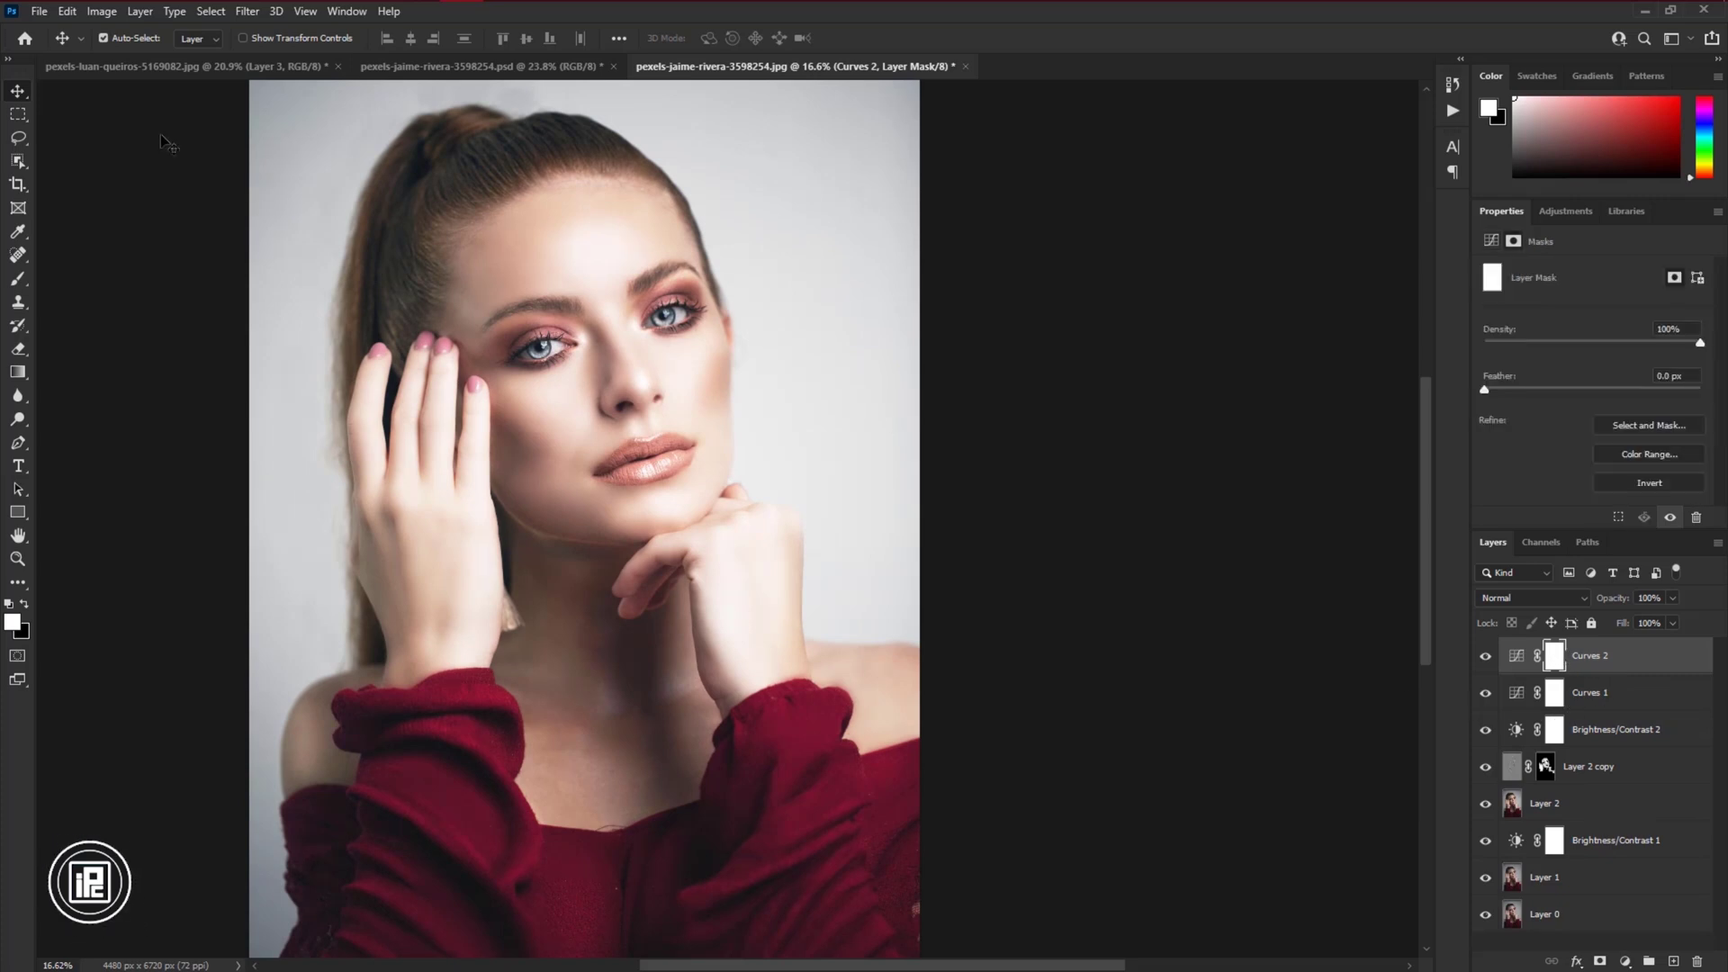
{"action": "left_click", "coordinate": [106, 15]}
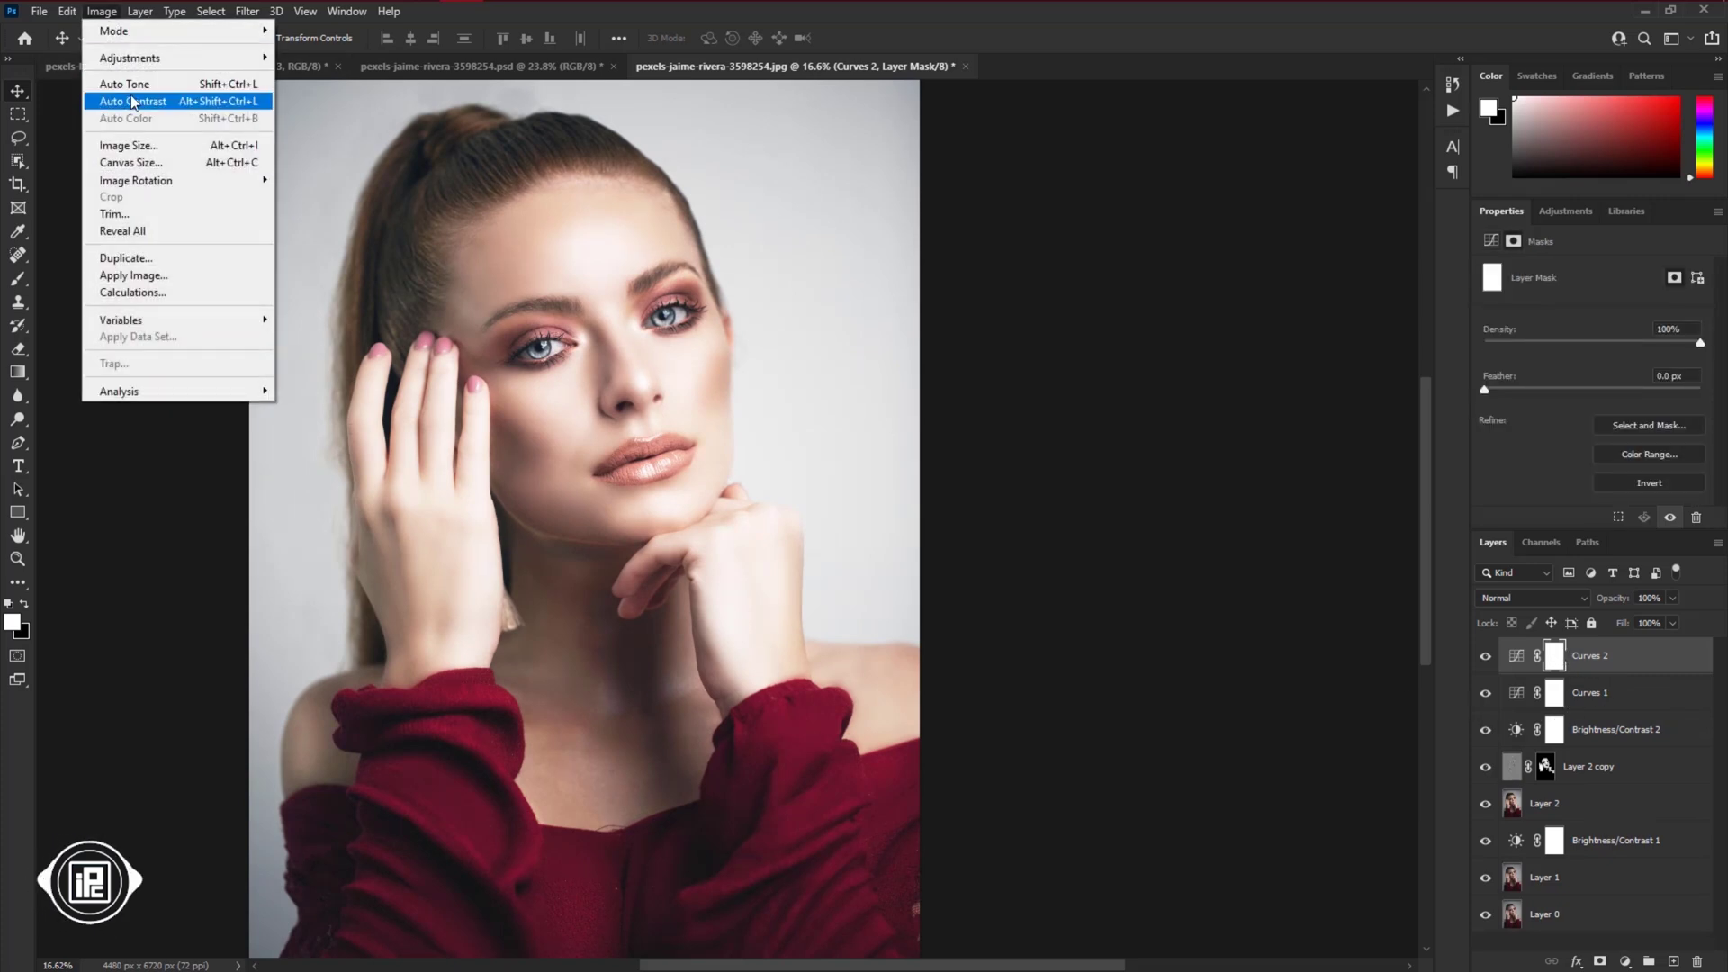
{"action": "mouse_move", "coordinate": [162, 63]}
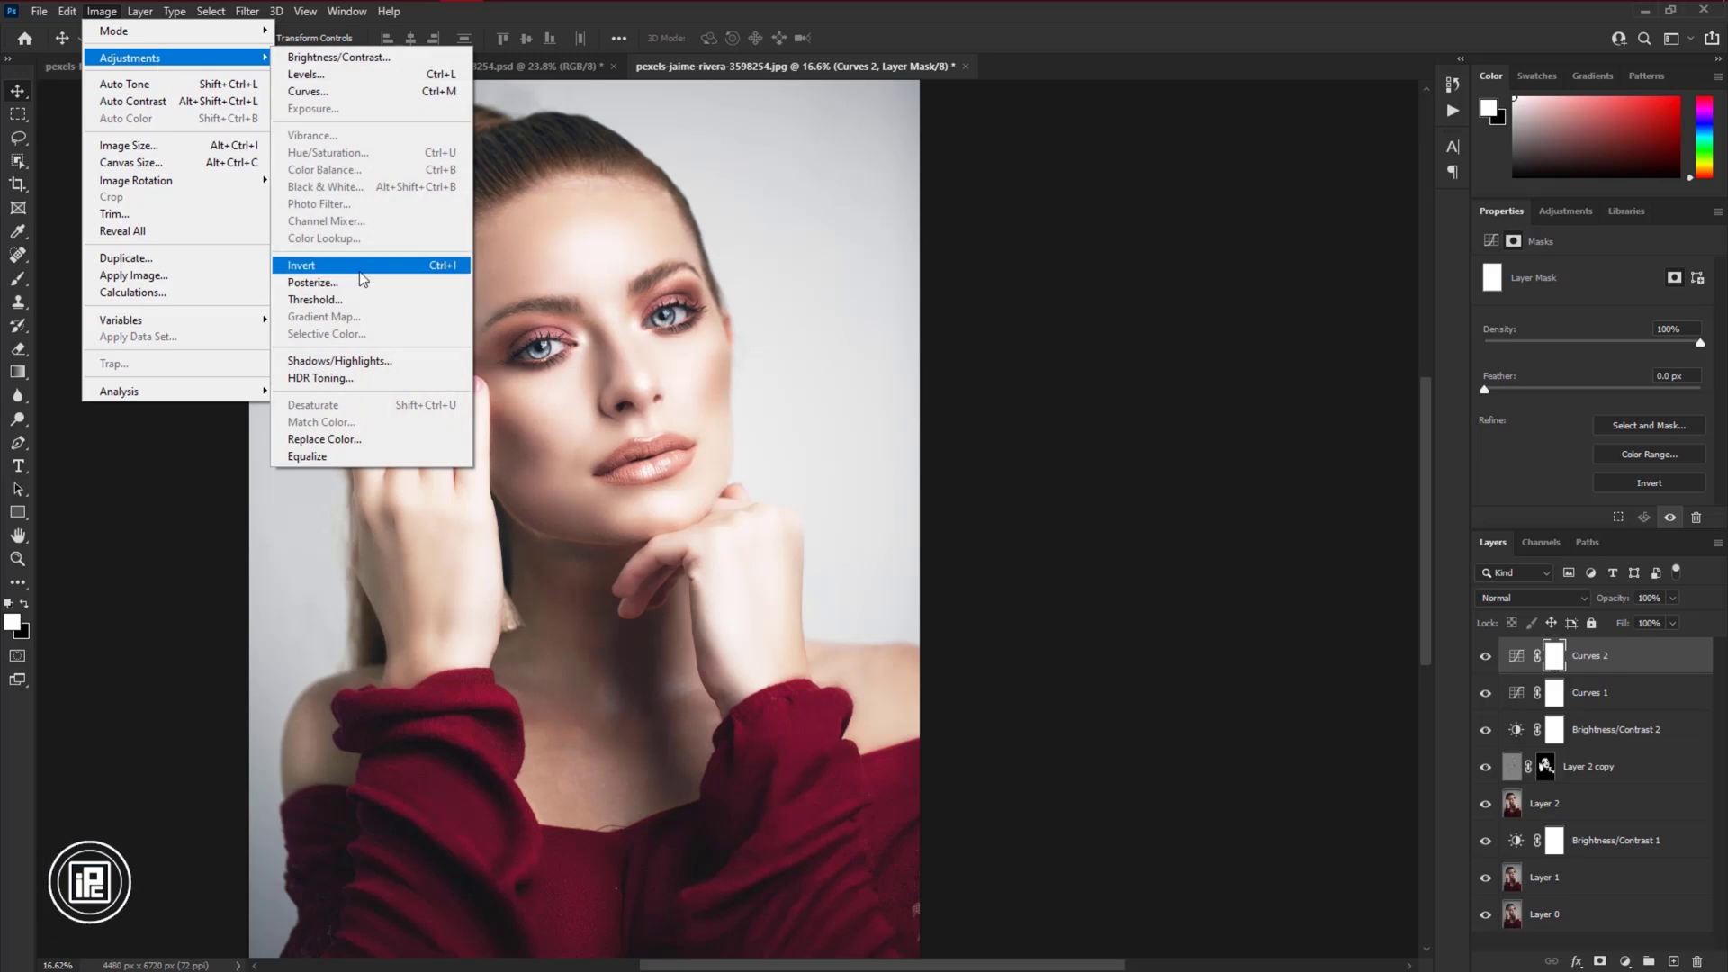
{"action": "left_click", "coordinate": [306, 264]}
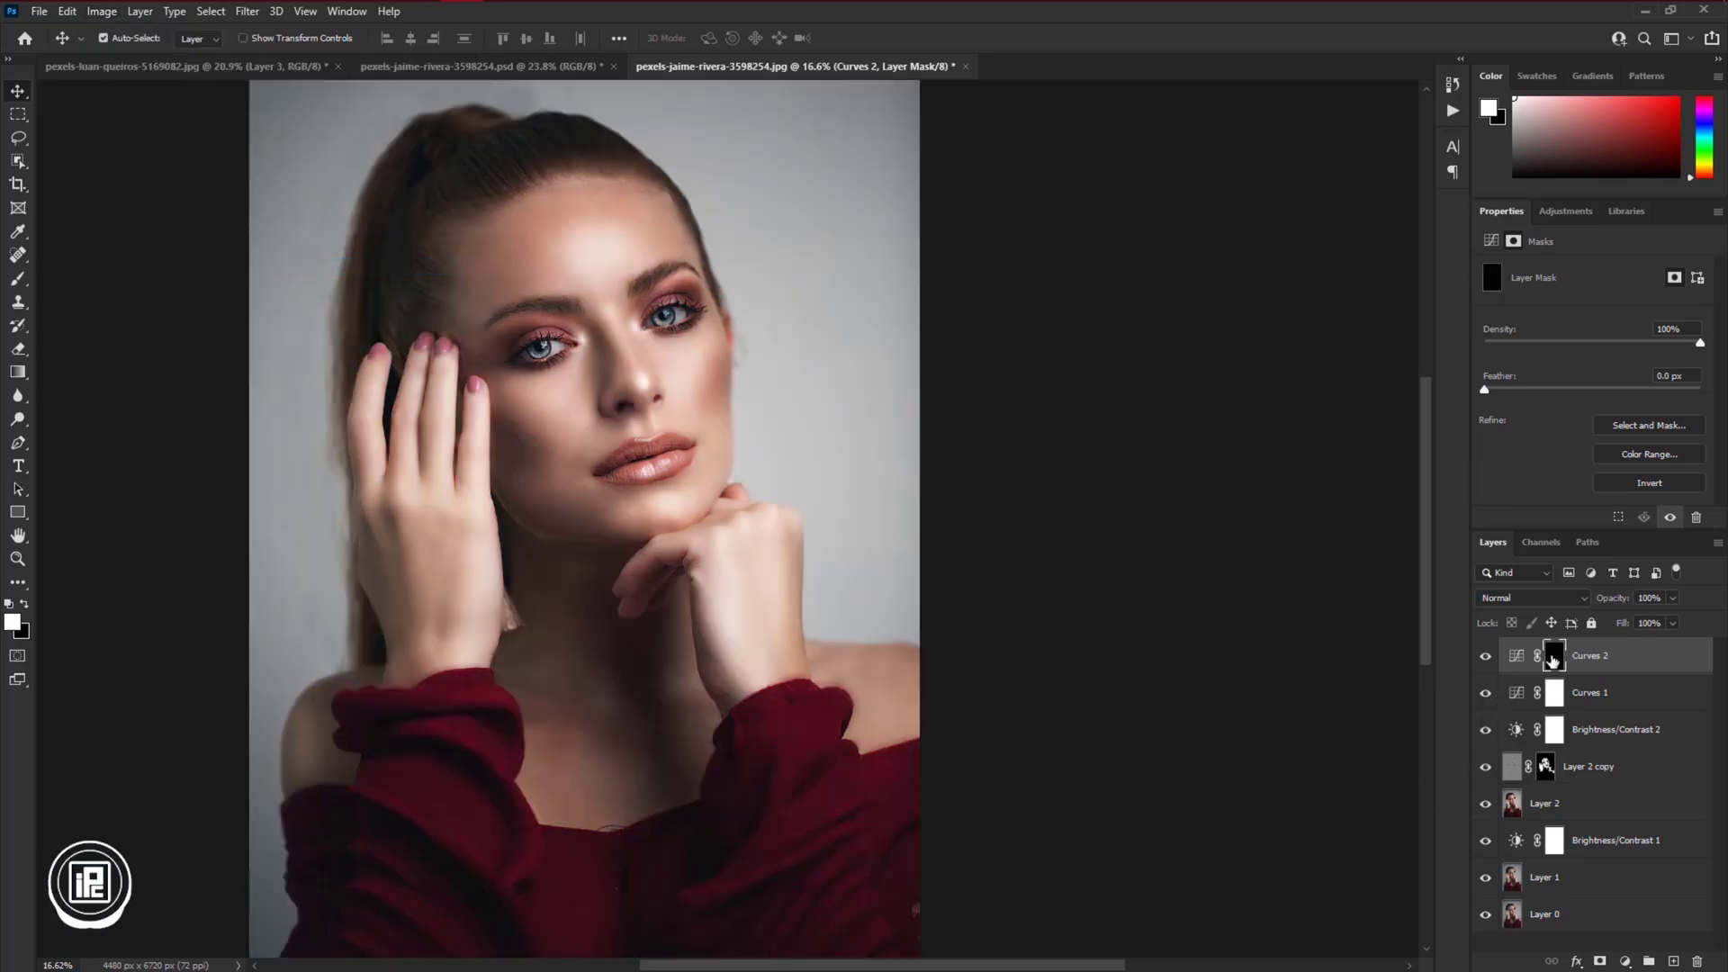
Brighten the irises of both eyes by painting white on the inverted Curves mask with a 125-pixel brush at 67% opacity
{"action": "left_click", "coordinate": [19, 280]}
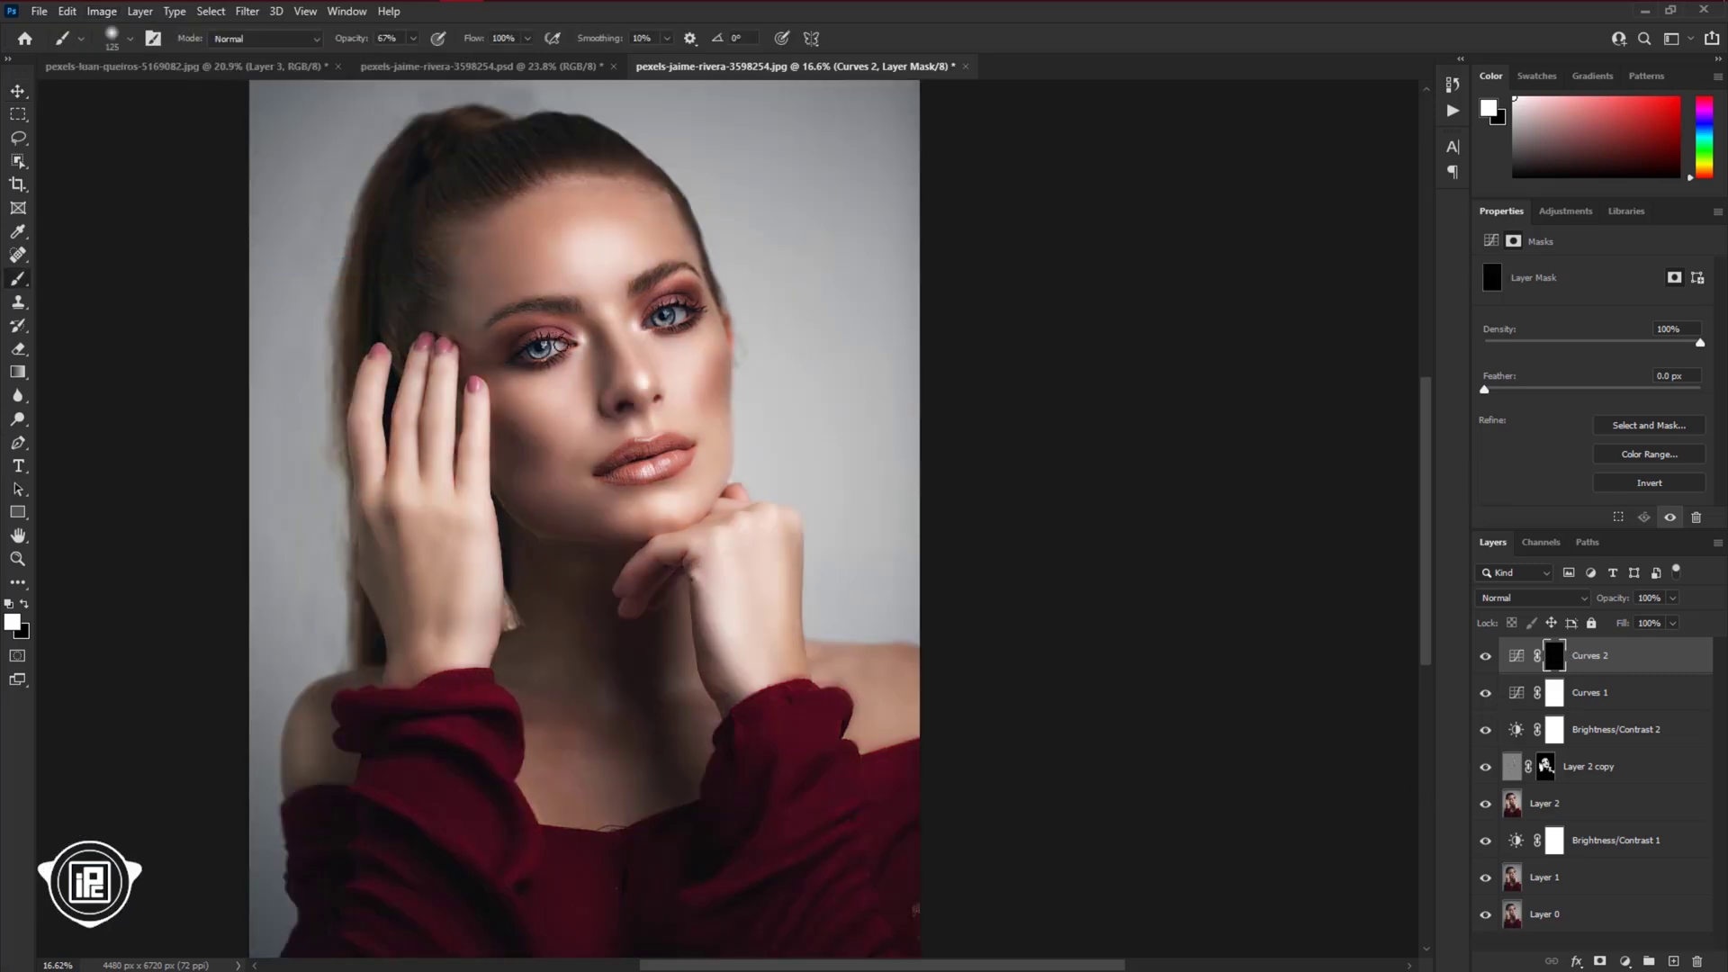
{"action": "scroll", "coordinate": [540, 345], "scroll_direction": "up", "scroll_amount": 10}
{"action": "left_click_drag", "start_coordinate": [606, 364], "coordinate": [595, 385]}
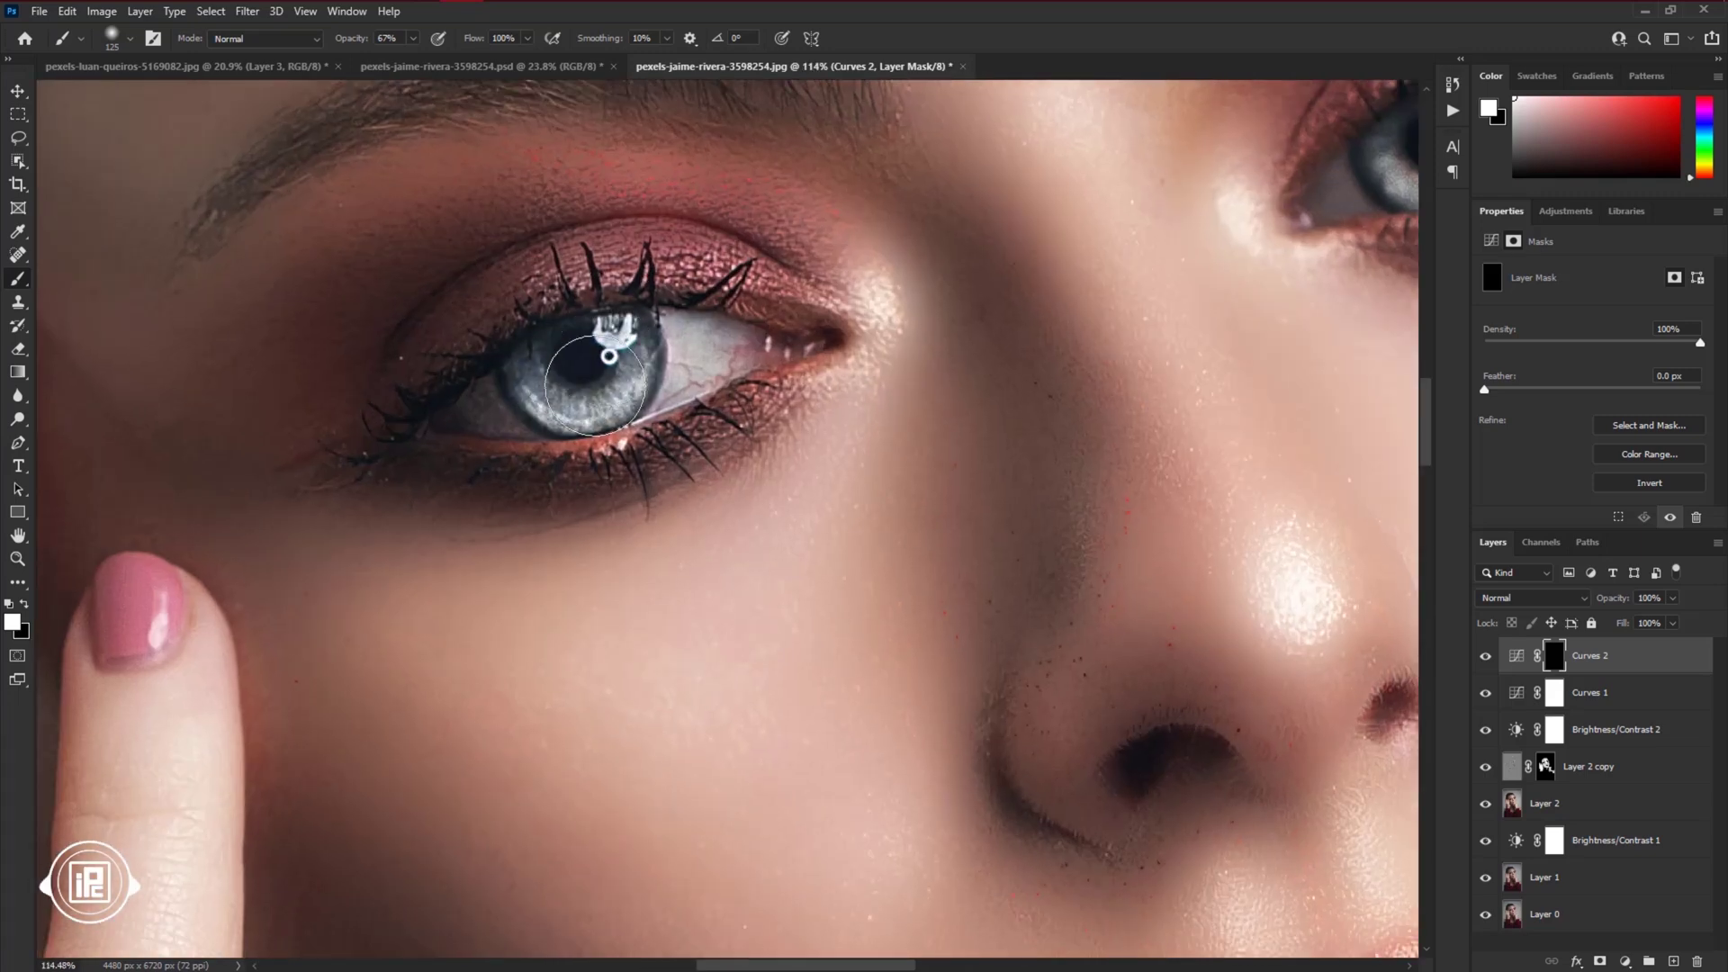
{"action": "scroll", "coordinate": [609, 357], "scroll_direction": "down", "scroll_amount": 5}
{"action": "scroll", "coordinate": [810, 335], "scroll_direction": "up", "scroll_amount": 4}
{"action": "left_click_drag", "start_coordinate": [793, 342], "coordinate": [811, 335]}
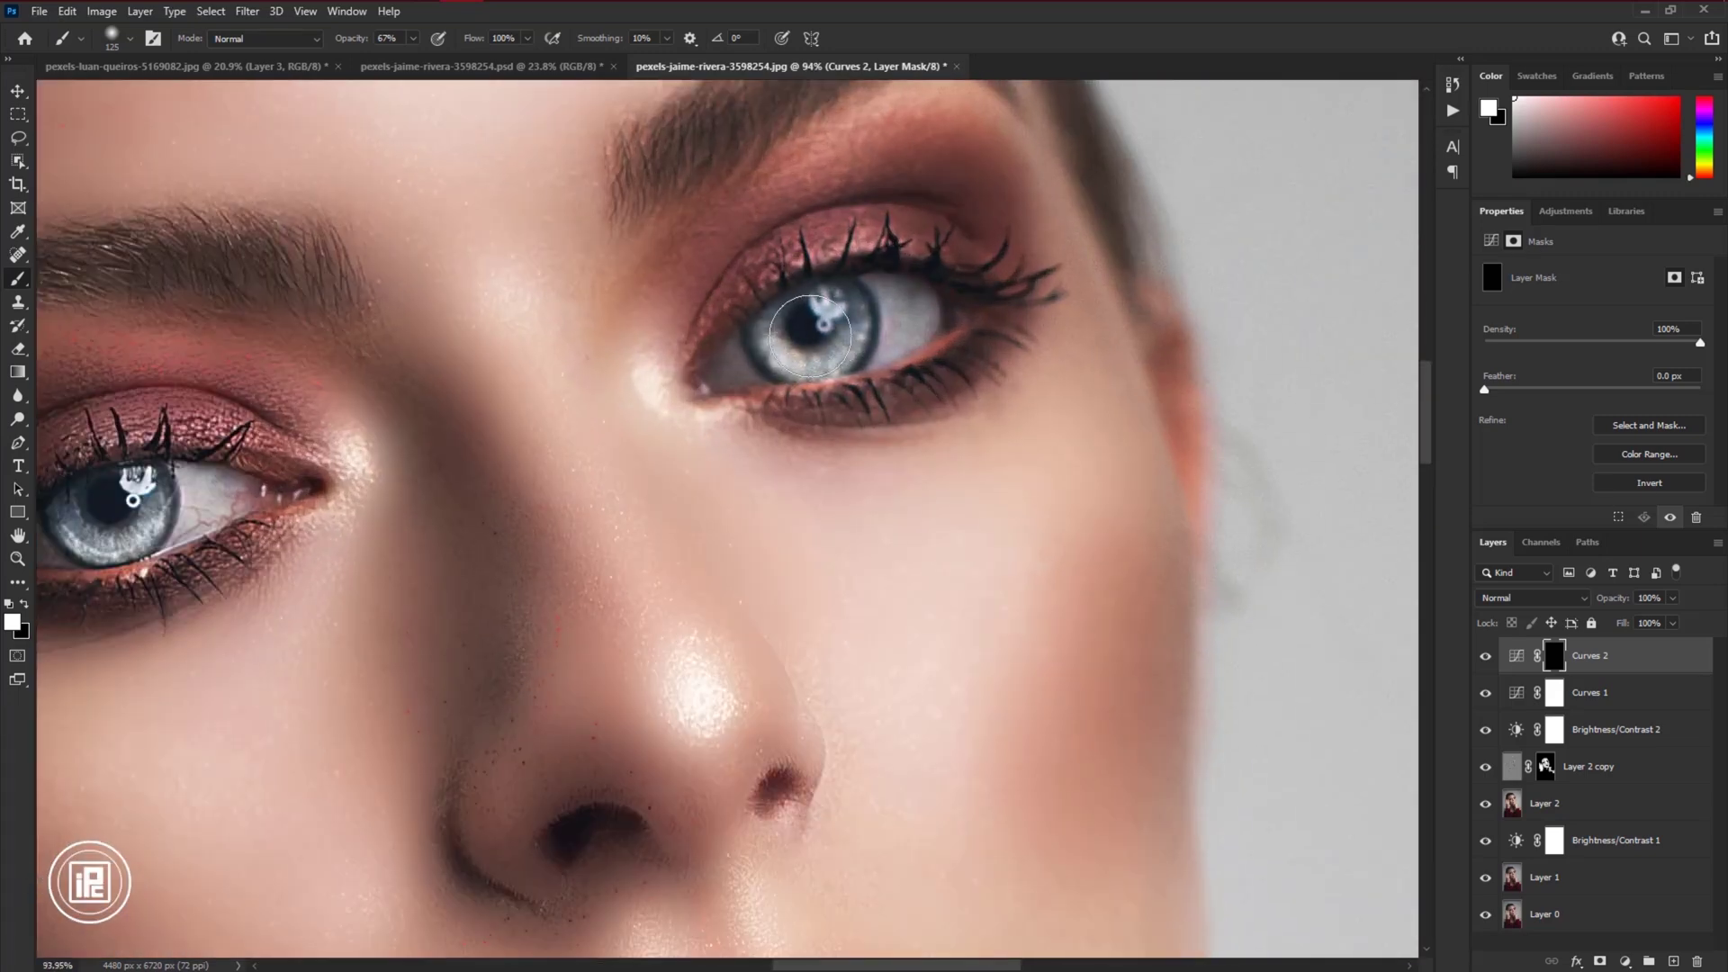
{"action": "scroll", "coordinate": [810, 335], "scroll_direction": "down", "scroll_amount": 4}
{"action": "scroll", "coordinate": [804, 520], "scroll_direction": "up", "scroll_amount": 2}
Brighten the pink fingernails of the raised hand on the Curves mask, reducing the brush size to 60 pixels
{"action": "scroll", "coordinate": [376, 278], "scroll_direction": "up", "scroll_amount": 2}
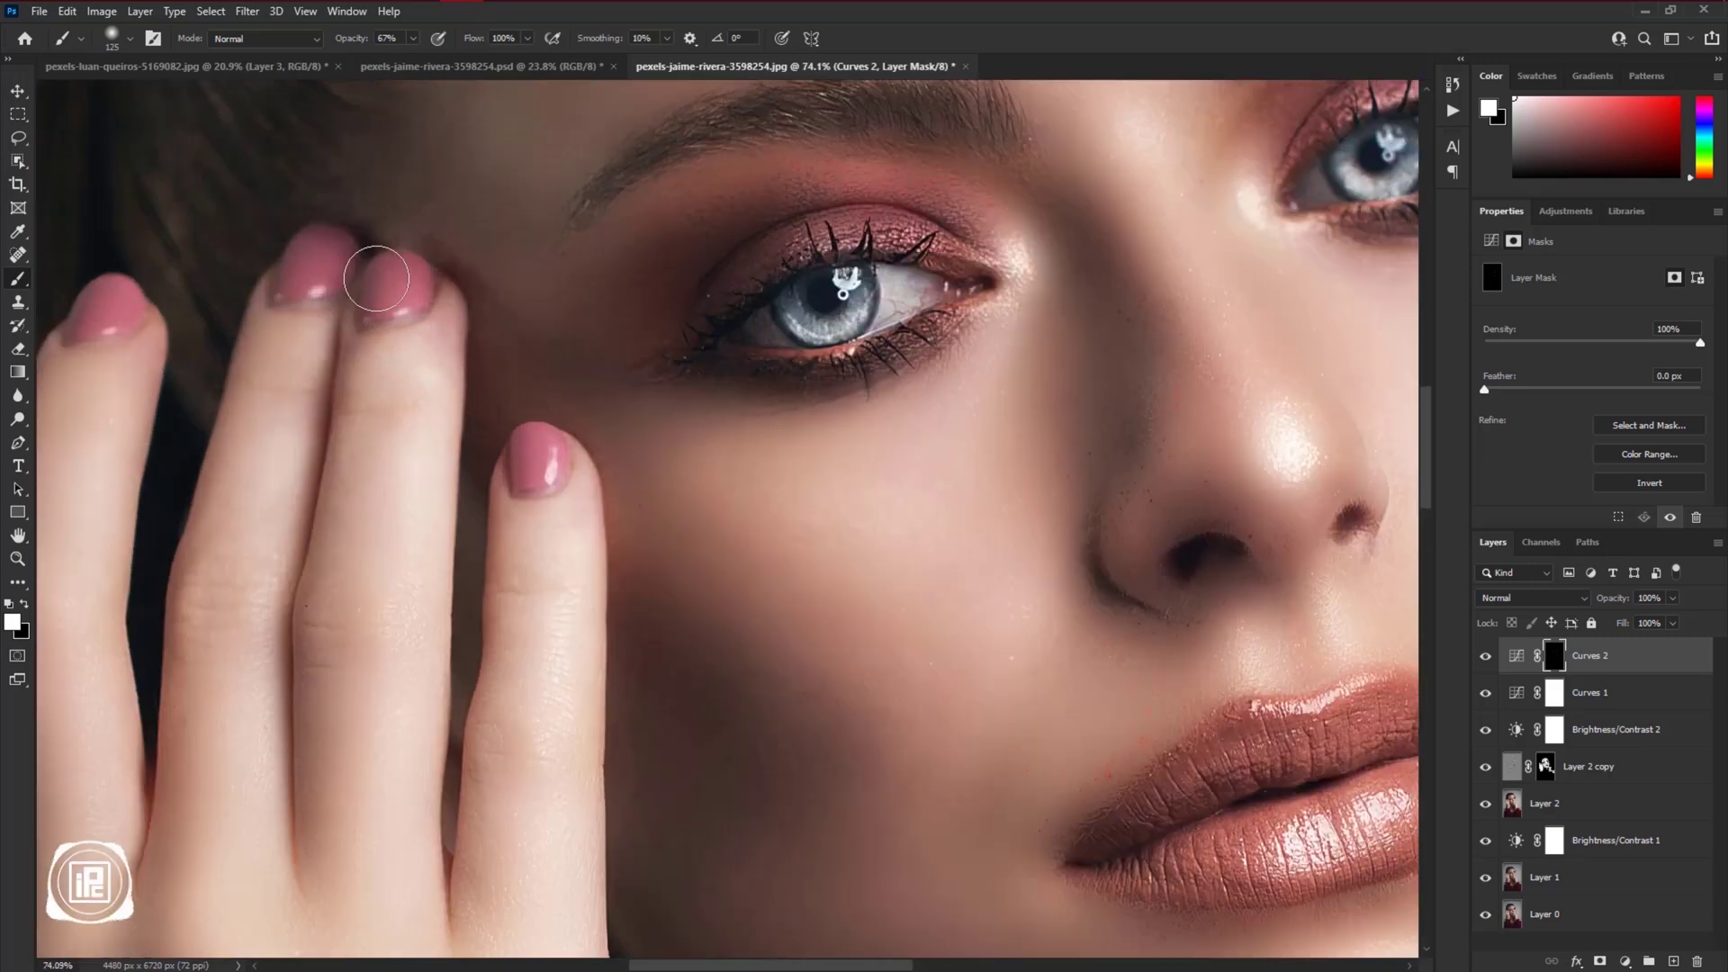
{"action": "key", "text": "bracketleft"}
{"action": "key", "text": "bracketleft"}
{"action": "mouse_move", "coordinate": [390, 270]}
{"action": "left_mouse_down"}
{"action": "mouse_move", "coordinate": [417, 301]}
{"action": "mouse_move", "coordinate": [367, 312]}
{"action": "left_mouse_up"}
{"action": "key", "text": "bracketleft"}
{"action": "key", "text": "bracketleft"}
{"action": "key", "text": "bracketleft"}
{"action": "mouse_move", "coordinate": [336, 251]}
{"action": "left_mouse_down"}
{"action": "mouse_move", "coordinate": [306, 286]}
{"action": "mouse_move", "coordinate": [315, 240]}
{"action": "mouse_move", "coordinate": [341, 255]}
{"action": "left_mouse_up"}
{"action": "mouse_move", "coordinate": [527, 446]}
{"action": "left_mouse_down"}
{"action": "mouse_move", "coordinate": [533, 479]}
{"action": "mouse_move", "coordinate": [541, 447]}
{"action": "left_mouse_up"}
{"action": "mouse_move", "coordinate": [125, 309]}
{"action": "left_mouse_down"}
{"action": "mouse_move", "coordinate": [419, 311]}
{"action": "mouse_move", "coordinate": [405, 307]}
{"action": "left_mouse_up"}
{"action": "left_click_drag", "start_coordinate": [621, 362], "coordinate": [510, 383]}
{"action": "scroll", "coordinate": [509, 383], "scroll_direction": "down", "scroll_amount": 3}
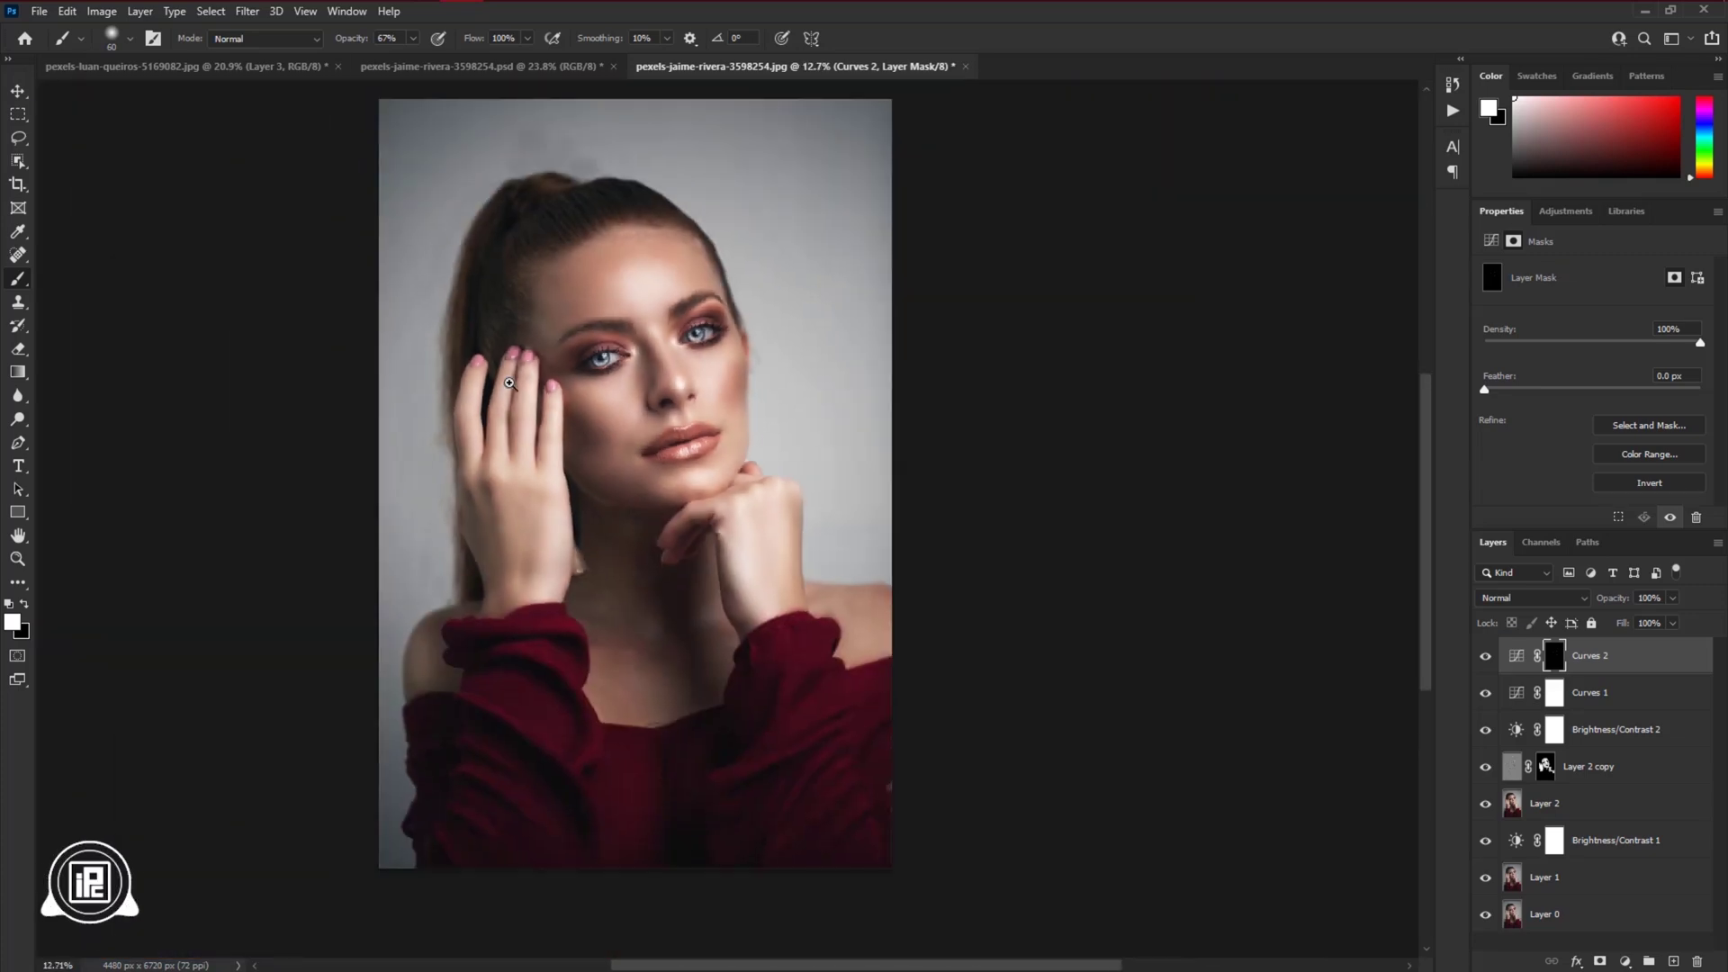
Stamp all visible layers into a new layer above Curves 2 and convert it to a smart object
{"action": "scroll", "coordinate": [785, 623], "scroll_direction": "down", "scroll_amount": 1}
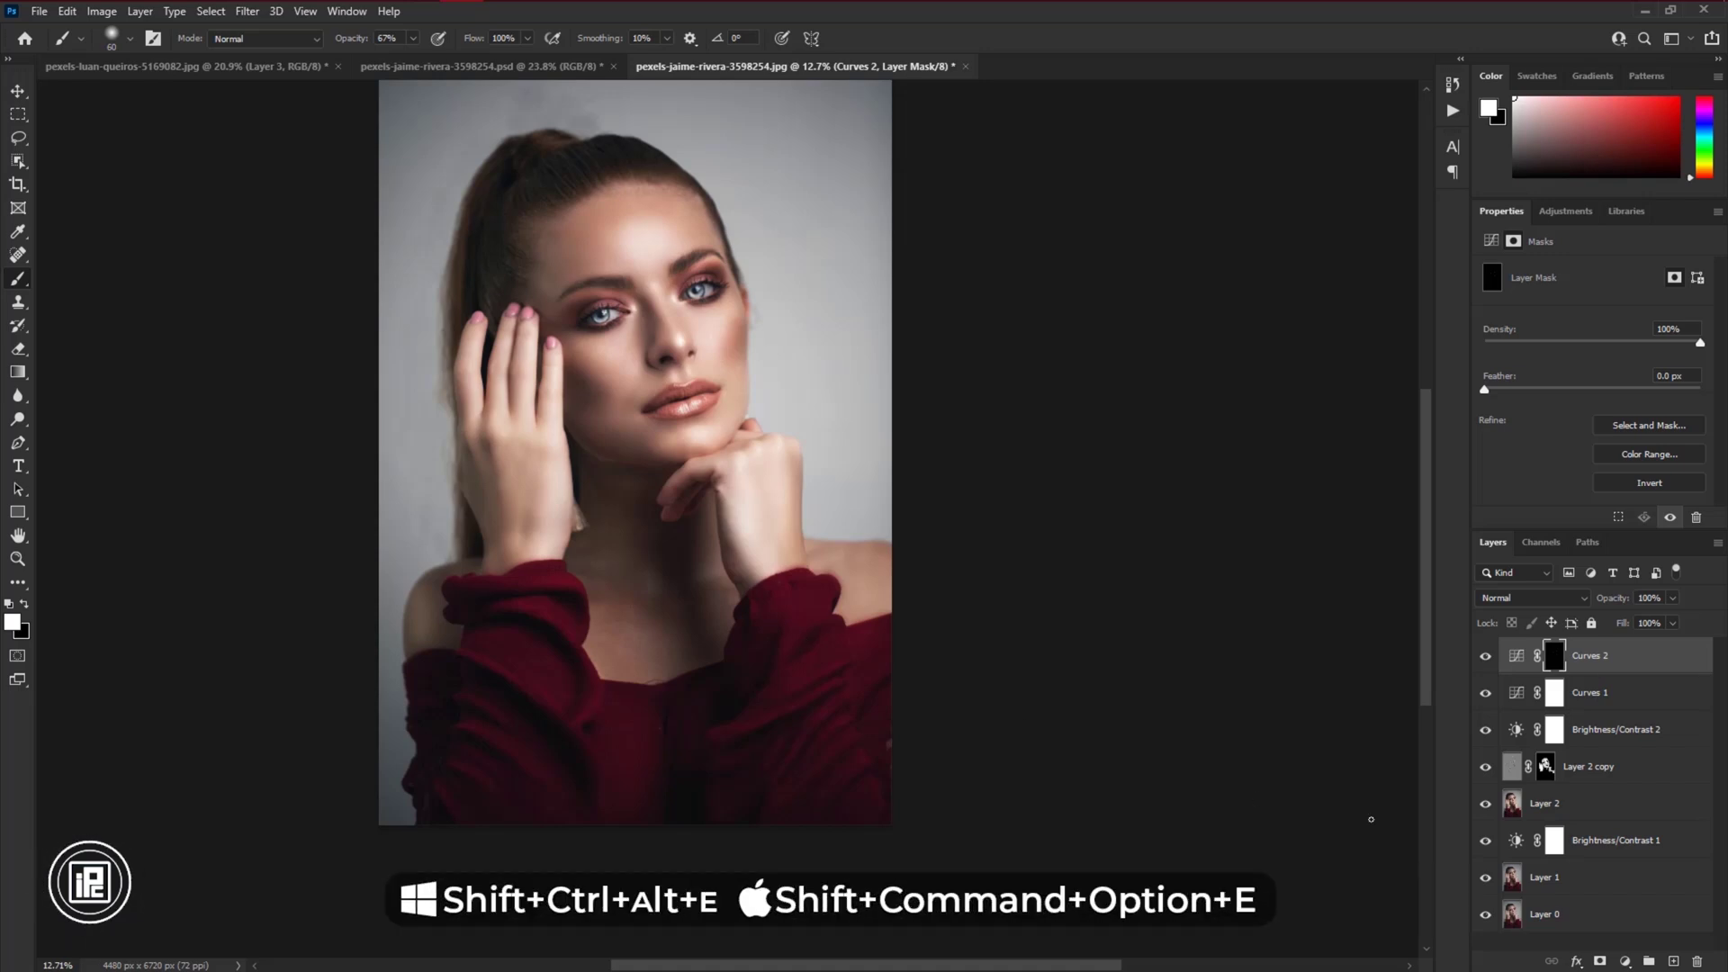
{"action": "left_click", "coordinate": [1633, 668]}
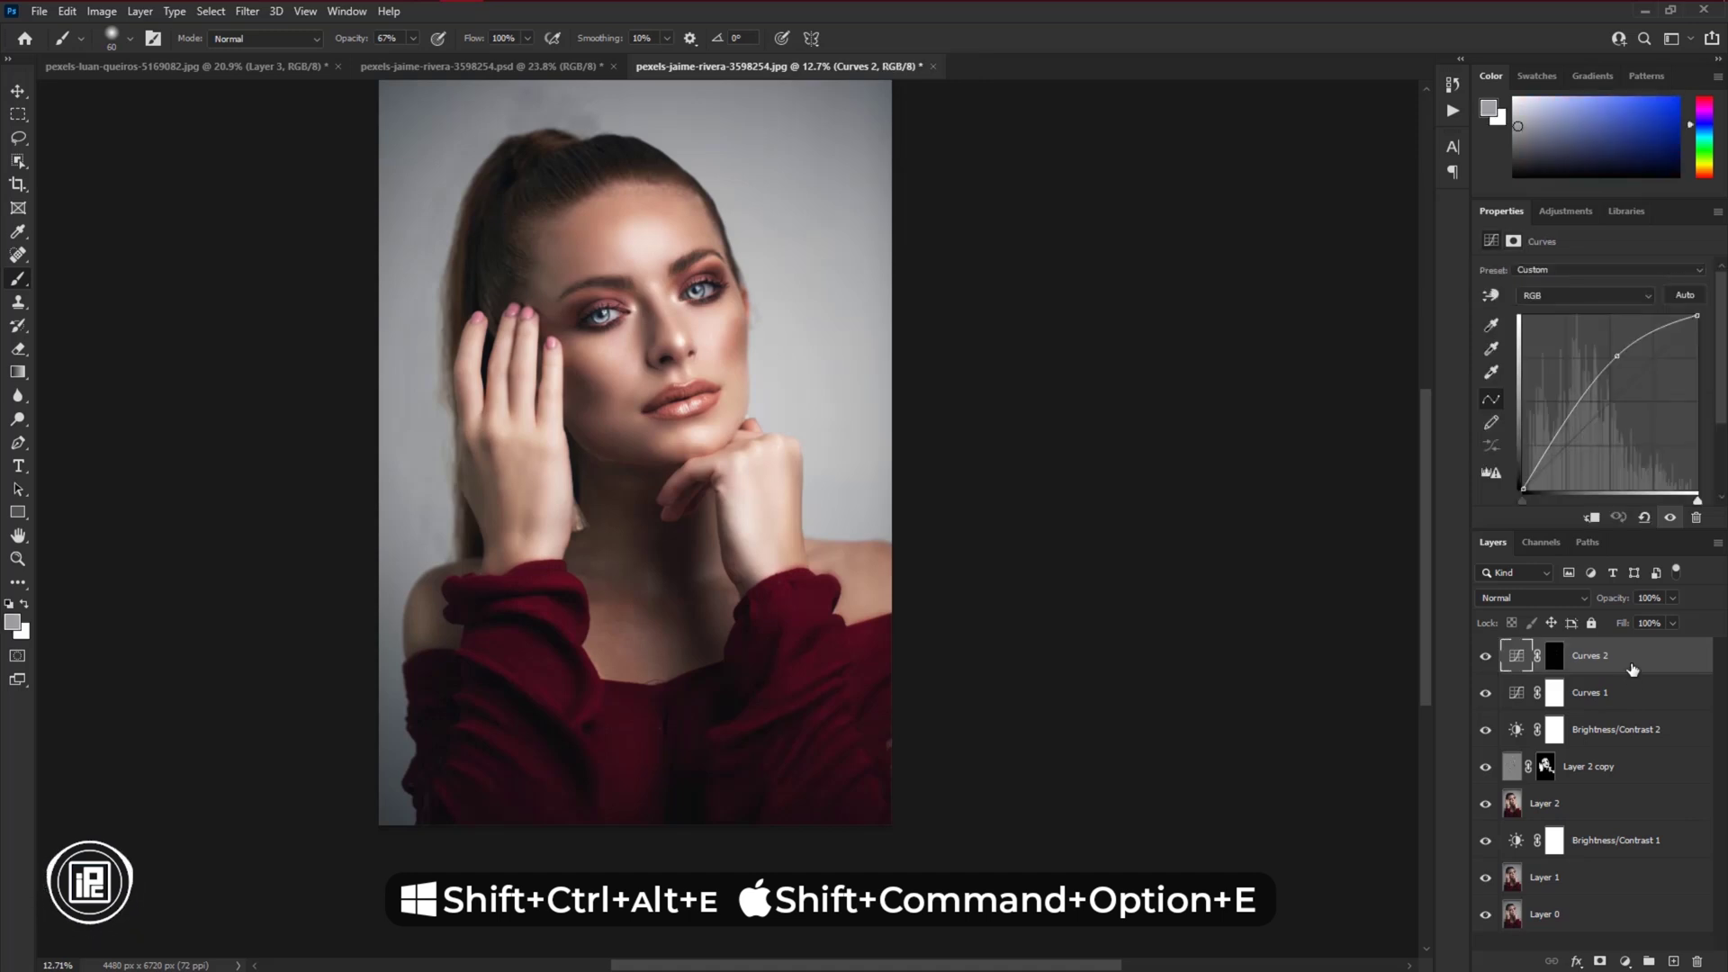
{"action": "key", "text": "shift+ctrl+alt+e"}
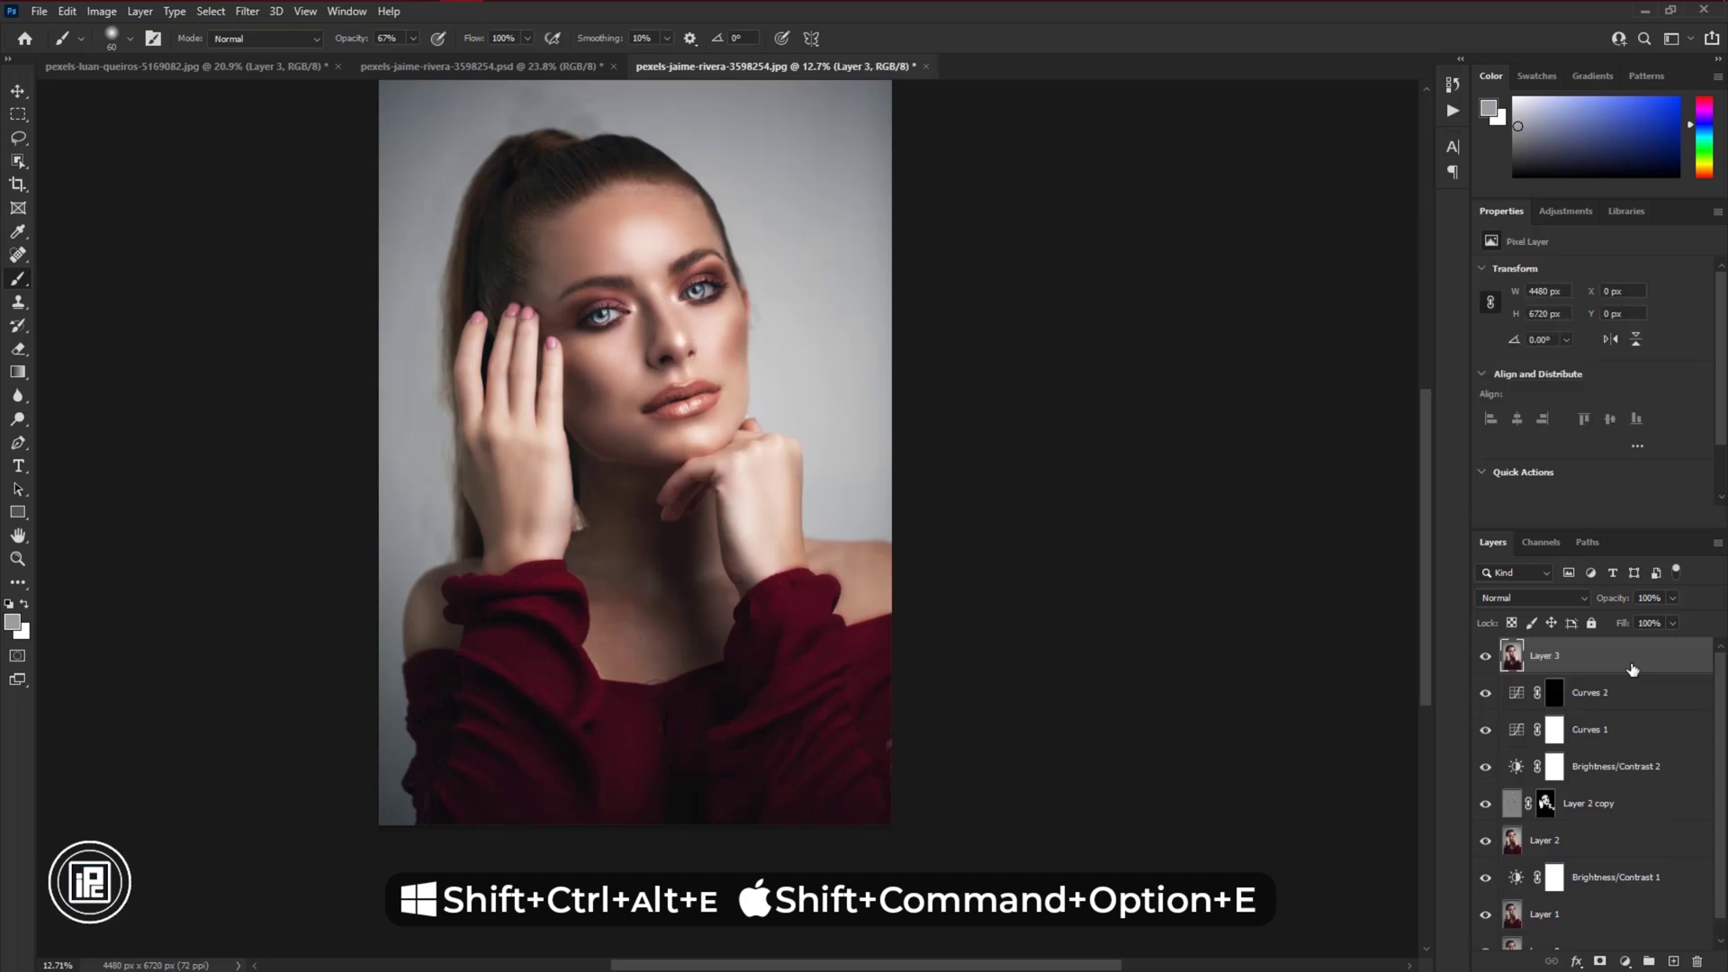
{"action": "right_click", "coordinate": [1633, 669]}
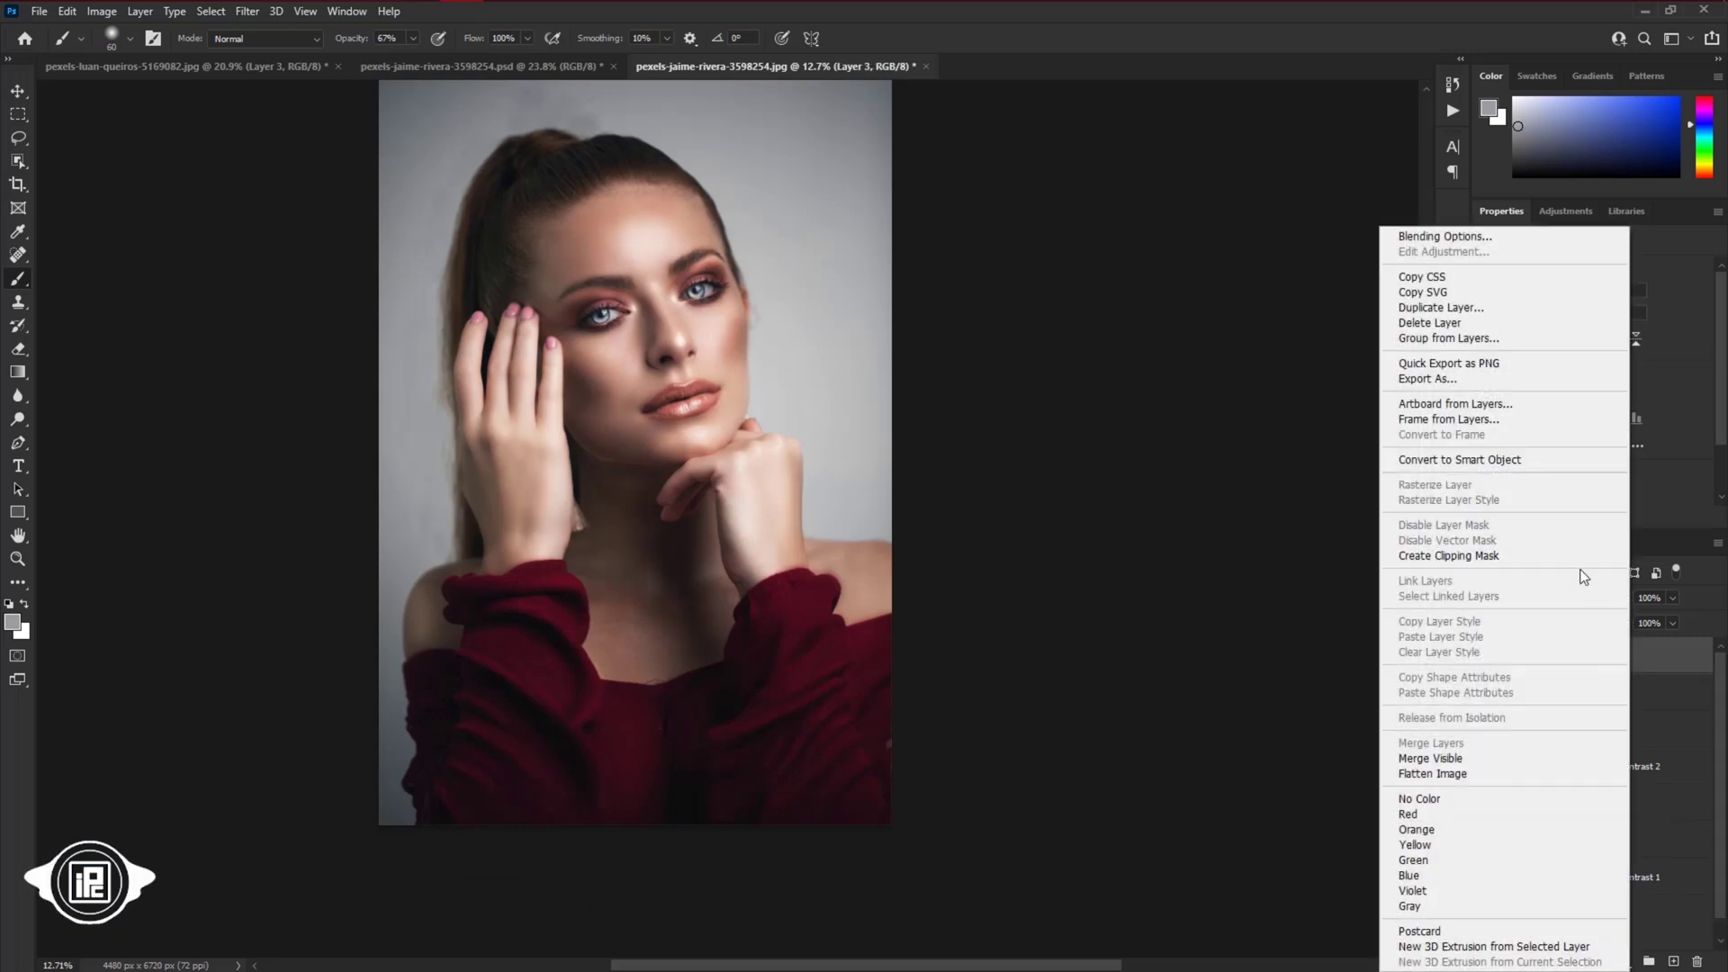
{"action": "left_click", "coordinate": [1495, 461]}
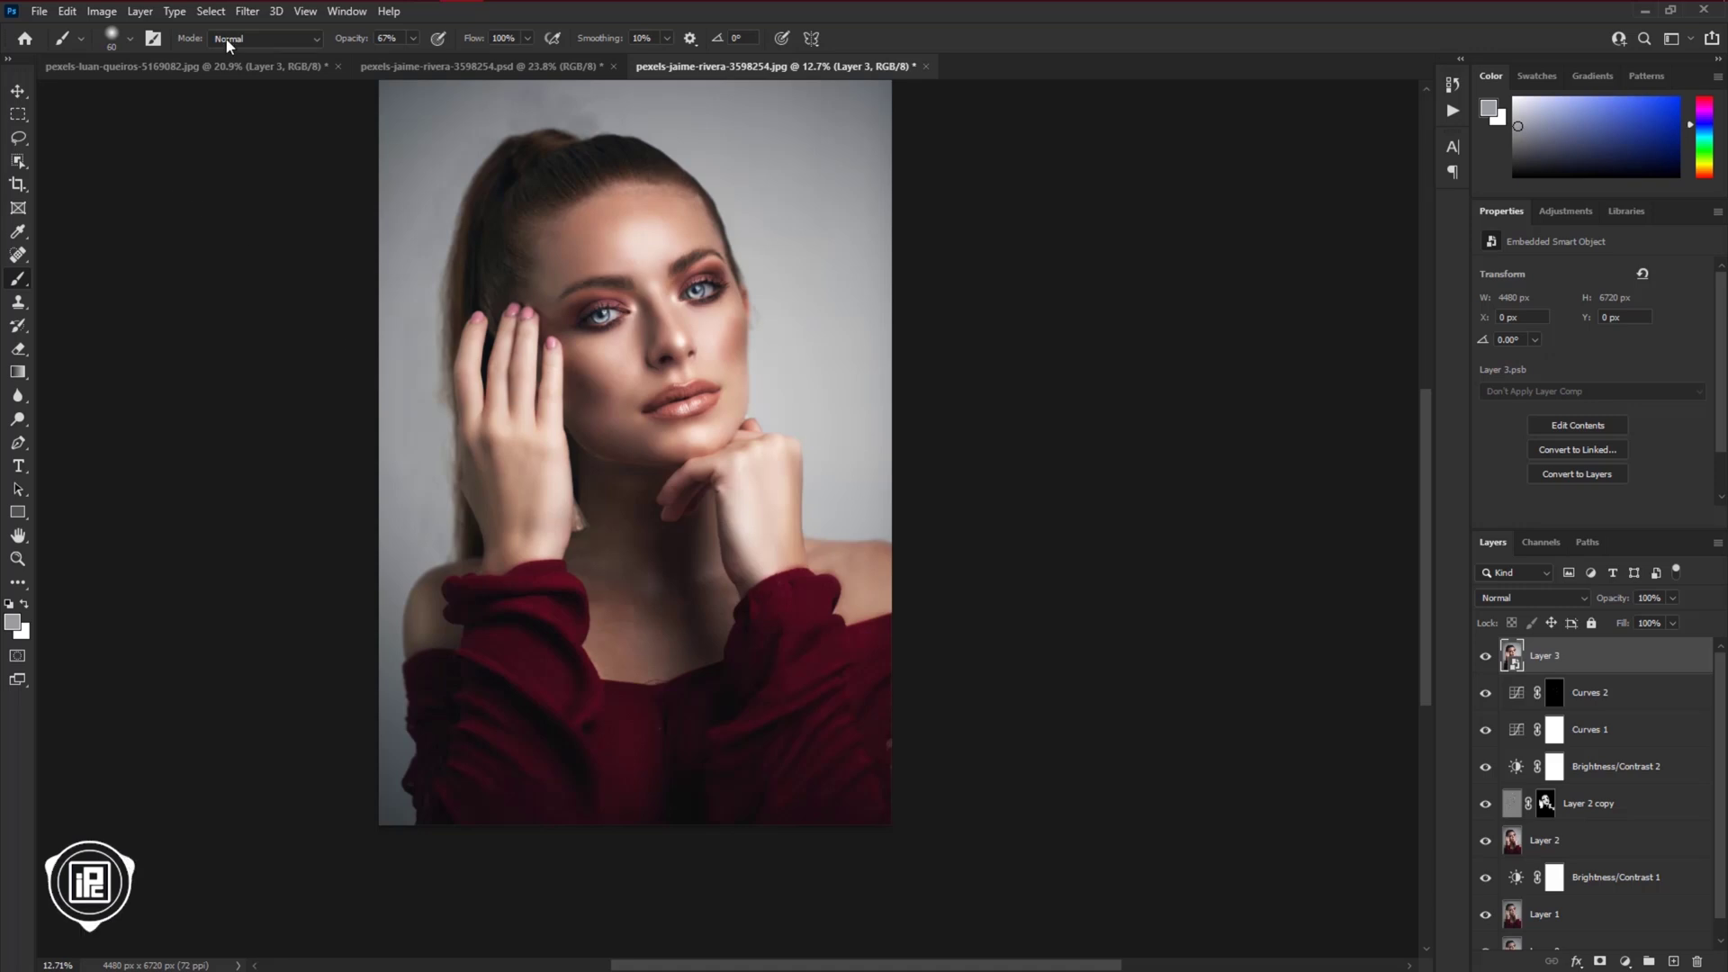
Start the Camera Raw Filter on the stamped smart object and set Exposure +0.05, Contrast +37, Highlights -32 and Shadows +59
{"action": "left_click", "coordinate": [246, 11]}
{"action": "left_click", "coordinate": [297, 147]}
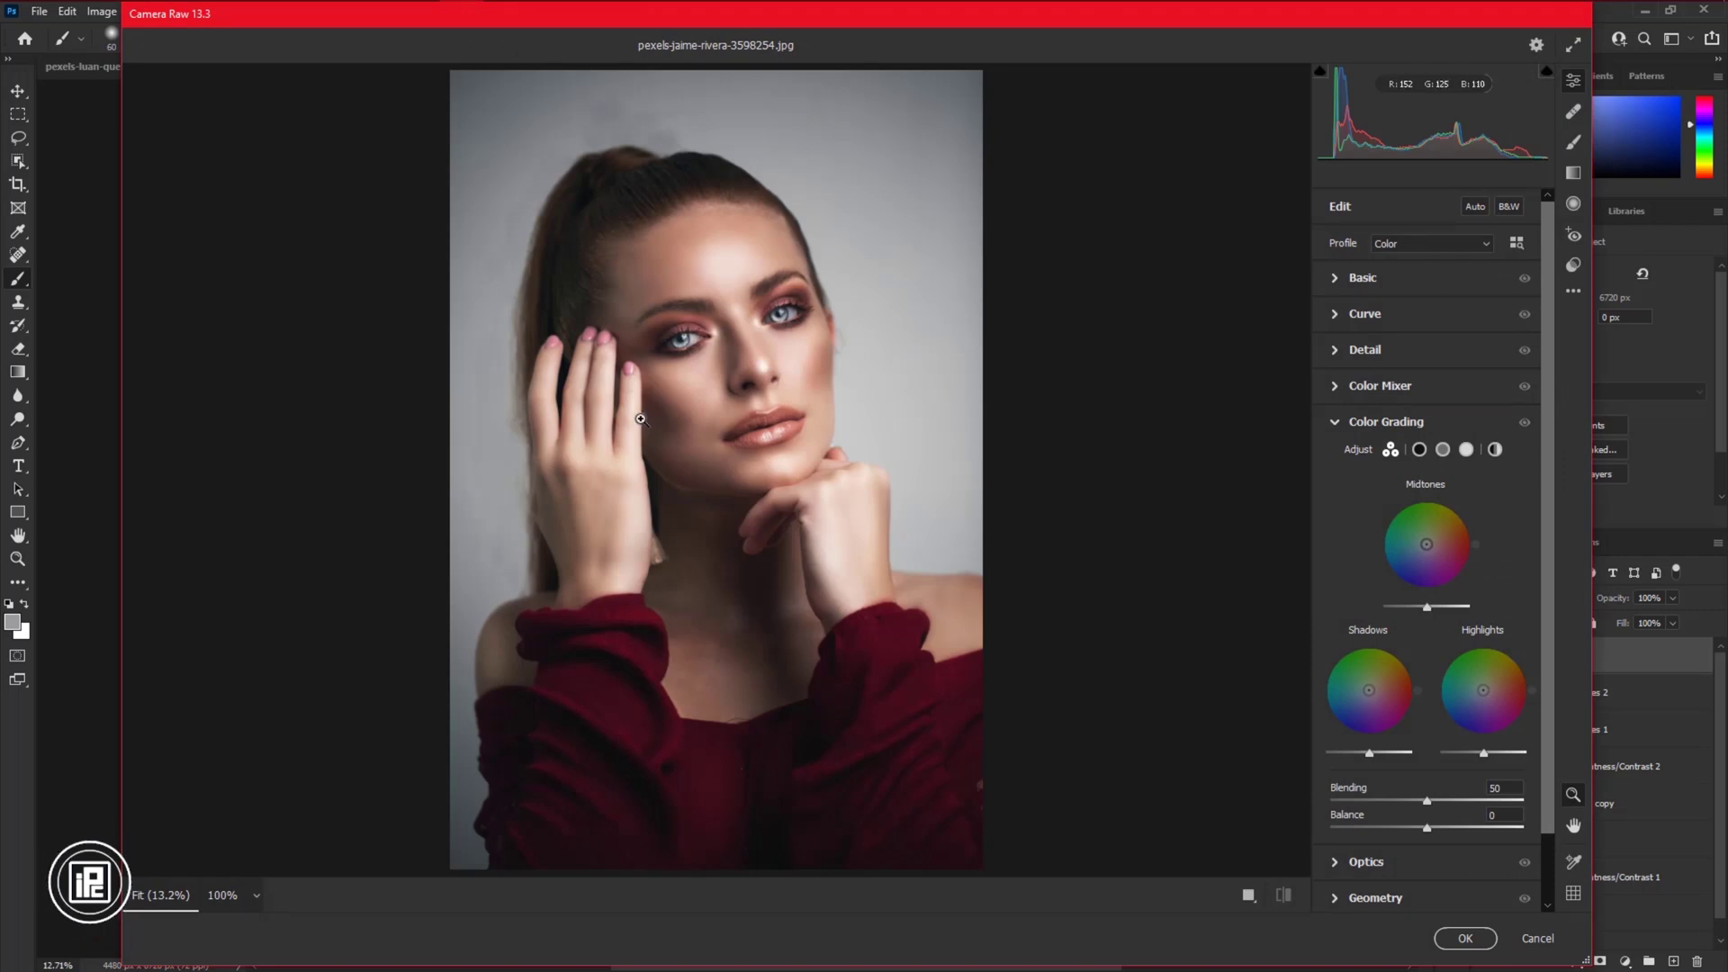
{"action": "left_click", "coordinate": [740, 346]}
{"action": "scroll", "coordinate": [747, 373], "scroll_direction": "up", "scroll_amount": 1}
{"action": "scroll", "coordinate": [747, 374], "scroll_direction": "down", "scroll_amount": 5}
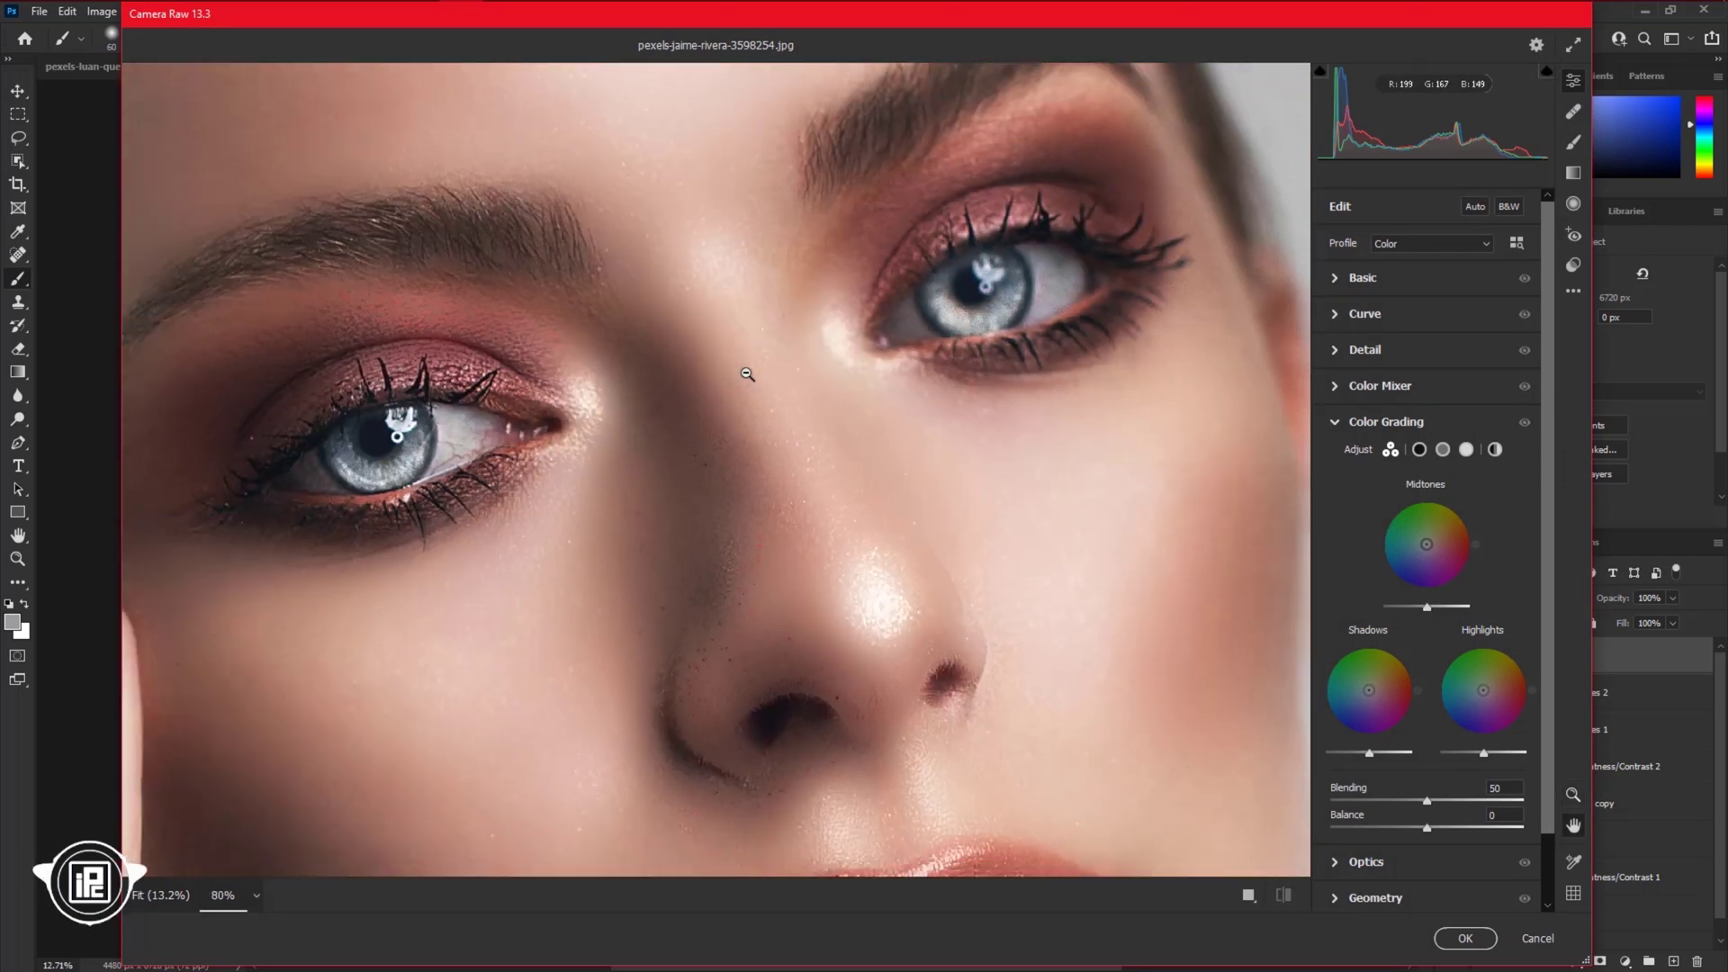
{"action": "left_click", "coordinate": [747, 373], "text": "alt"}
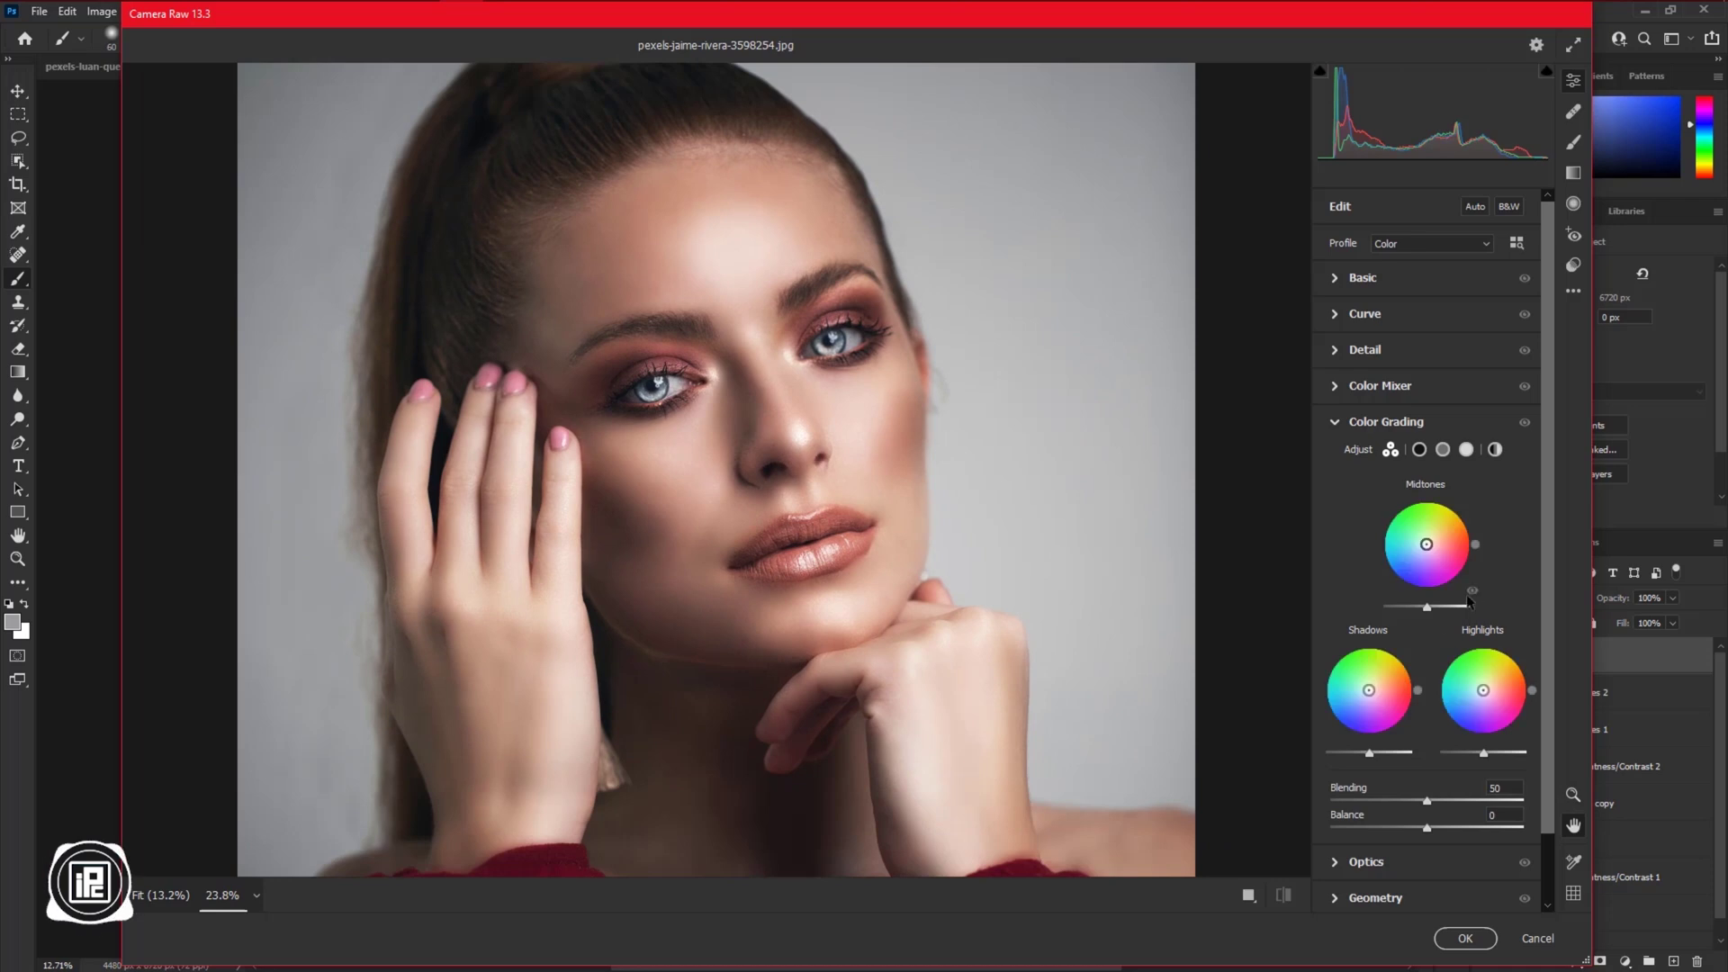
{"action": "left_click", "coordinate": [1338, 283]}
{"action": "left_click_drag", "start_coordinate": [1428, 420], "coordinate": [1487, 501]}
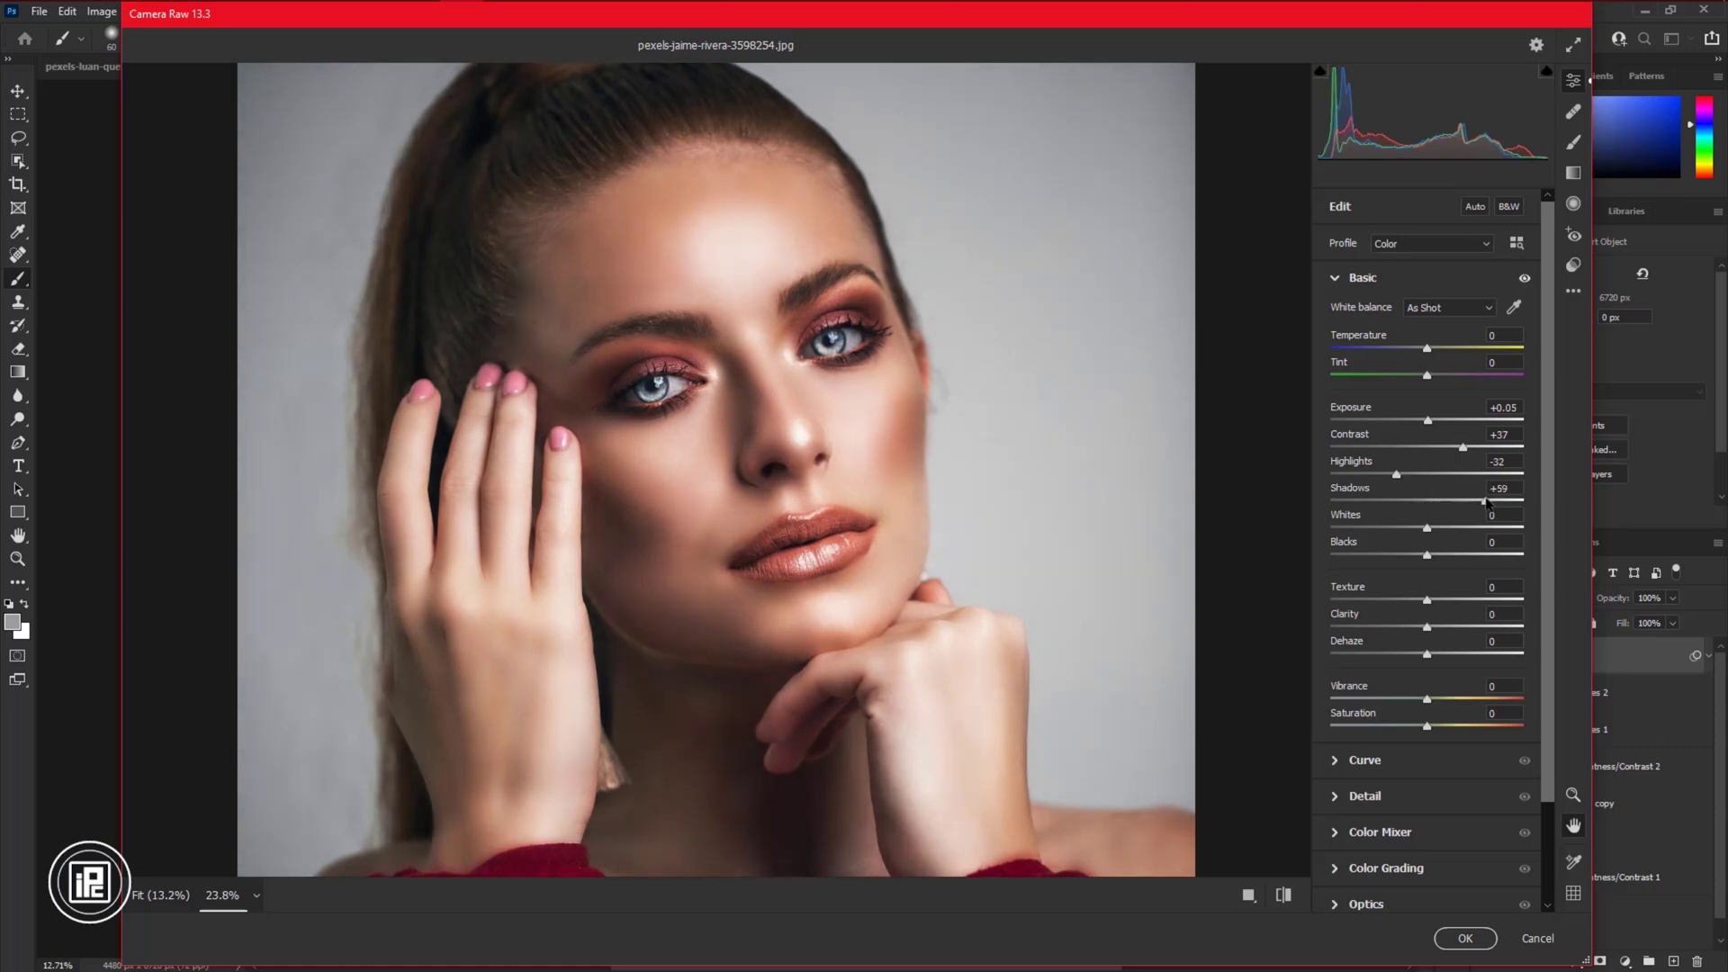
Refine the basic tones with Highlights -48, Shadows +63, Whites +10, Blacks -13, Texture +7 and Vibrance +9
{"action": "left_click", "coordinate": [856, 550], "text": "alt"}
{"action": "scroll", "coordinate": [856, 550], "scroll_direction": "up", "scroll_amount": 1}
{"action": "left_click_drag", "start_coordinate": [1387, 475], "coordinate": [1414, 557]}
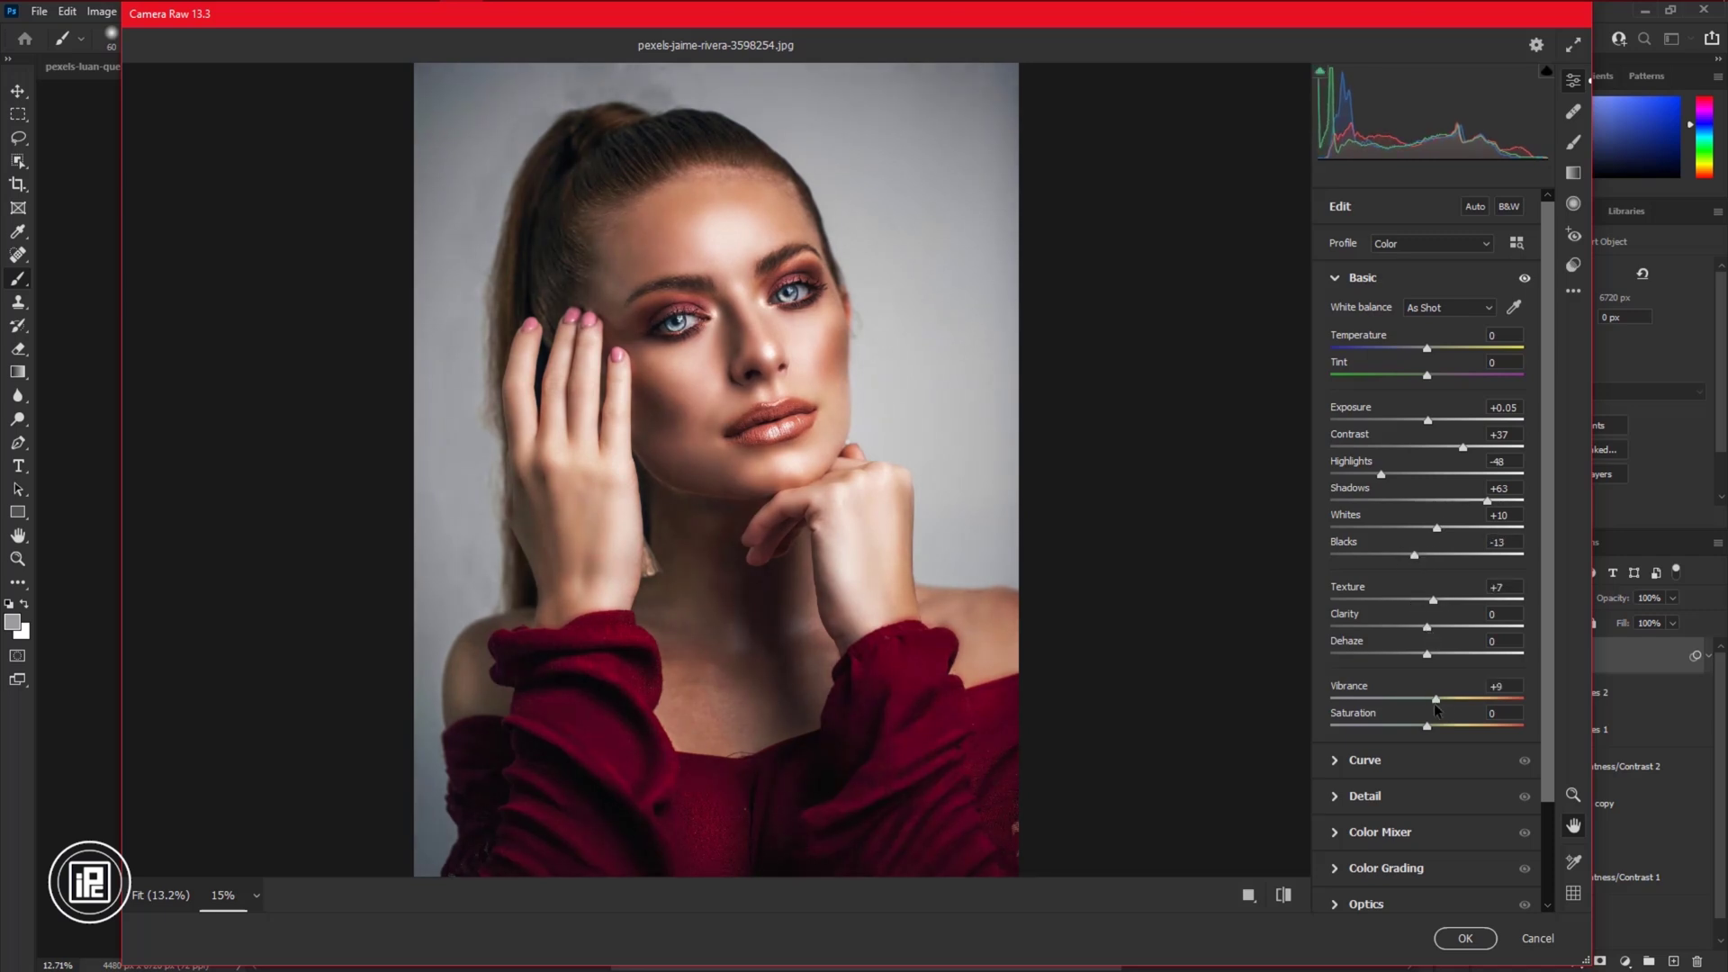
Set the detail adjustments to Sharpening 15 and Color Noise Reduction 80
{"action": "left_click", "coordinate": [1345, 801]}
{"action": "scroll", "coordinate": [746, 316], "scroll_direction": "up", "scroll_amount": 4}
{"action": "scroll", "coordinate": [756, 269], "scroll_direction": "up", "scroll_amount": 3}
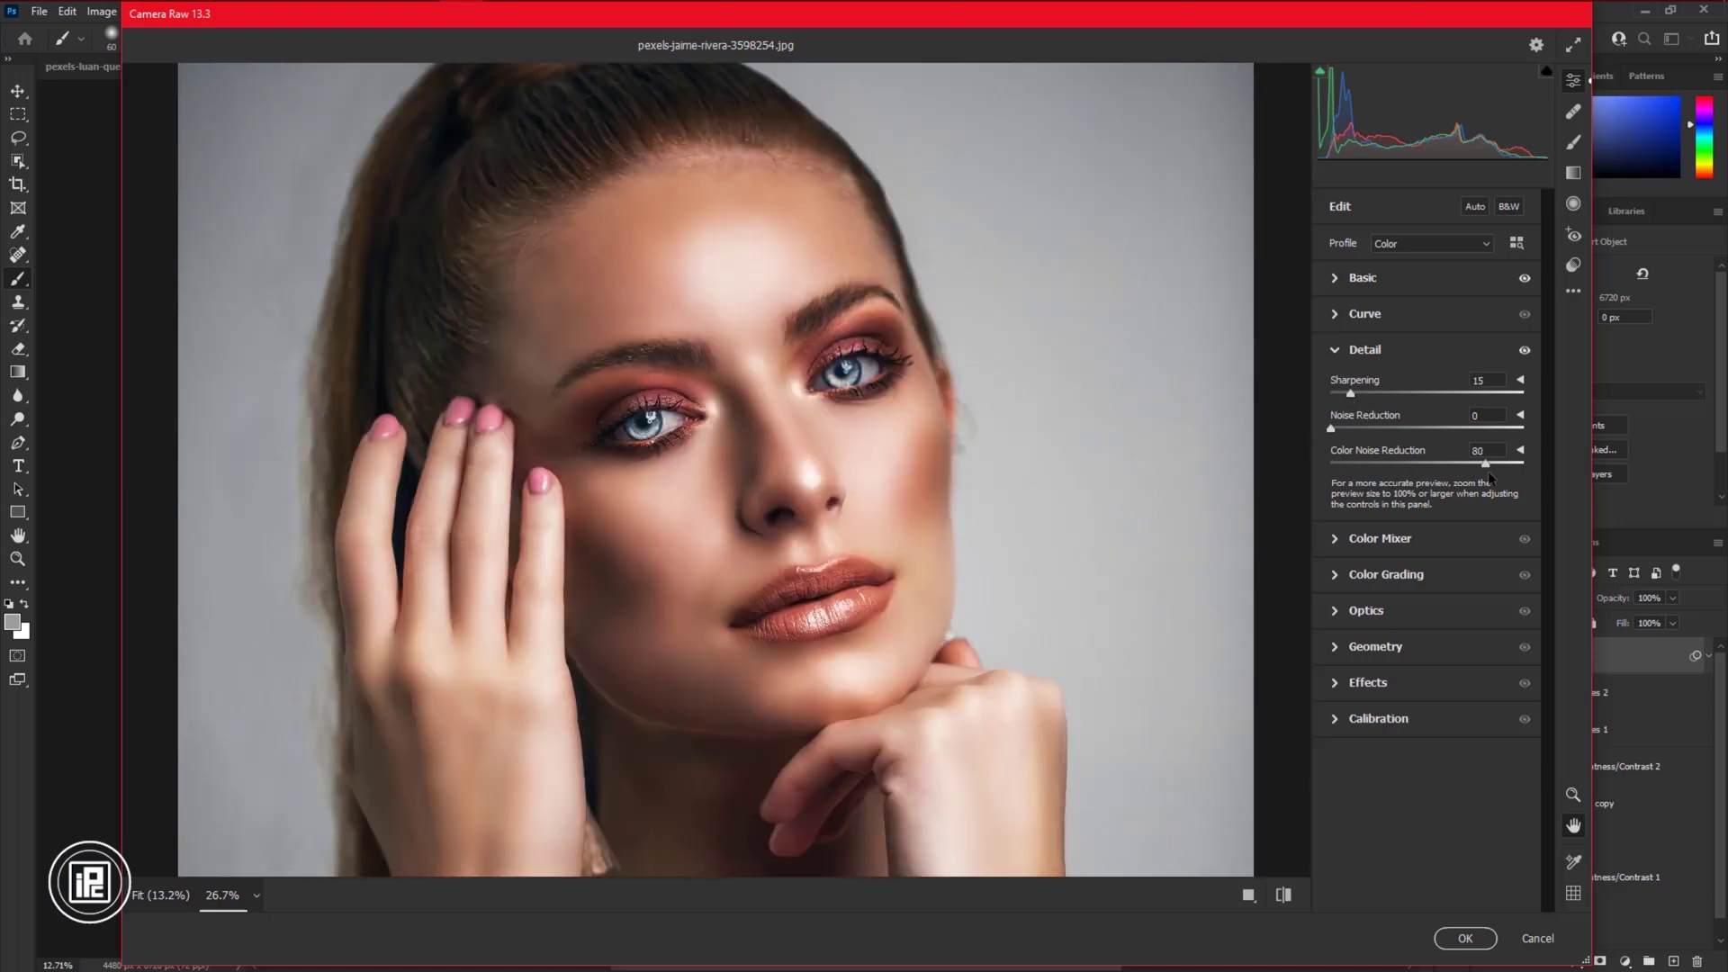
Shift the HSL hues in the Color Mixer to Reds -32, Oranges -8 and Yellows -35
{"action": "left_click", "coordinate": [1340, 539]}
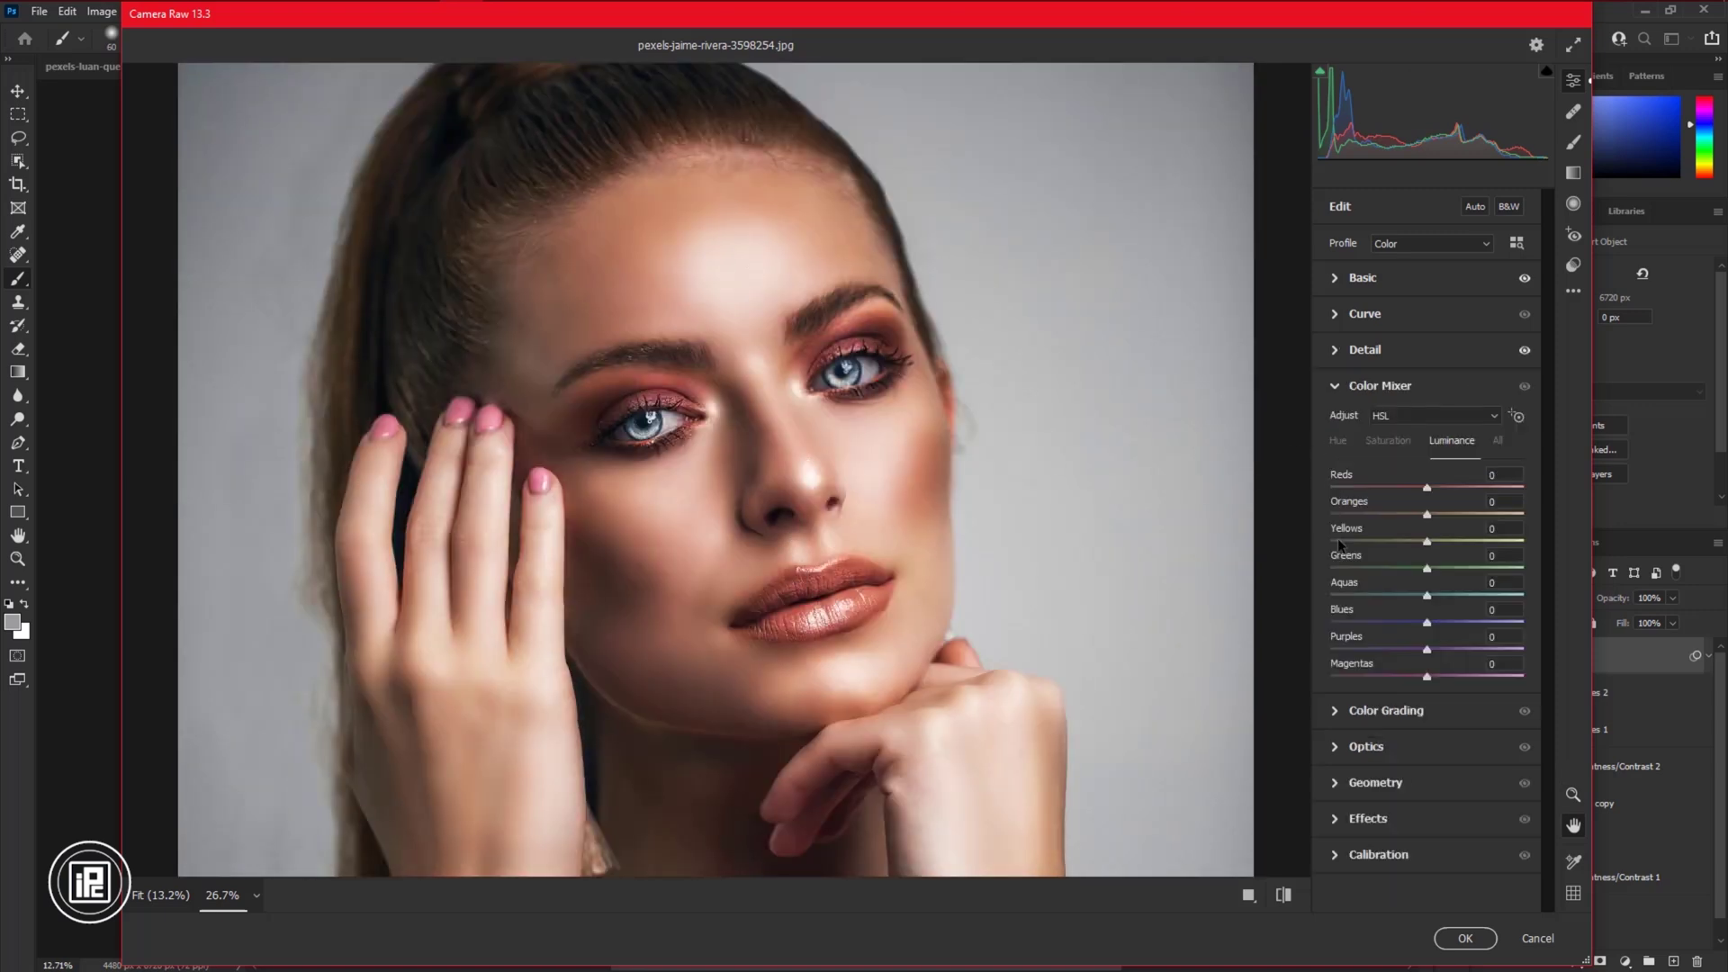
{"action": "left_click", "coordinate": [1339, 440]}
{"action": "left_click_drag", "start_coordinate": [1427, 487], "coordinate": [1378, 487]}
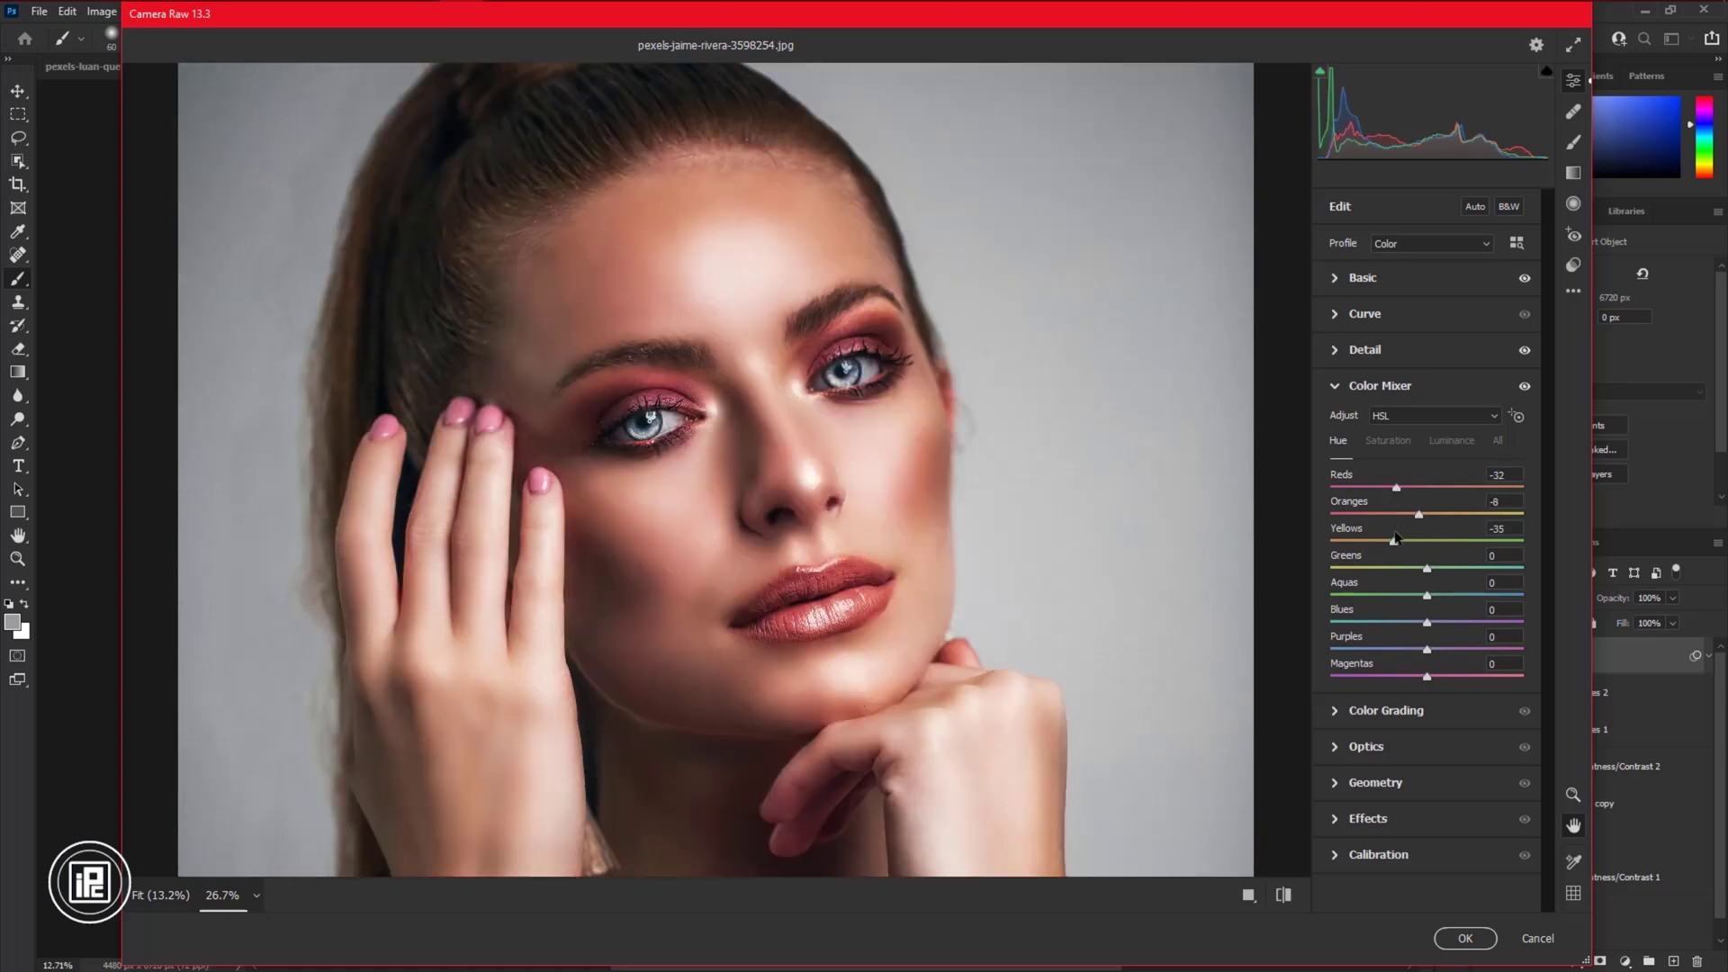
Set HSL saturation to Reds +27 and Oranges +15, and luminance to Reds +13, Oranges +10, Yellows -21 and Magentas +62
{"action": "left_click", "coordinate": [1388, 441]}
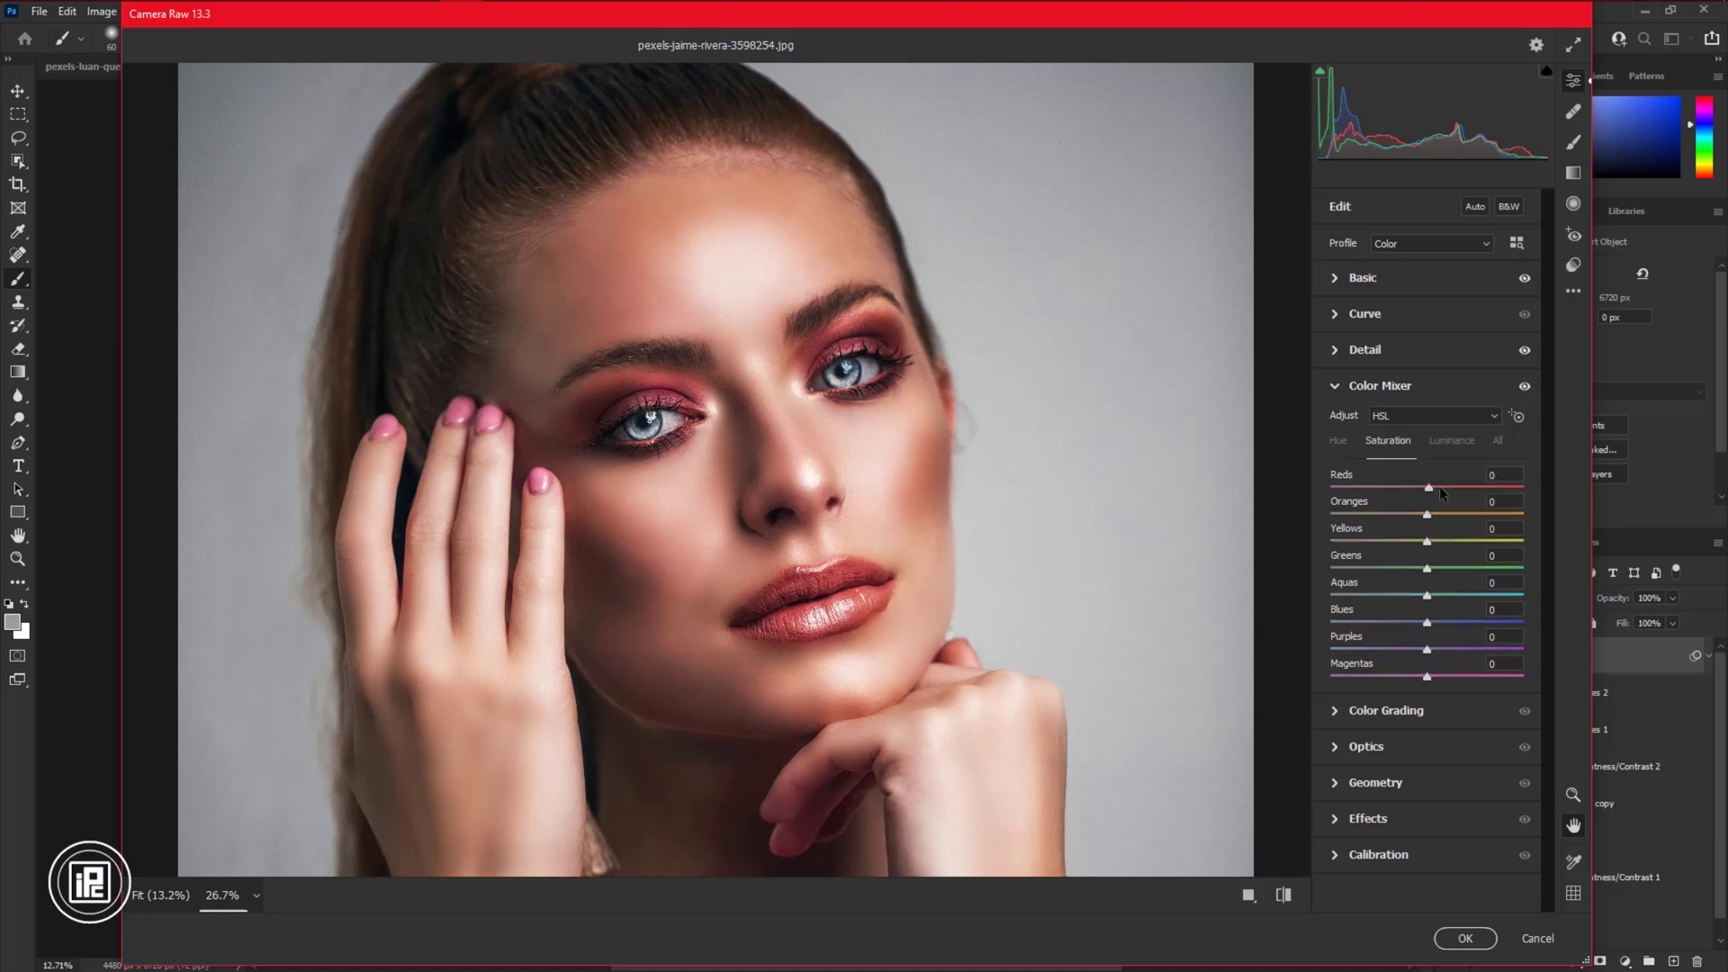
{"action": "left_click", "coordinate": [1452, 441]}
{"action": "left_click_drag", "start_coordinate": [1410, 516], "coordinate": [1436, 511]}
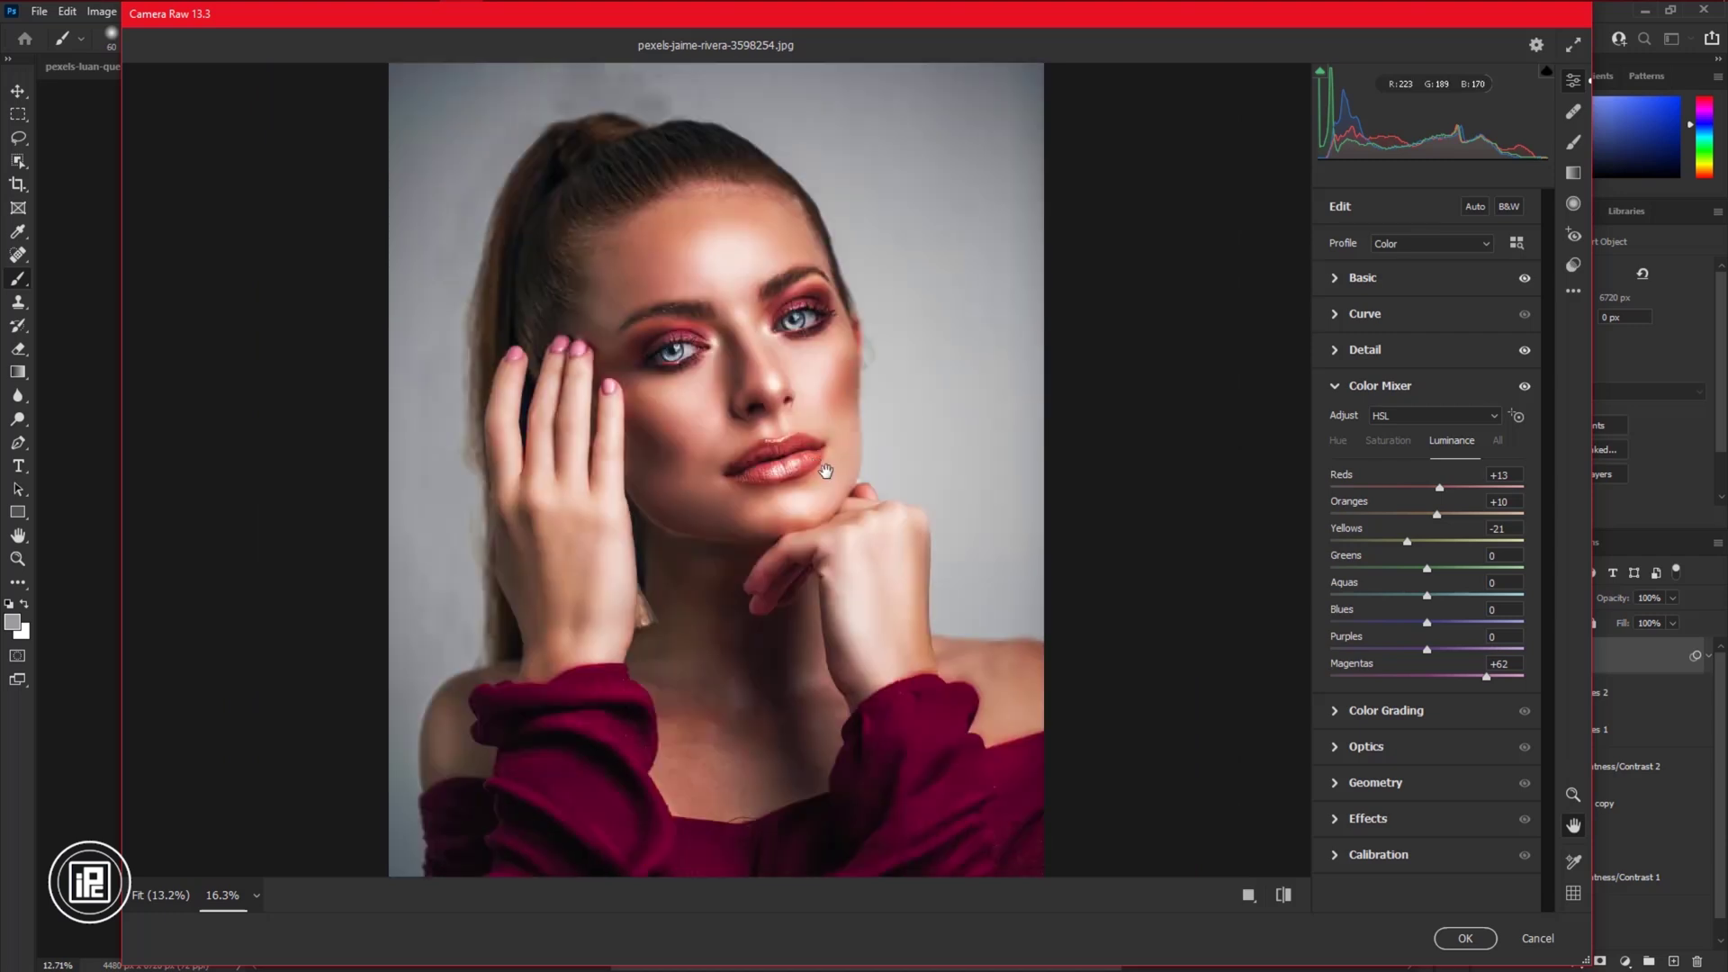
Raise the color grading midtones luminance to about 7, brighten the highlights slightly, darken the shadows slightly, and apply the filter
{"action": "left_click", "coordinate": [1338, 711]}
{"action": "left_click_drag", "start_coordinate": [1427, 607], "coordinate": [1430, 607]}
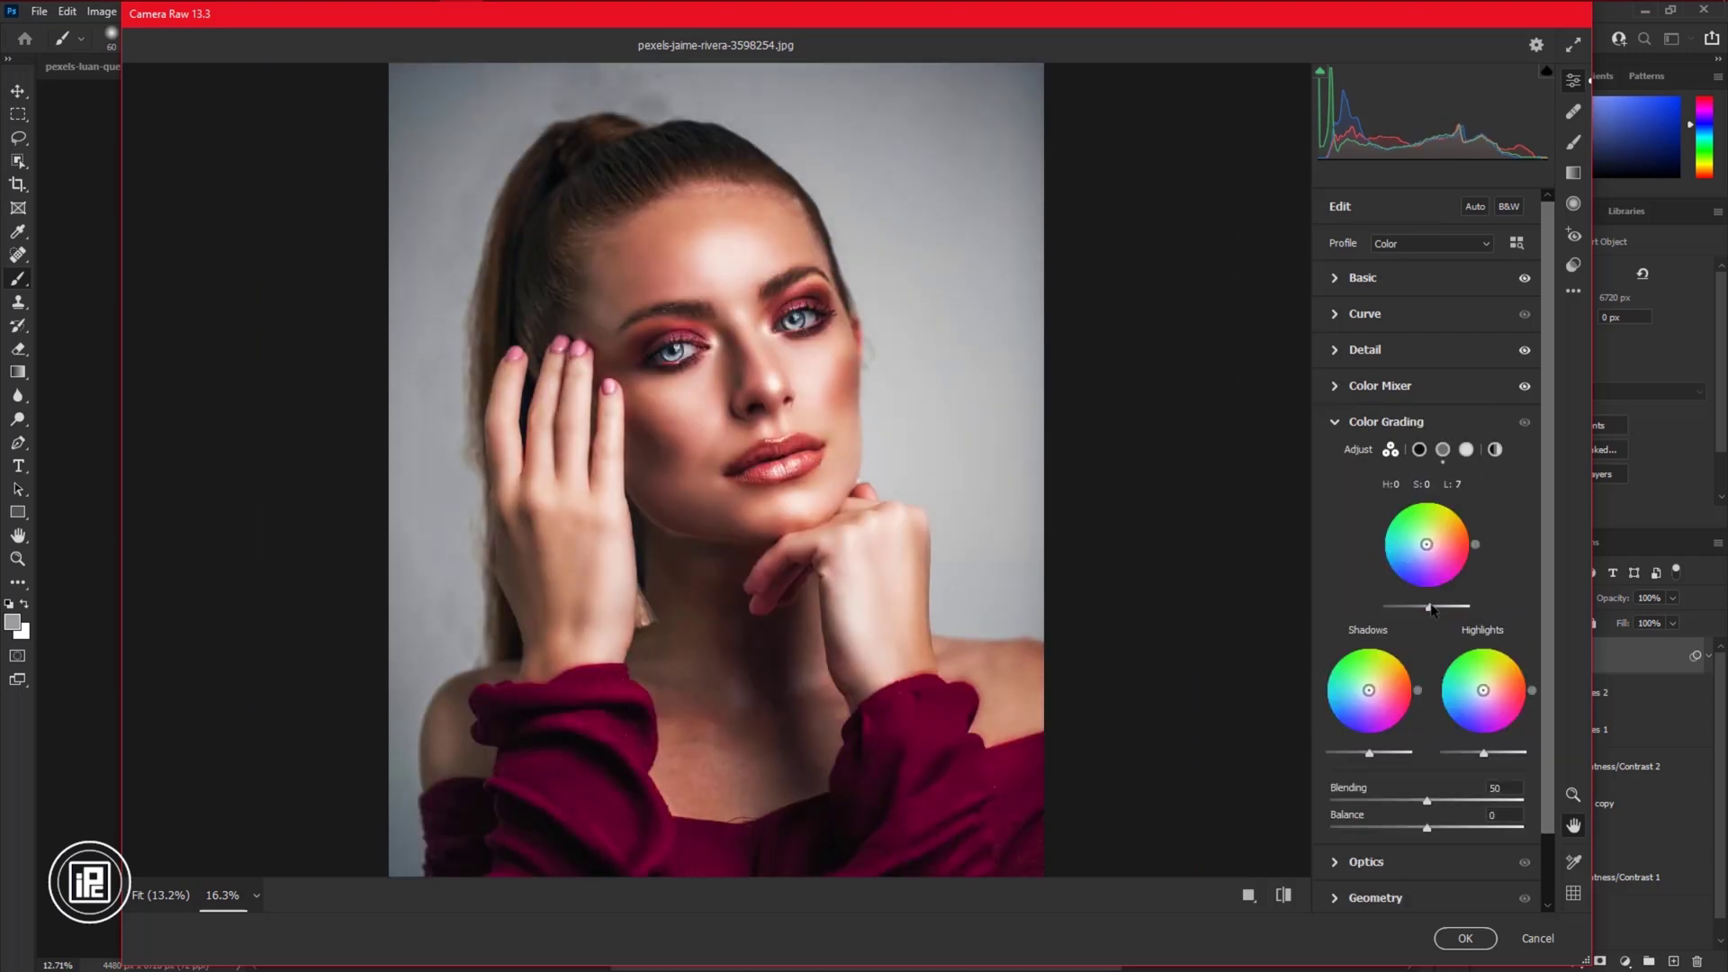
{"action": "left_click_drag", "start_coordinate": [1483, 752], "coordinate": [1491, 750]}
{"action": "left_click_drag", "start_coordinate": [1375, 758], "coordinate": [1367, 754]}
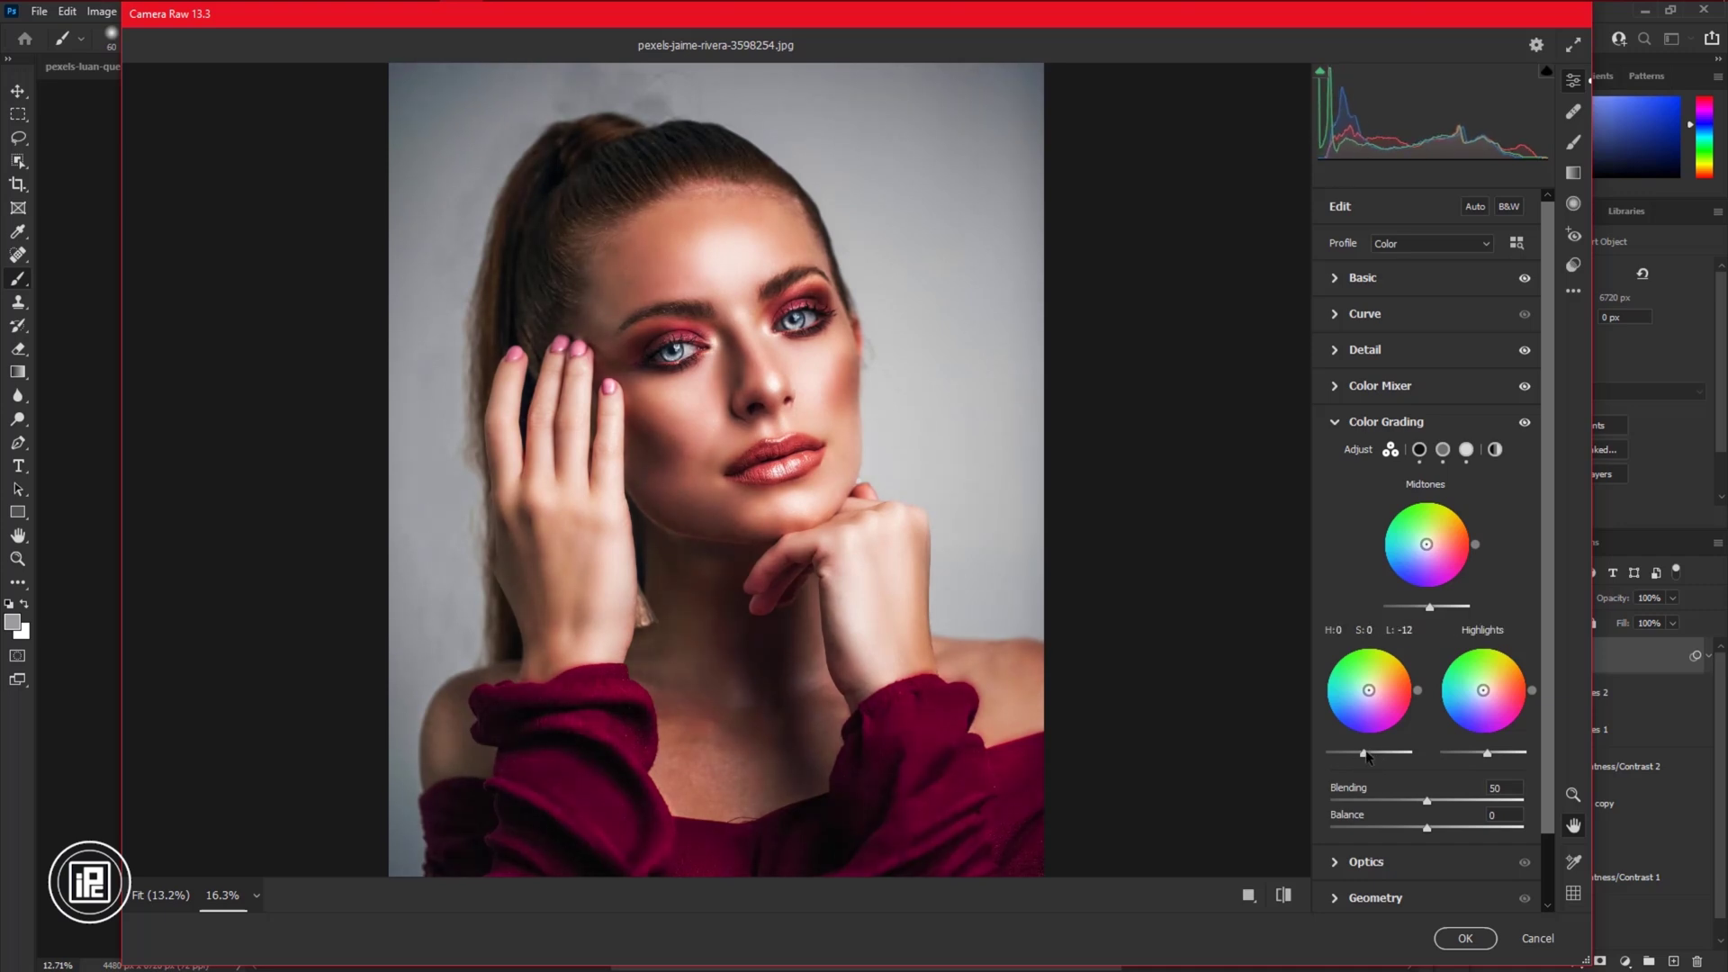
{"action": "left_click", "coordinate": [1465, 938]}
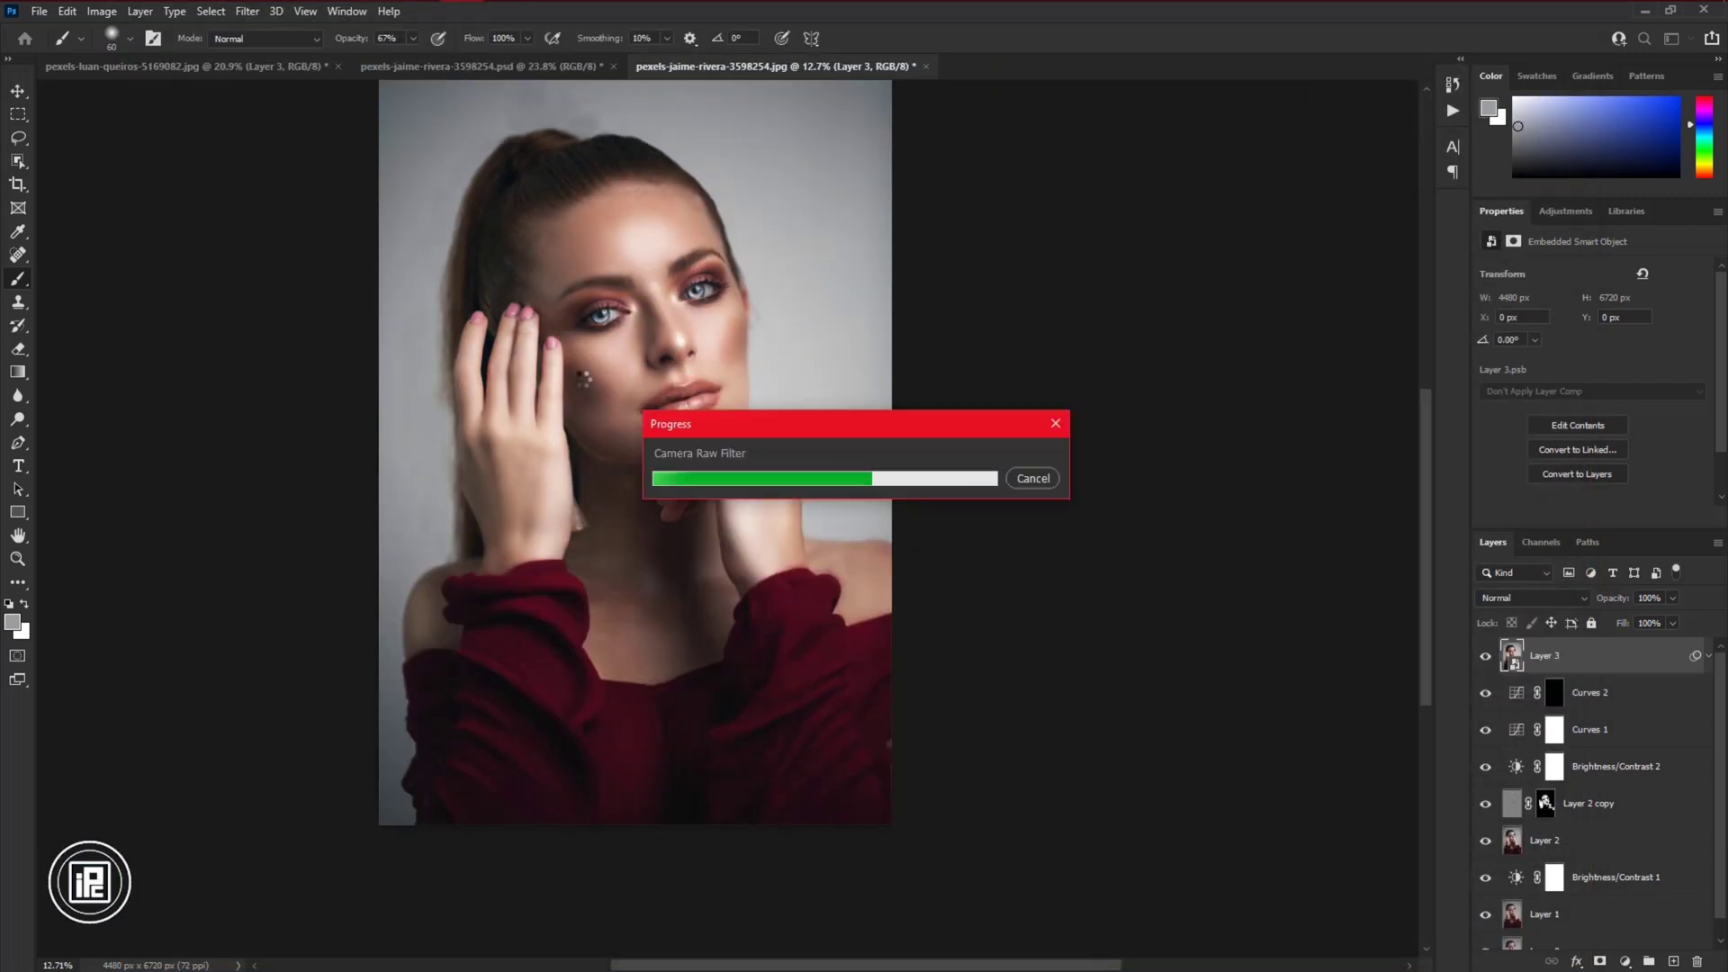
Compare the retouched face with the original by isolating Layer 0 and restoring the visibility of all layers
{"action": "scroll", "coordinate": [617, 284], "scroll_direction": "up", "scroll_amount": 1}
{"action": "scroll", "coordinate": [616, 285], "scroll_direction": "up", "scroll_amount": 4}
{"action": "scroll", "coordinate": [617, 285], "scroll_direction": "up", "scroll_amount": 1}
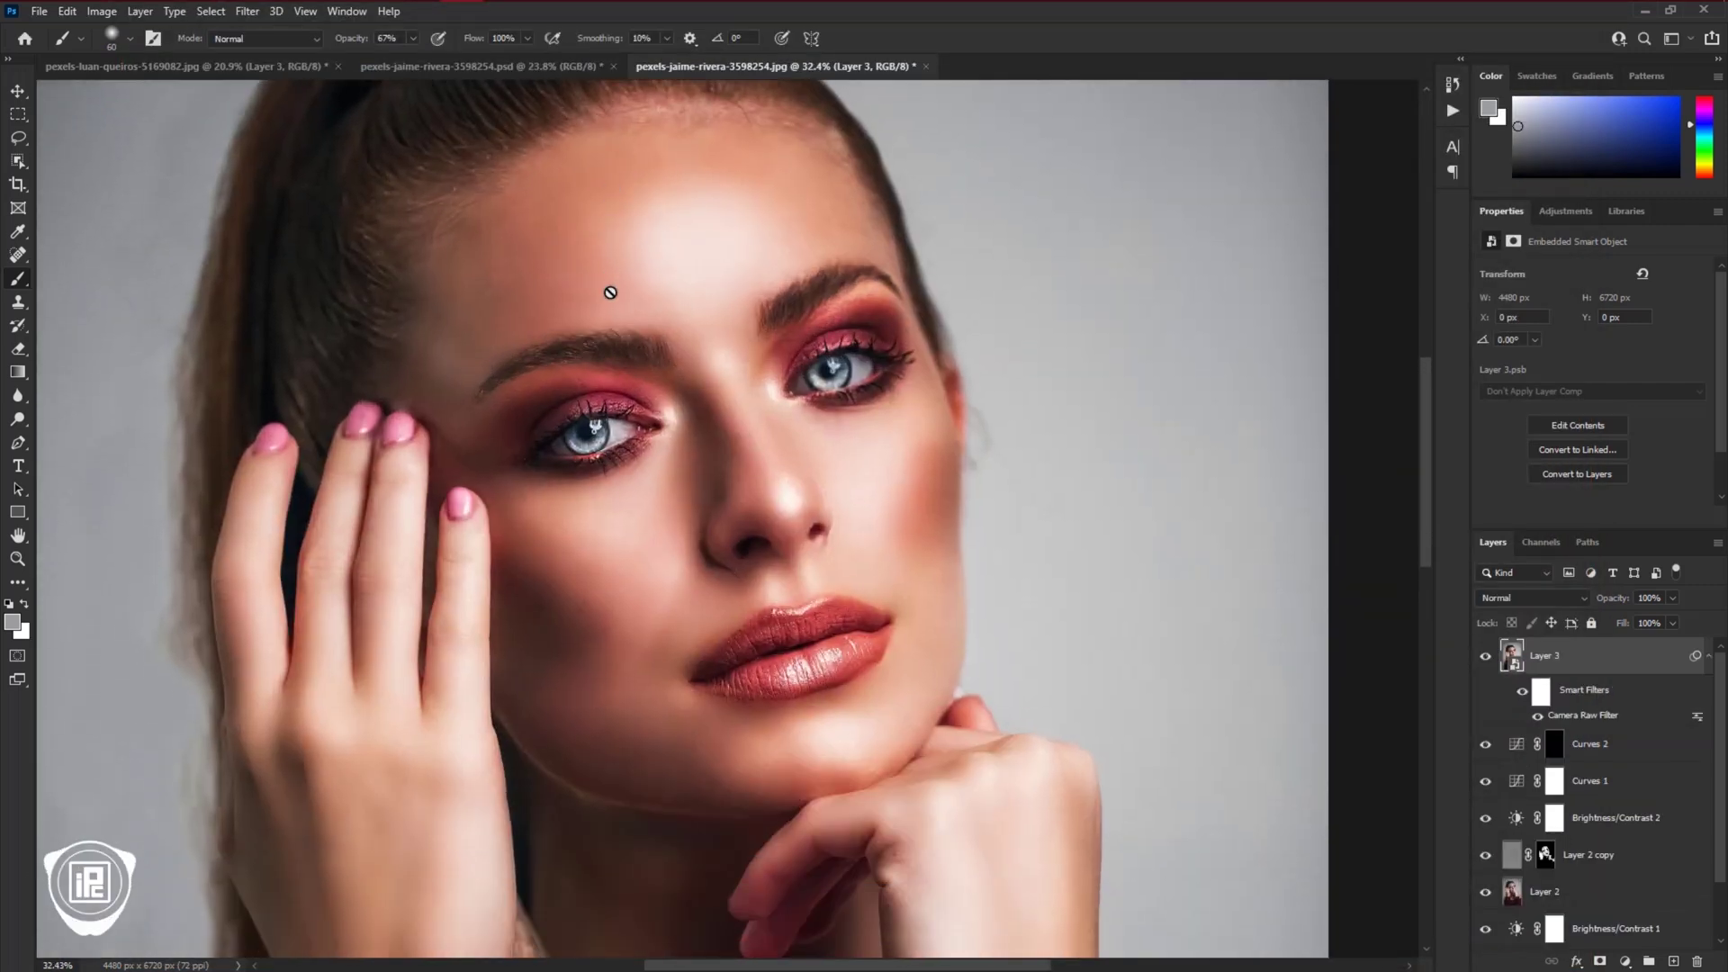
{"action": "scroll", "coordinate": [617, 299], "scroll_direction": "right", "scroll_amount": 1}
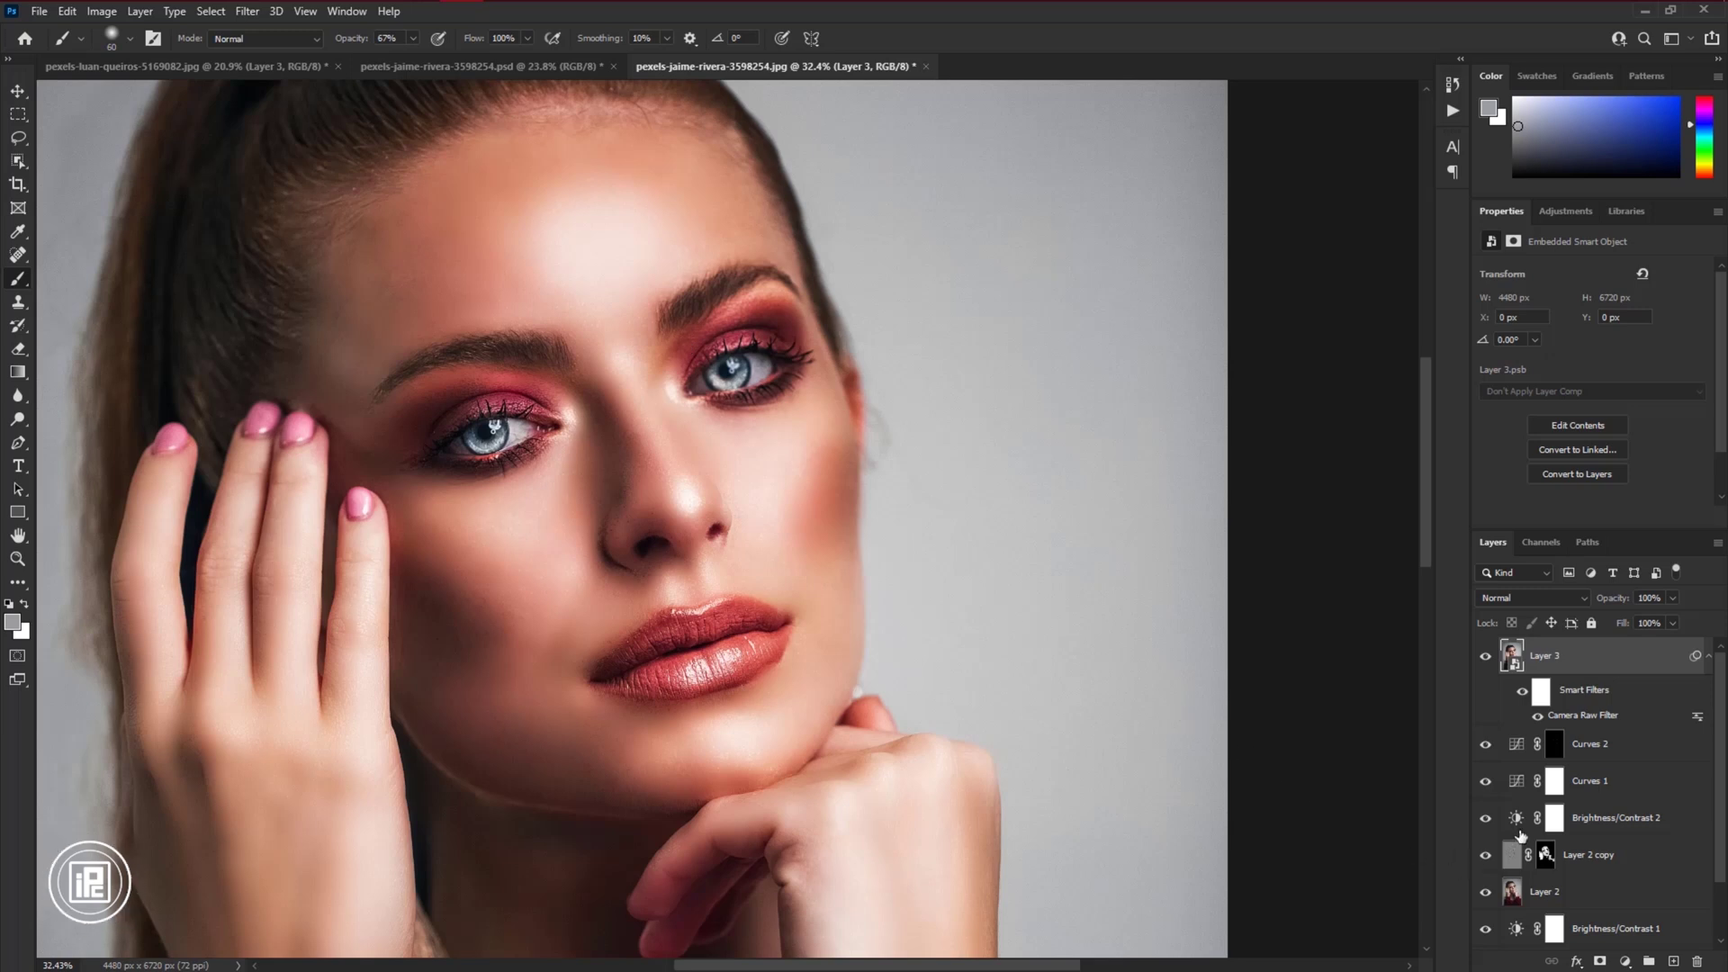
{"action": "scroll", "coordinate": [1515, 843], "scroll_direction": "down", "scroll_amount": 2}
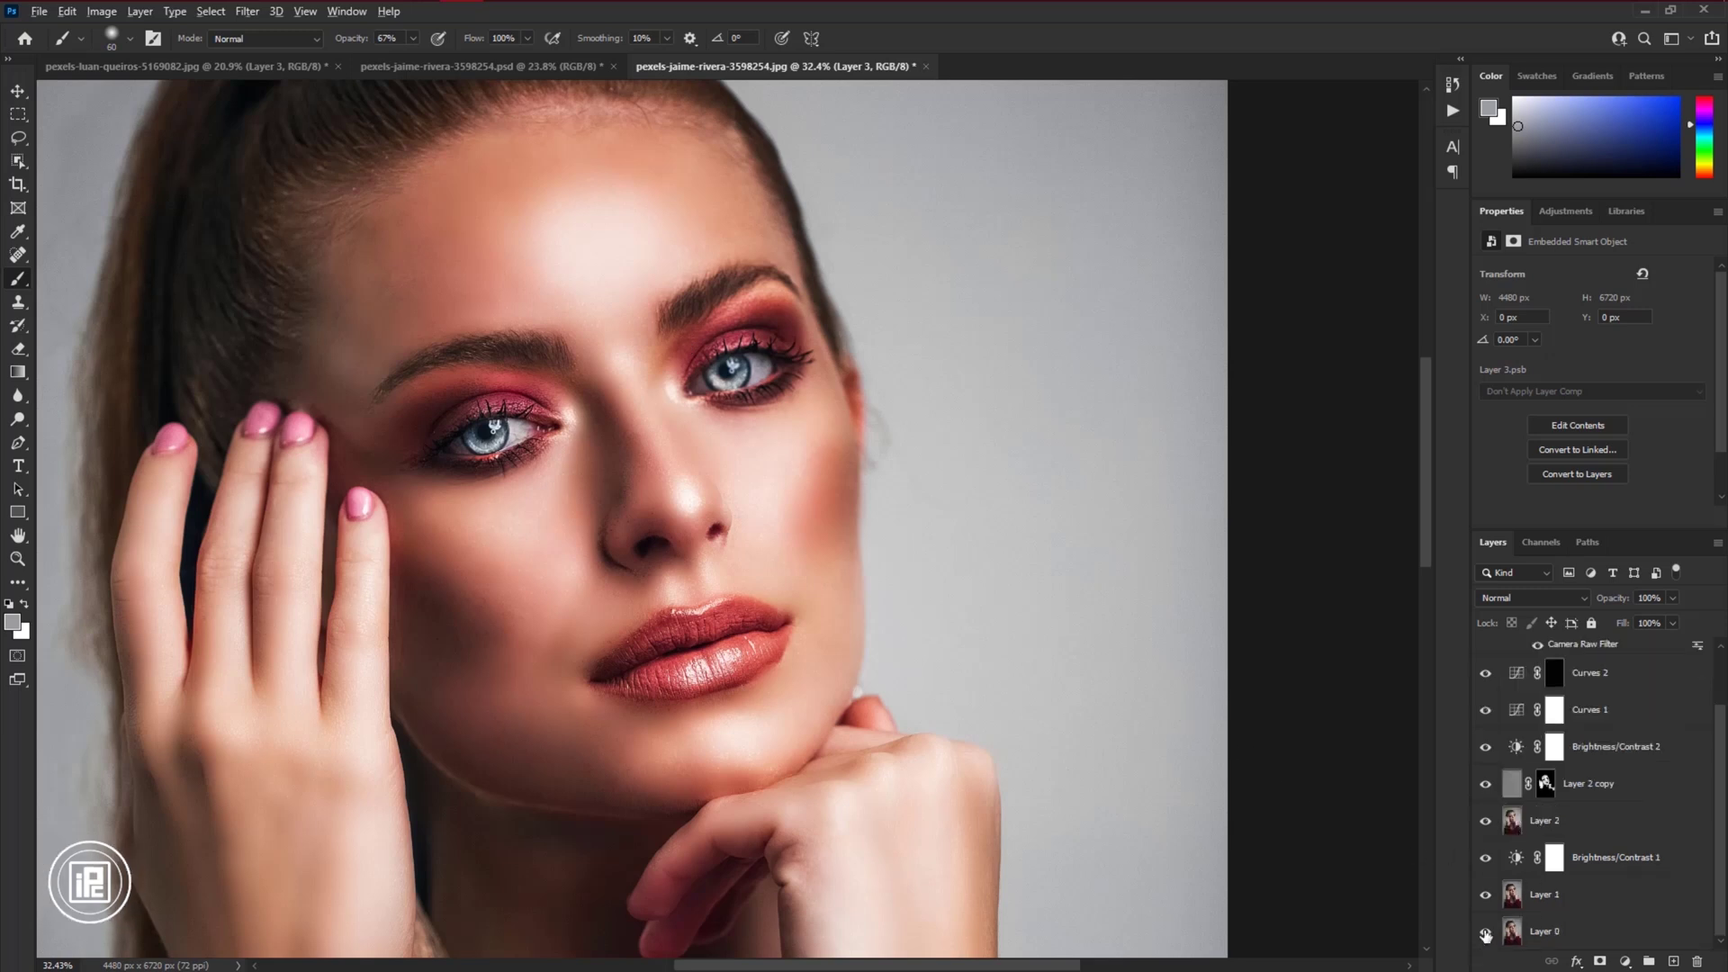
{"action": "left_click", "coordinate": [1485, 936], "text": "alt"}
{"action": "left_click", "coordinate": [1486, 936], "text": "alt"}
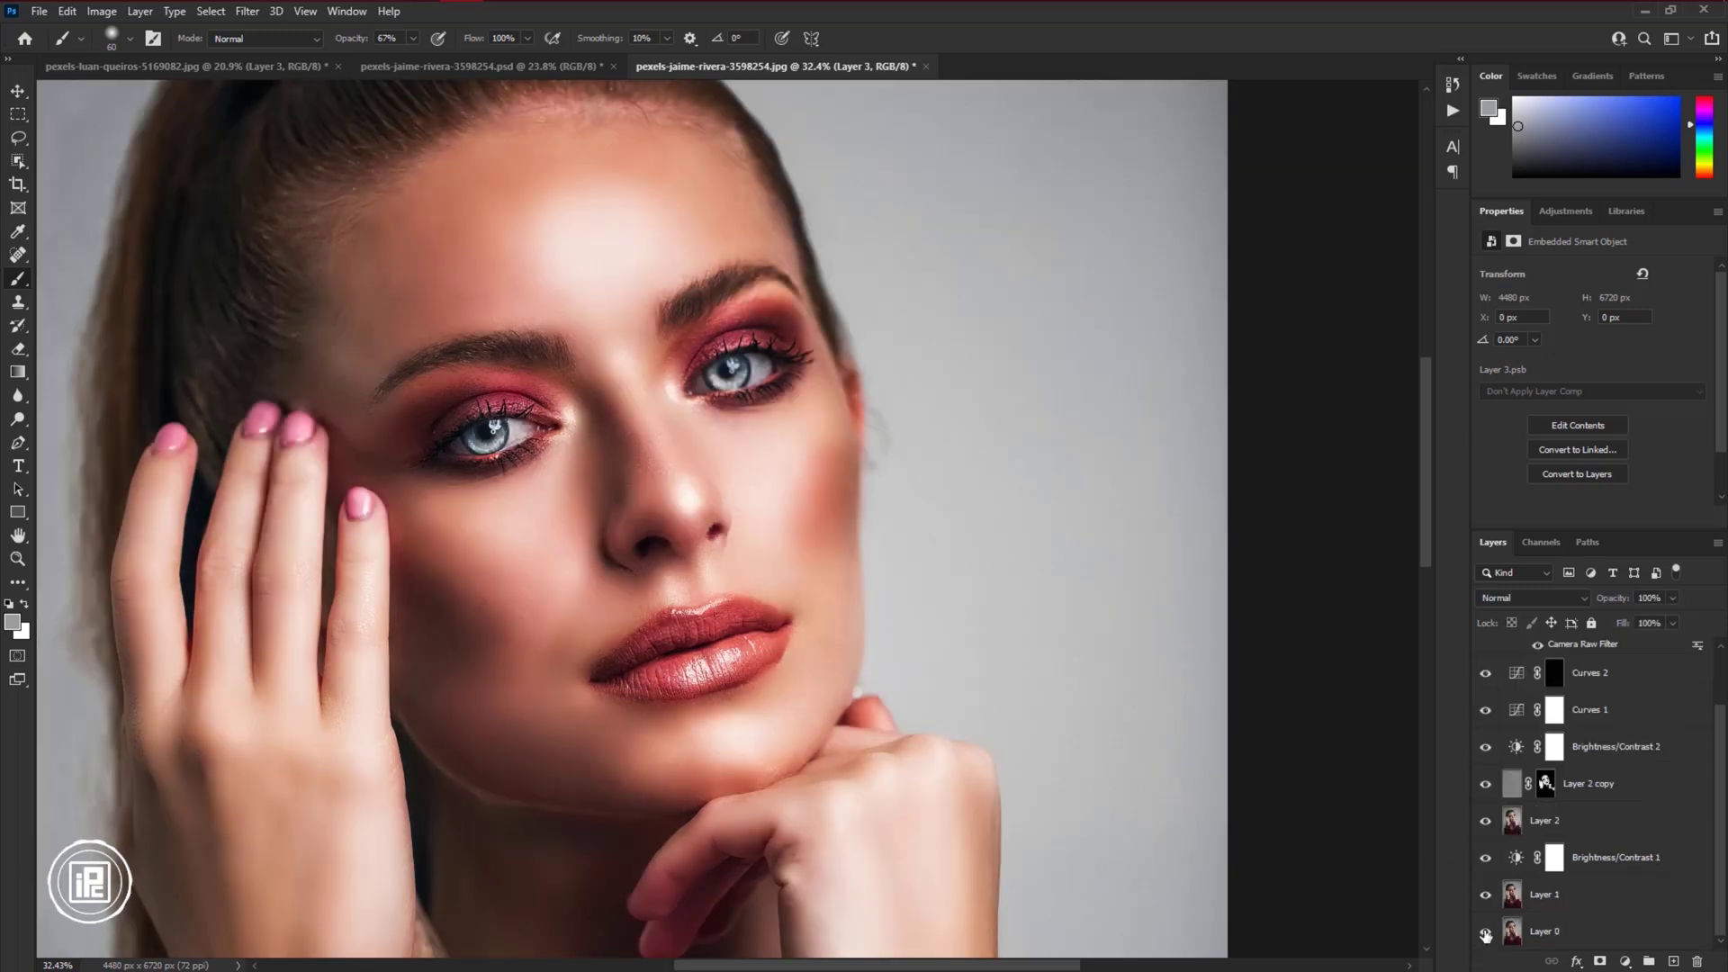